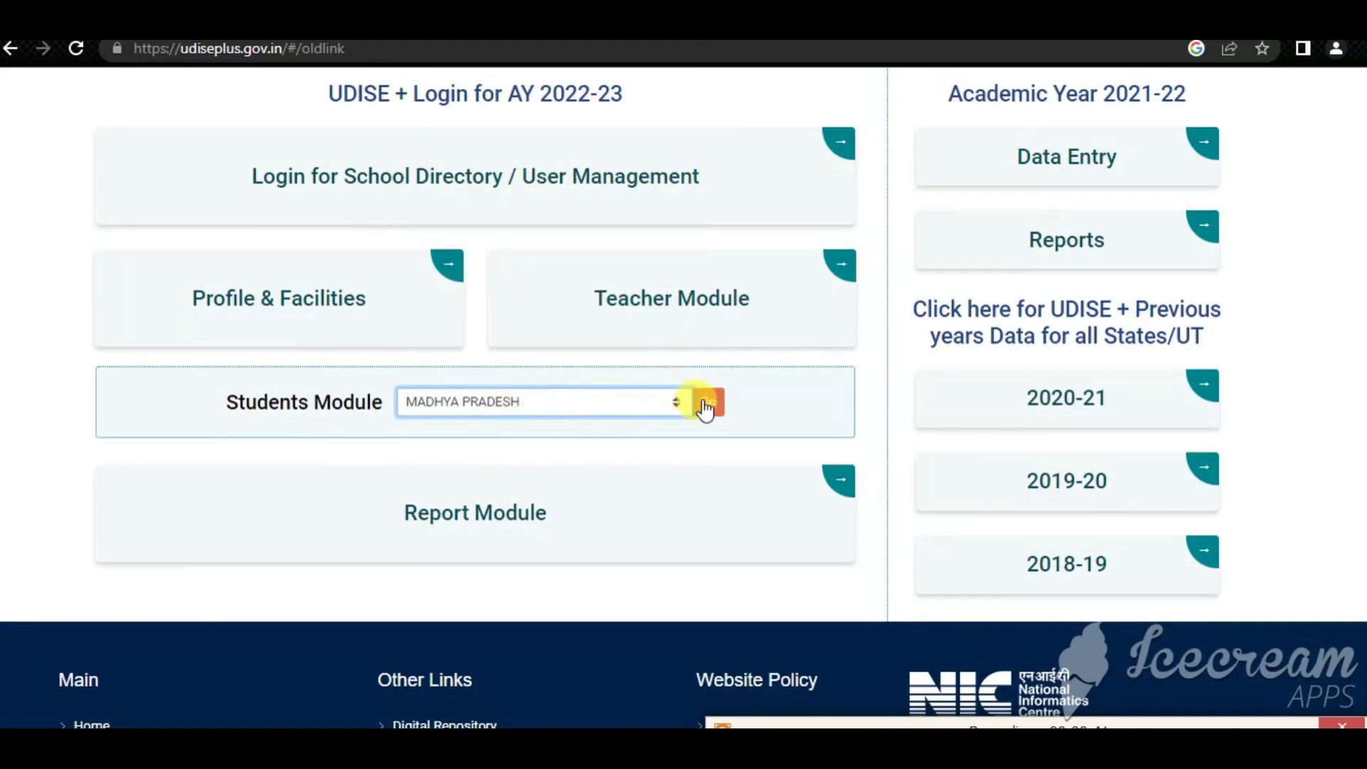
# Open the Students Module for MADHYA PRADESH to reach the SDMS login page
pyautogui.click(704, 400)
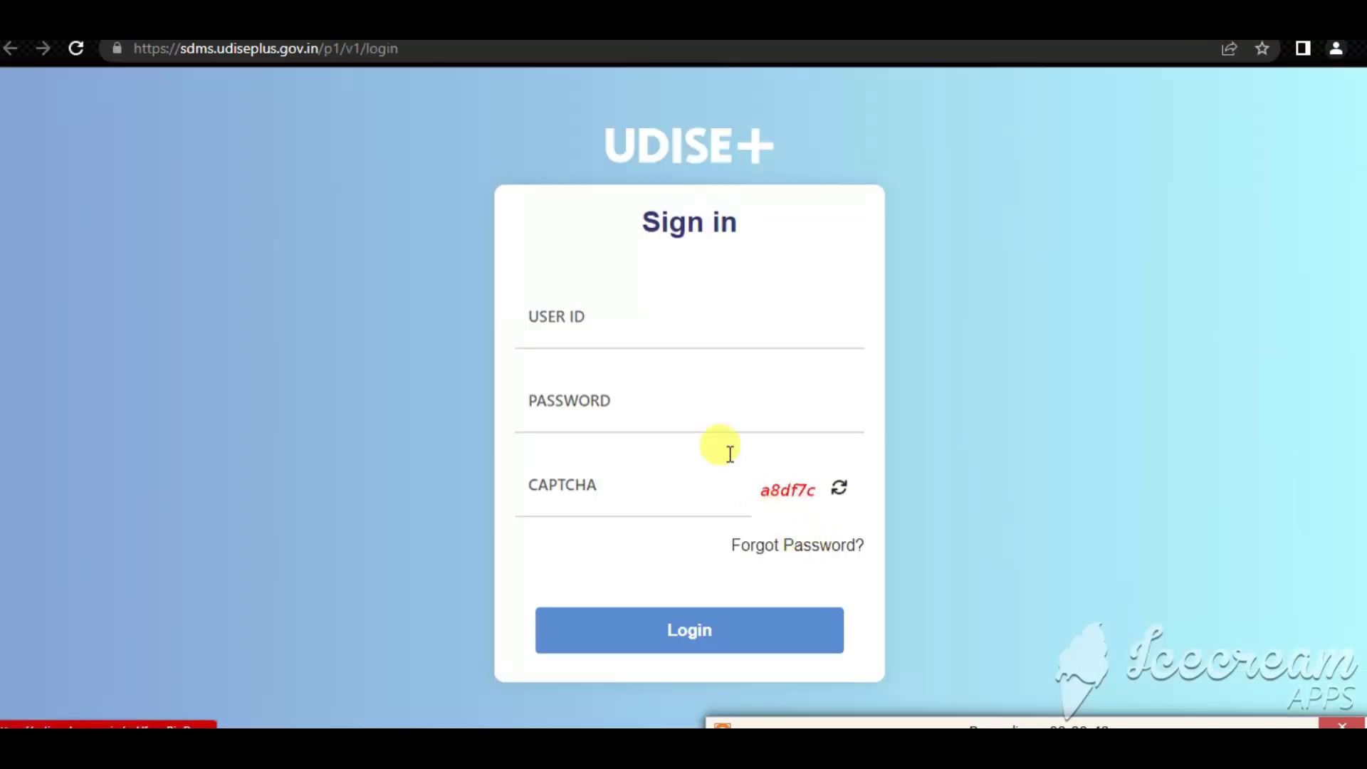
# Fill in the user ID, account password and the displayed captcha code on the sign-in form
pyautogui.click(588, 335)
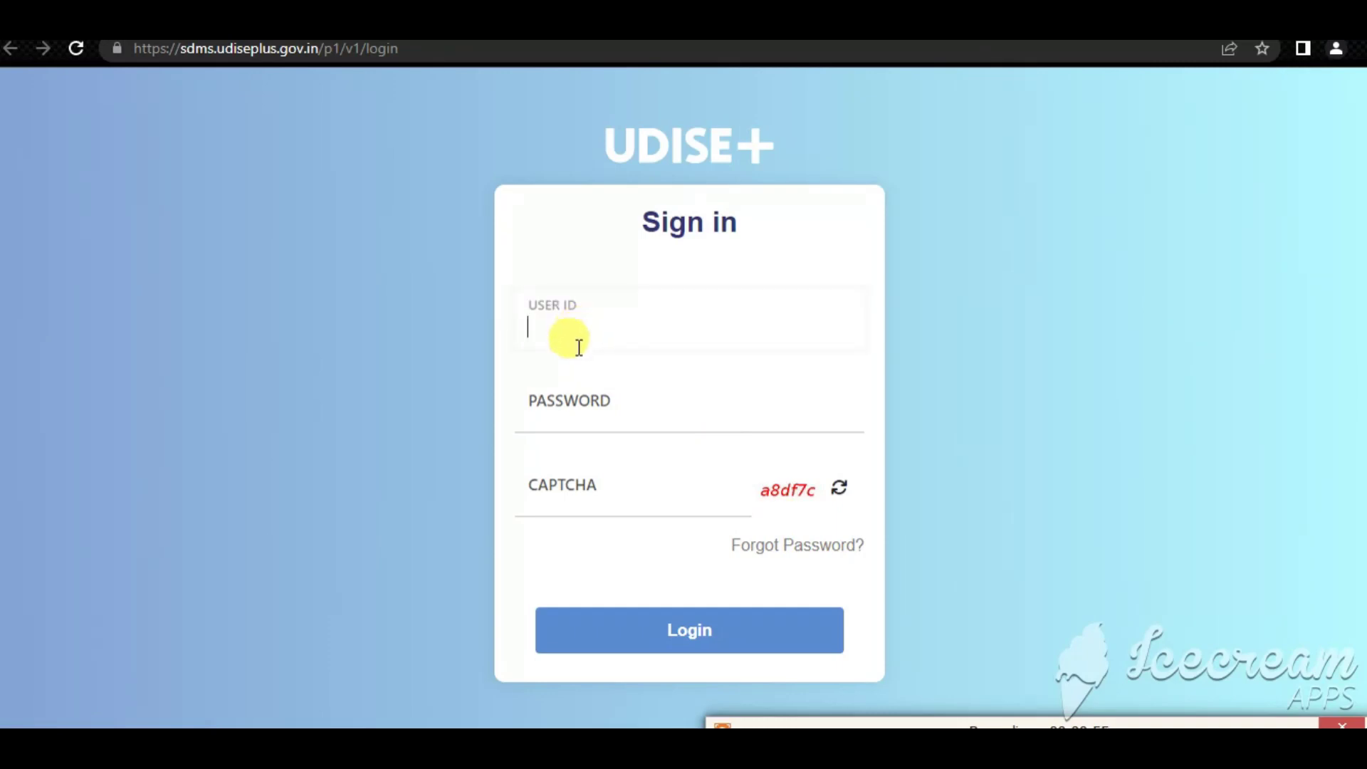
pyautogui.click(571, 410)
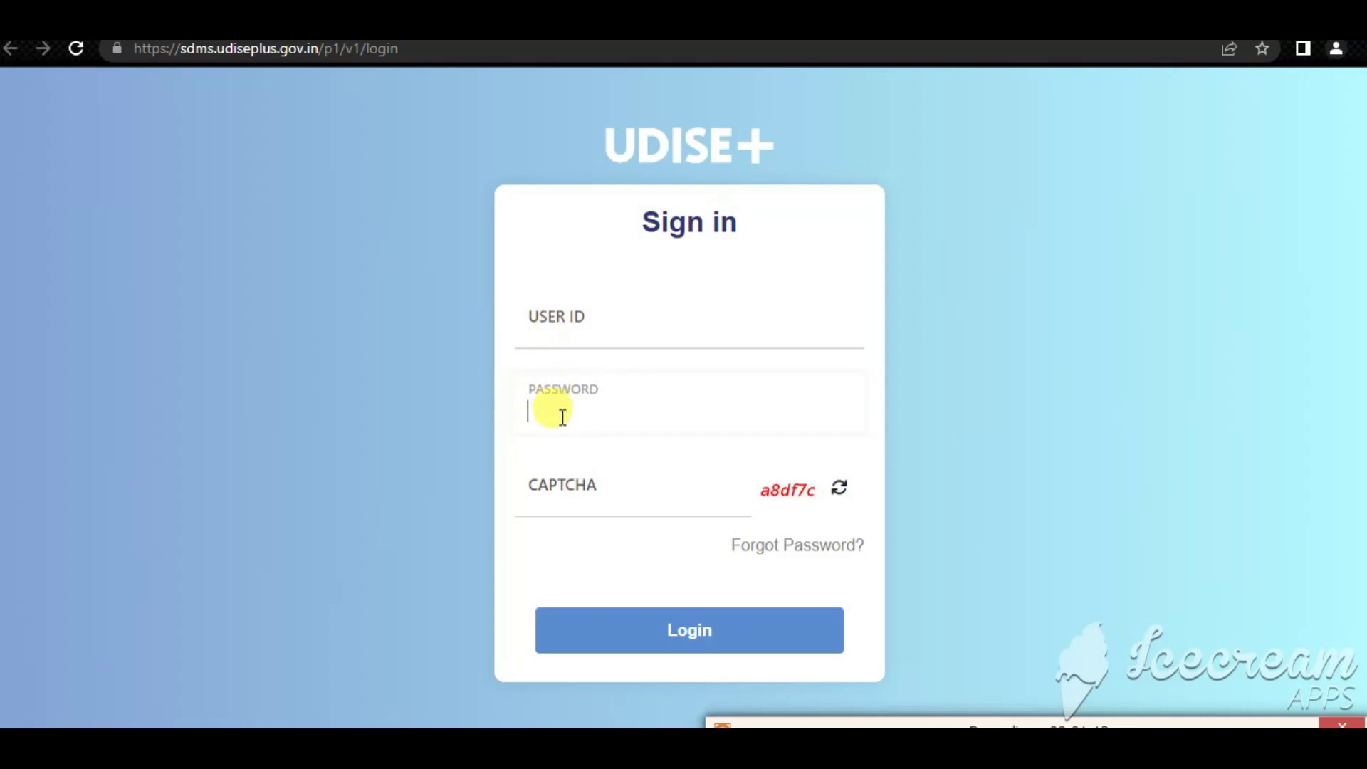
pyautogui.click(566, 488)
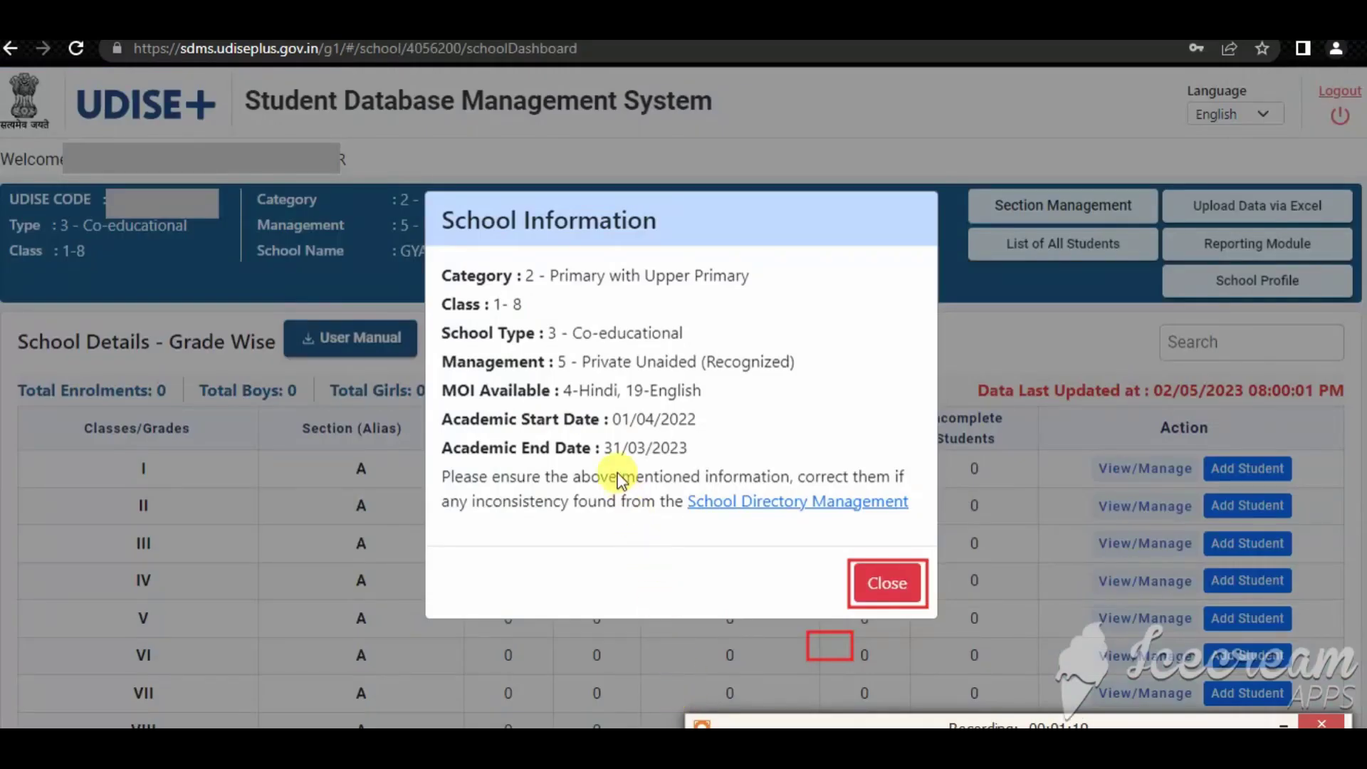
# Review the School Information pop-up's class range, media and academic year, then close it
pyautogui.moveTo(439, 209)
pyautogui.mouseDown()
pyautogui.moveTo(678, 229)
pyautogui.moveTo(664, 242)
pyautogui.mouseUp()
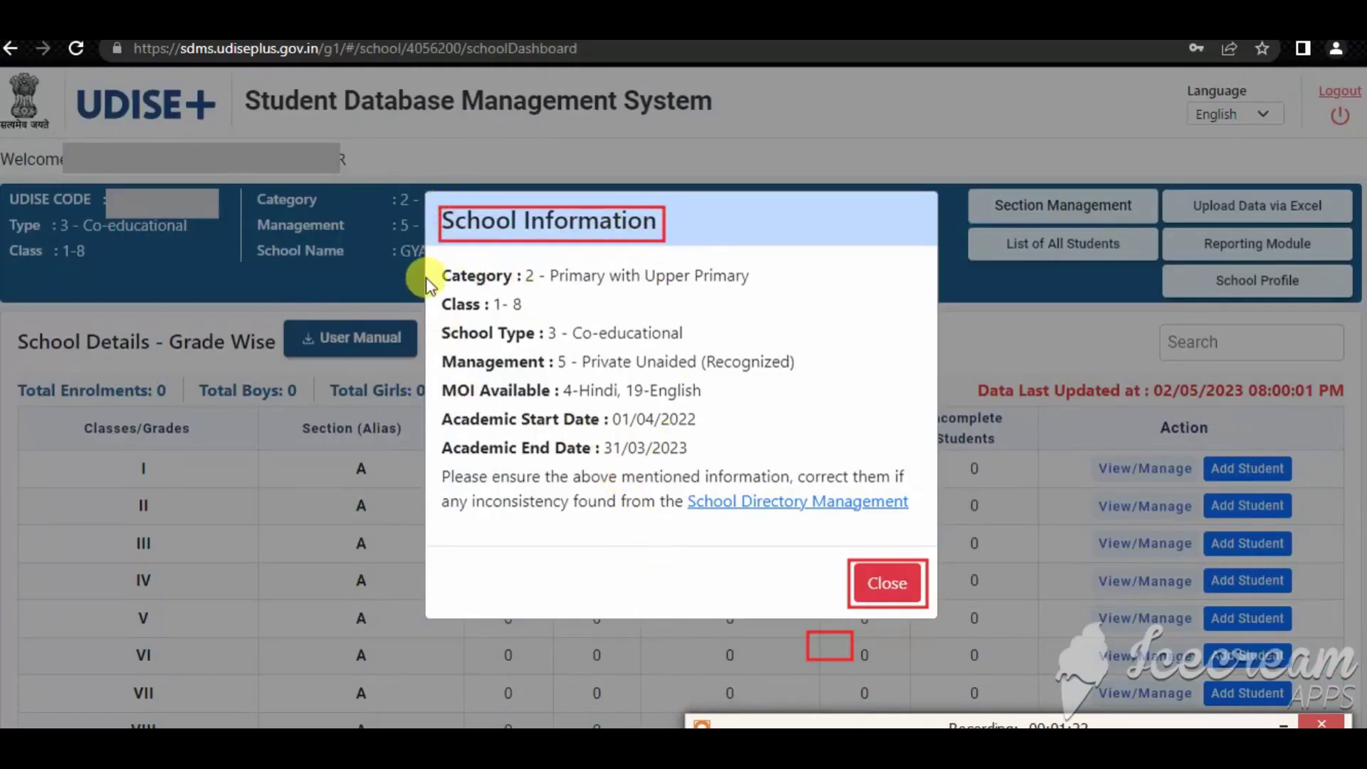
pyautogui.moveTo(427, 271)
pyautogui.mouseDown()
pyautogui.moveTo(715, 495)
pyautogui.moveTo(906, 509)
pyautogui.mouseUp()
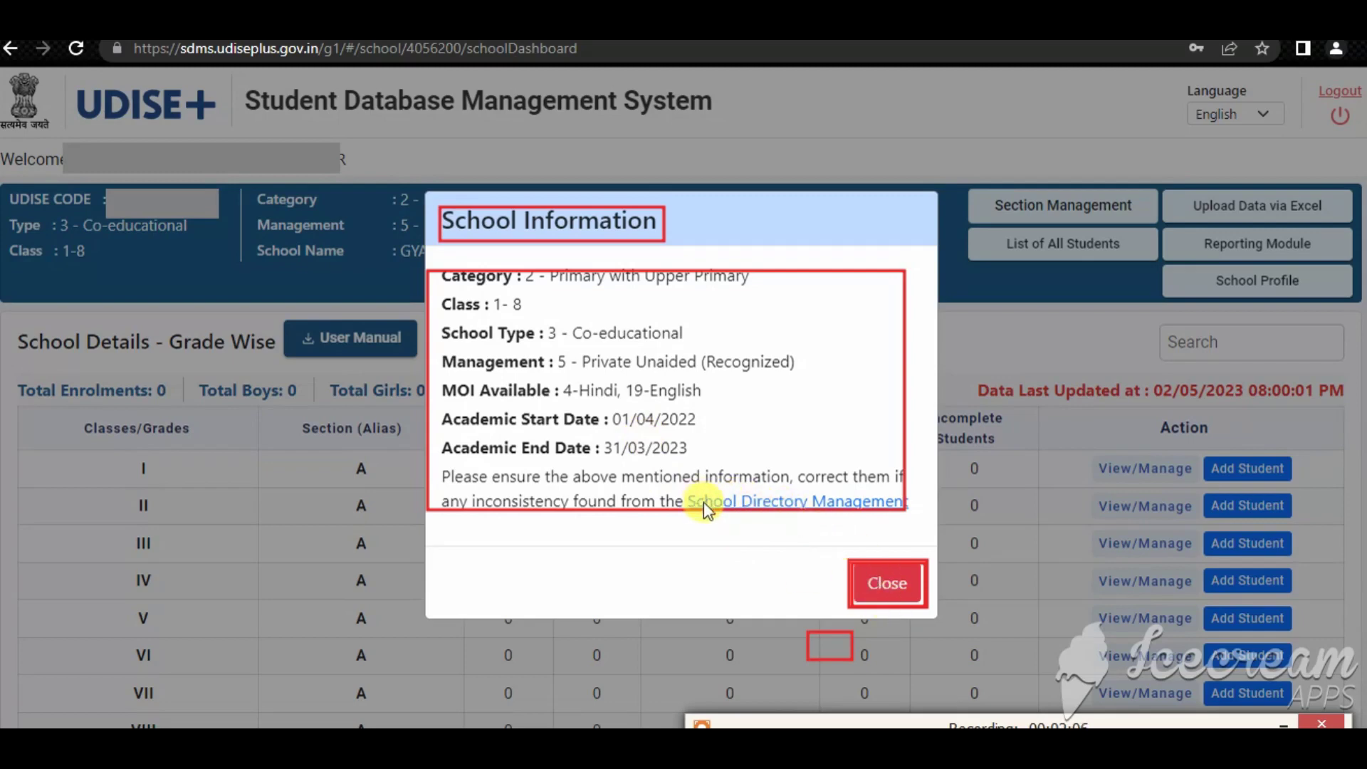
pyautogui.moveTo(687, 480)
pyautogui.mouseDown()
pyautogui.moveTo(756, 524)
pyautogui.moveTo(911, 513)
pyautogui.mouseUp()
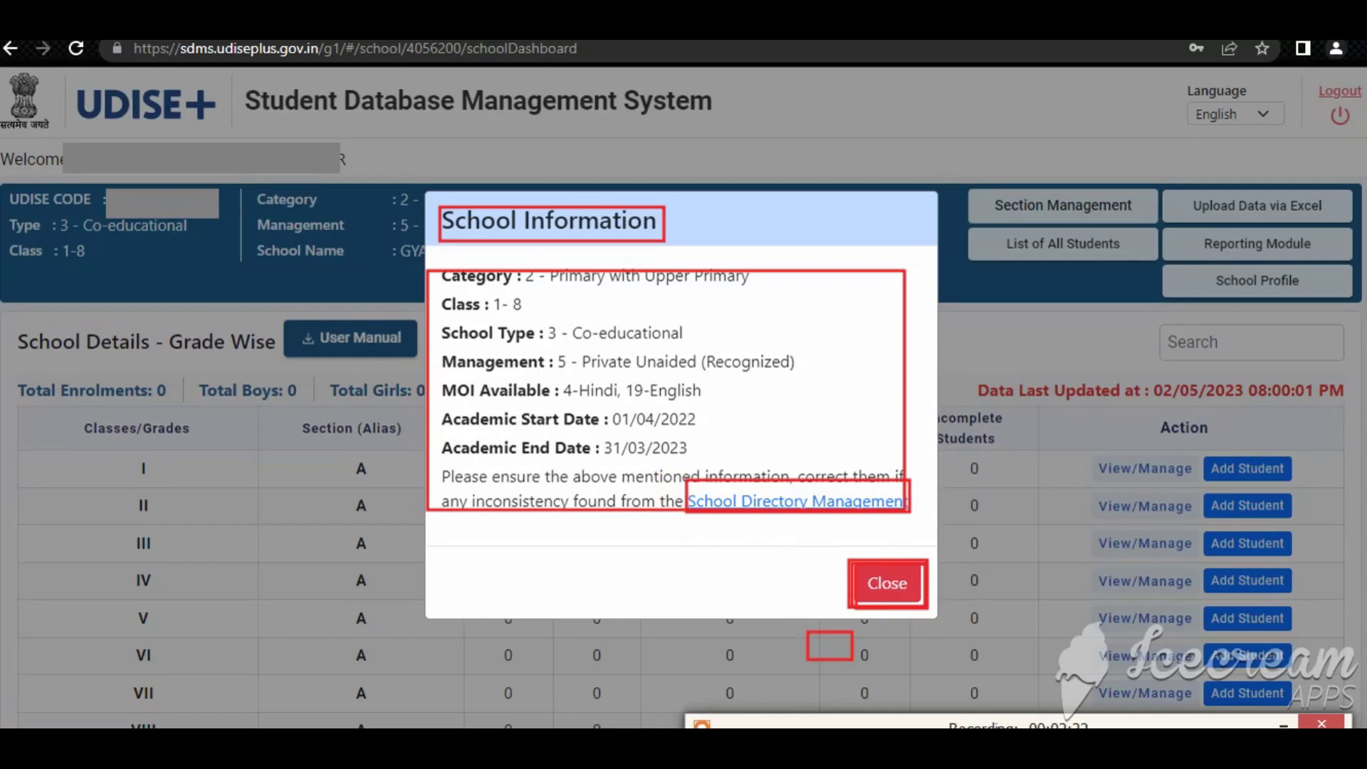
pyautogui.click(882, 584)
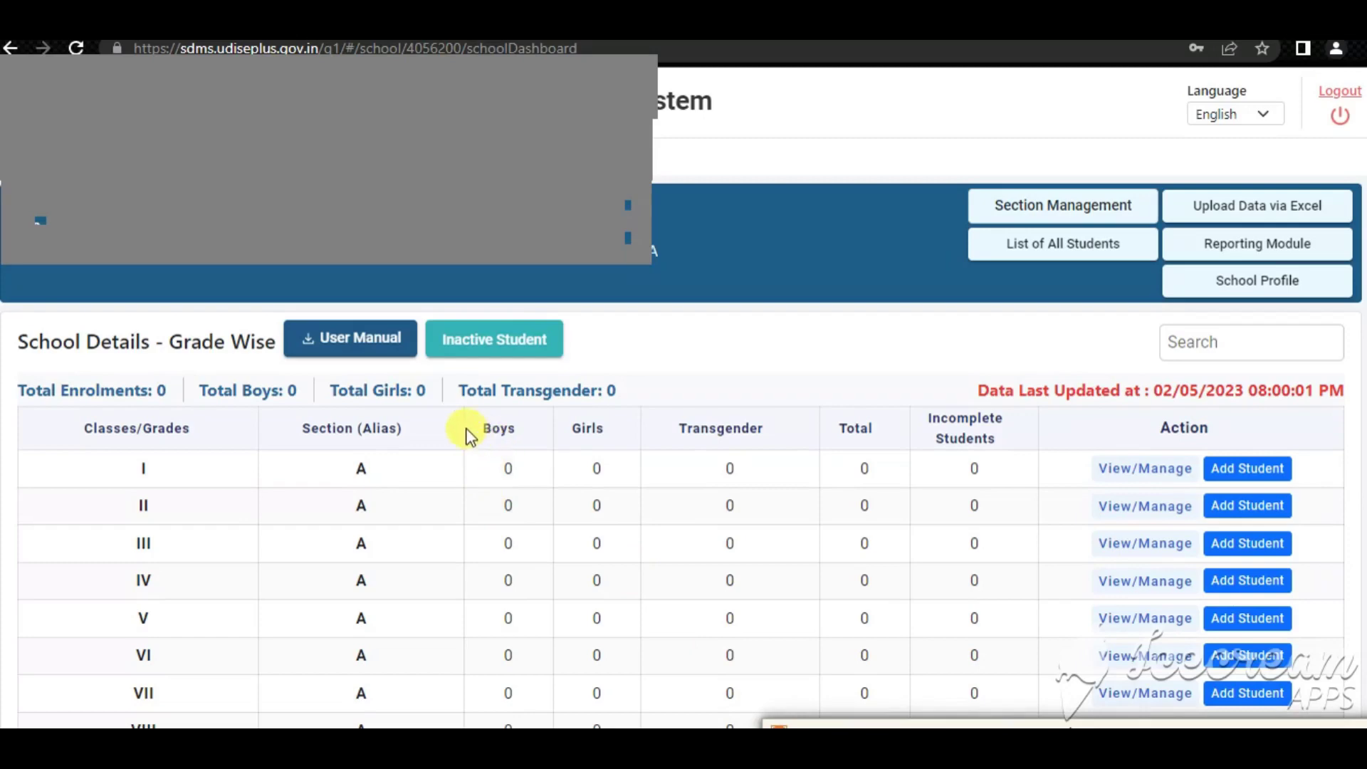
# Review the grade-wise class counts and go to the Section Management page
pyautogui.moveTo(464, 417)
pyautogui.mouseDown()
pyautogui.moveTo(544, 561)
pyautogui.moveTo(561, 664)
pyautogui.mouseUp()
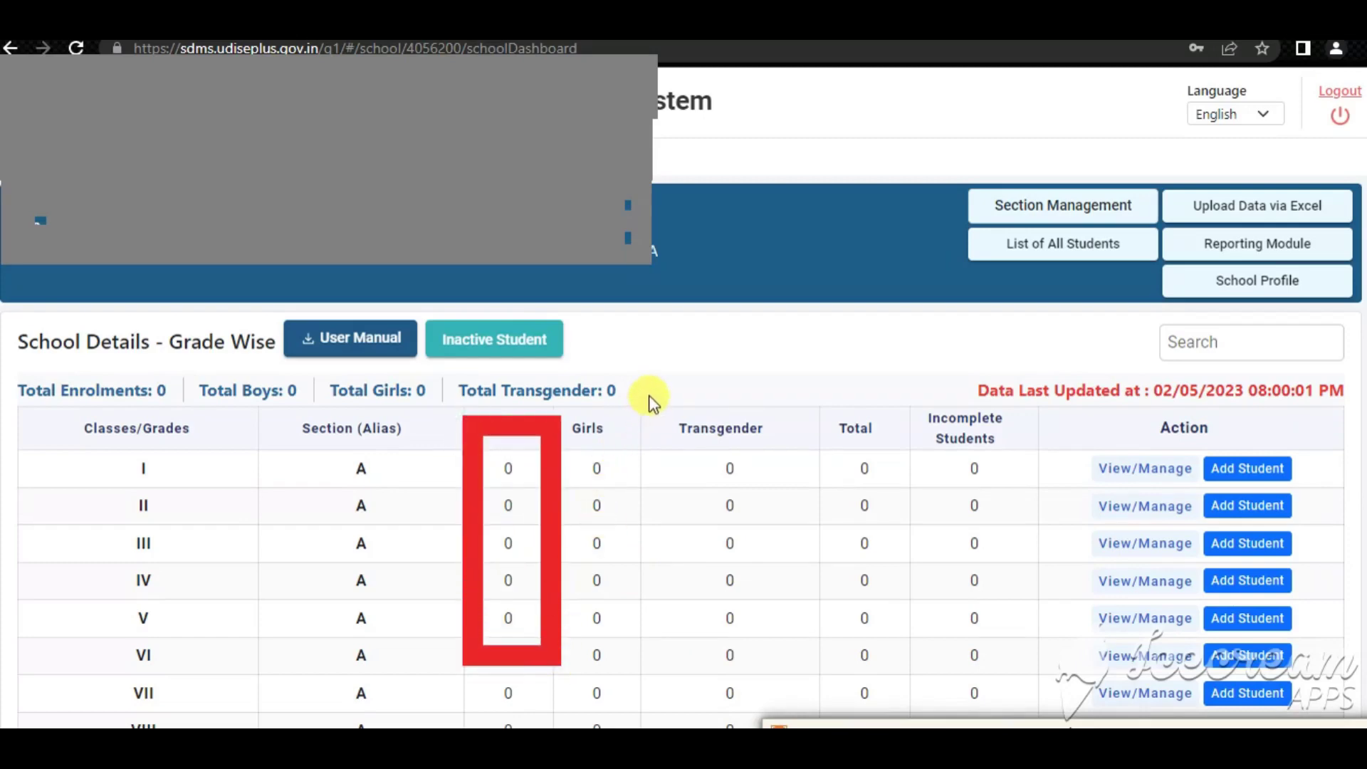
pyautogui.moveTo(655, 407); pyautogui.dragTo(790, 673)
pyautogui.moveTo(807, 388)
pyautogui.mouseDown()
pyautogui.moveTo(851, 473)
pyautogui.moveTo(904, 671)
pyautogui.mouseUp()
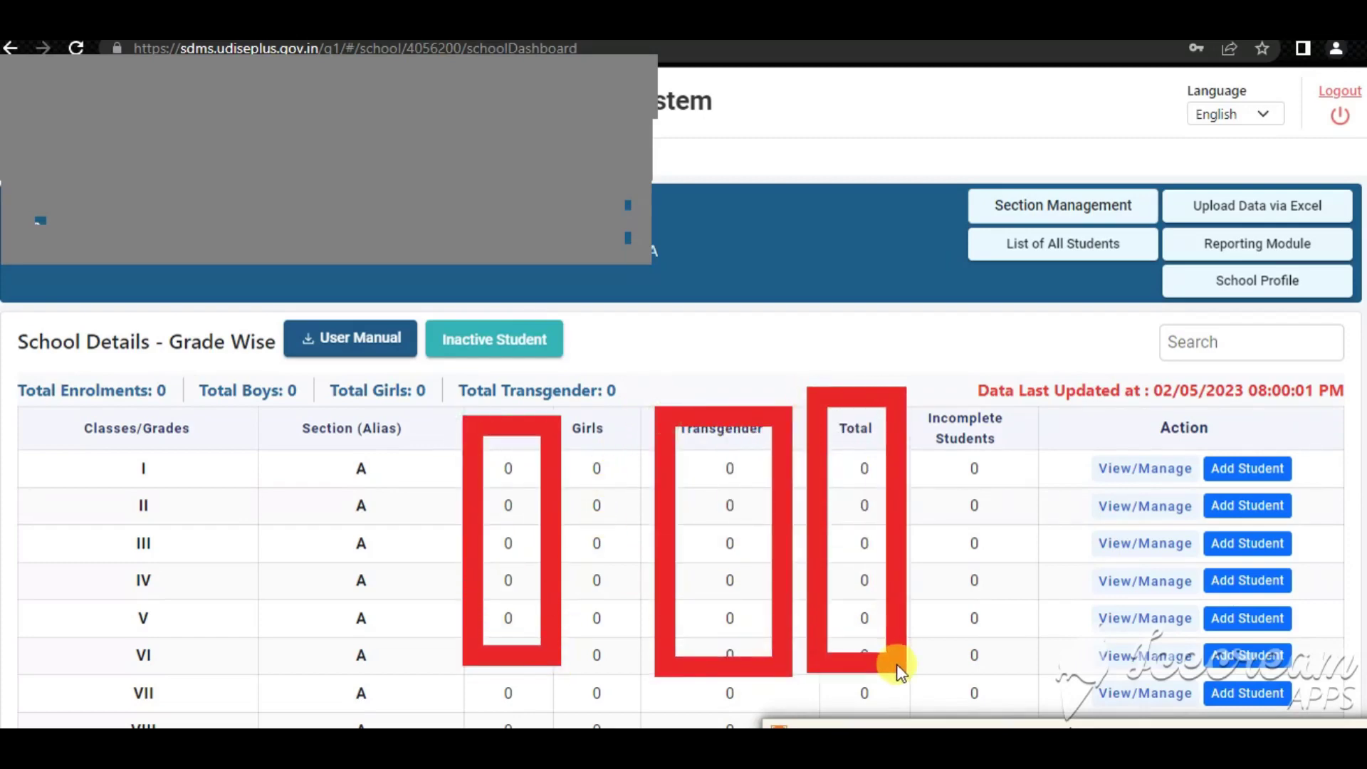
pyautogui.moveTo(911, 369); pyautogui.dragTo(1026, 680)
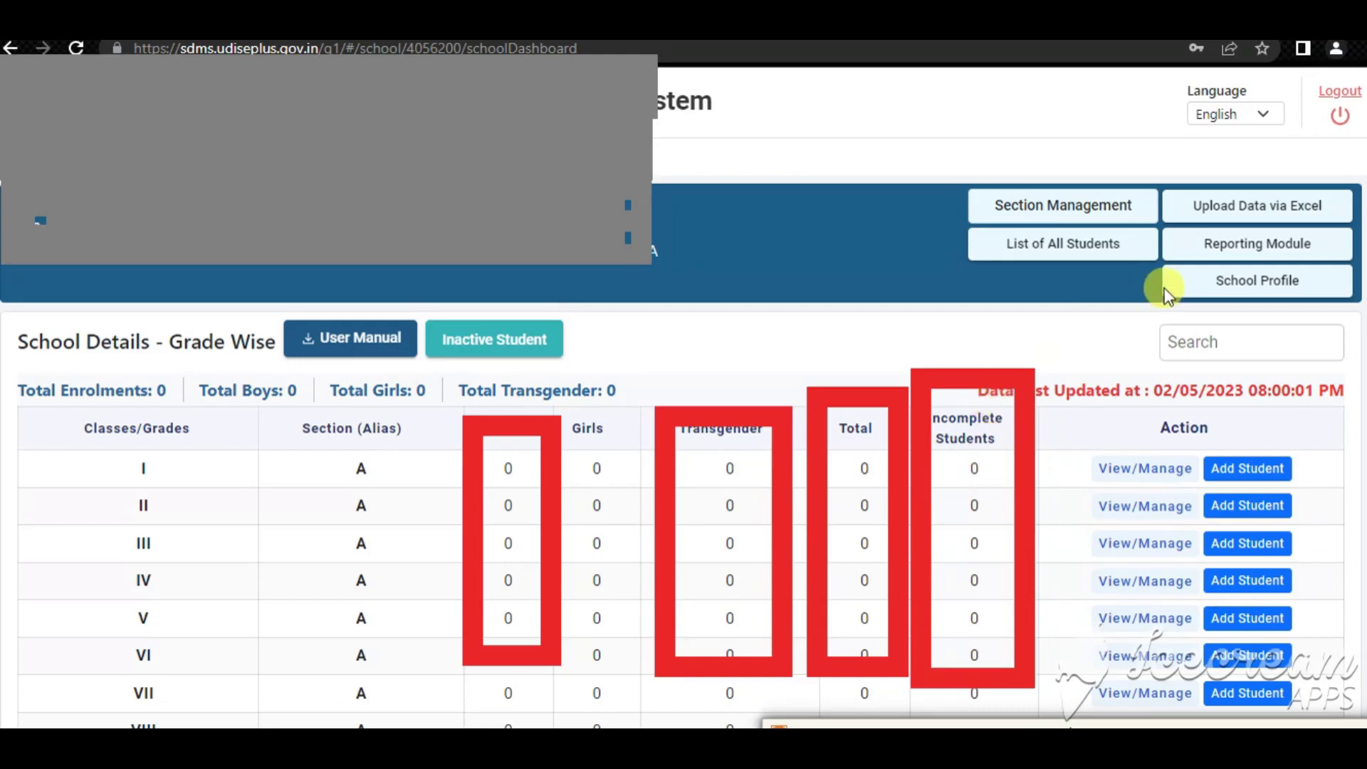
pyautogui.moveTo(966, 171)
pyautogui.mouseDown()
pyautogui.moveTo(1001, 207)
pyautogui.moveTo(1129, 238)
pyautogui.moveTo(1160, 229)
pyautogui.mouseUp()
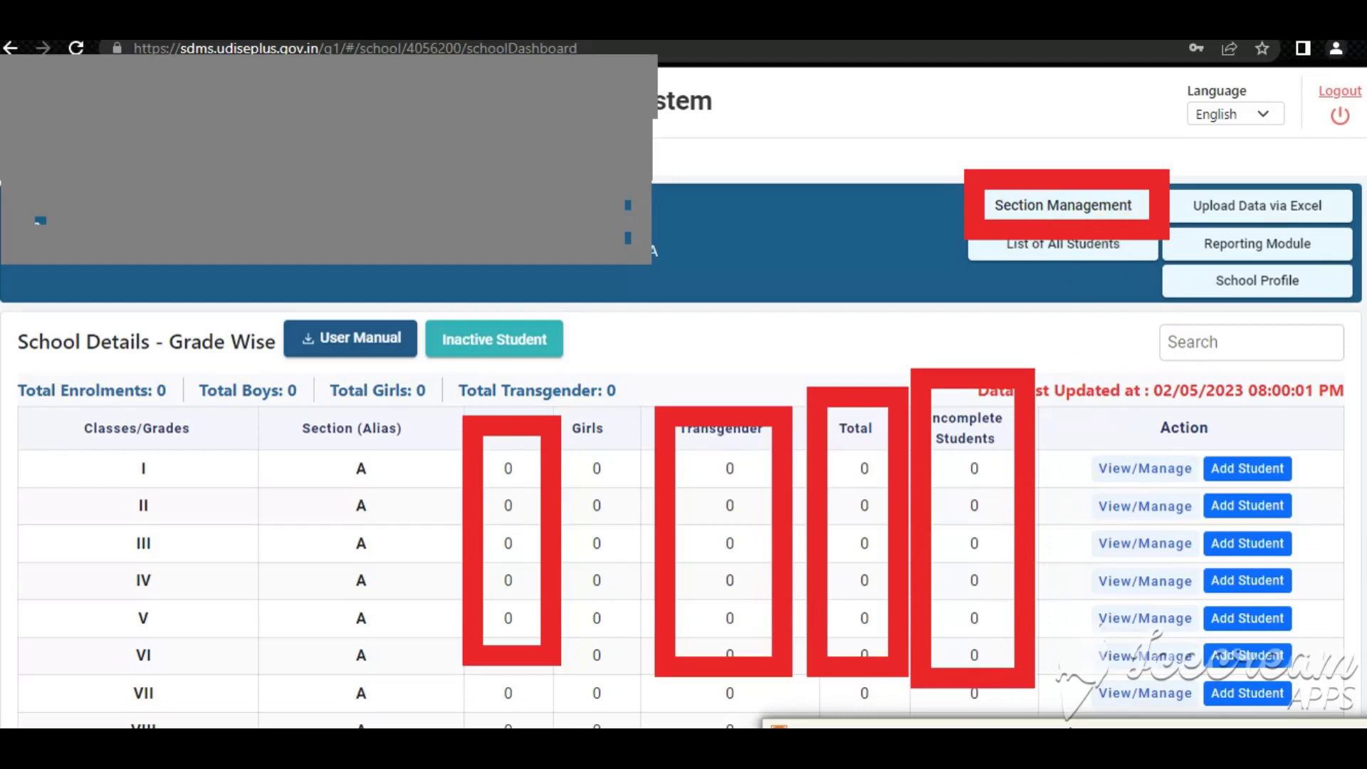
pyautogui.scroll(-3, 812, 525)
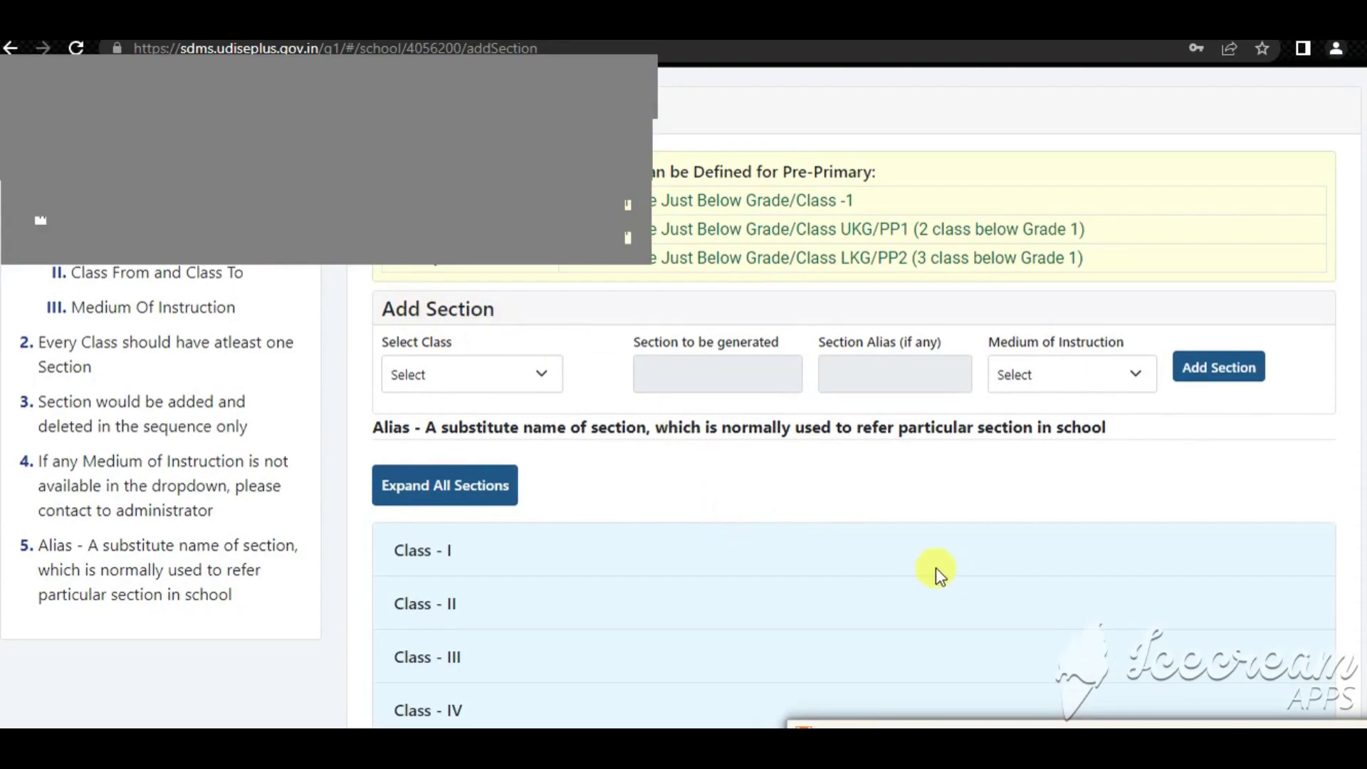
# Expand the Class - IV sections and edit section A
pyautogui.click(446, 377)
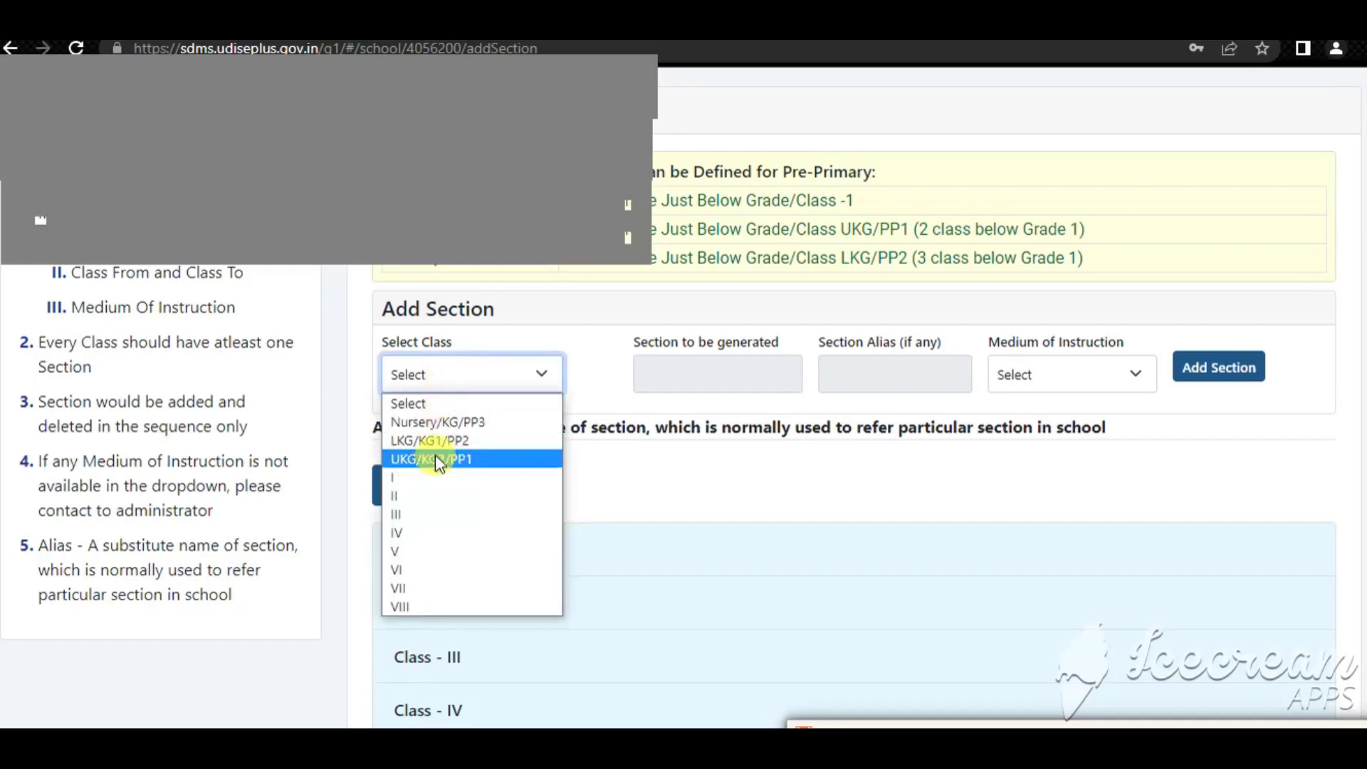
pyautogui.click(629, 399)
pyautogui.scroll(-2, 620, 427)
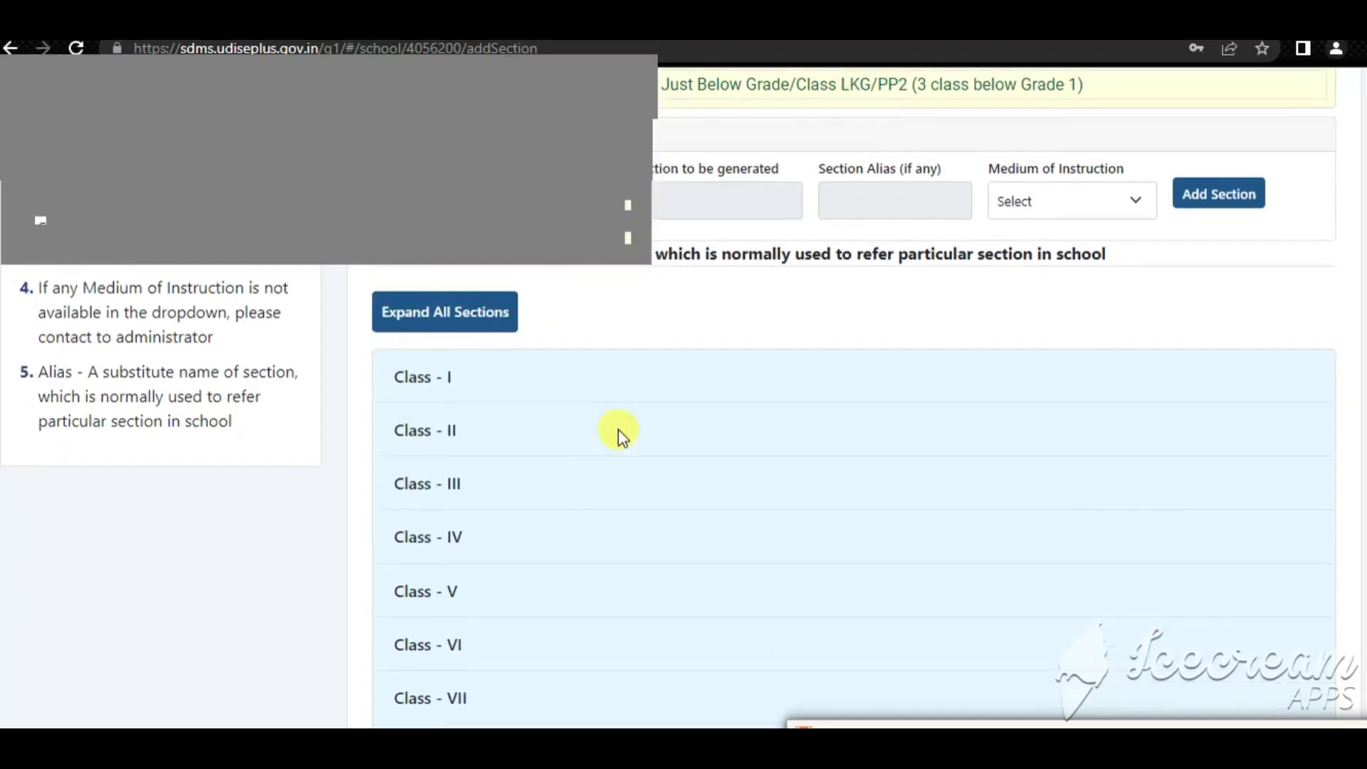
pyautogui.scroll(1, 461, 597)
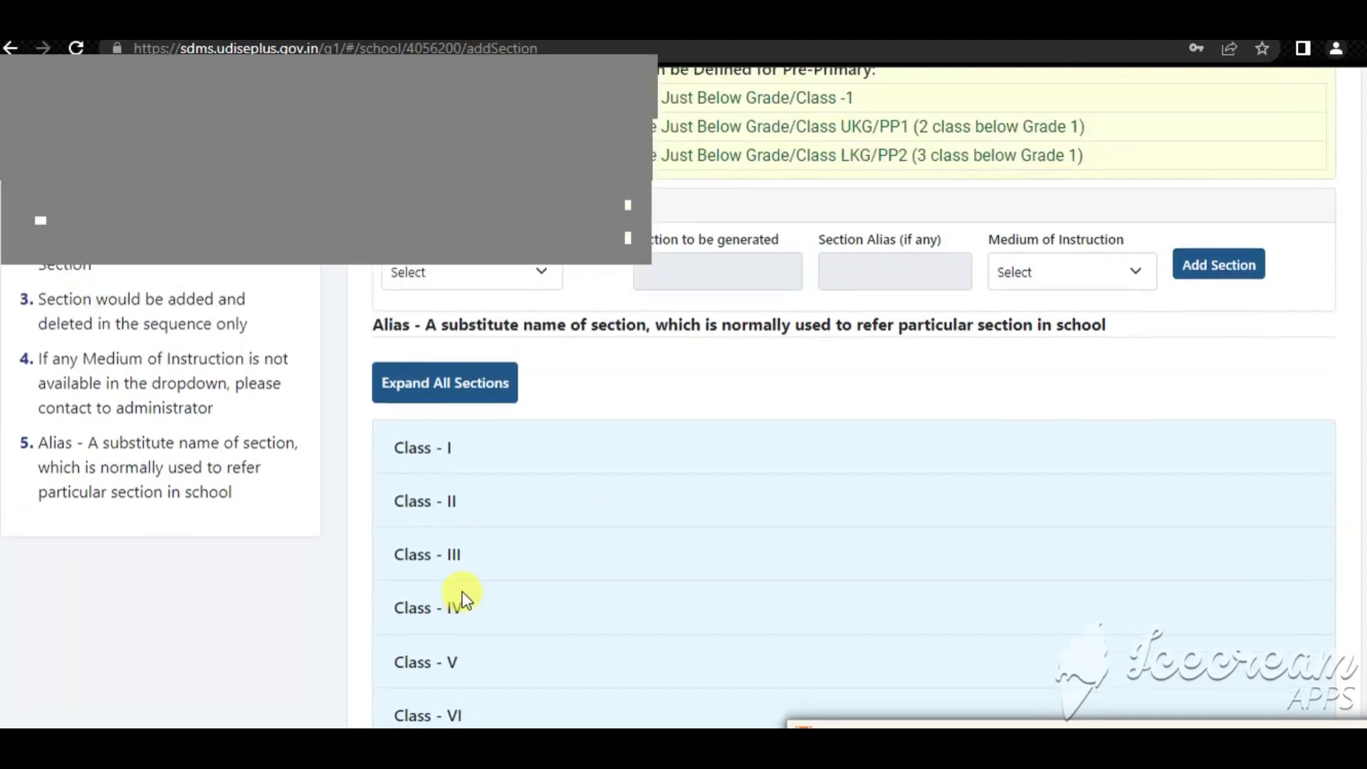
pyautogui.scroll(-1, 445, 570)
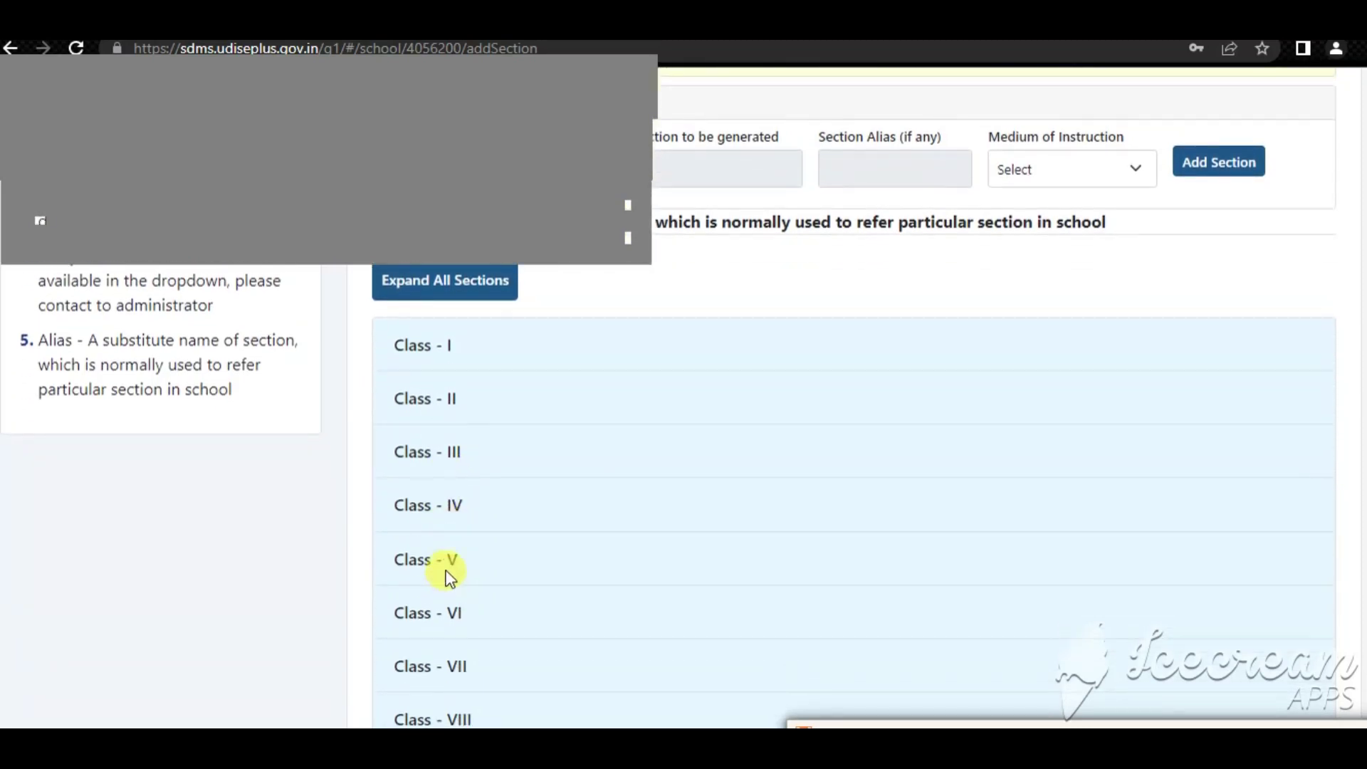
pyautogui.click(446, 507)
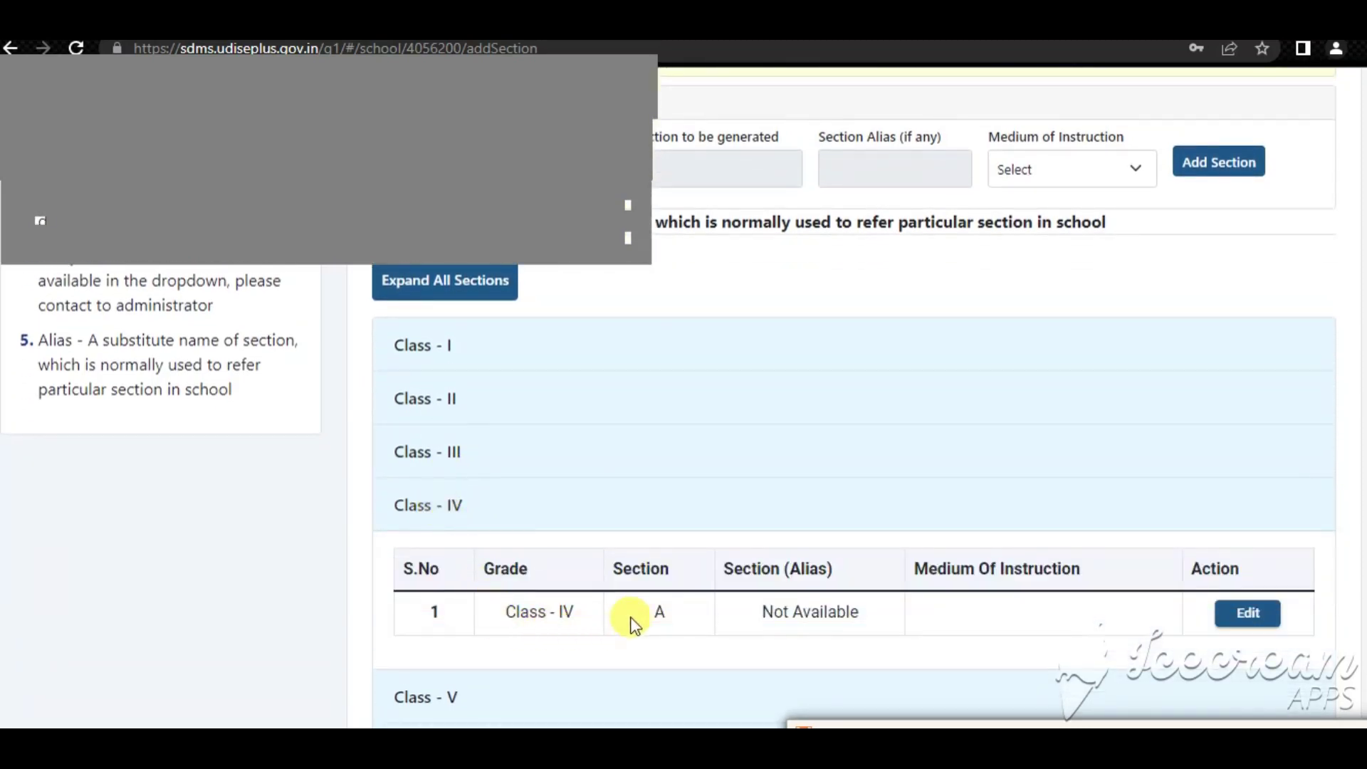
pyautogui.click(1247, 613)
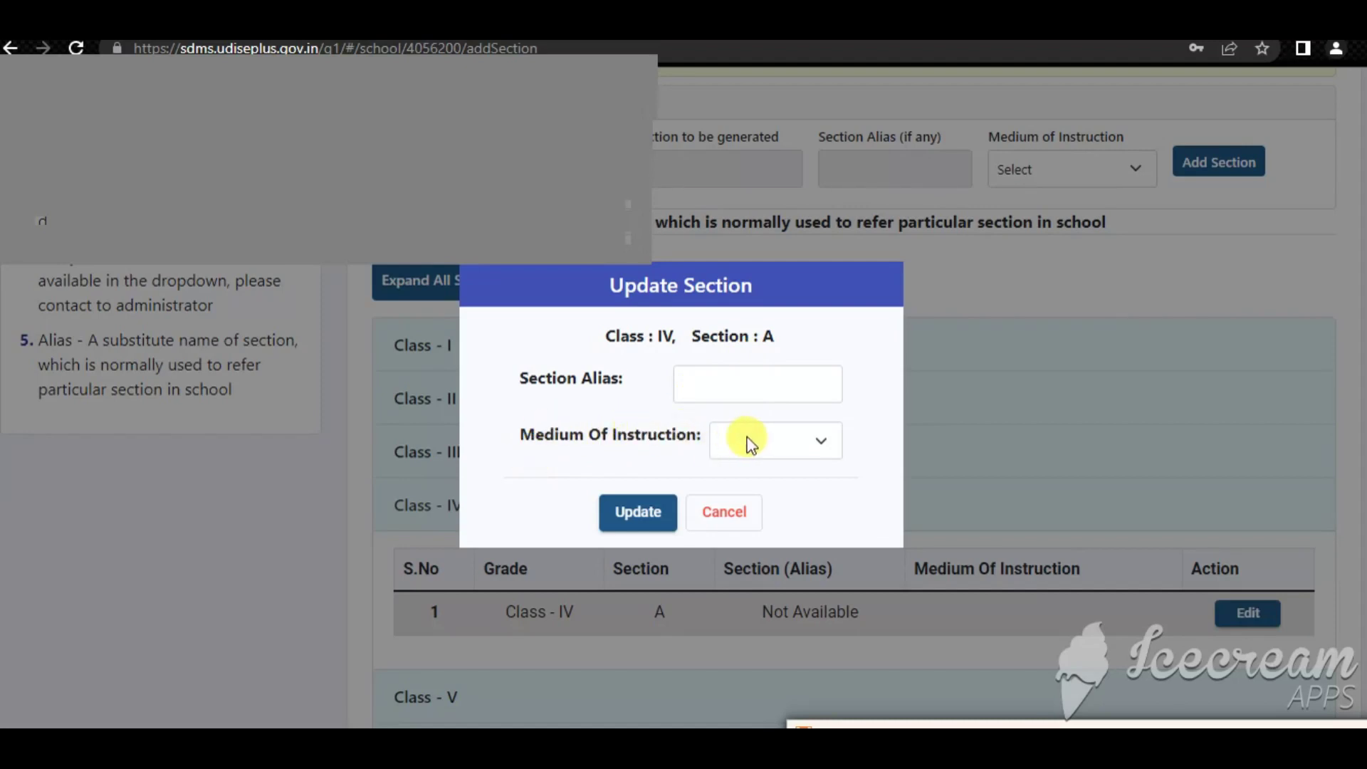
# Change Class IV section A's medium of instruction to 19-English and save it
pyautogui.click(751, 437)
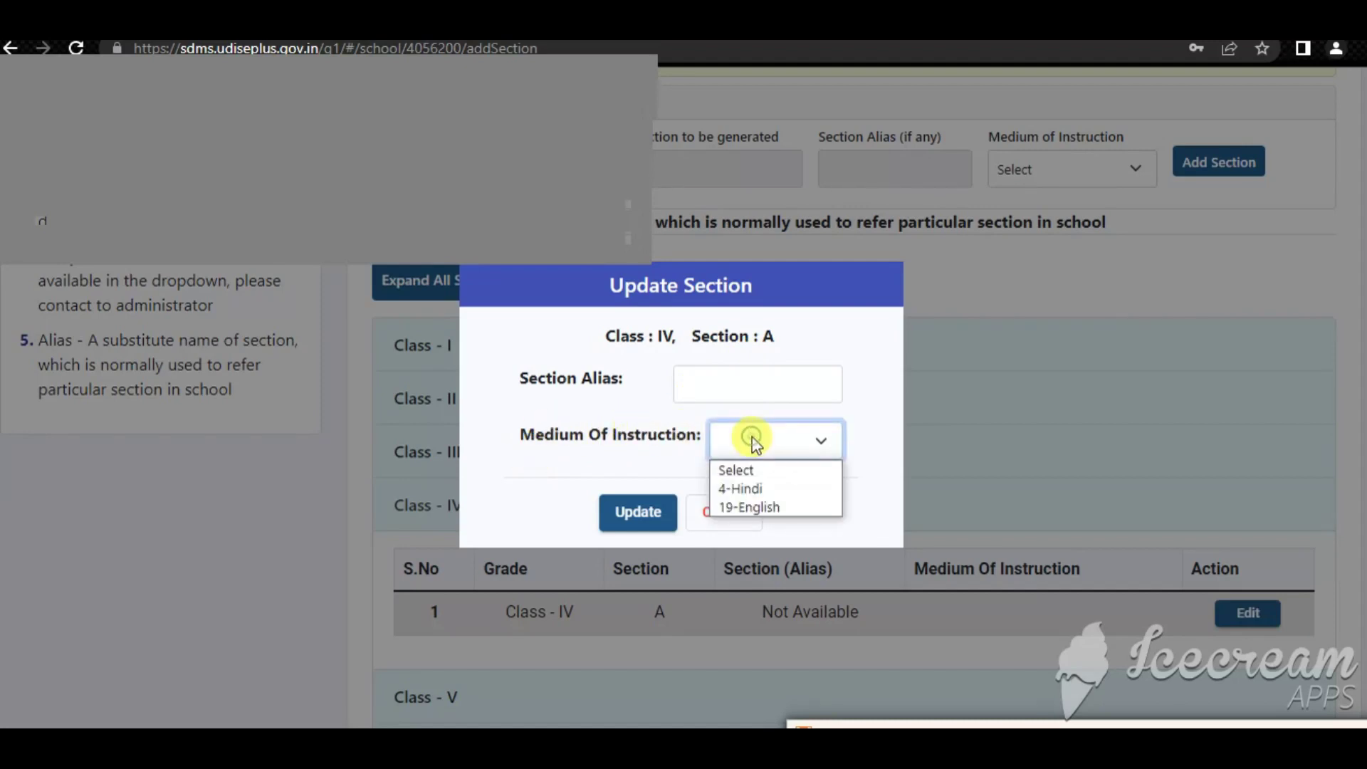
pyautogui.click(756, 508)
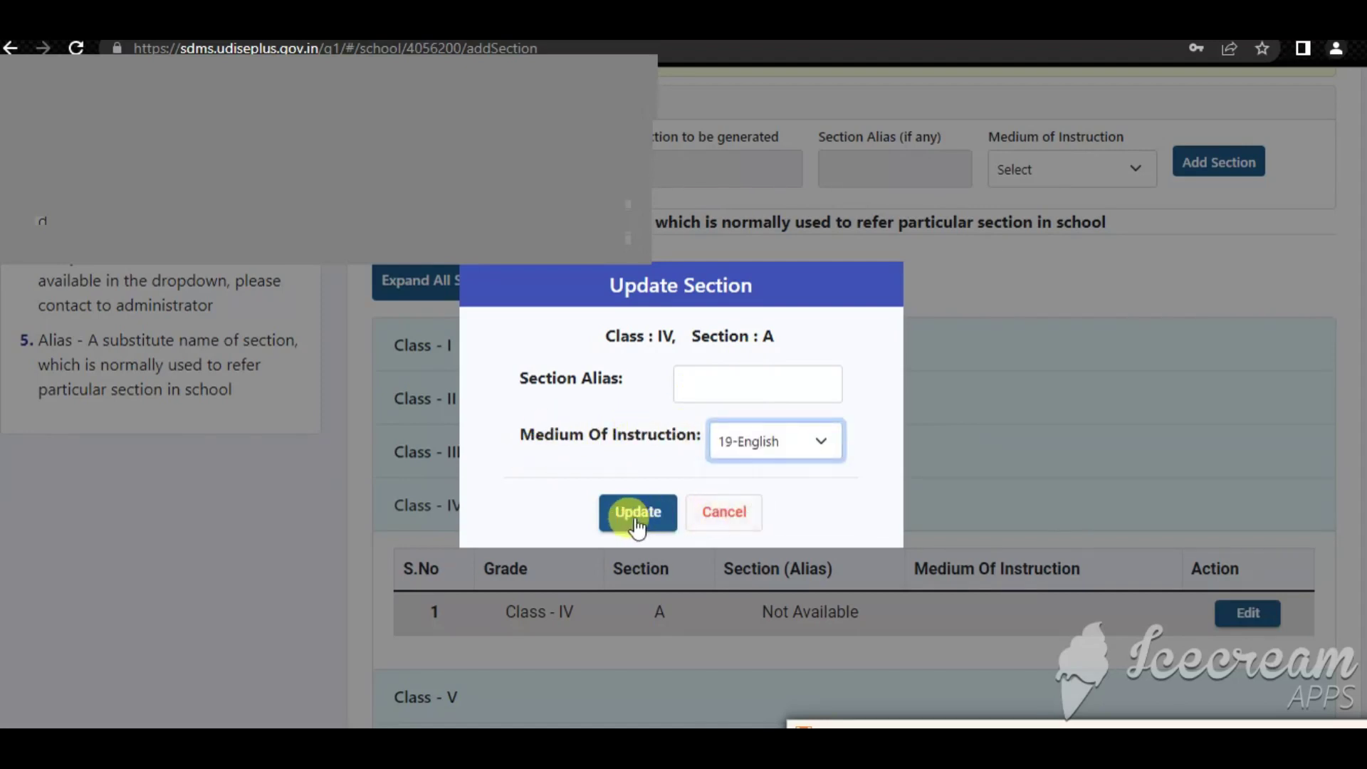
pyautogui.click(644, 523)
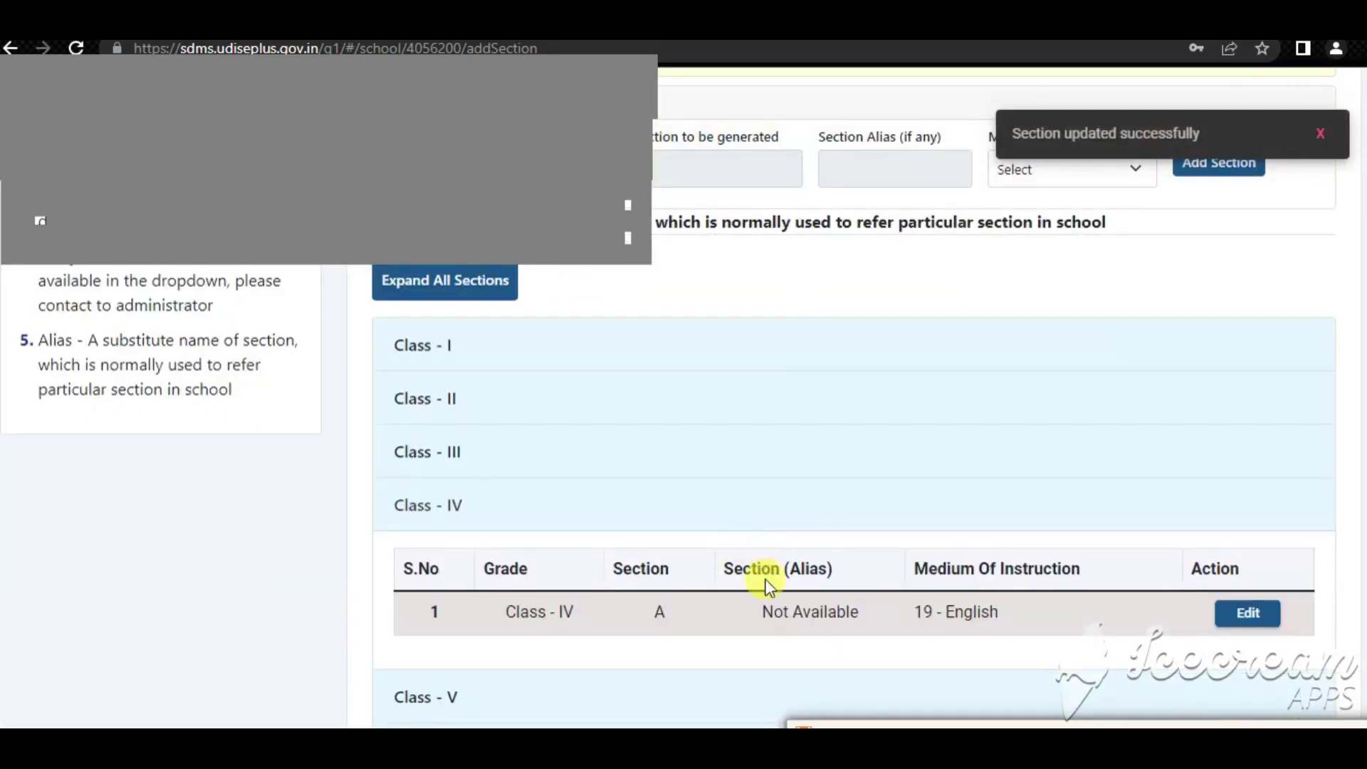
pyautogui.scroll(-3, 766, 580)
pyautogui.scroll(3, 674, 609)
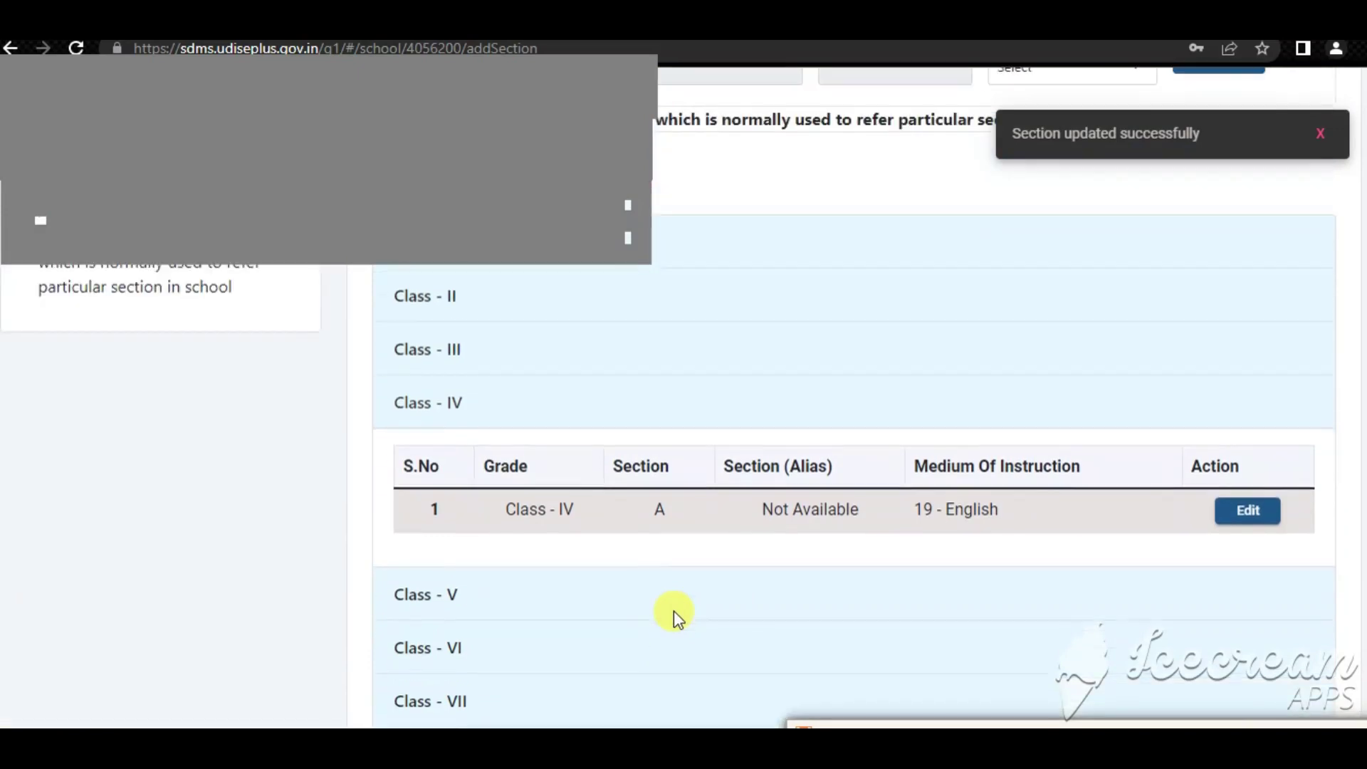
pyautogui.scroll(3, 473, 479)
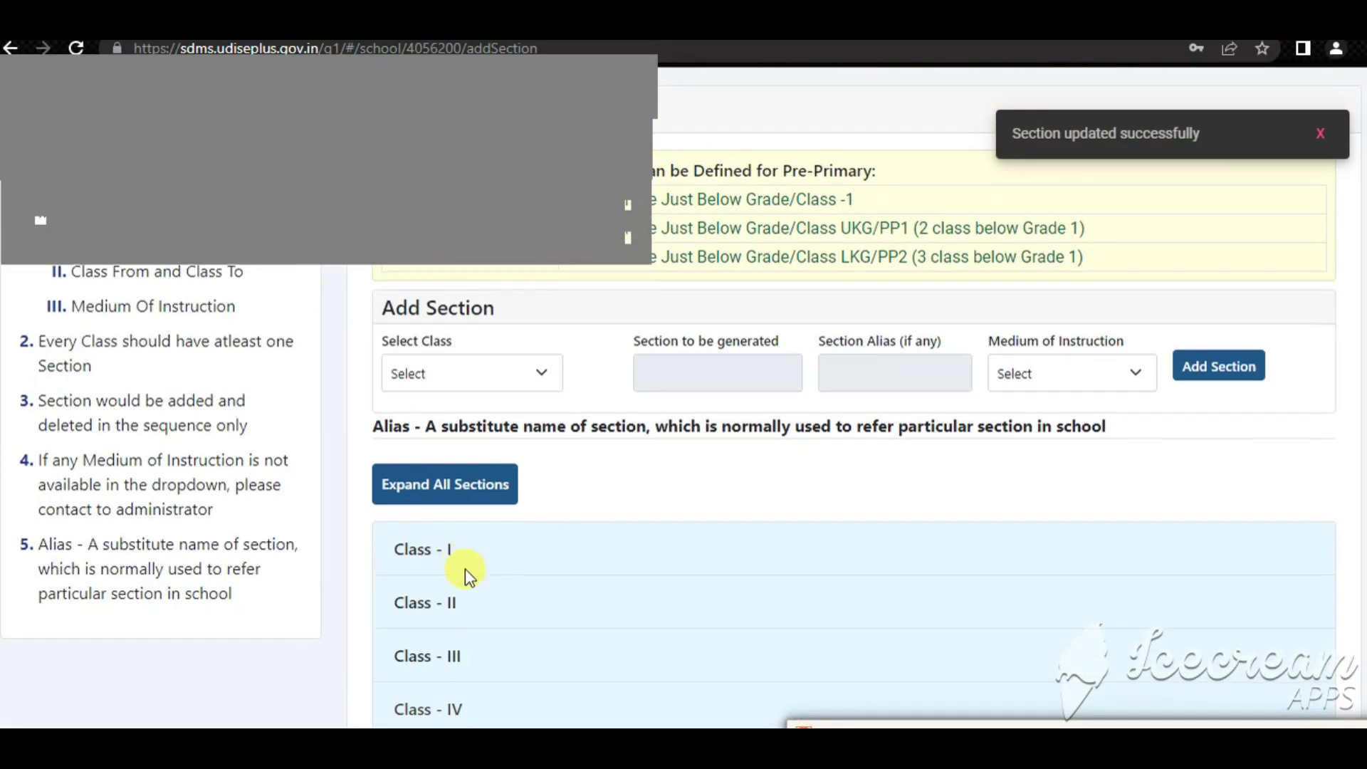
# Add Section A for Nursery/KG/PP3 with 19-English as medium of instruction
pyautogui.scroll(-6, 464, 568)
pyautogui.scroll(9, 463, 643)
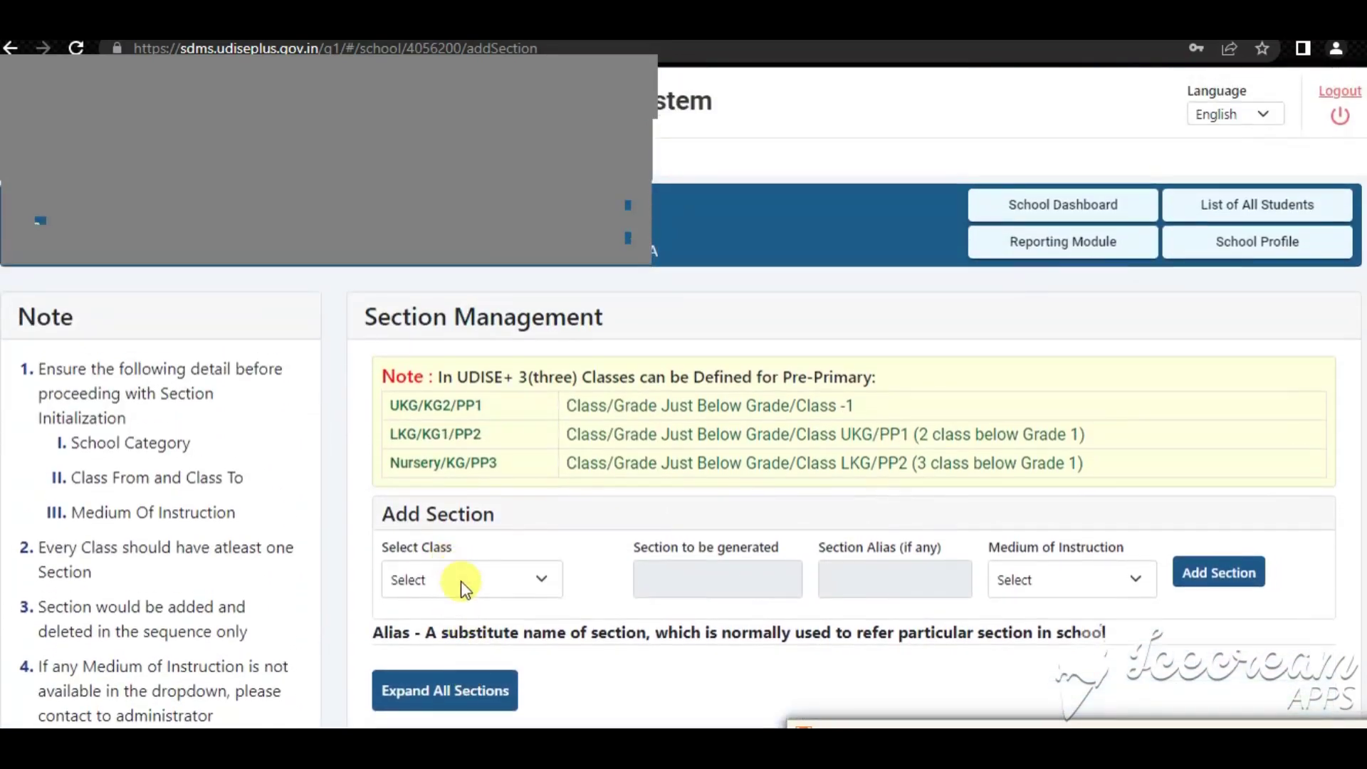
pyautogui.click(459, 581)
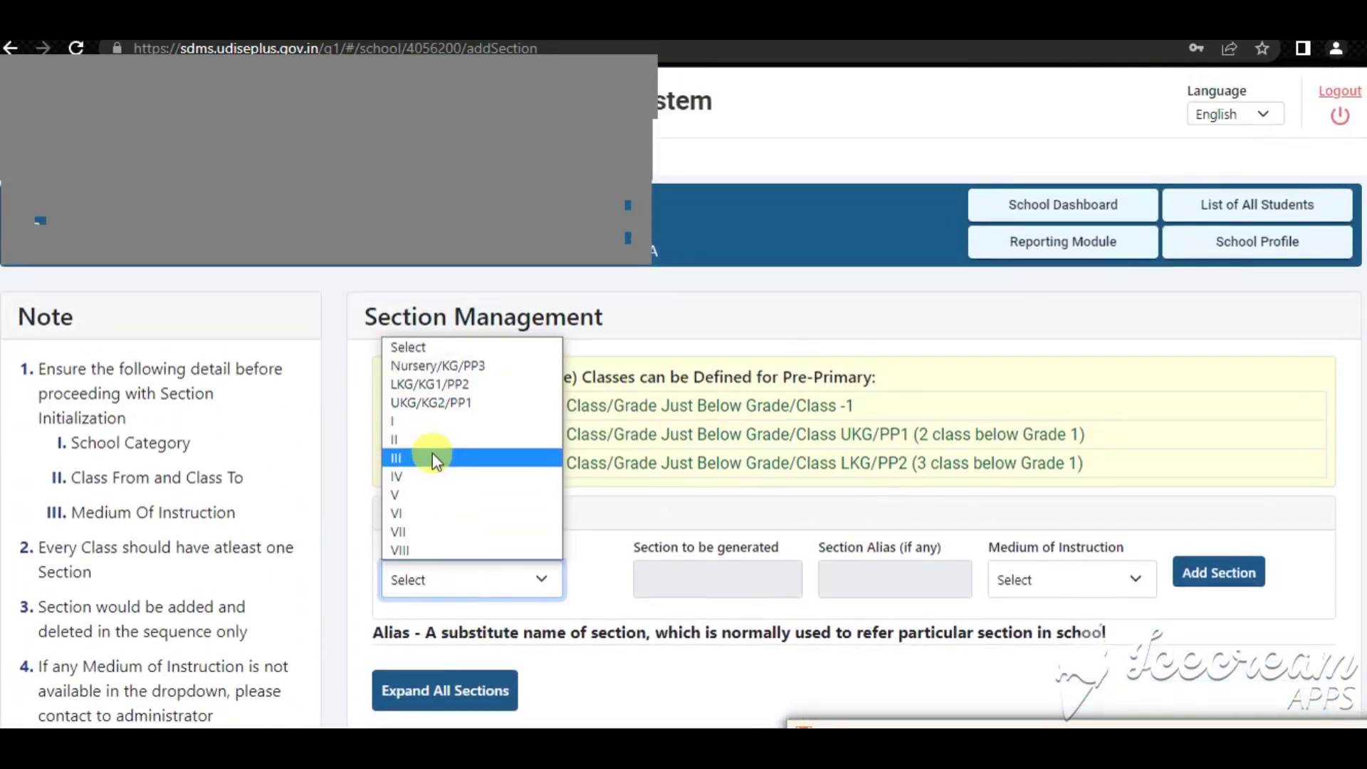
pyautogui.click(430, 367)
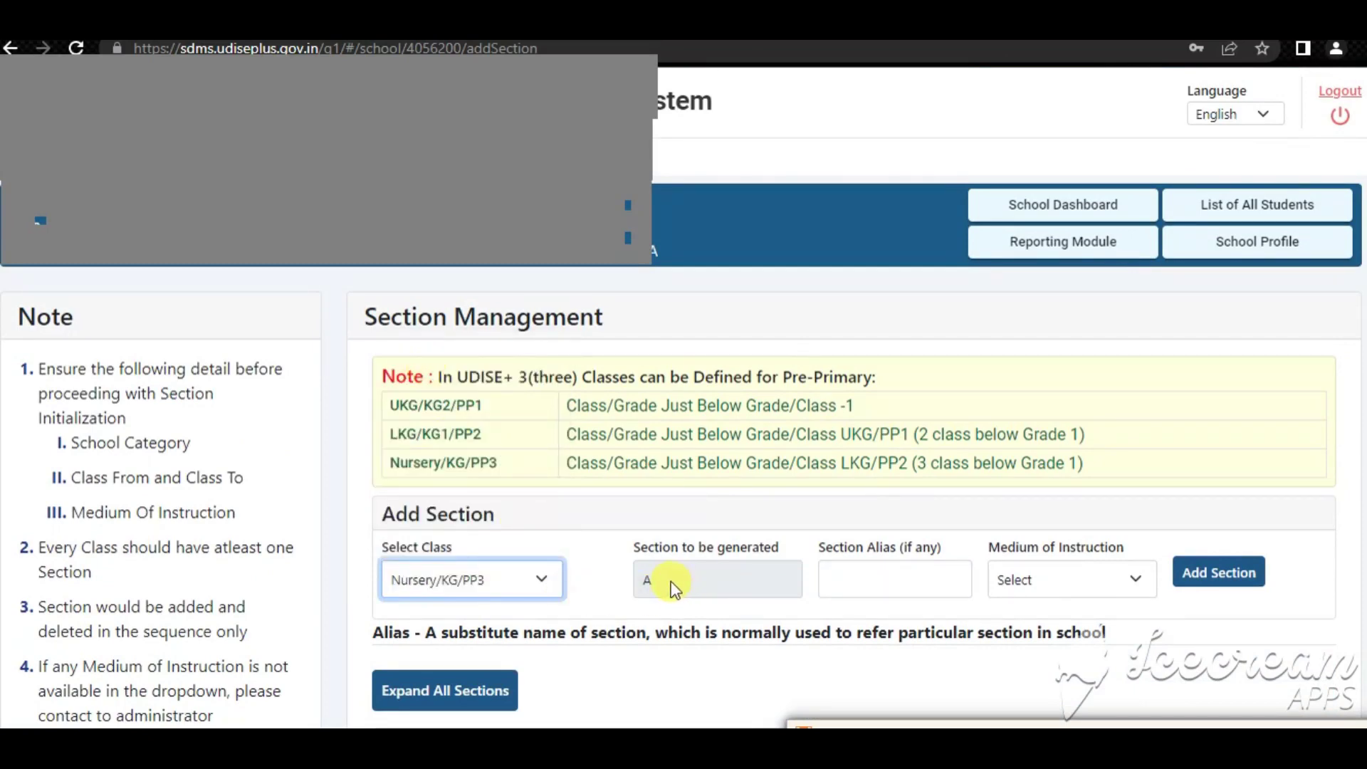
pyautogui.click(1040, 585)
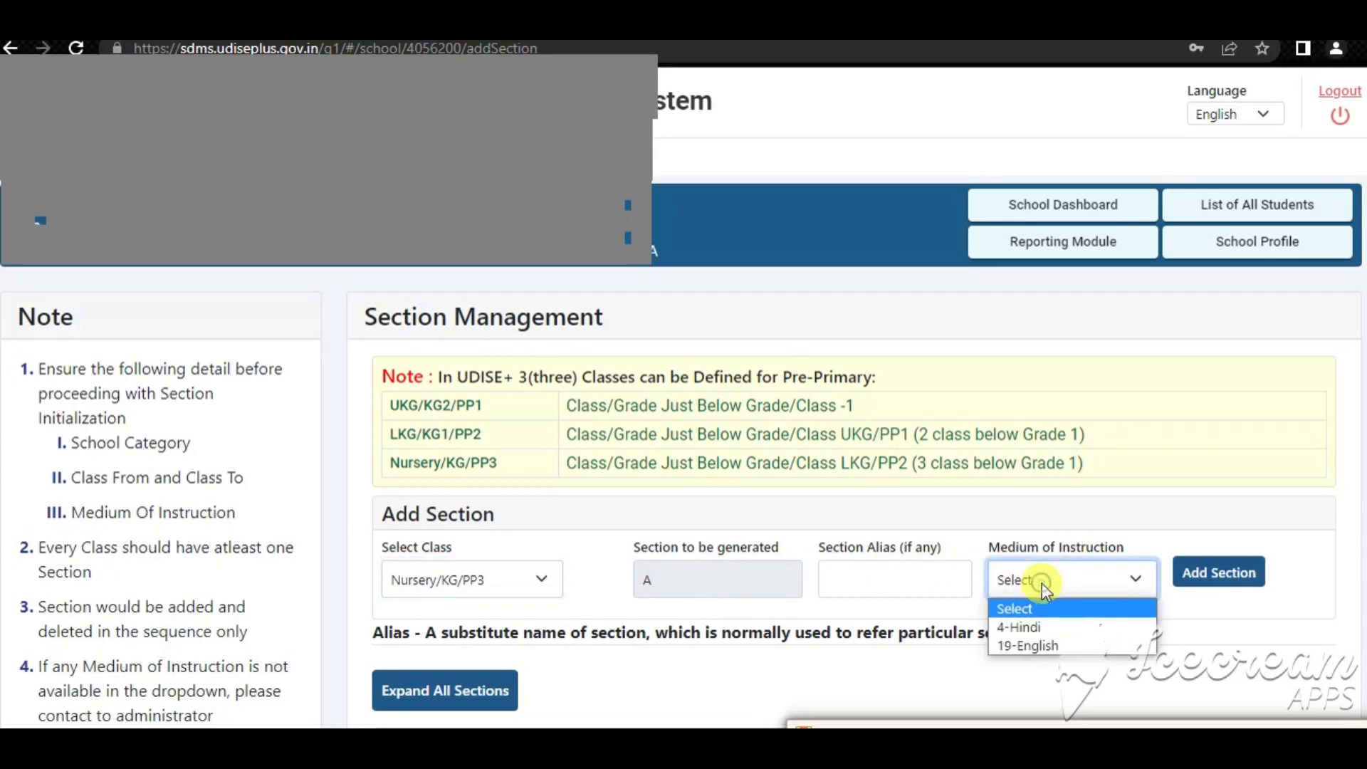
pyautogui.click(1027, 645)
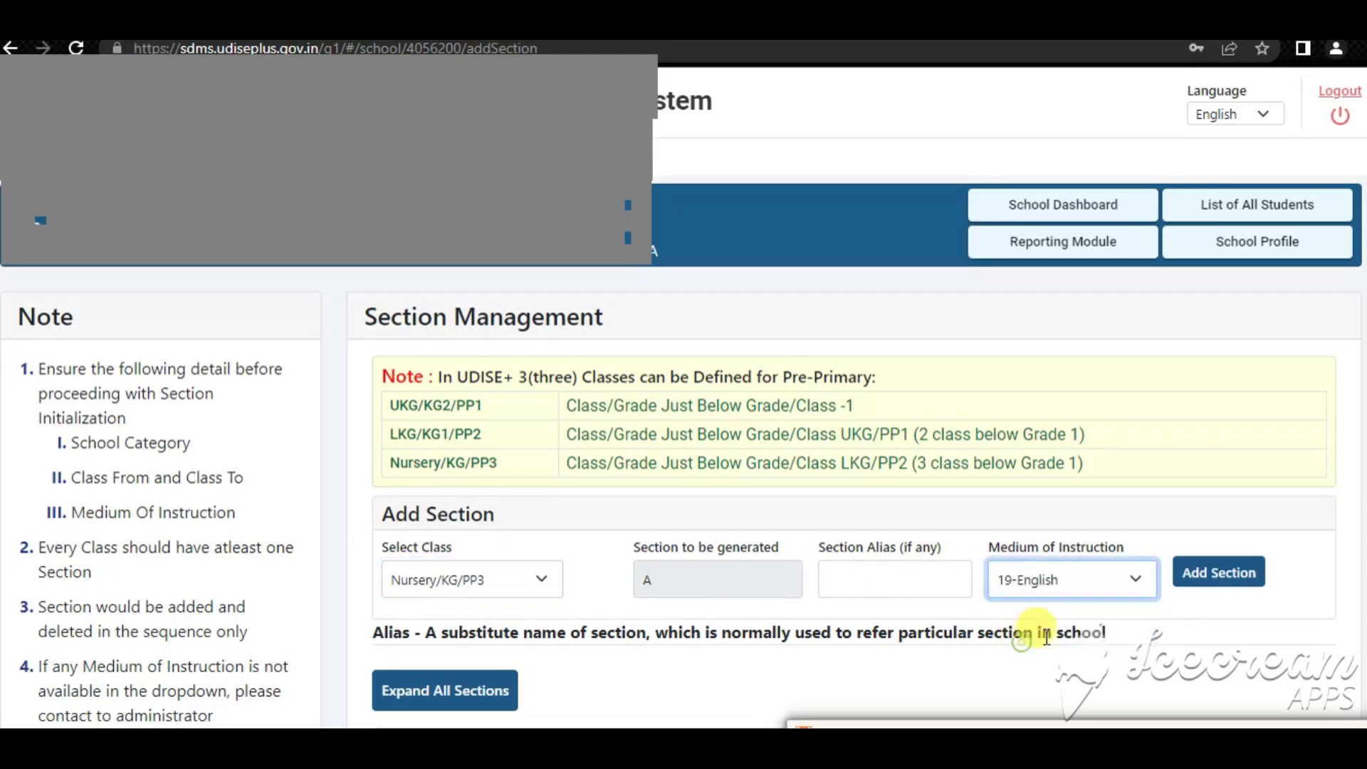
pyautogui.click(1211, 576)
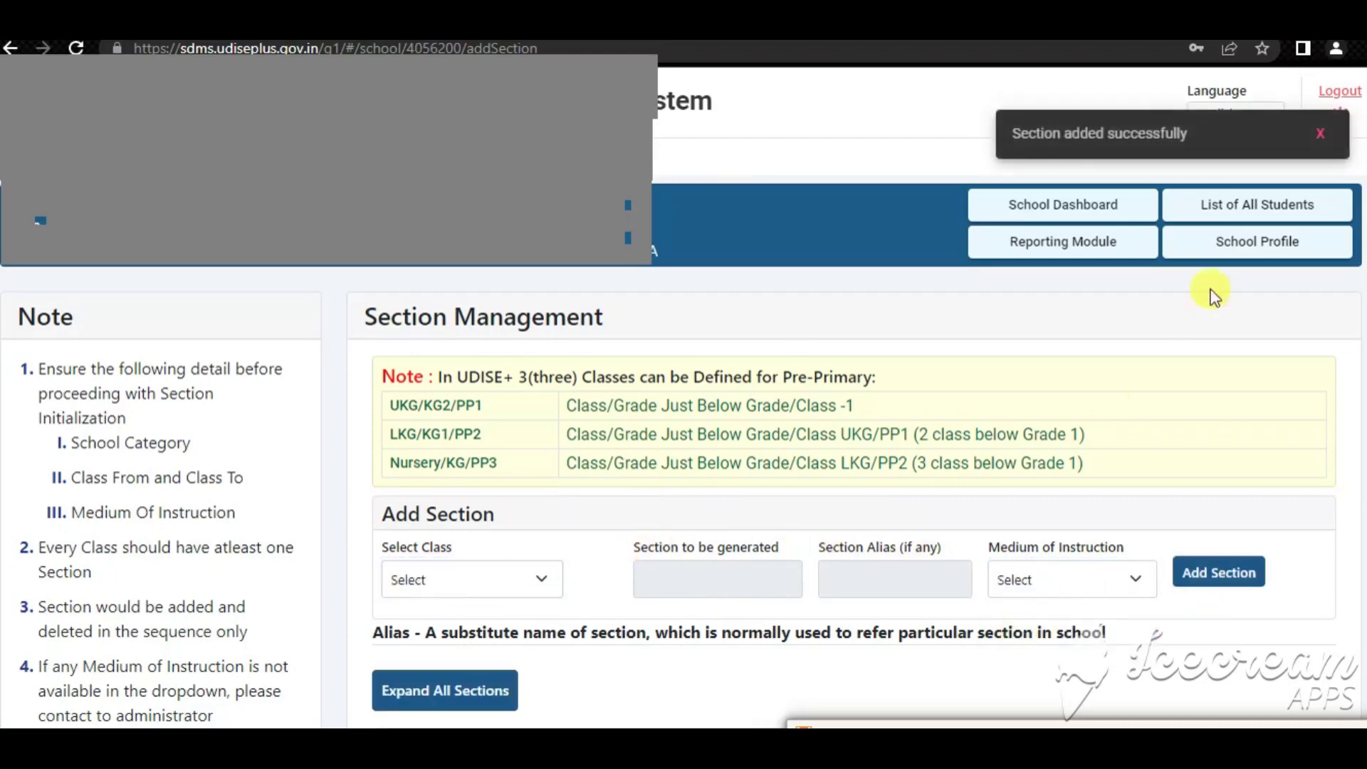
pyautogui.scroll(-7, 867, 502)
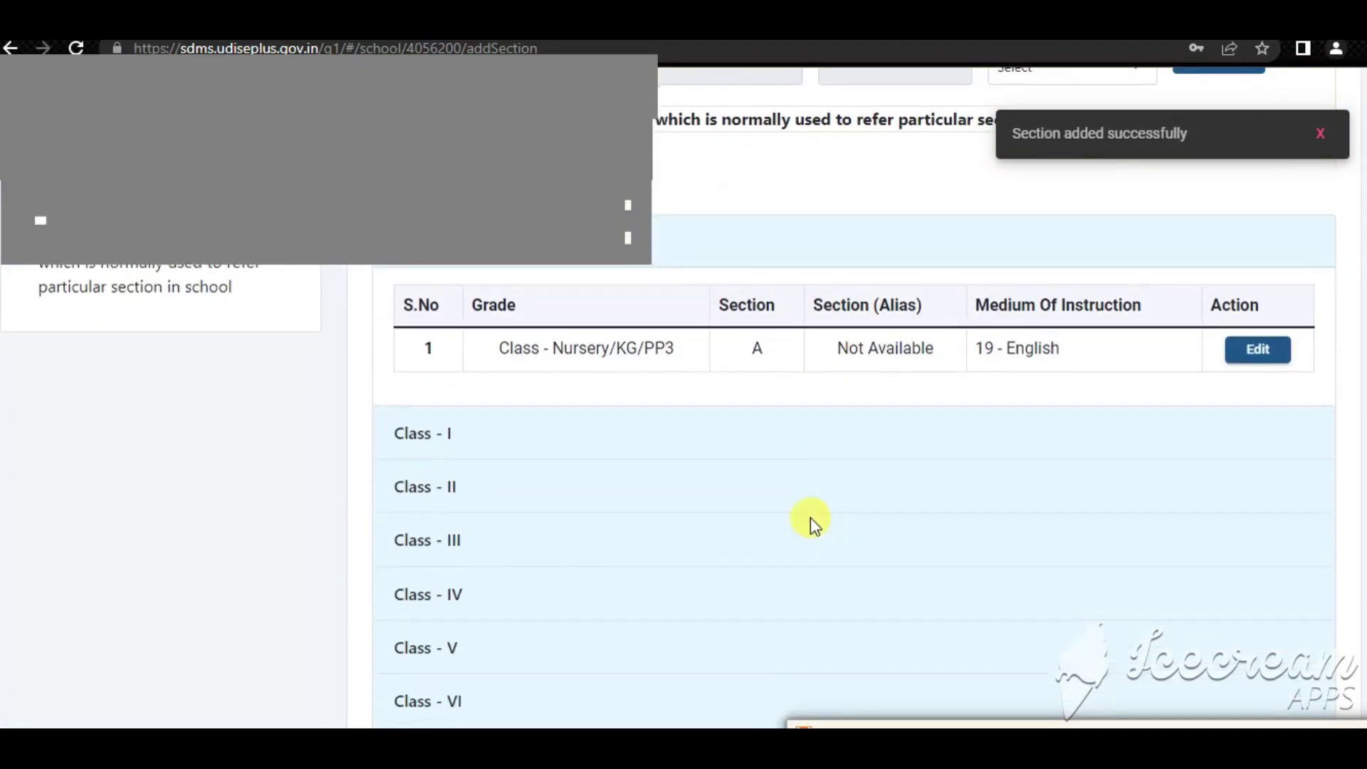
pyautogui.scroll(1, 597, 490)
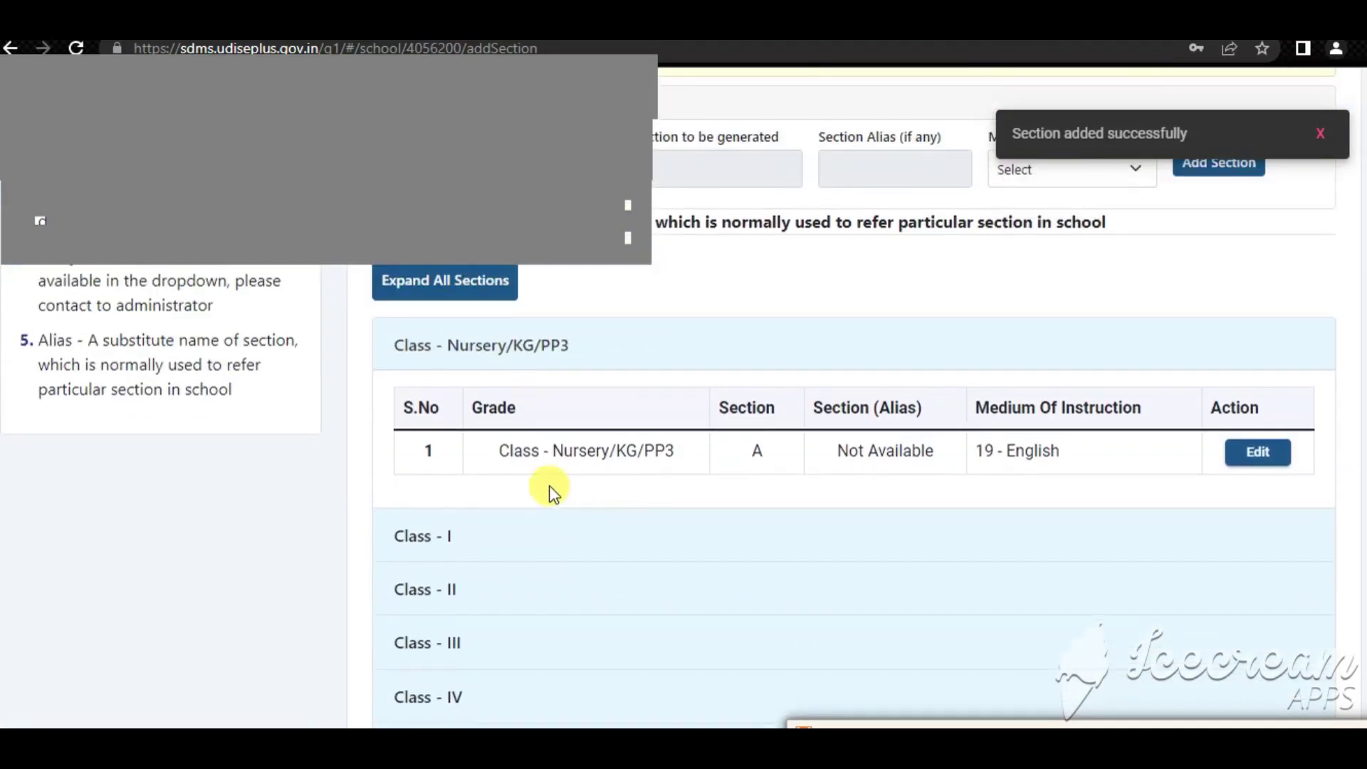
pyautogui.scroll(3, 565, 489)
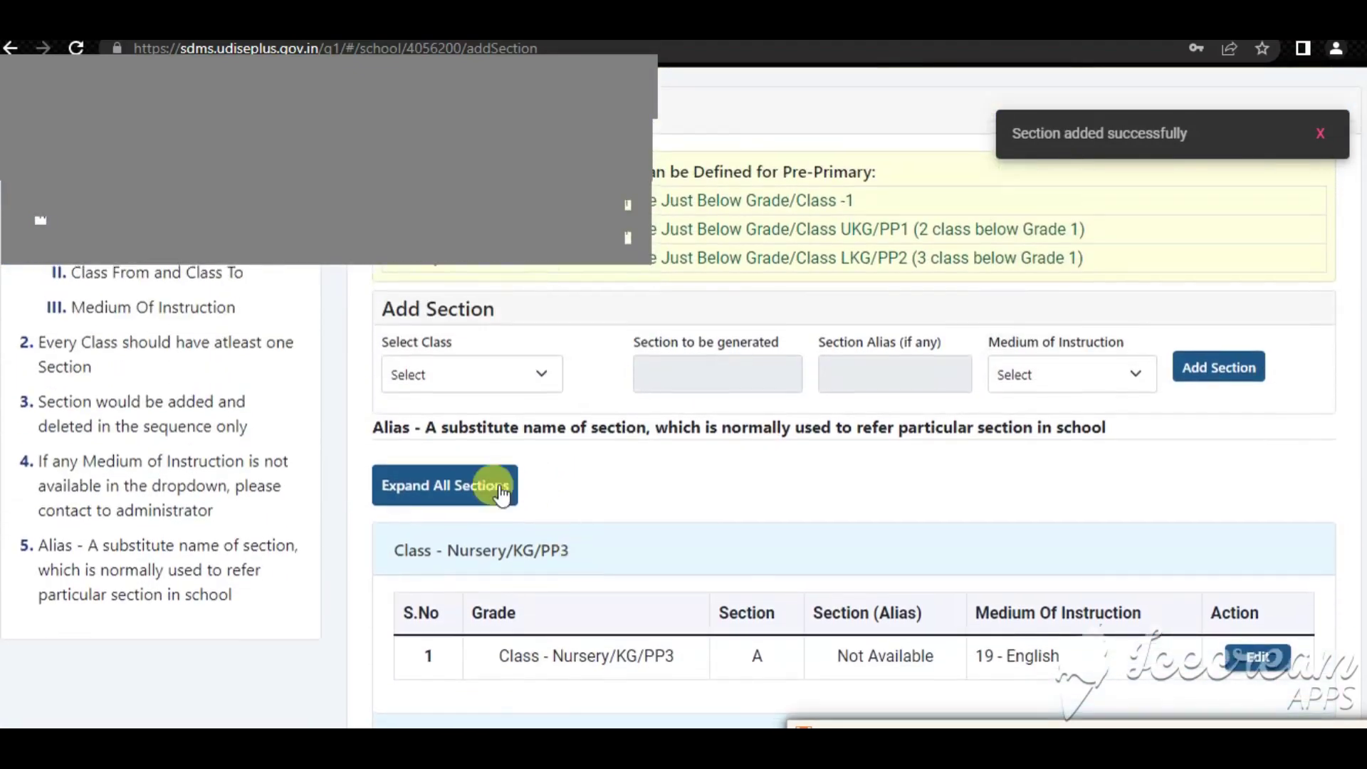
pyautogui.scroll(1, 473, 502)
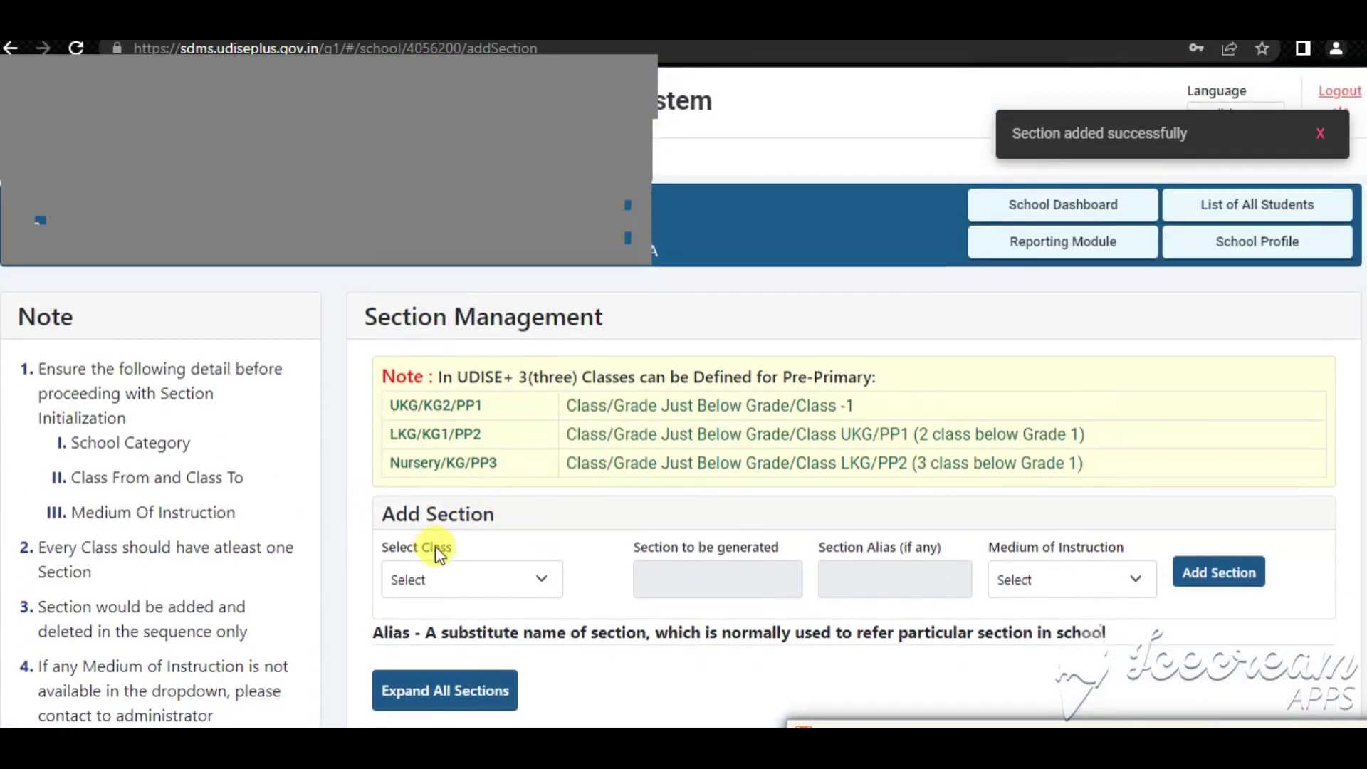
pyautogui.click(420, 583)
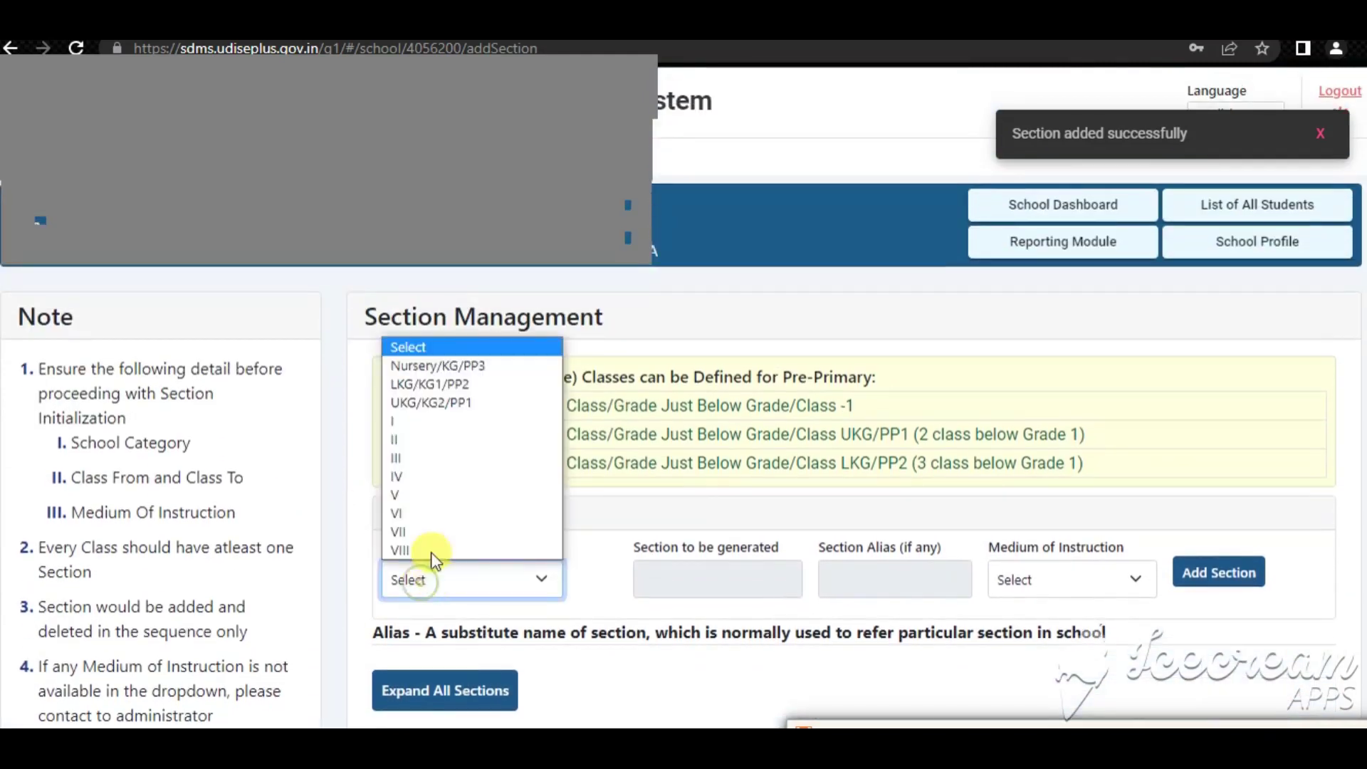
# Add a section for class LKG/KG1/PP2 with 19-English as medium of instruction
pyautogui.click(430, 365)
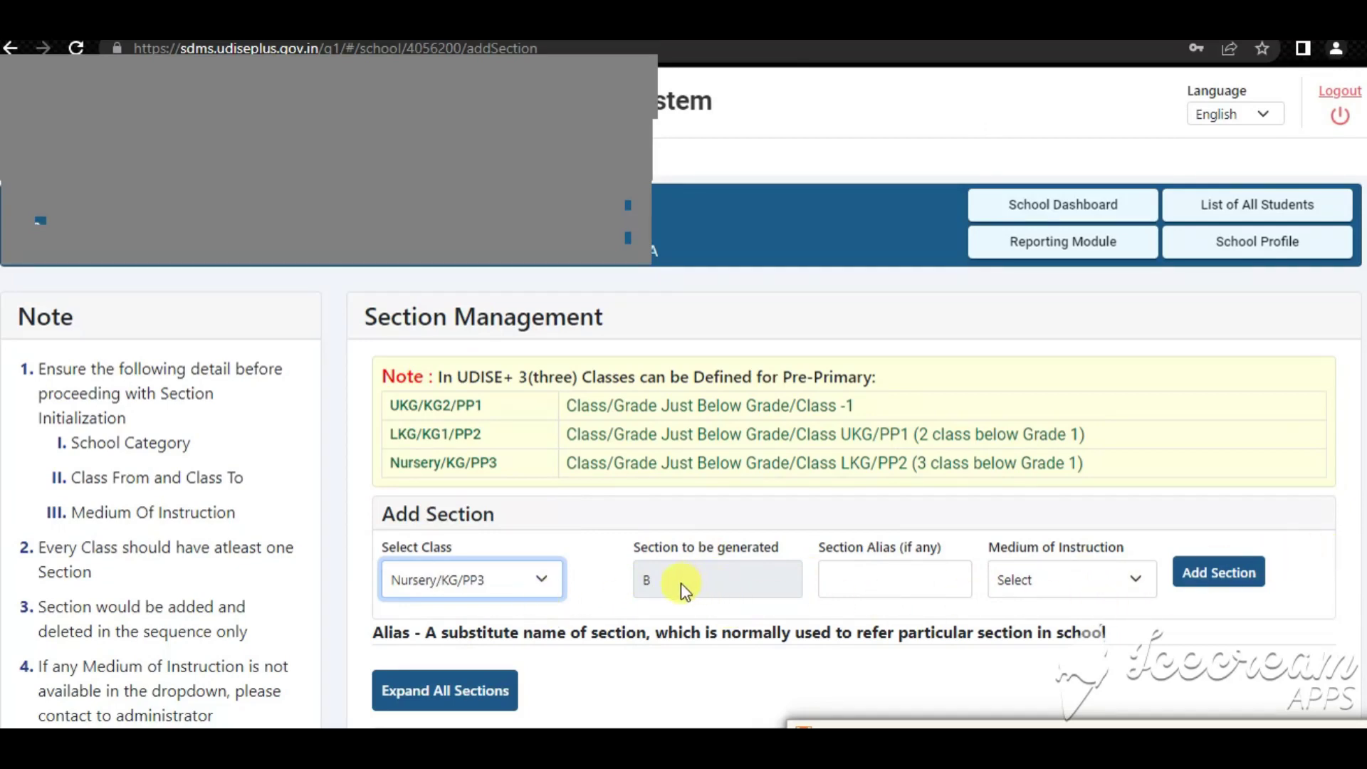
pyautogui.click(484, 583)
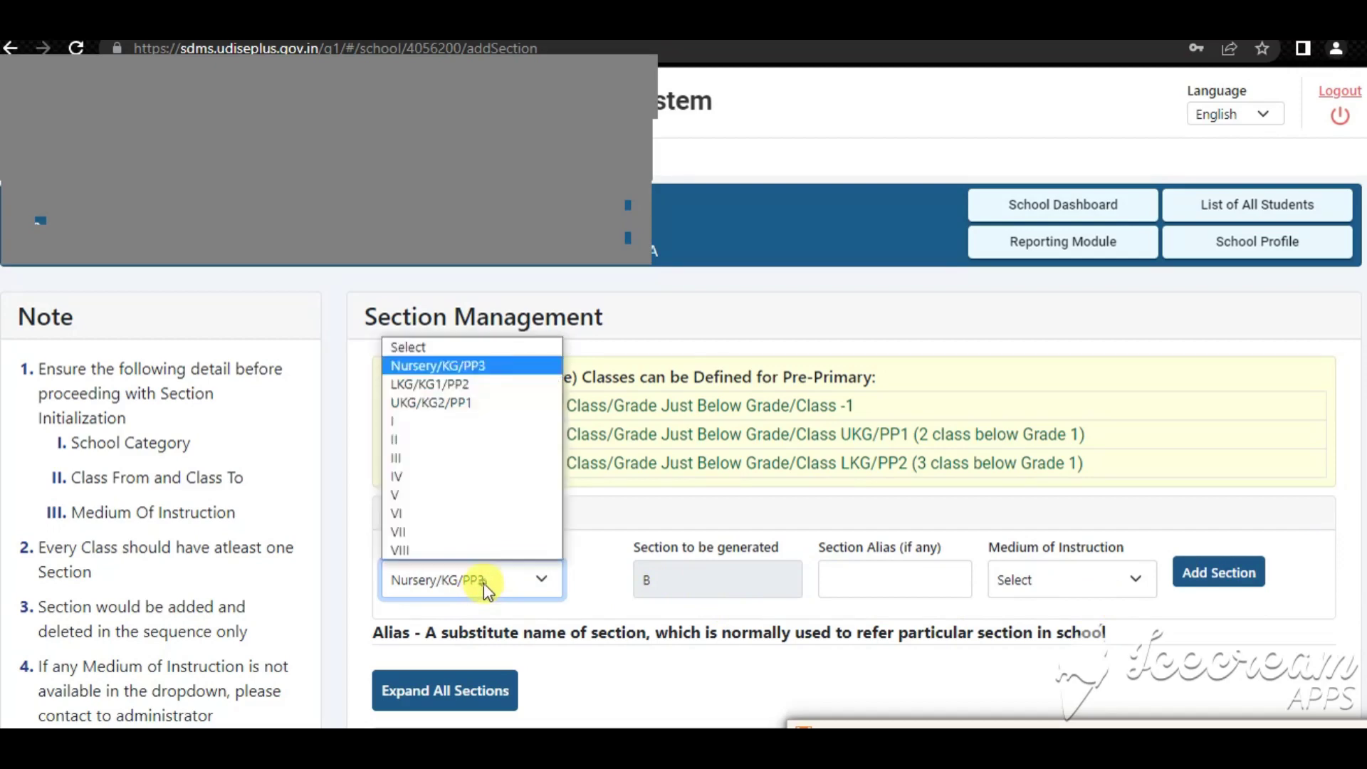
pyautogui.click(449, 383)
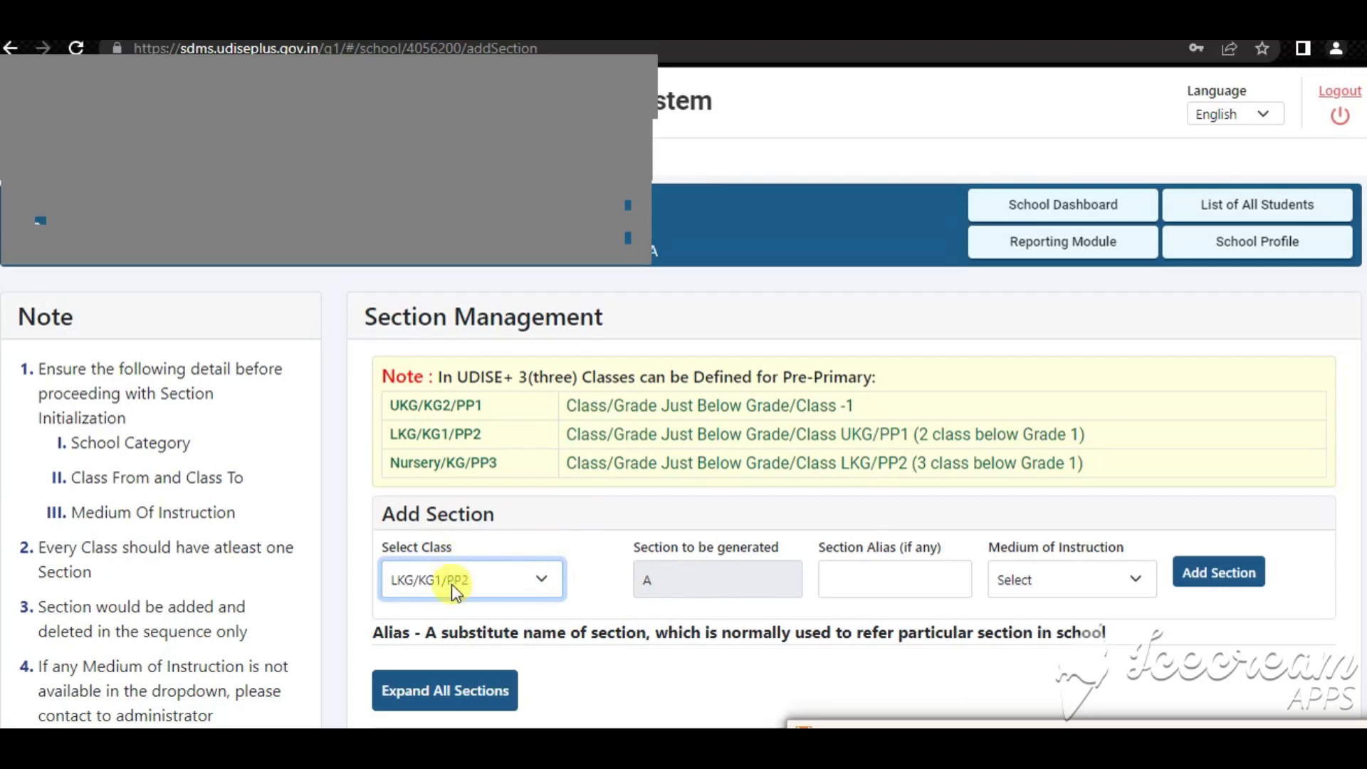
pyautogui.click(1059, 582)
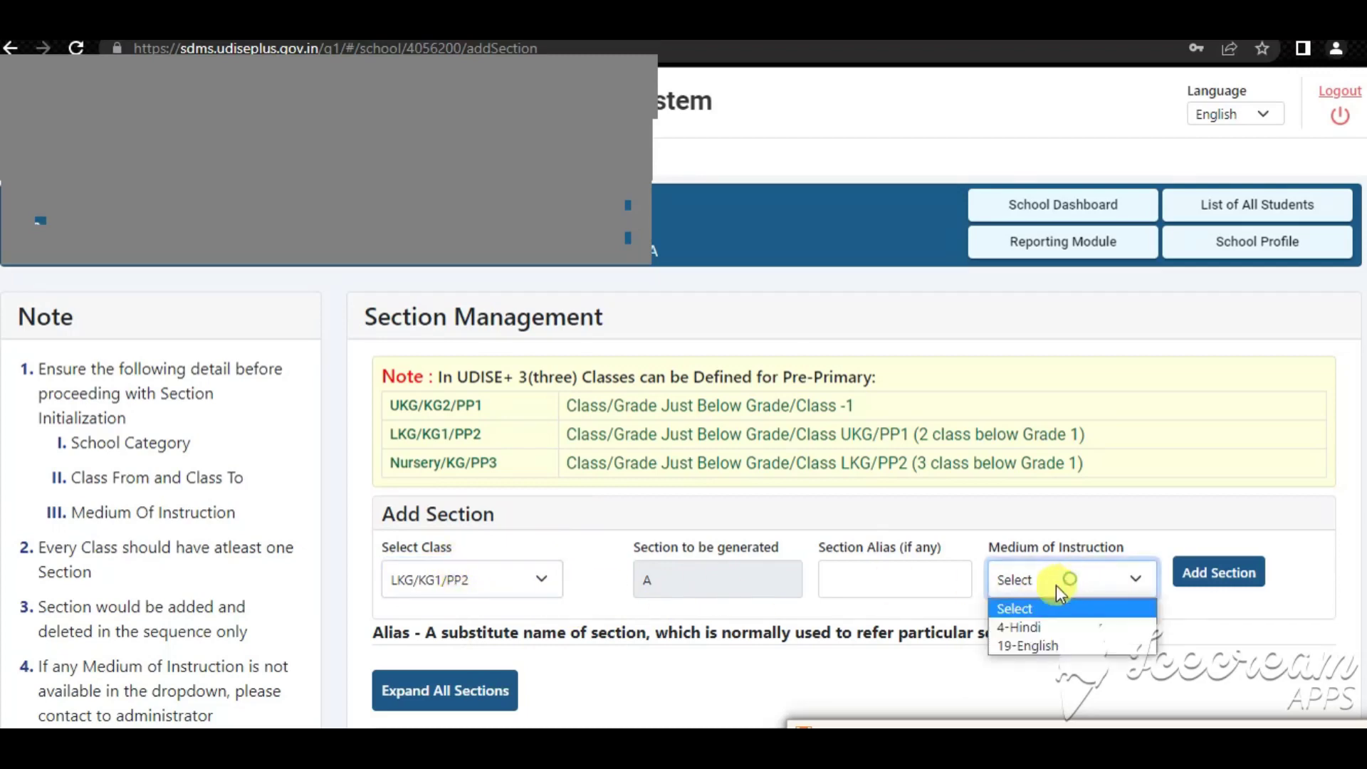
pyautogui.click(1028, 644)
pyautogui.click(1218, 572)
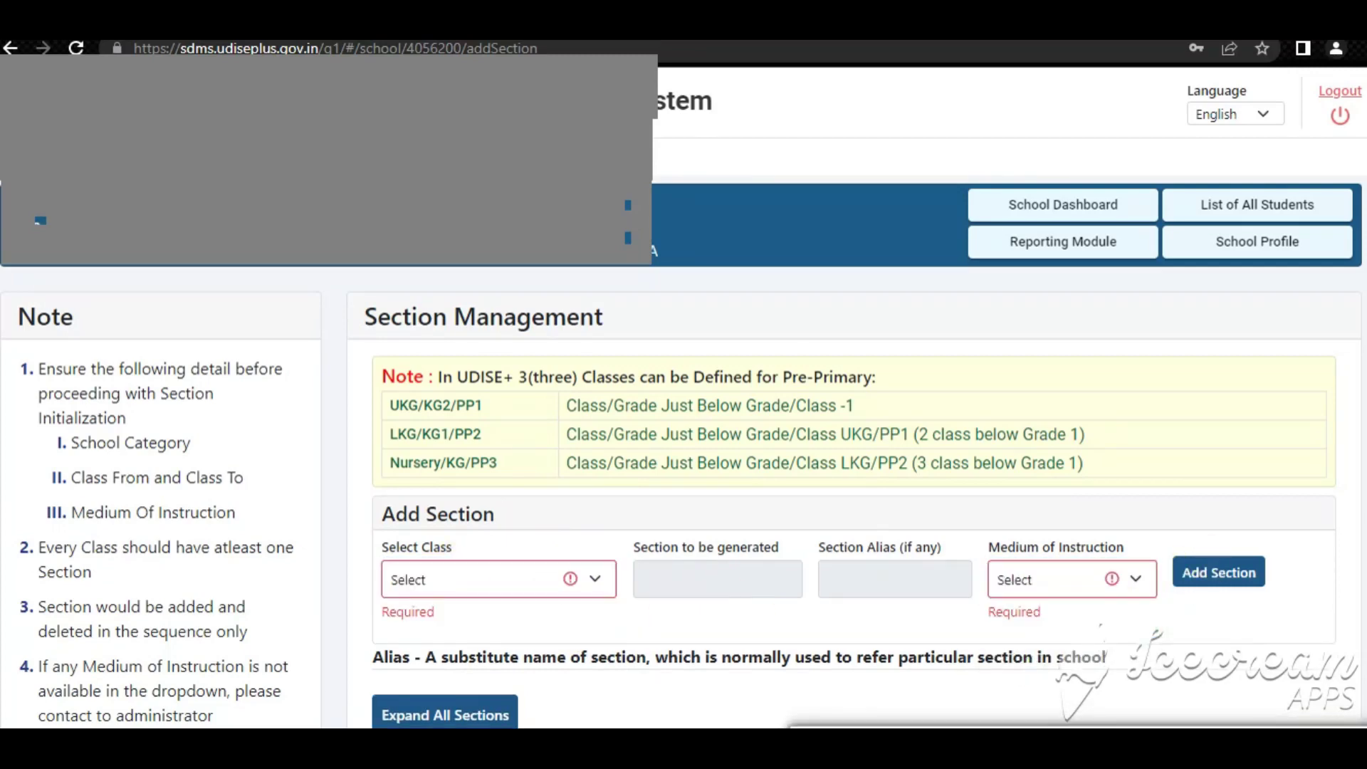
# Check both pre-primary sections in the section list, then return to the School Dashboard
pyautogui.scroll(-5, 603, 563)
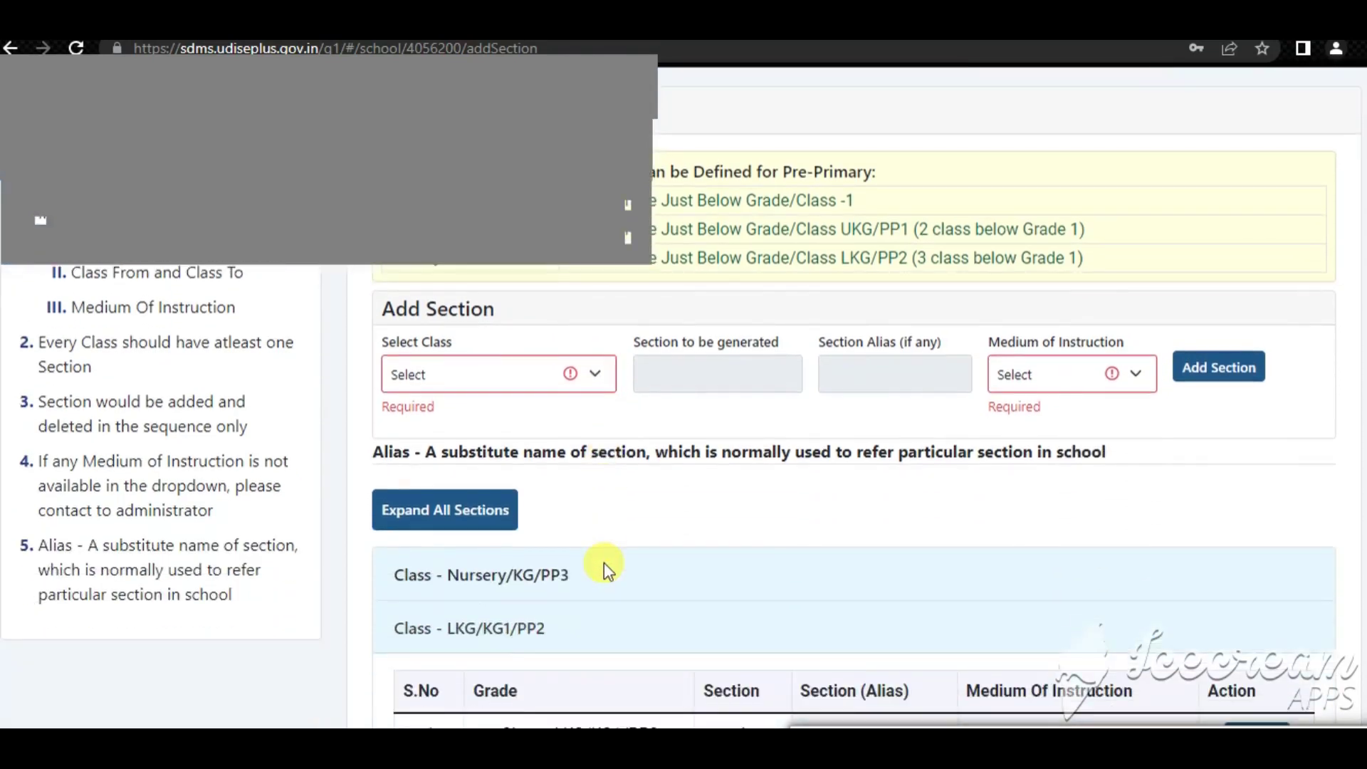
pyautogui.scroll(-1, 603, 562)
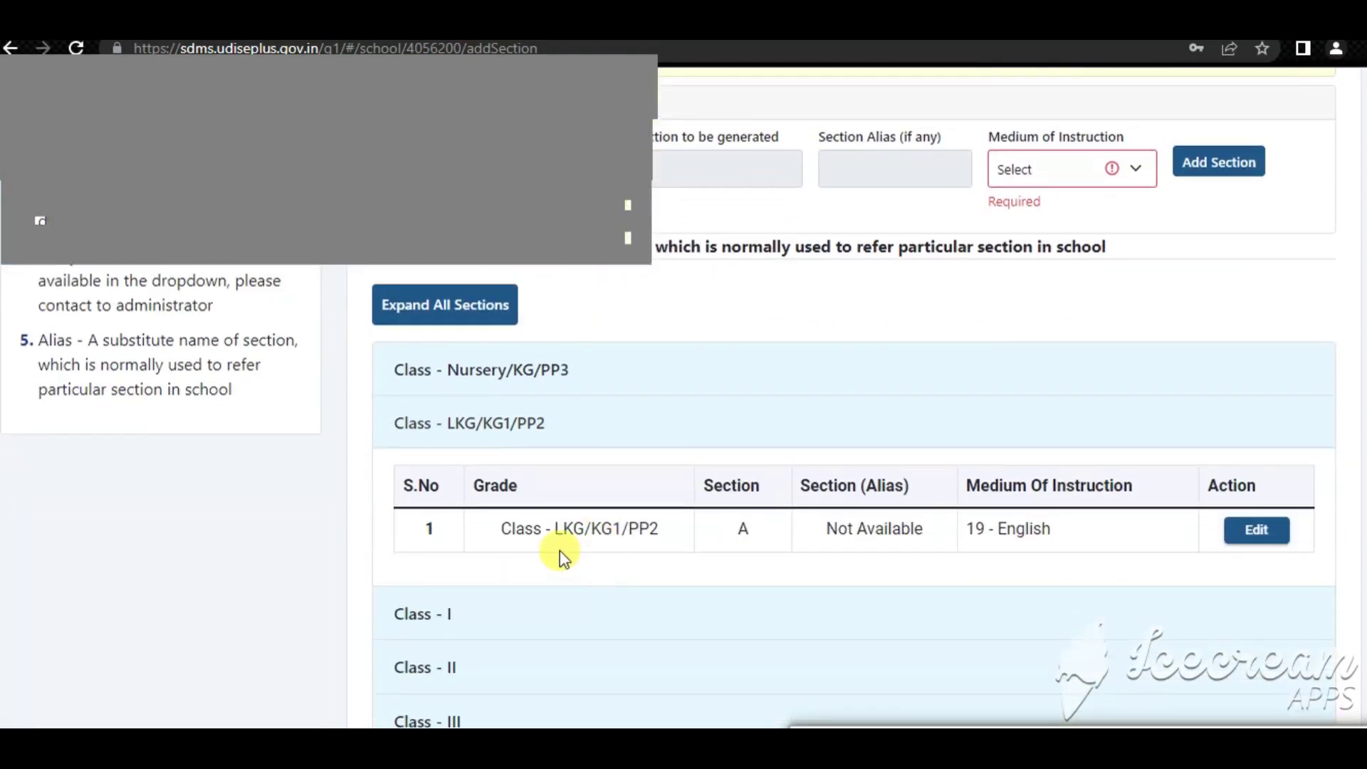
pyautogui.scroll(5, 495, 570)
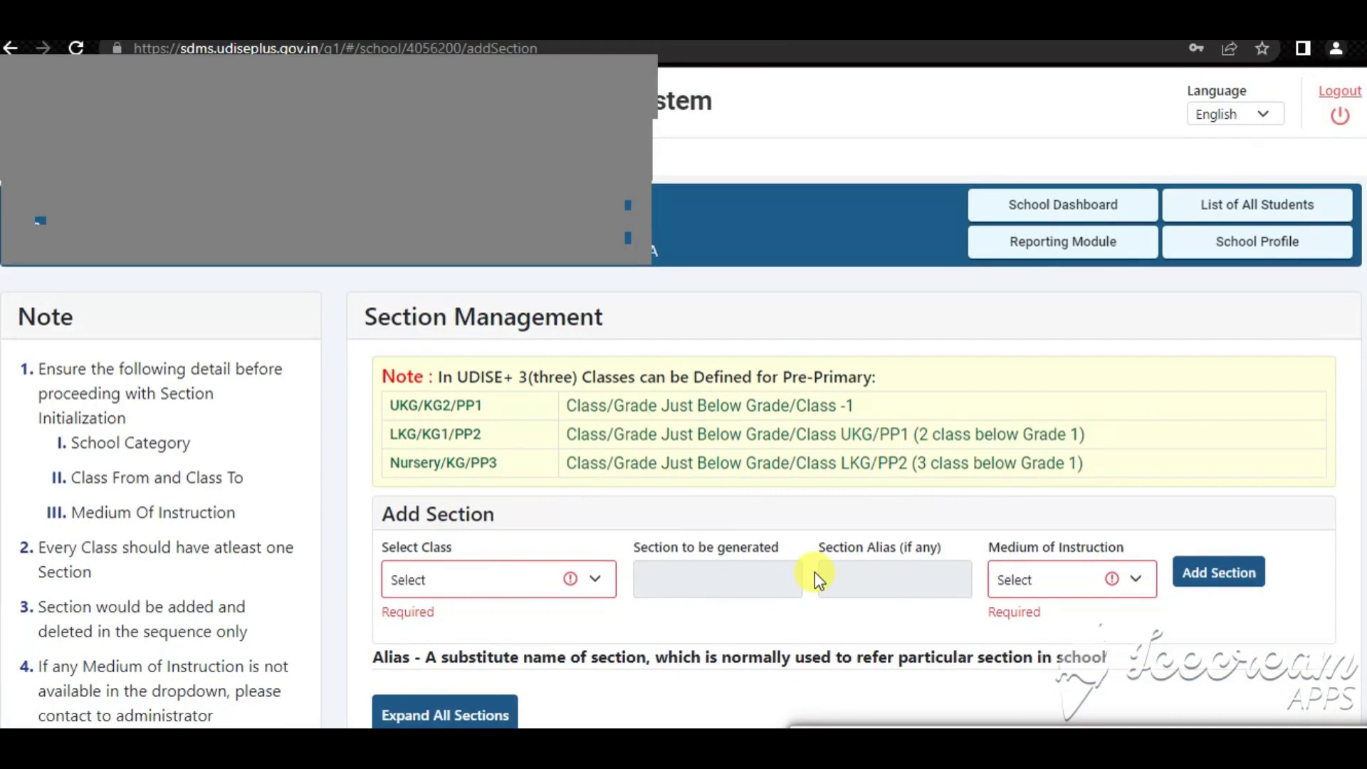
pyautogui.scroll(-4, 924, 519)
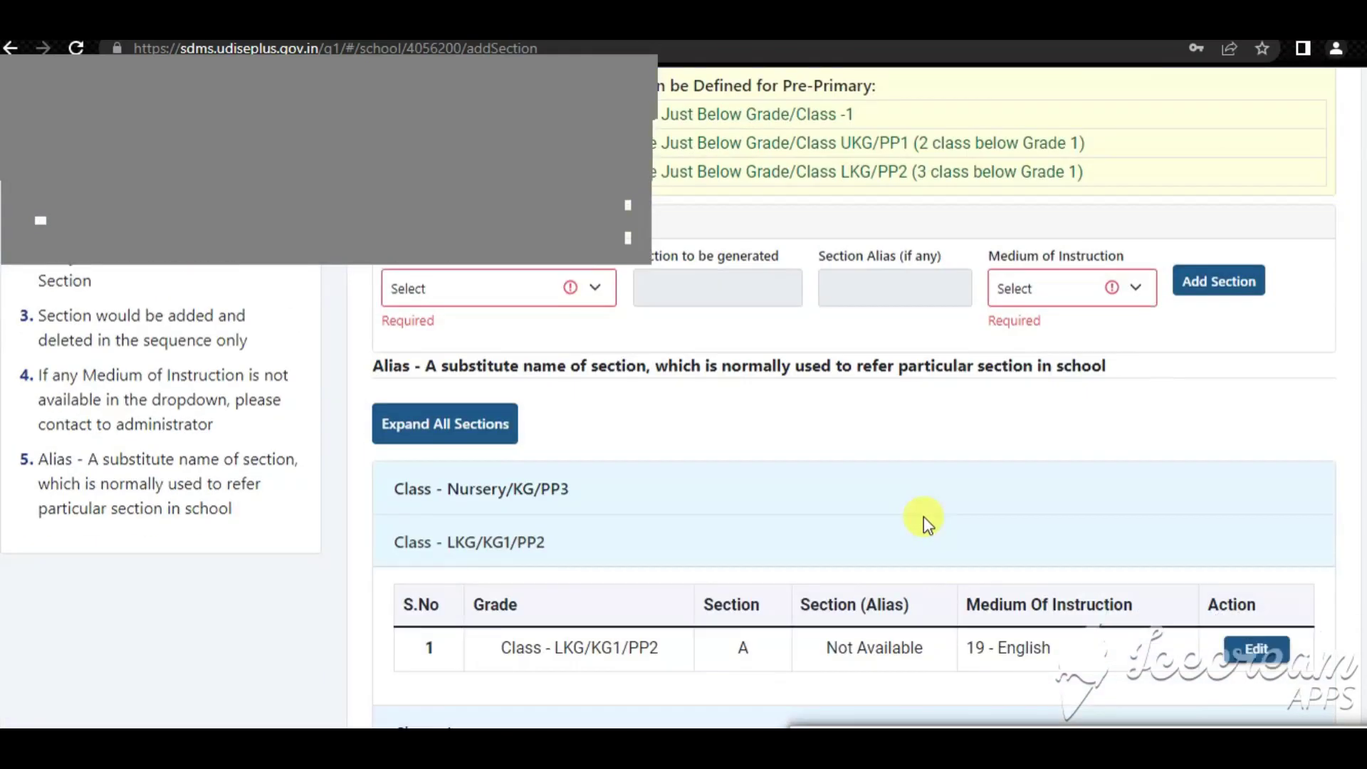
pyautogui.scroll(-3, 923, 534)
pyautogui.scroll(7, 923, 534)
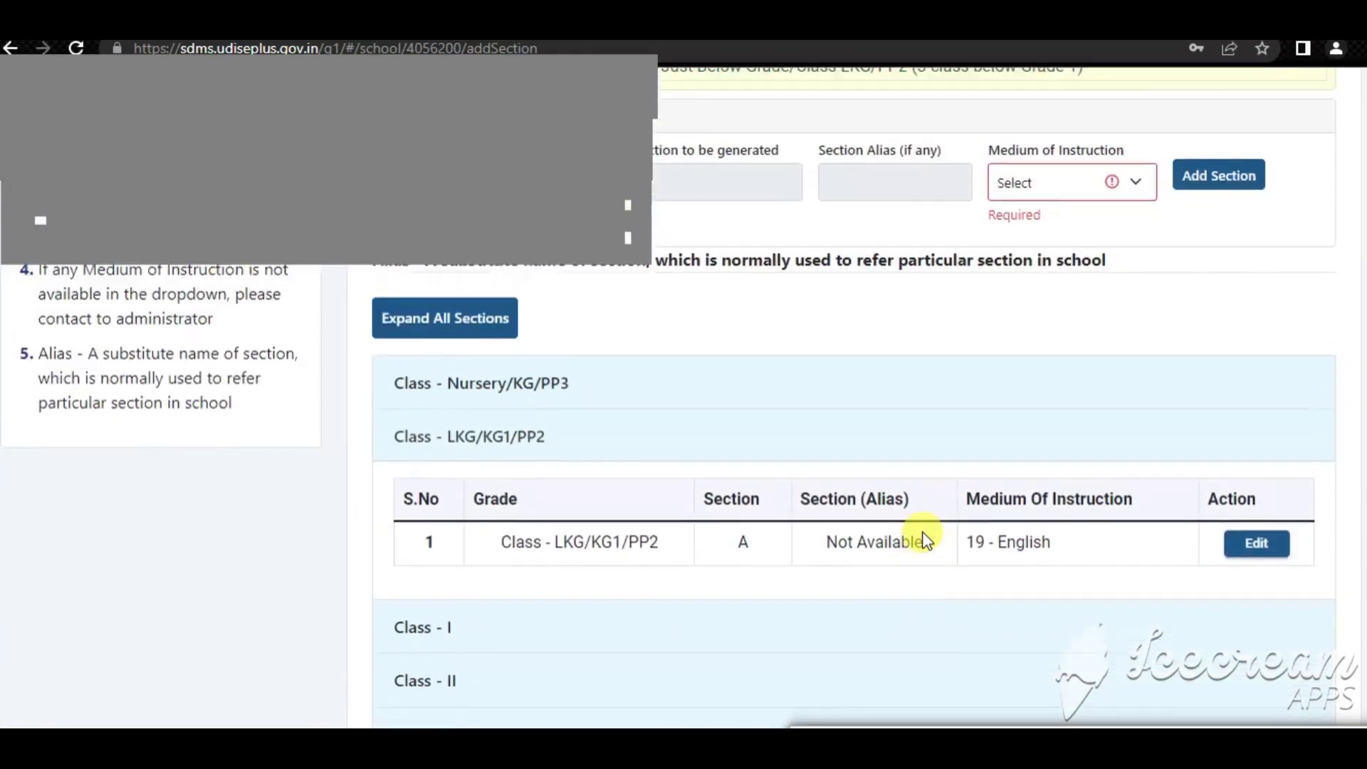
pyautogui.scroll(1, 926, 528)
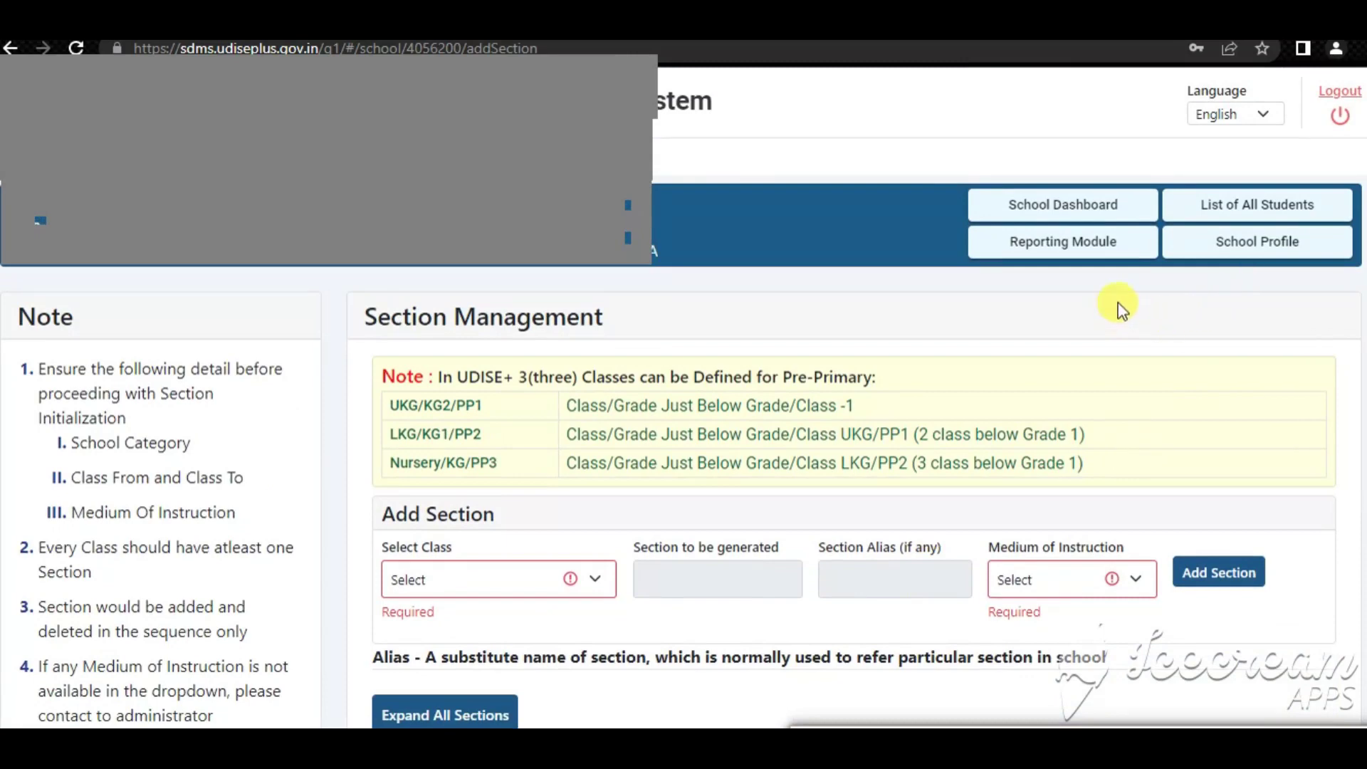
pyautogui.click(1077, 207)
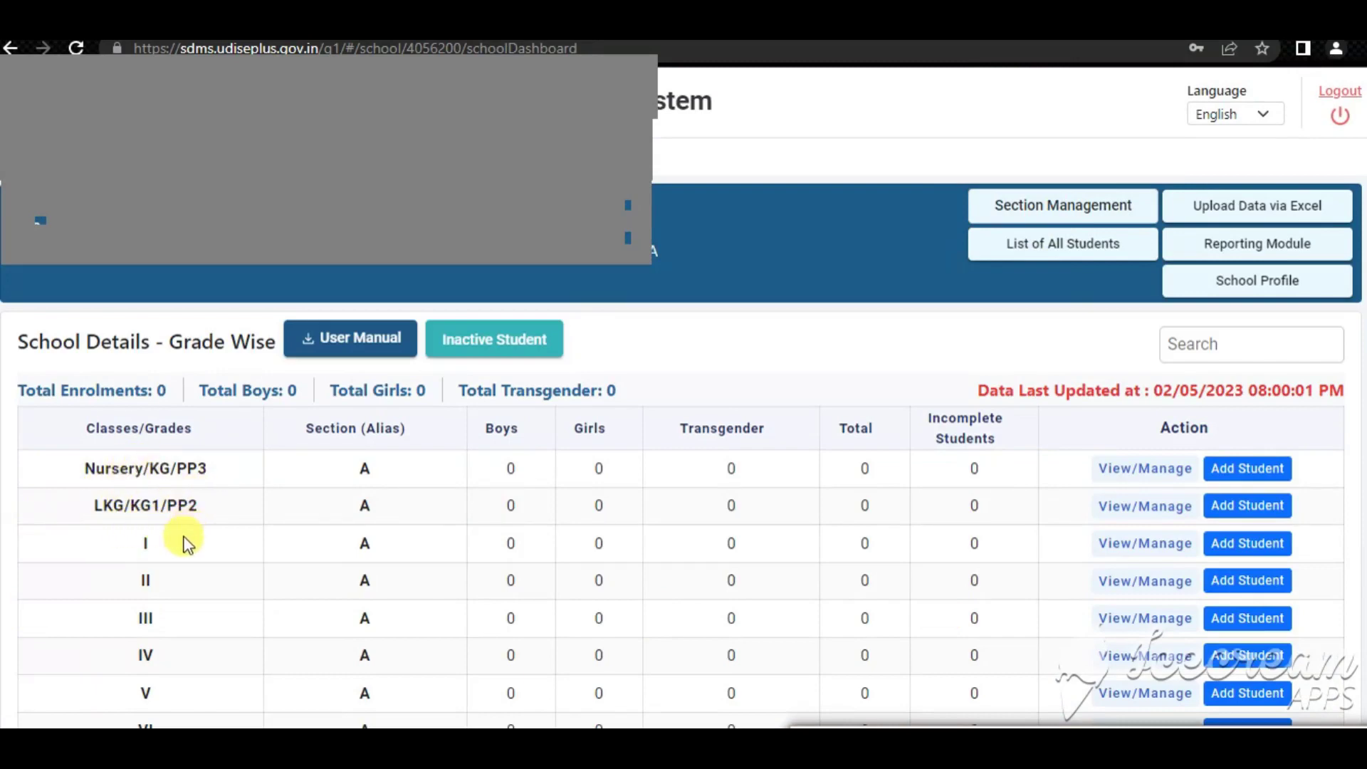
# Review the grade-wise table and select section A of Class I
pyautogui.scroll(-3, 163, 689)
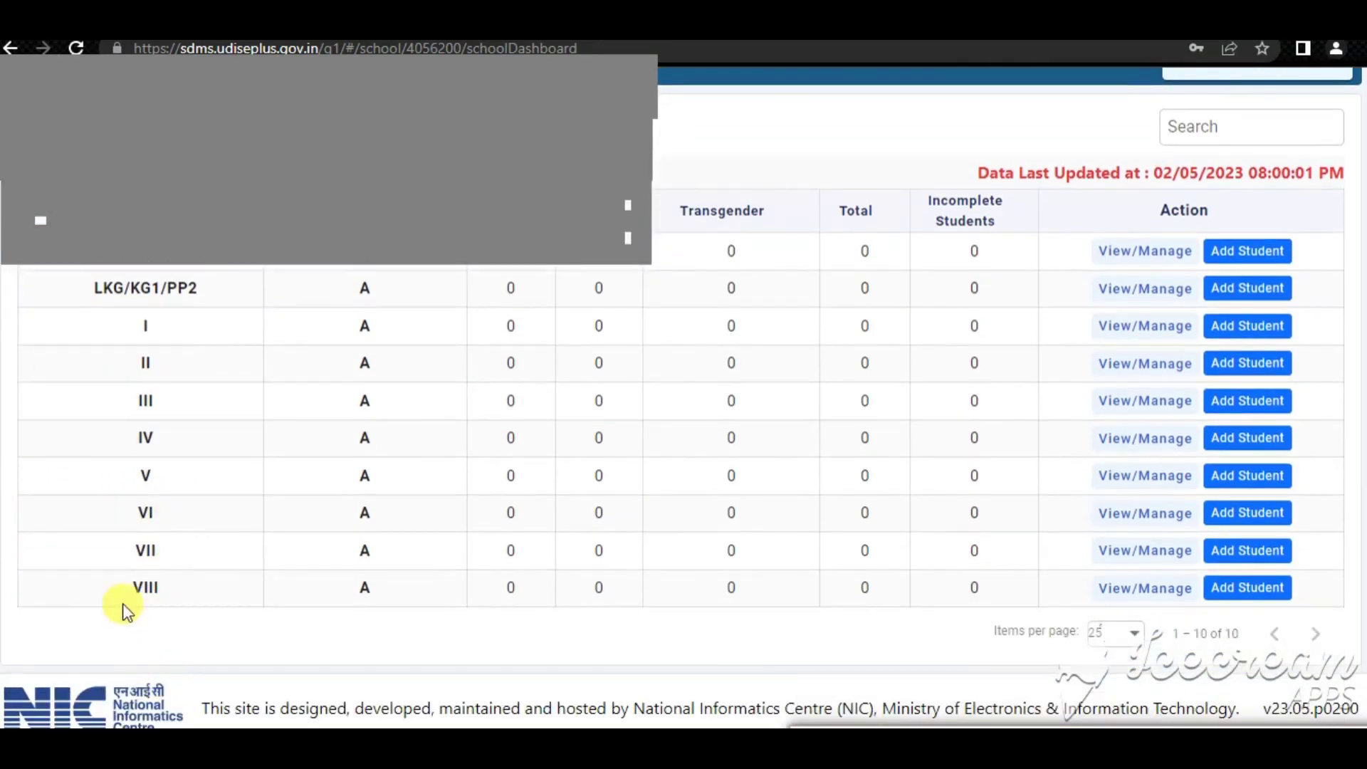
pyautogui.scroll(3, 238, 609)
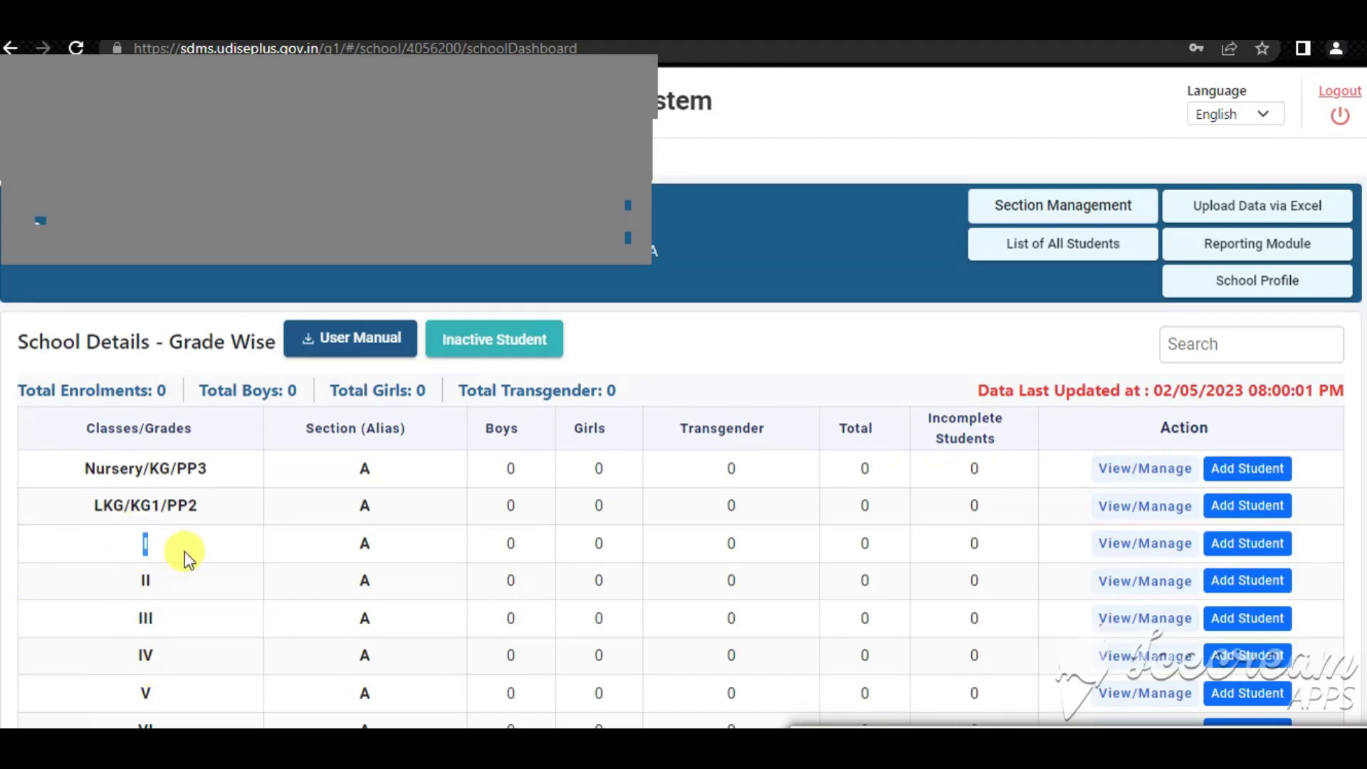
pyautogui.doubleClick(365, 544)
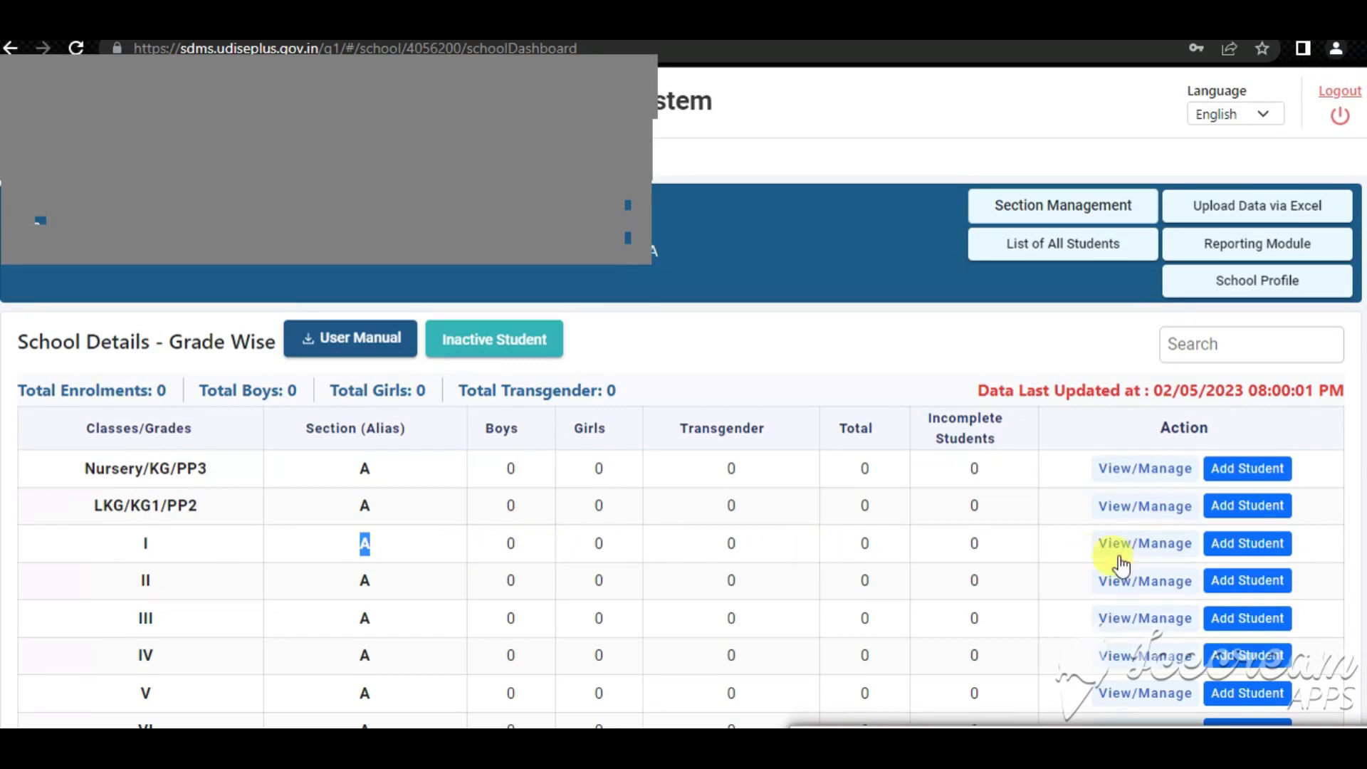
# Start a new Class I student with name TEST and gender 1-Male
pyautogui.click(1239, 547)
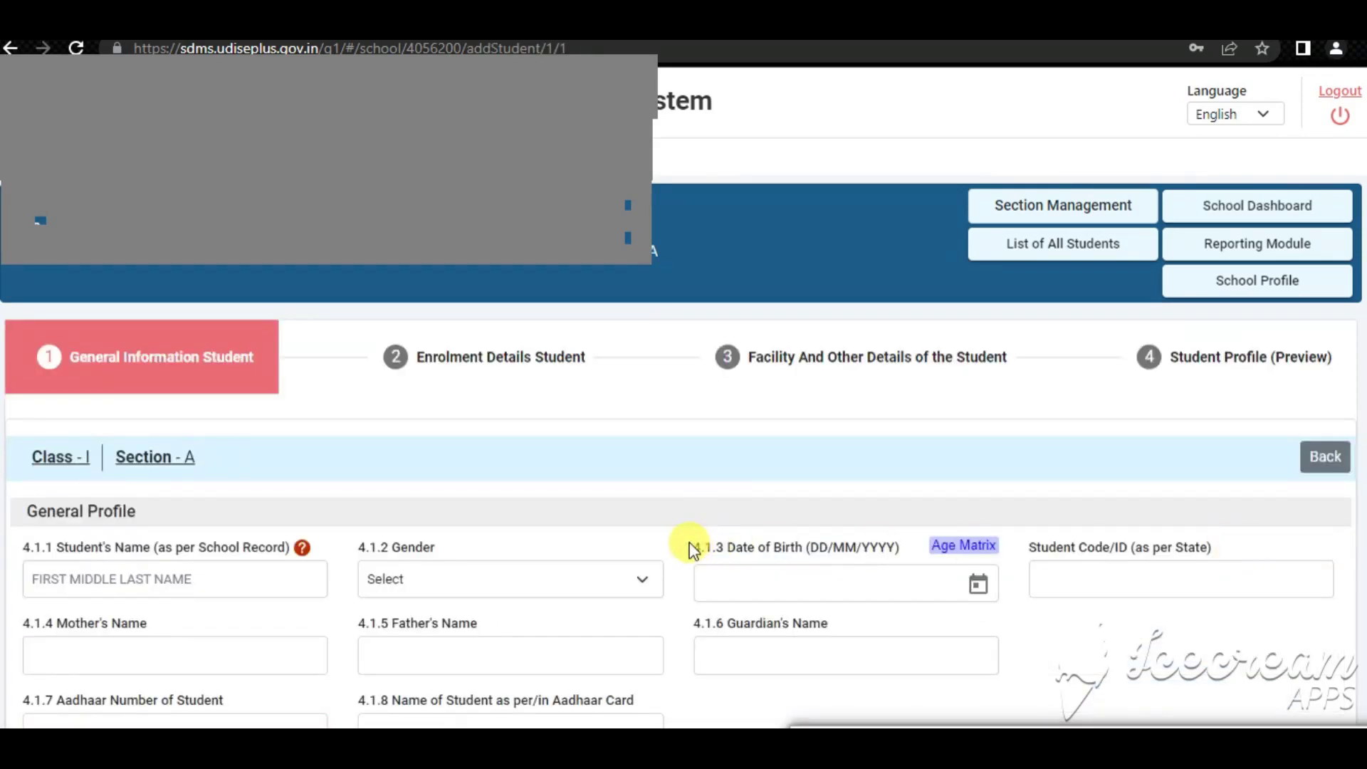
pyautogui.scroll(-1, 684, 548)
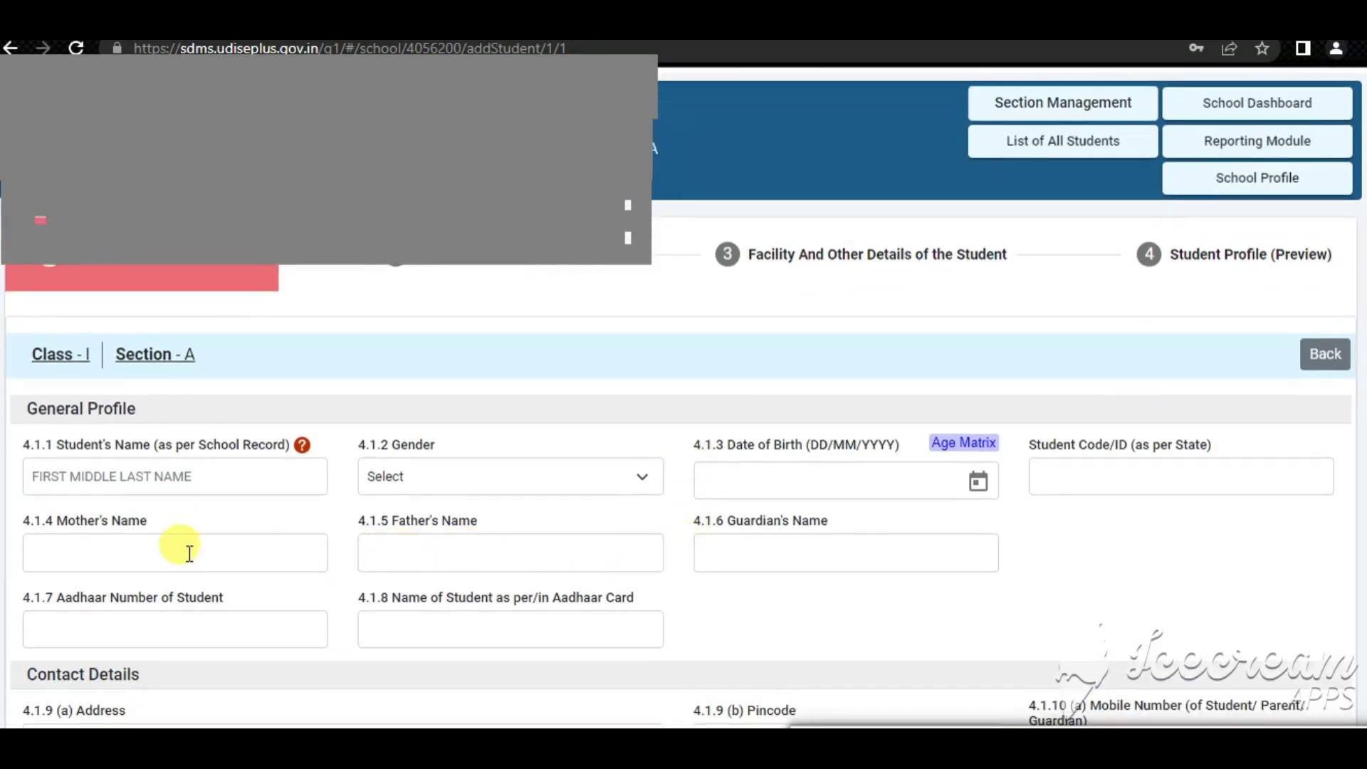
pyautogui.scroll(-1, 183, 549)
pyautogui.click(74, 373)
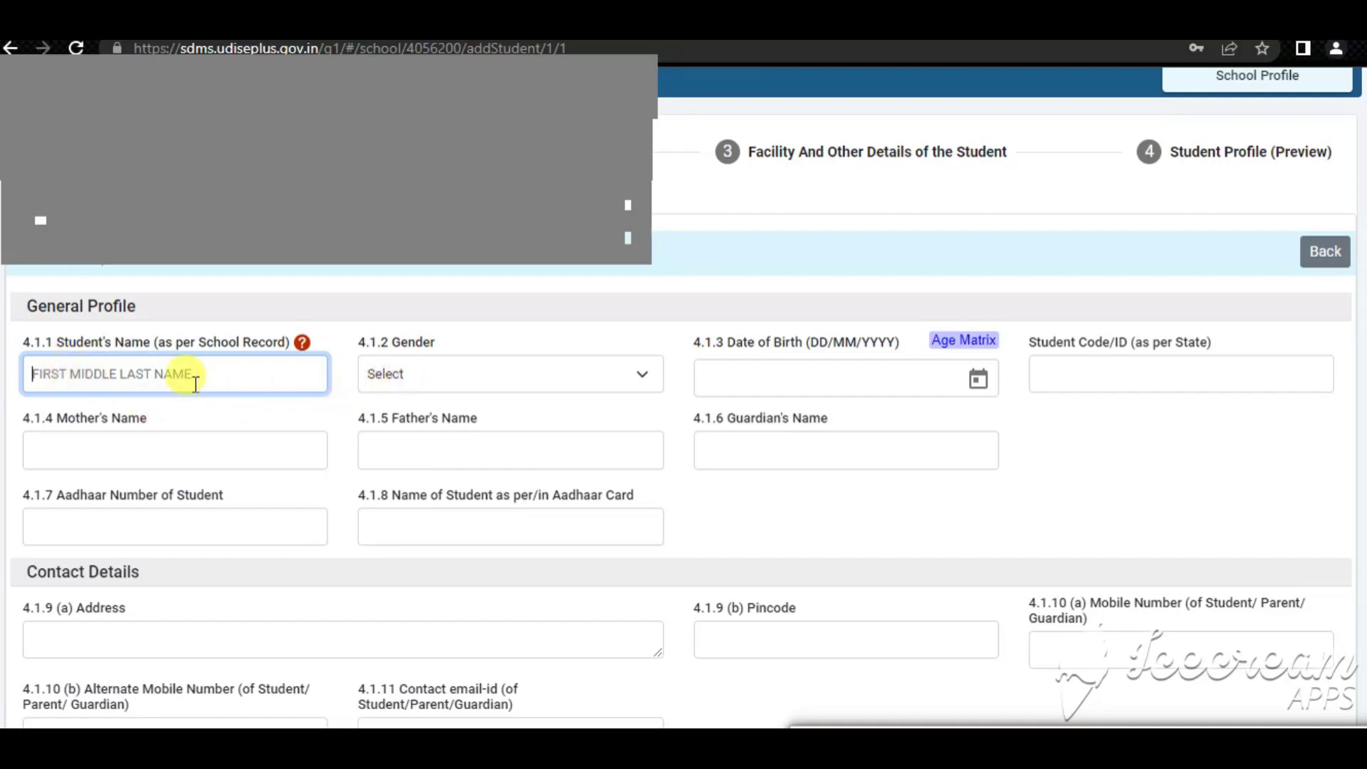
pyautogui.write('TEST')
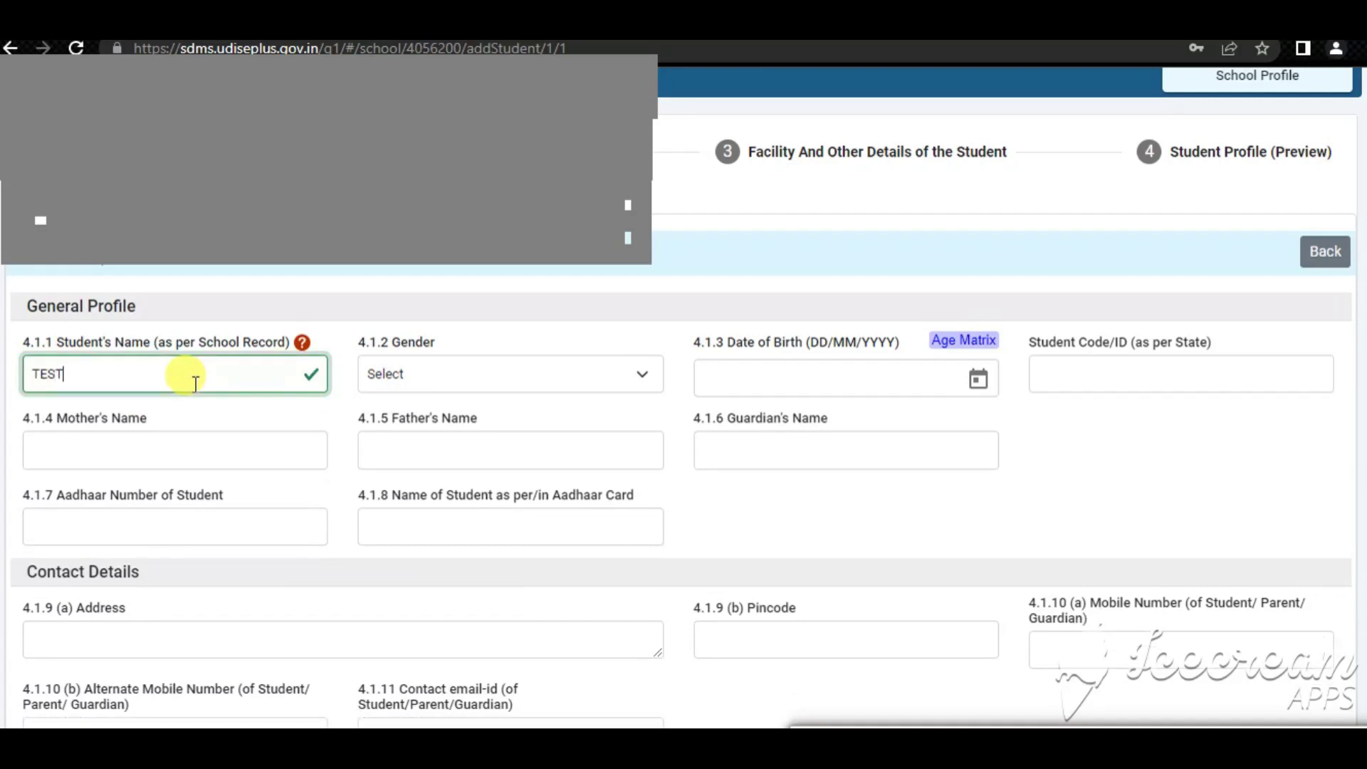
pyautogui.write('1')
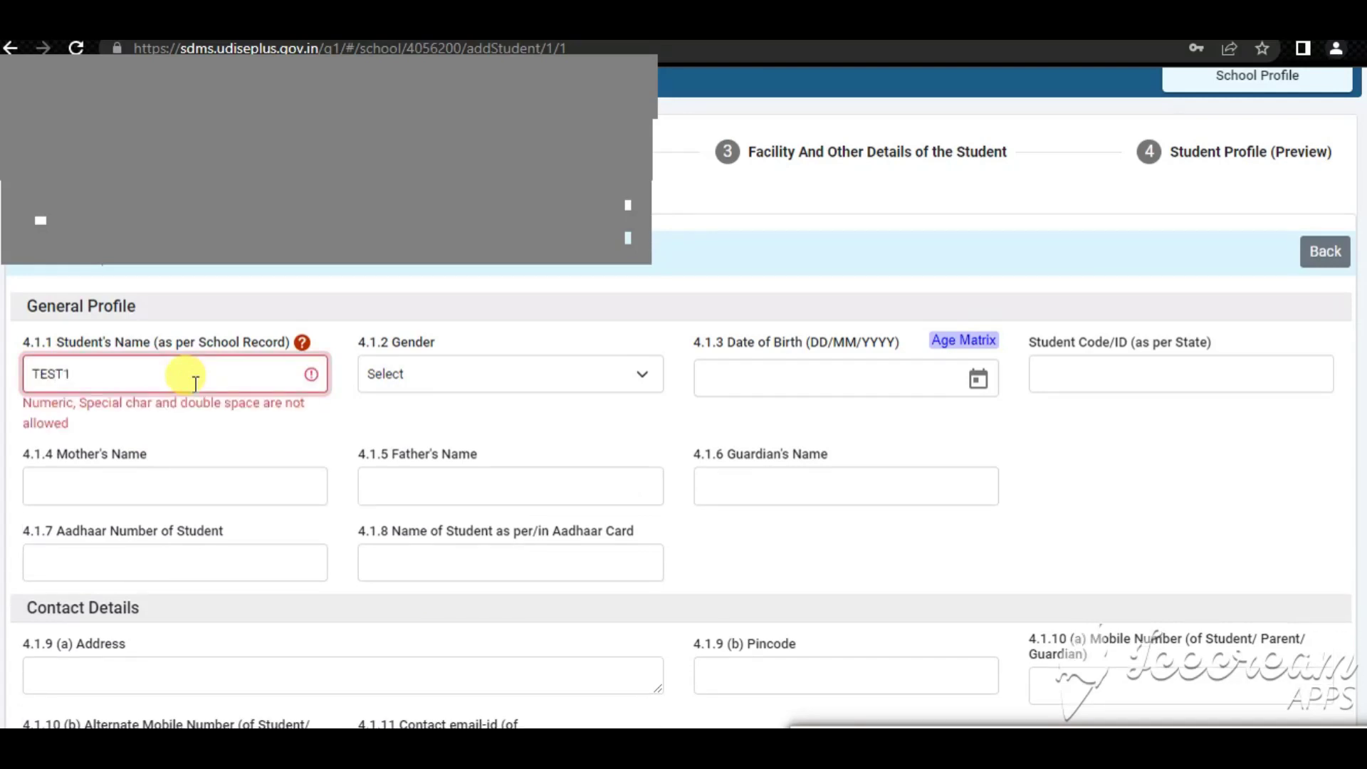
pyautogui.press('BackSpace')
pyautogui.press('Tab')
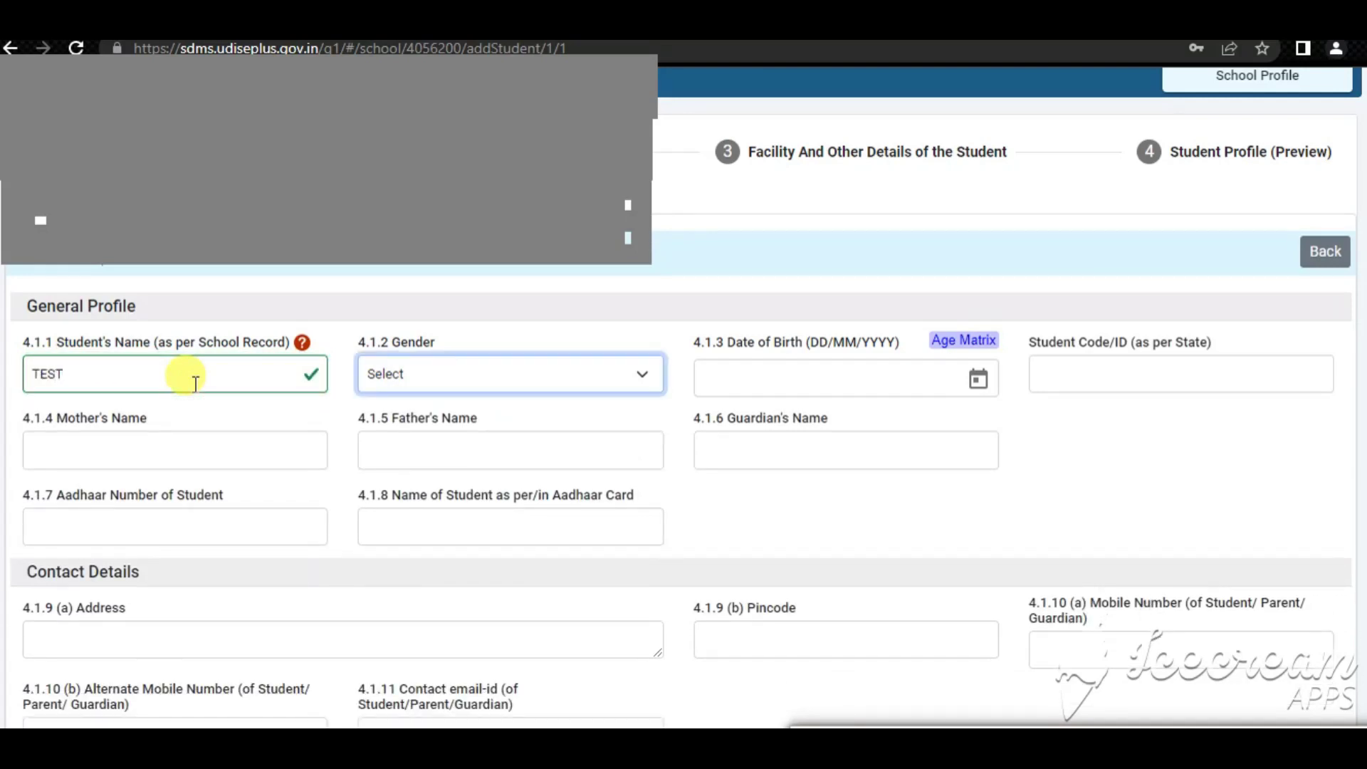
pyautogui.click(484, 383)
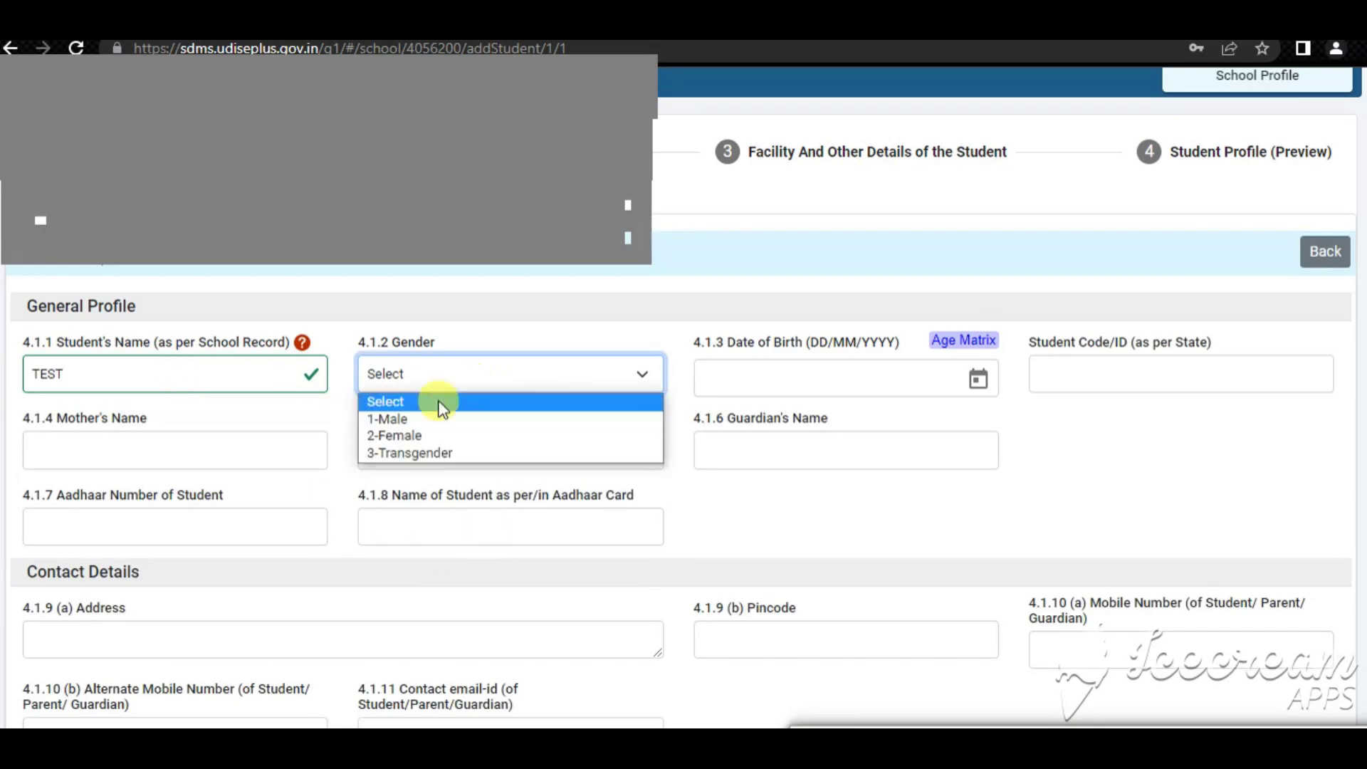
pyautogui.click(396, 420)
pyautogui.click(734, 390)
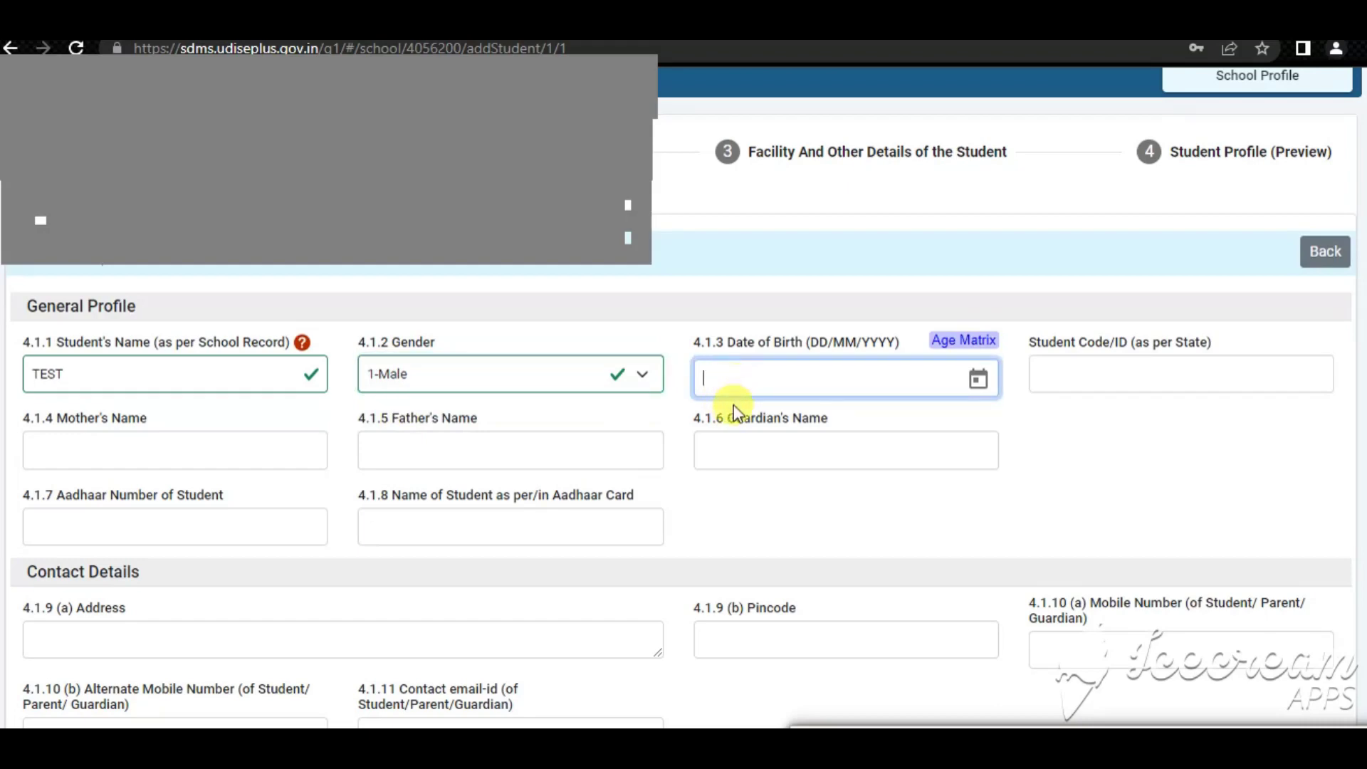
pyautogui.write('14/')
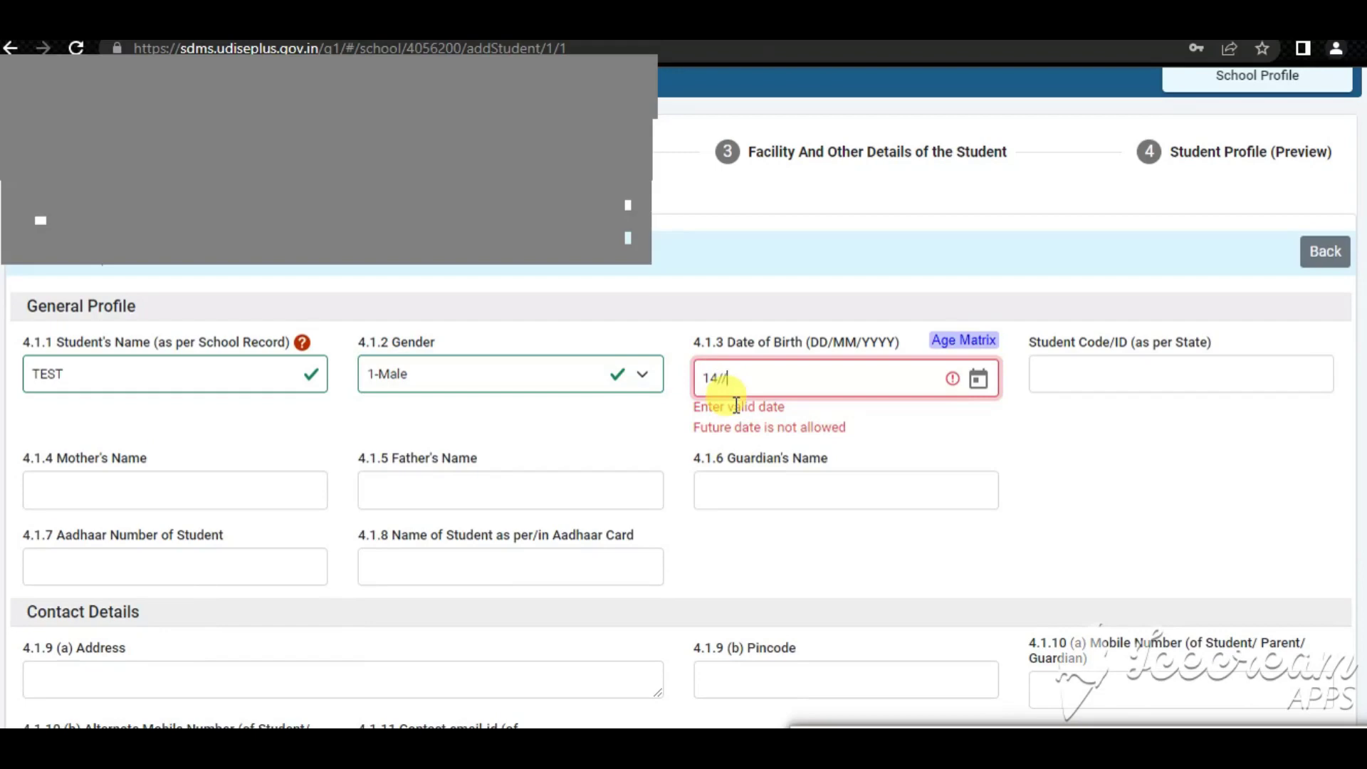
pyautogui.write('02')
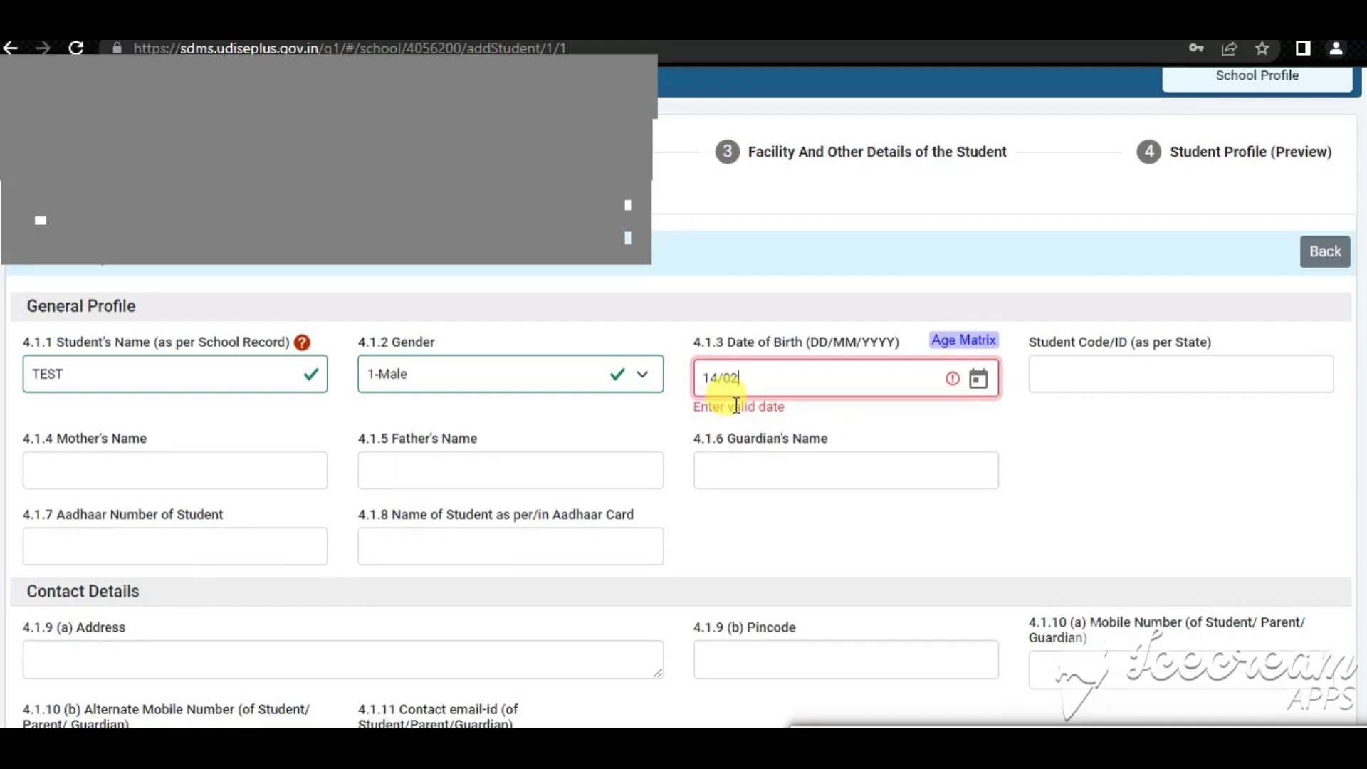
pyautogui.write('/2010')
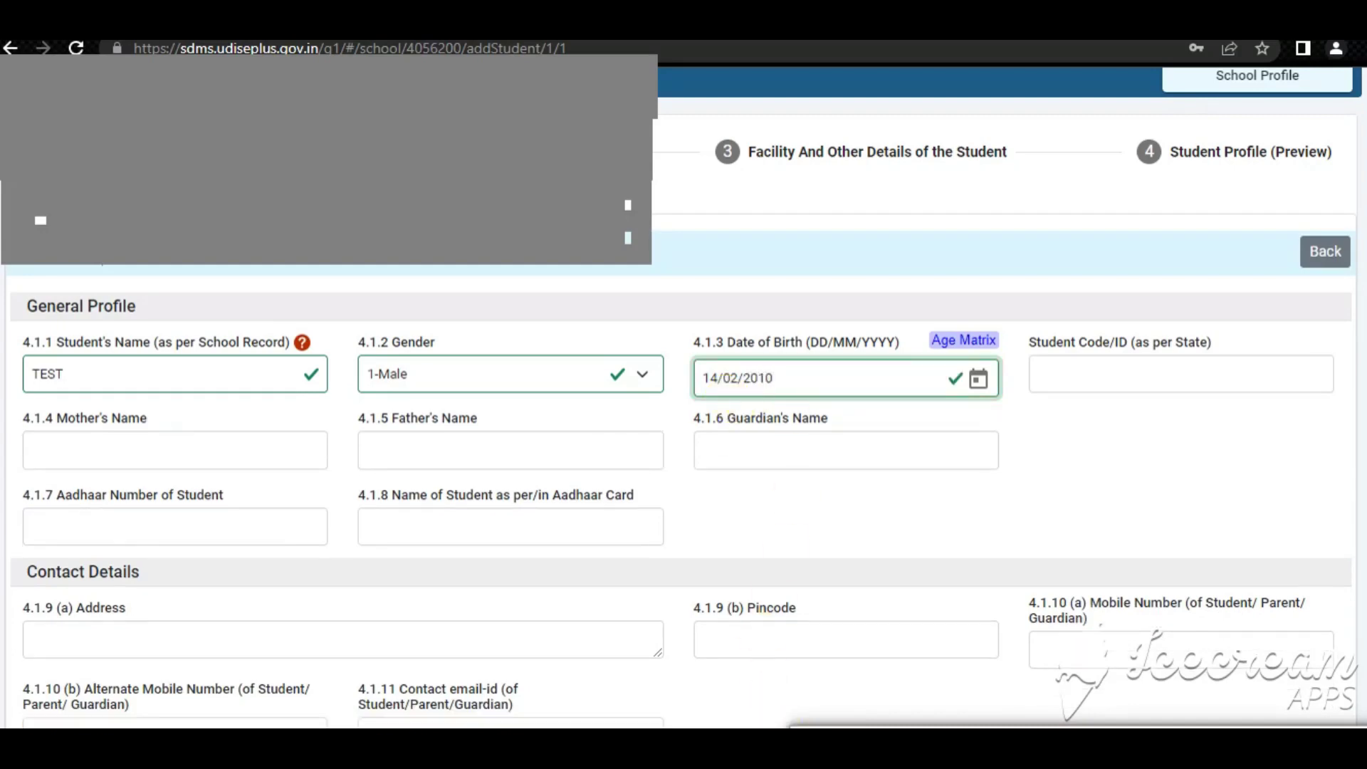
pyautogui.click(1095, 406)
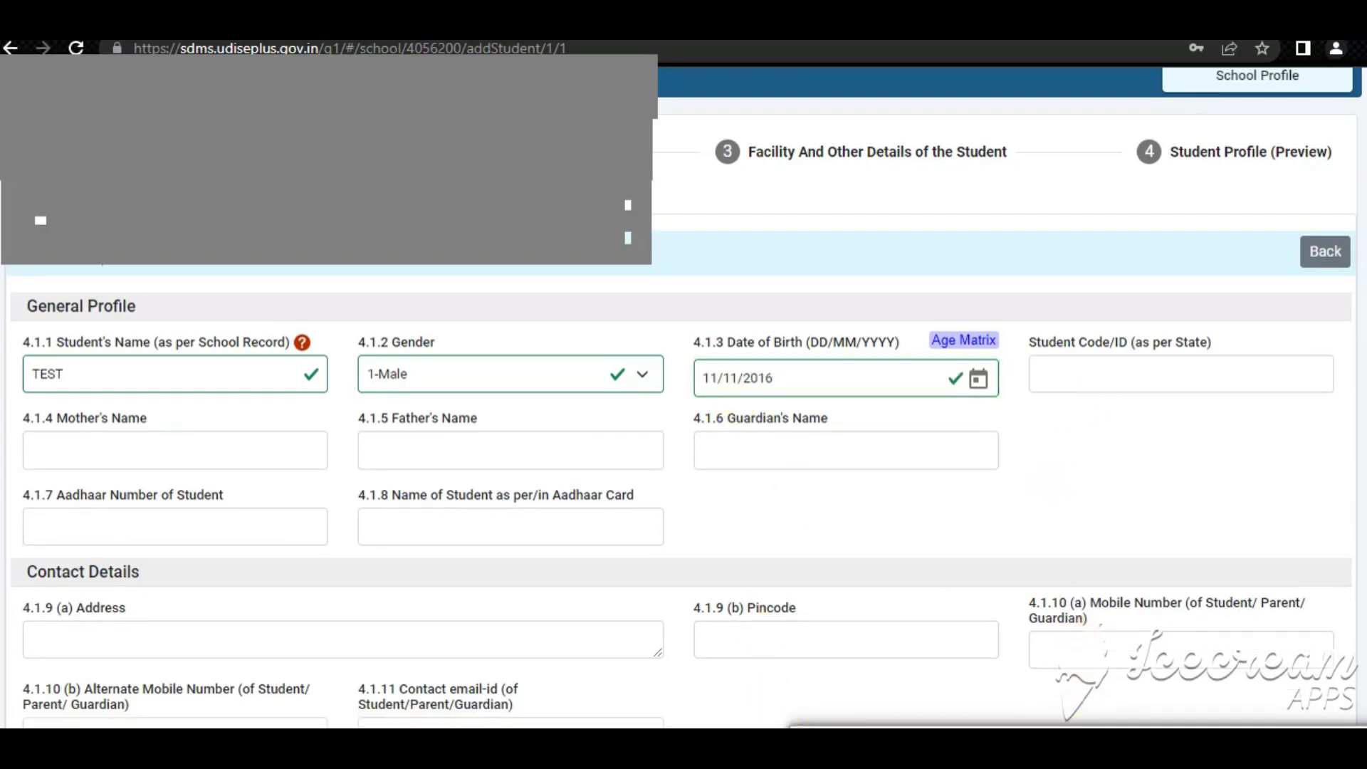
pyautogui.click(1046, 360)
pyautogui.moveTo(1026, 343); pyautogui.dragTo(1211, 346)
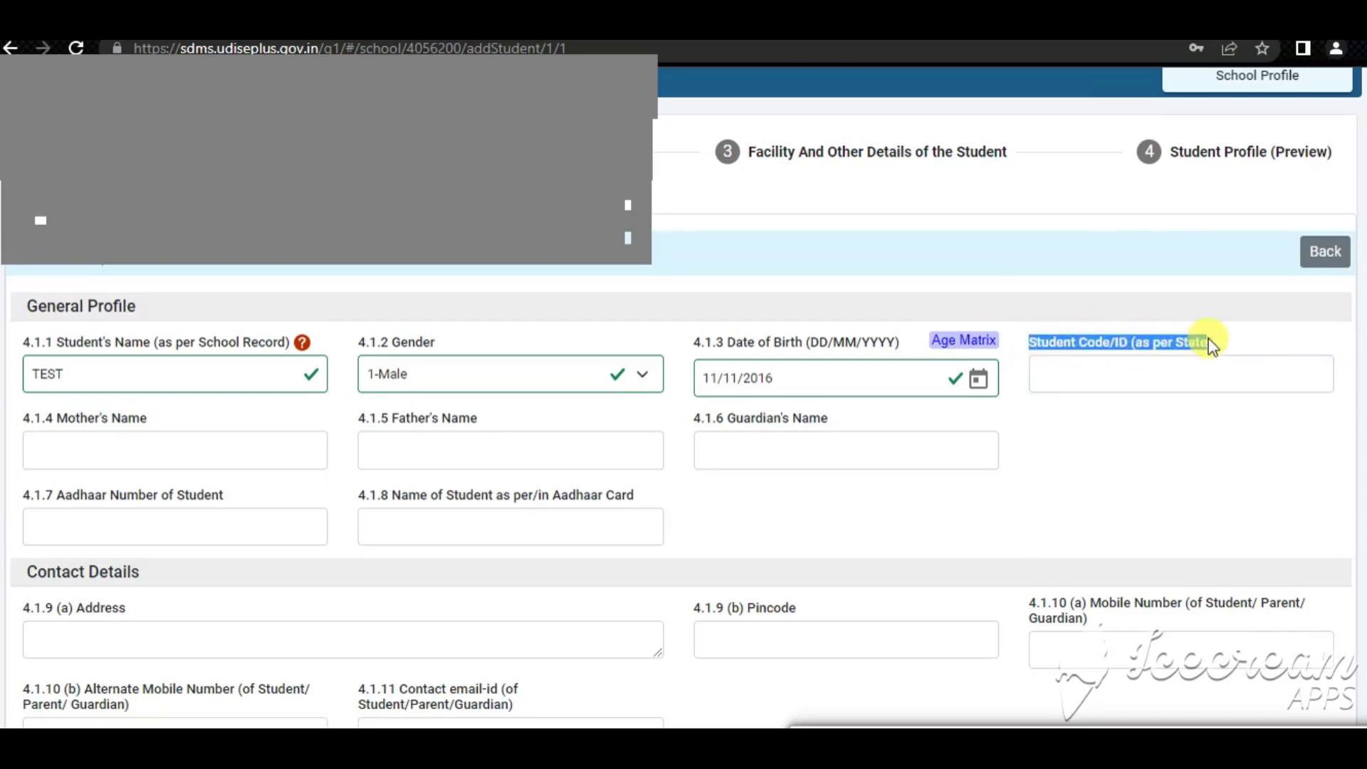
pyautogui.click(1075, 373)
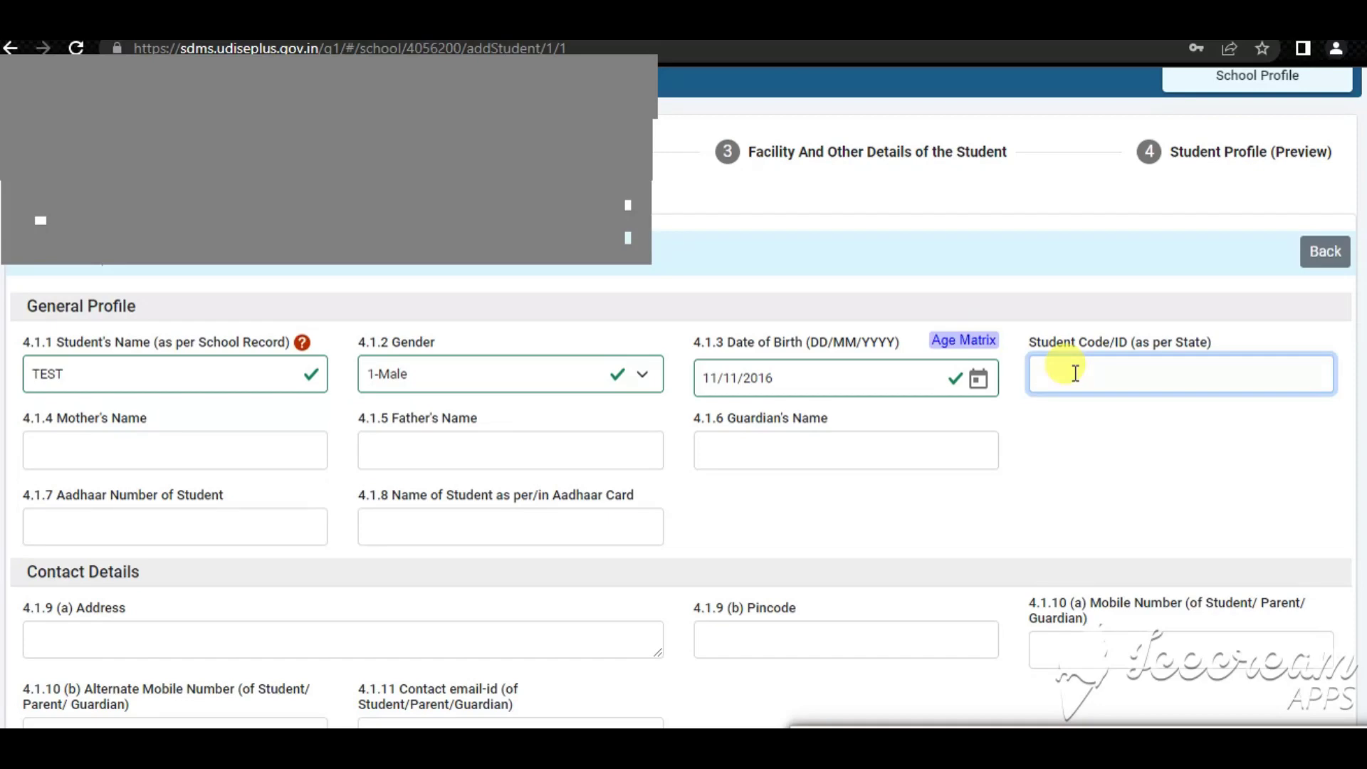
pyautogui.click(1049, 419)
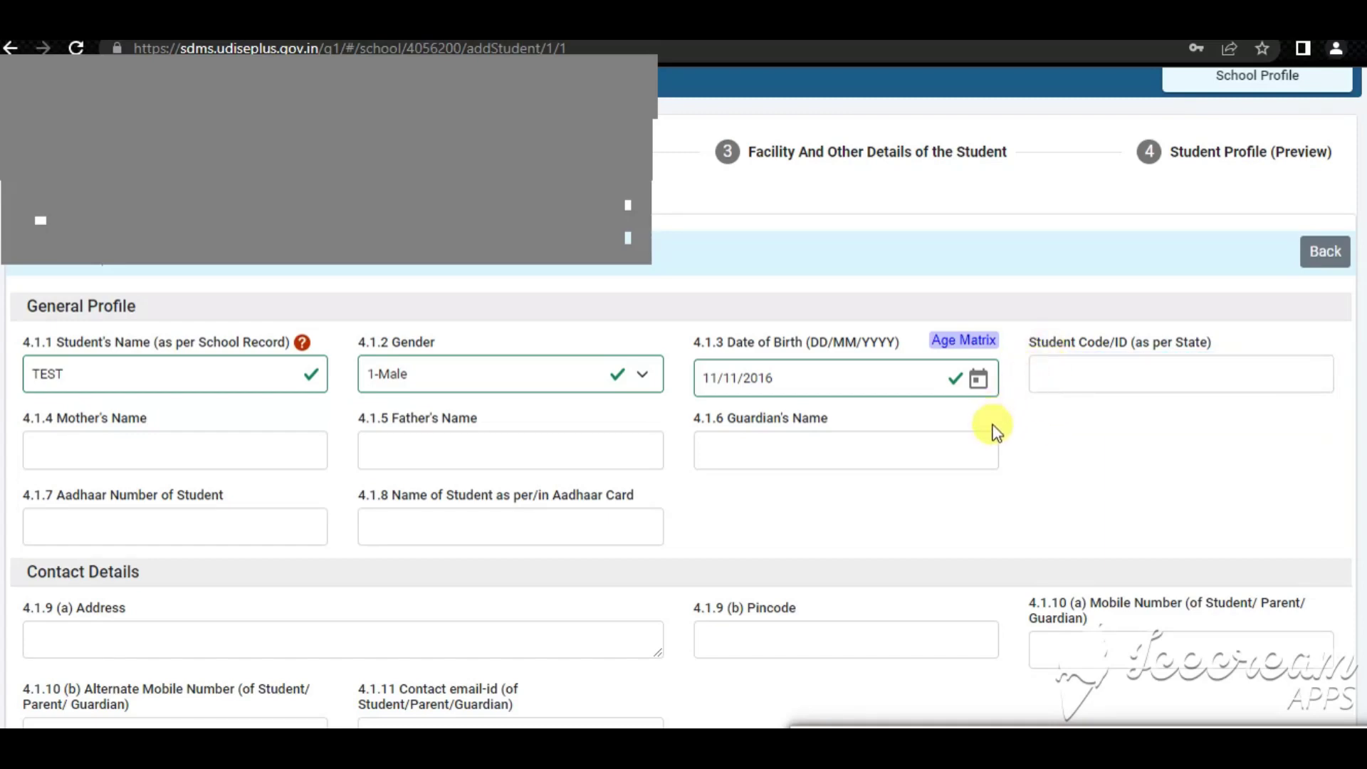
pyautogui.scroll(-3, 589, 561)
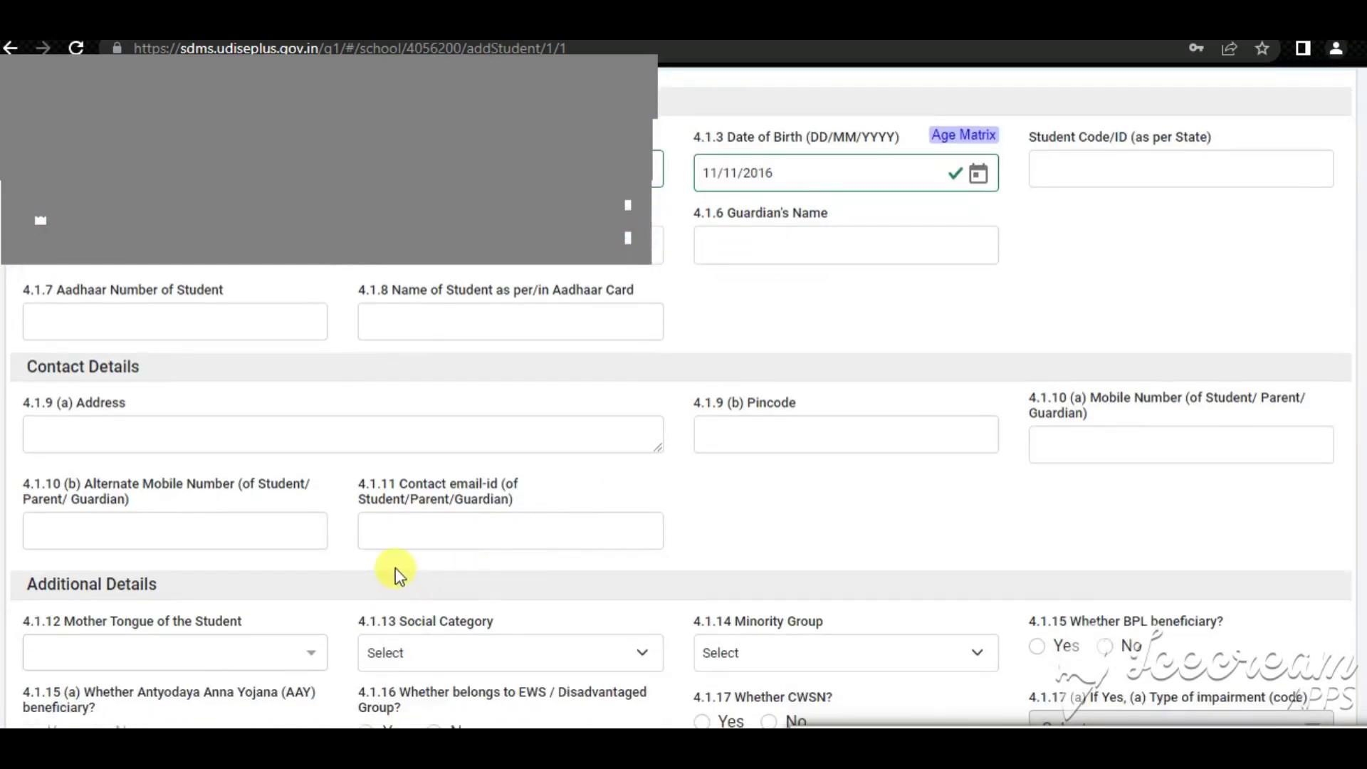
pyautogui.scroll(2, 522, 536)
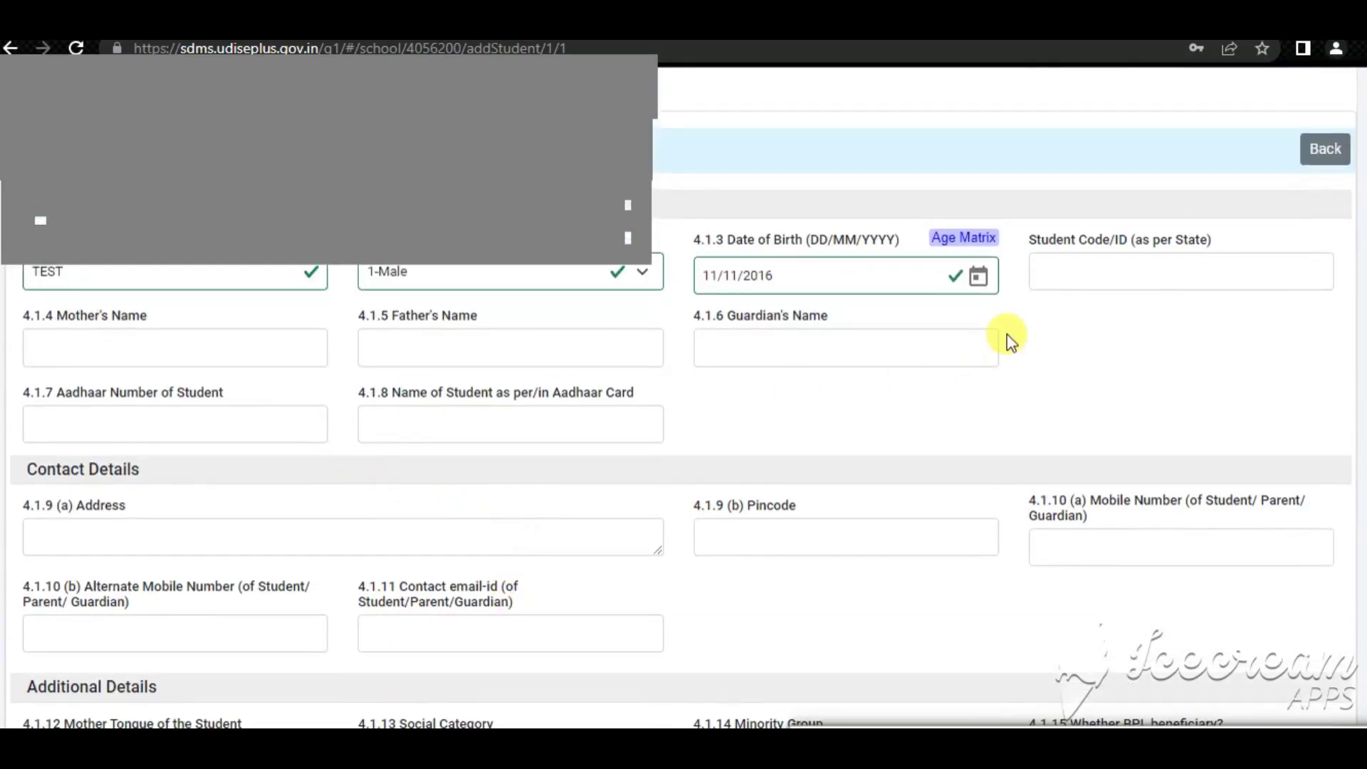
pyautogui.scroll(2, 213, 349)
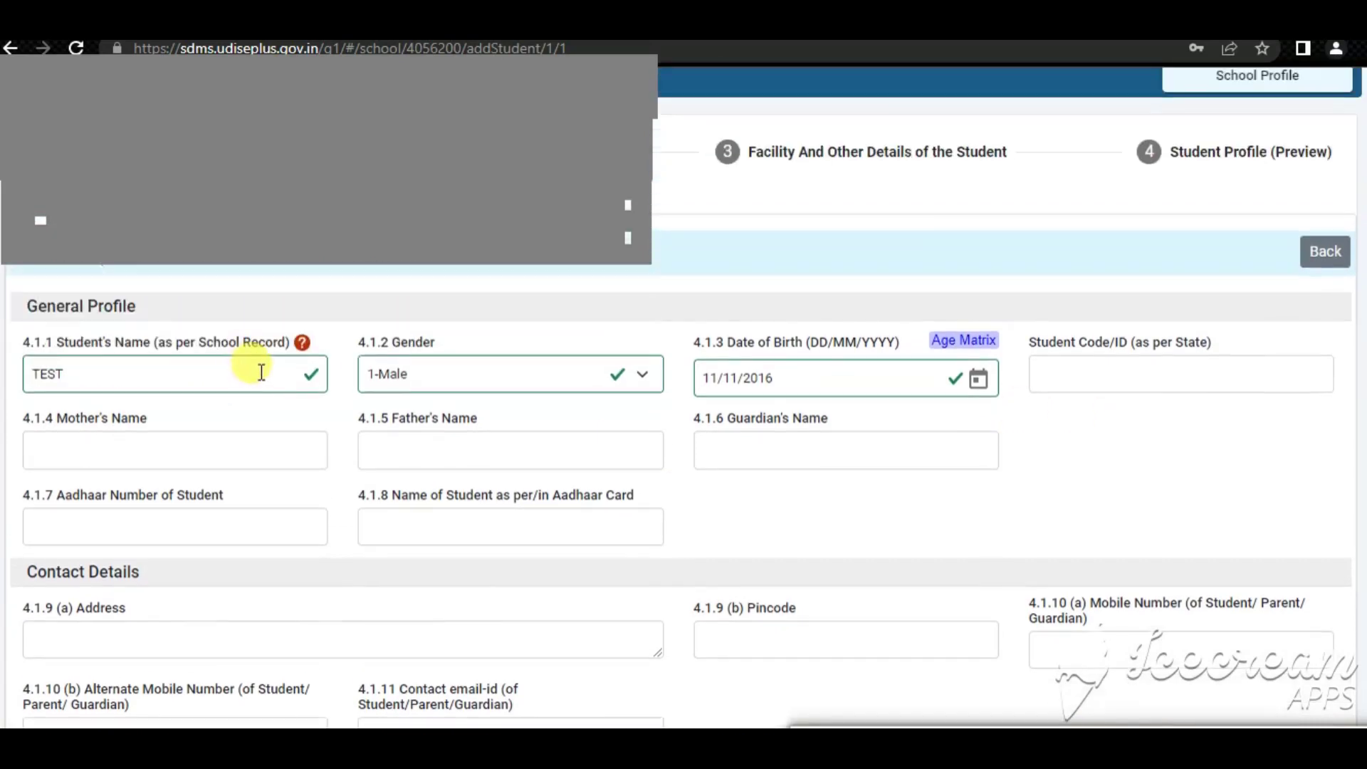
# Enter TESTTEST as the mother's name and TESR as the father's name
pyautogui.click(1102, 373)
pyautogui.click(1035, 429)
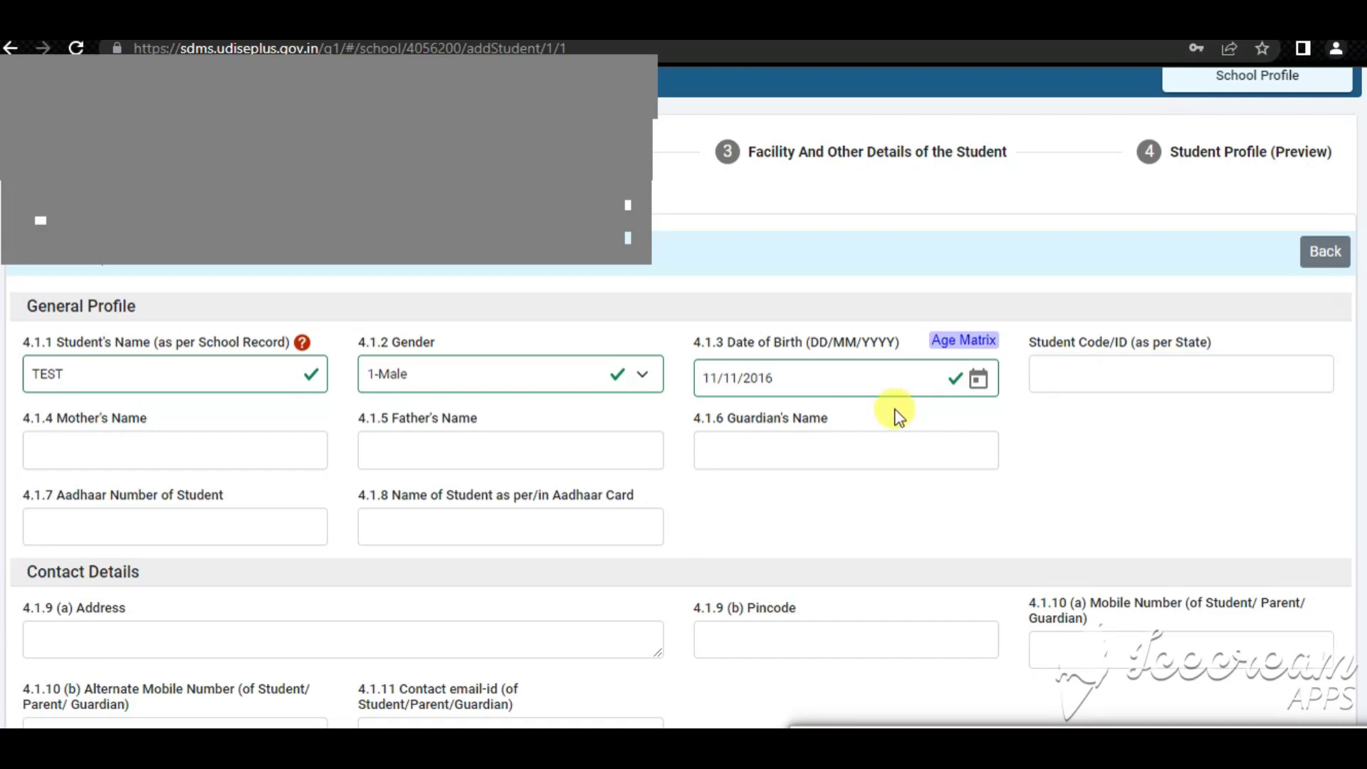
pyautogui.click(155, 454)
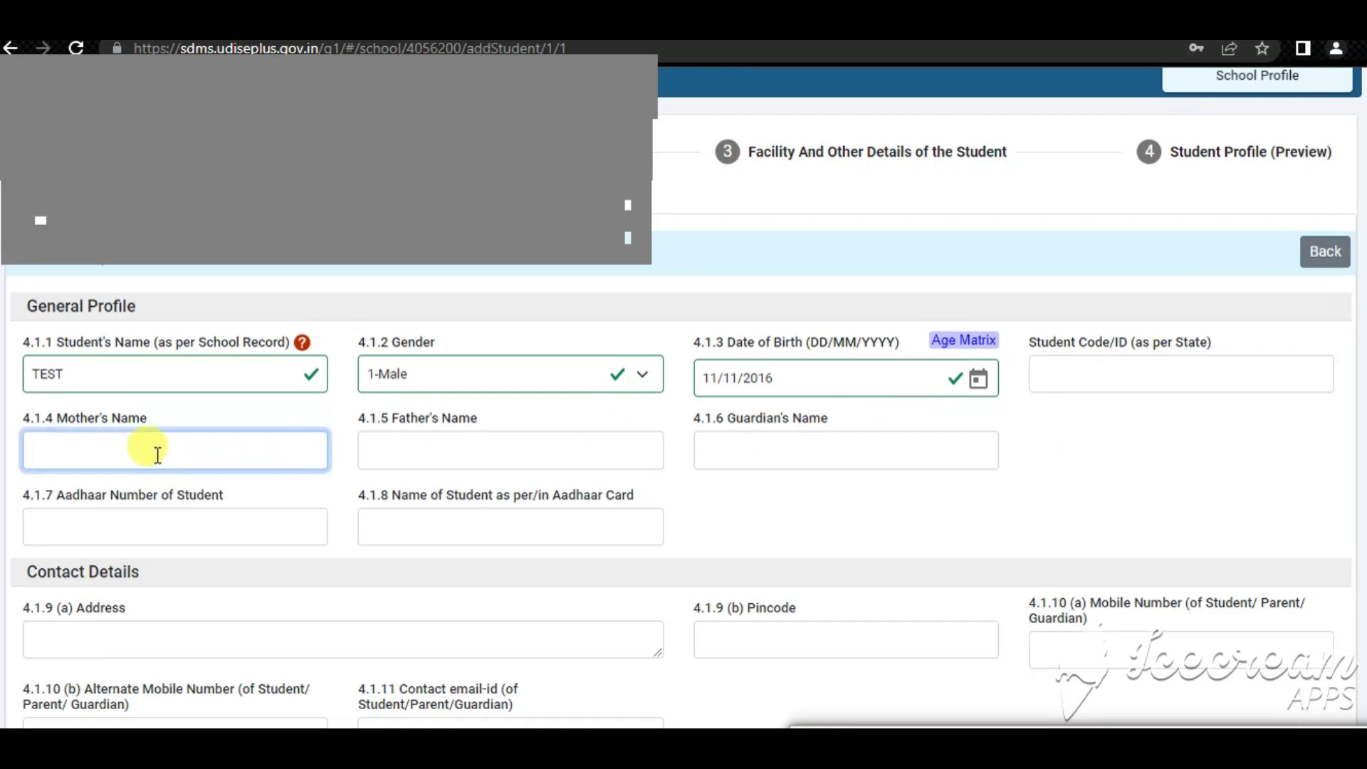
pyautogui.press('Tab')
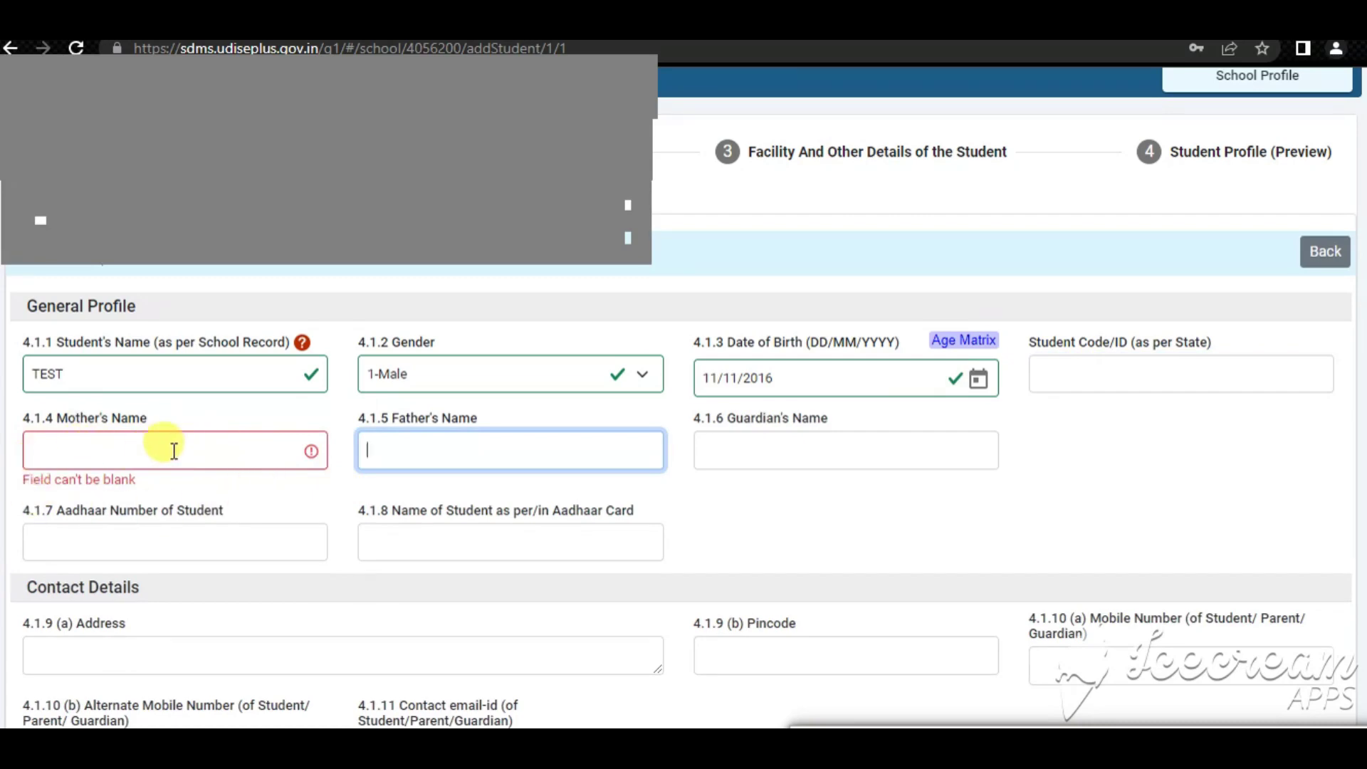
pyautogui.click(138, 456)
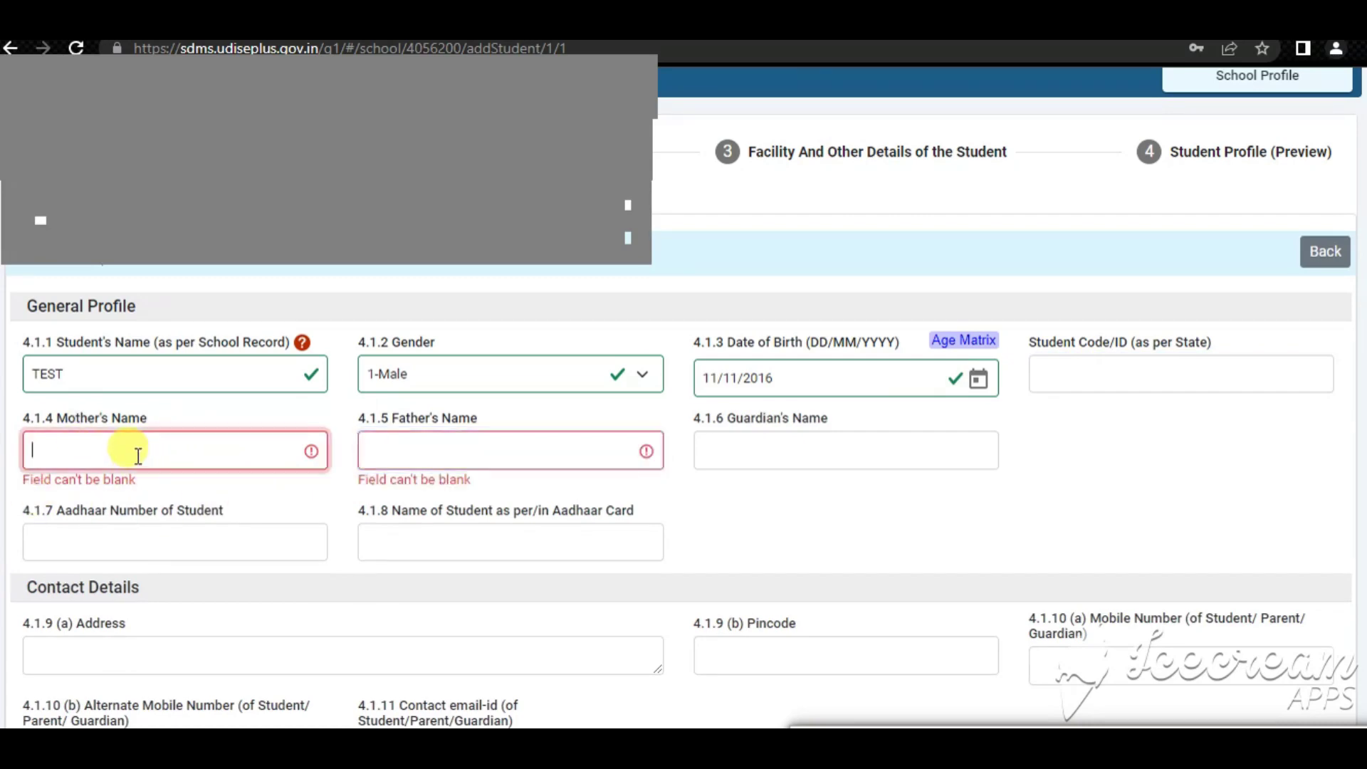
pyautogui.click(398, 448)
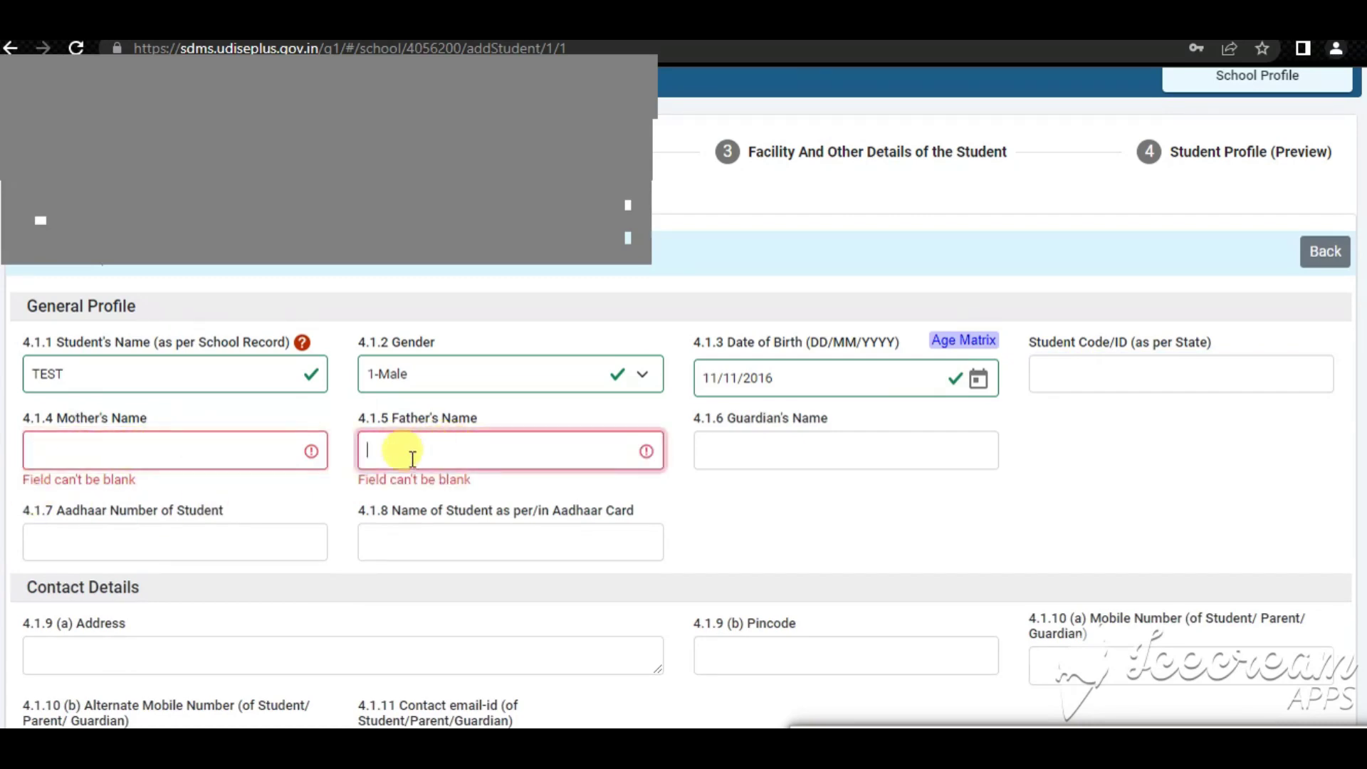
pyautogui.click(207, 442)
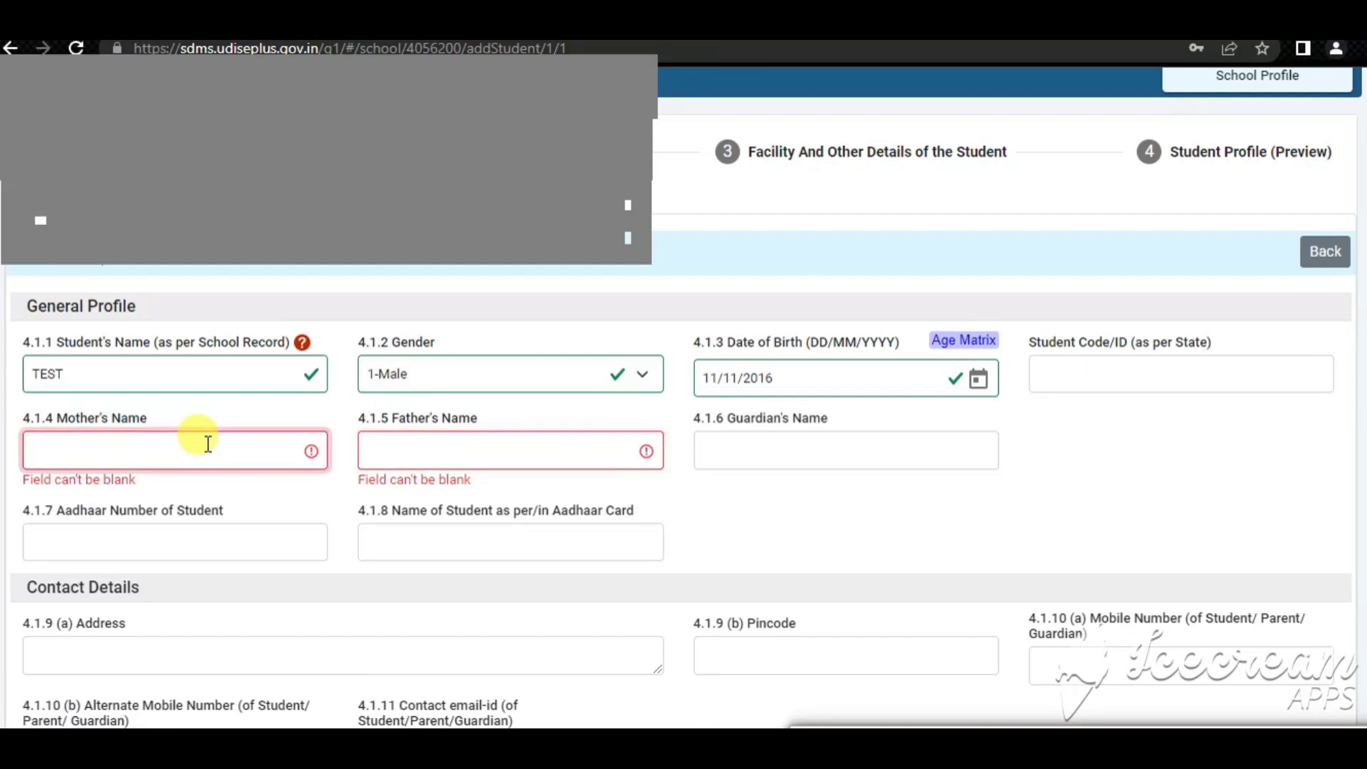
pyautogui.write('TEST')
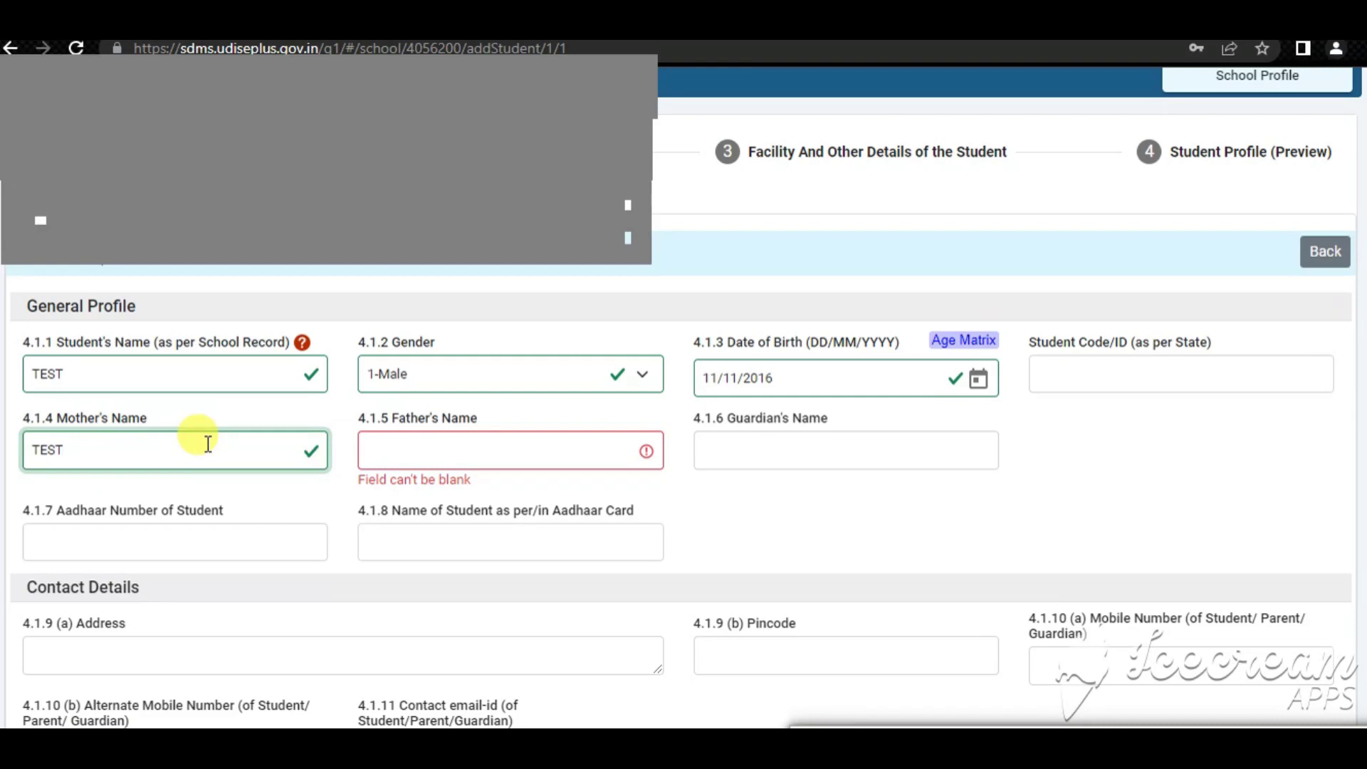
pyautogui.write('EST')
pyautogui.press('Tab')
pyautogui.write('TE')
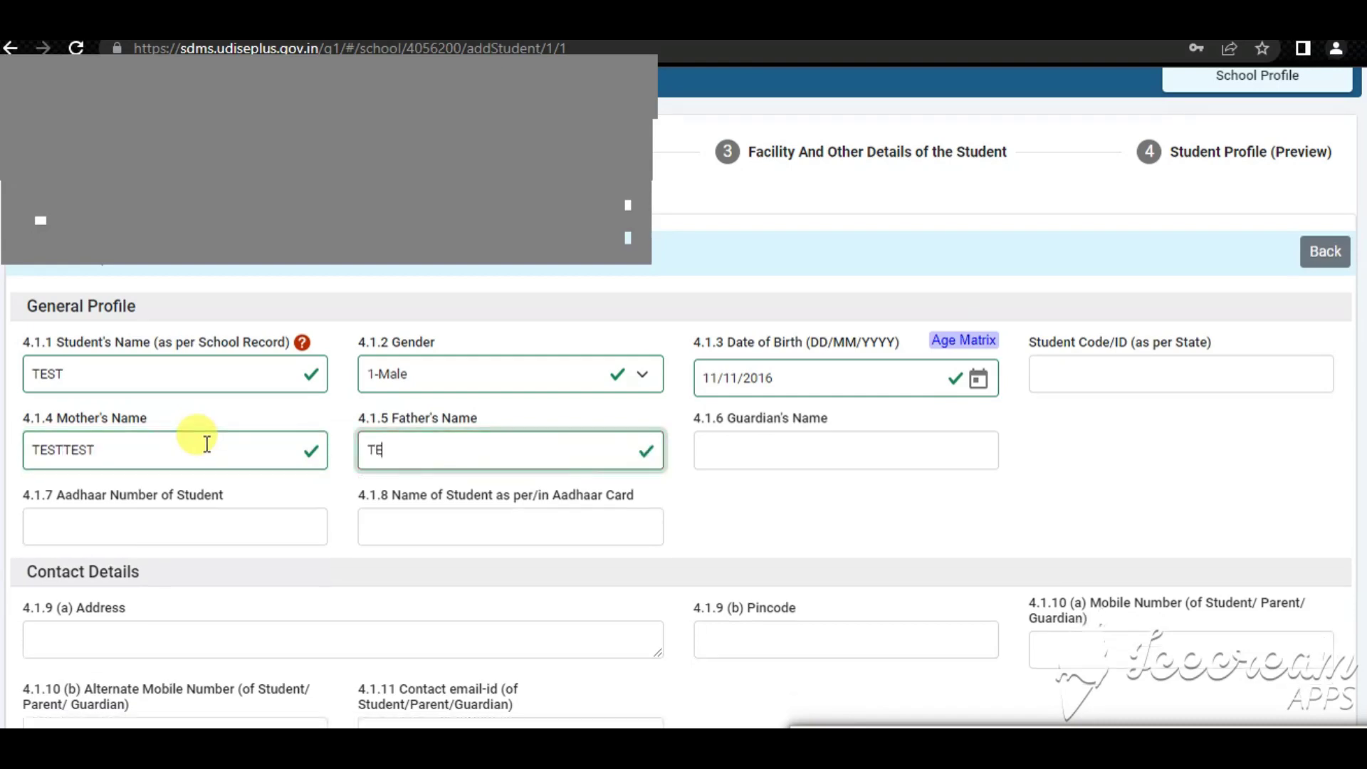
pyautogui.write('SR')
pyautogui.click(183, 504)
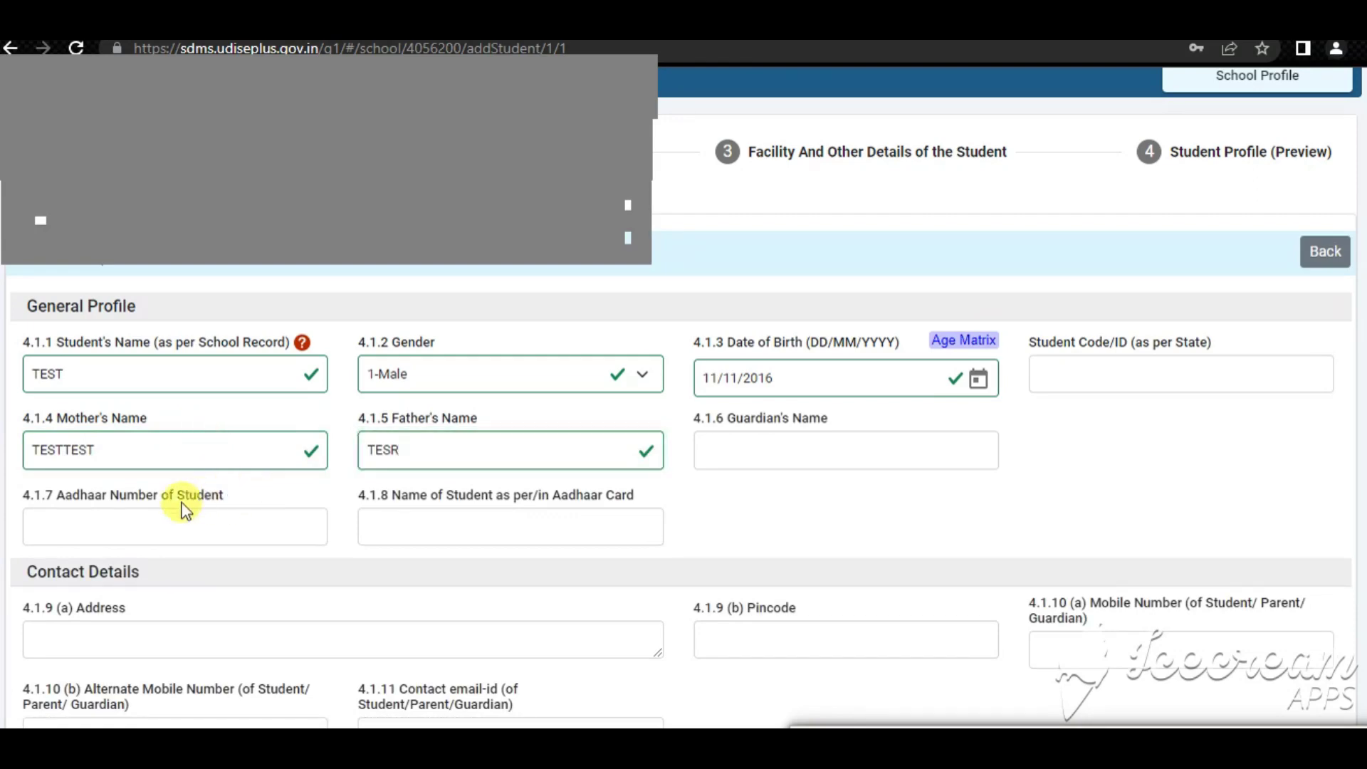
pyautogui.click(106, 524)
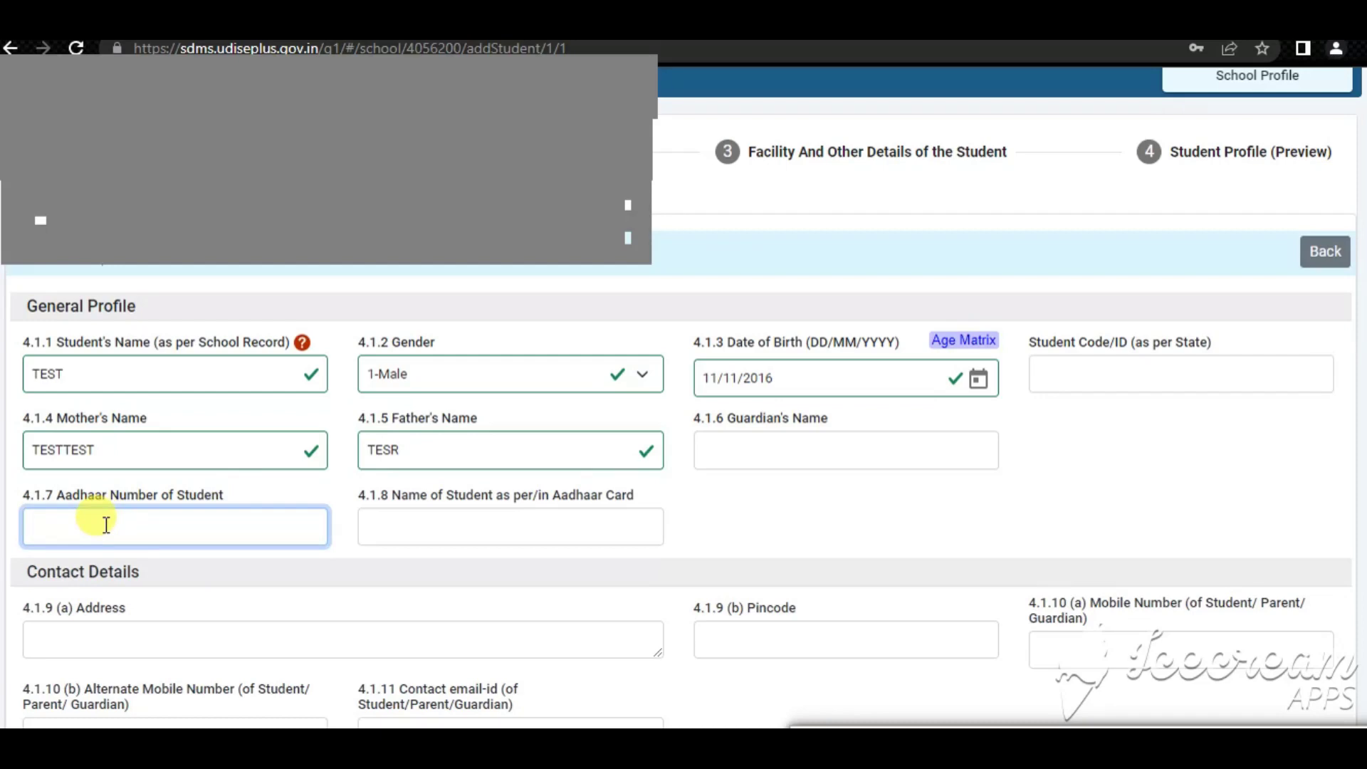
# Type the student's 12-digit Aadhaar number and confirm it validates
pyautogui.write('9')
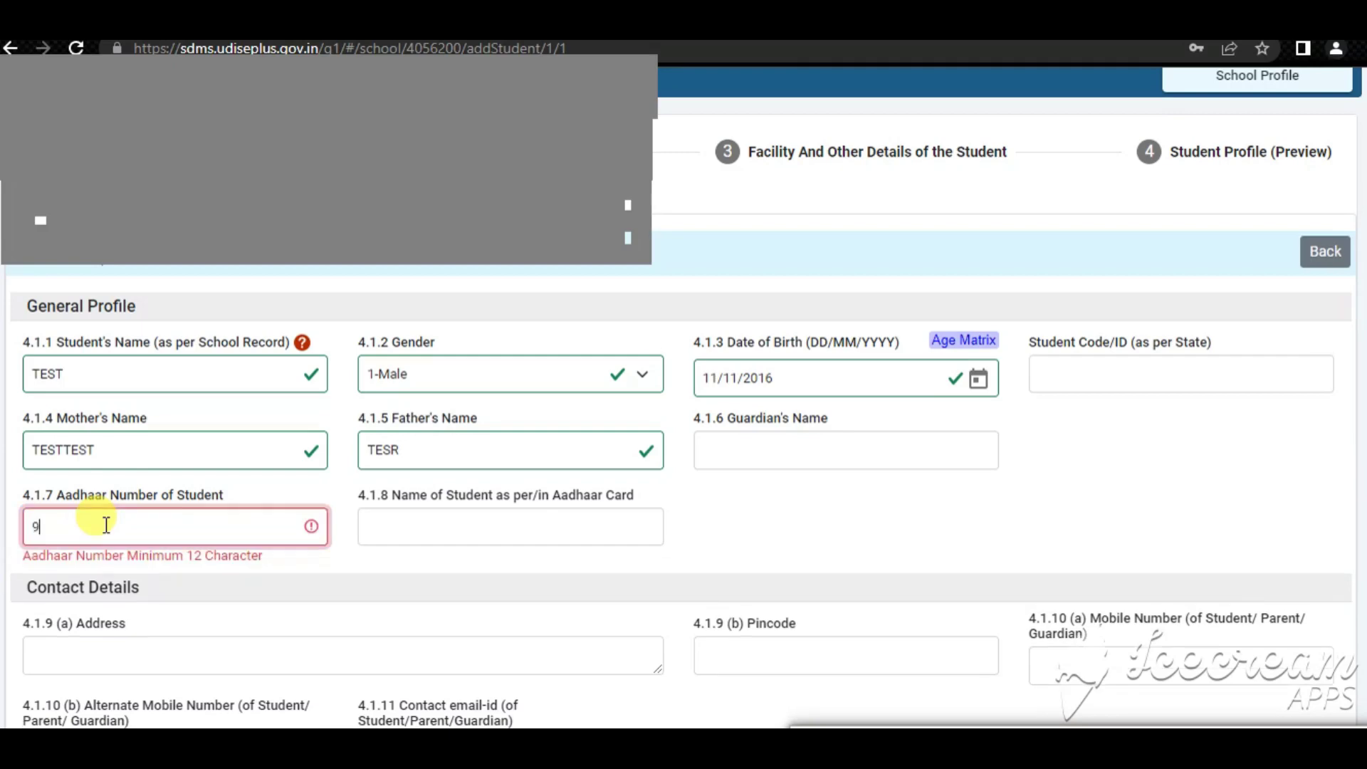
pyautogui.write('99999999999')
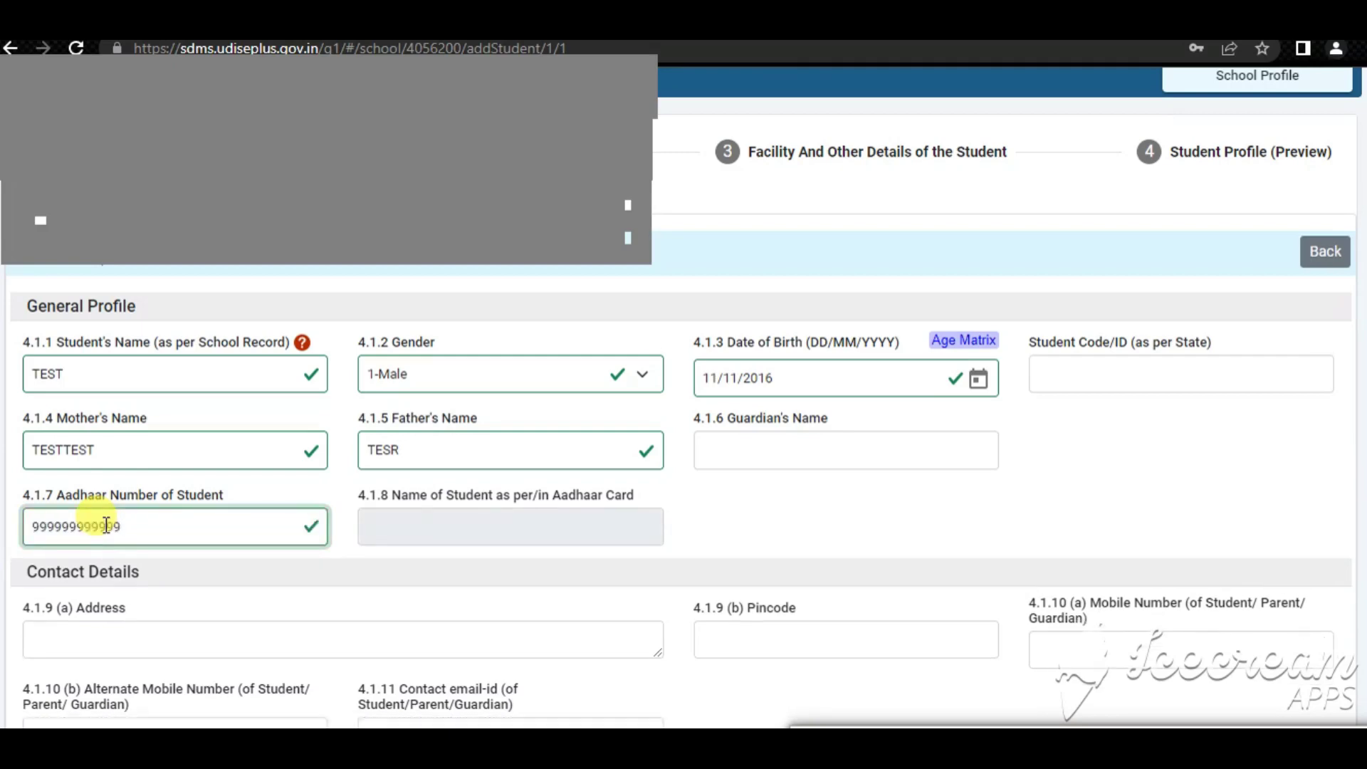
pyautogui.click(349, 569)
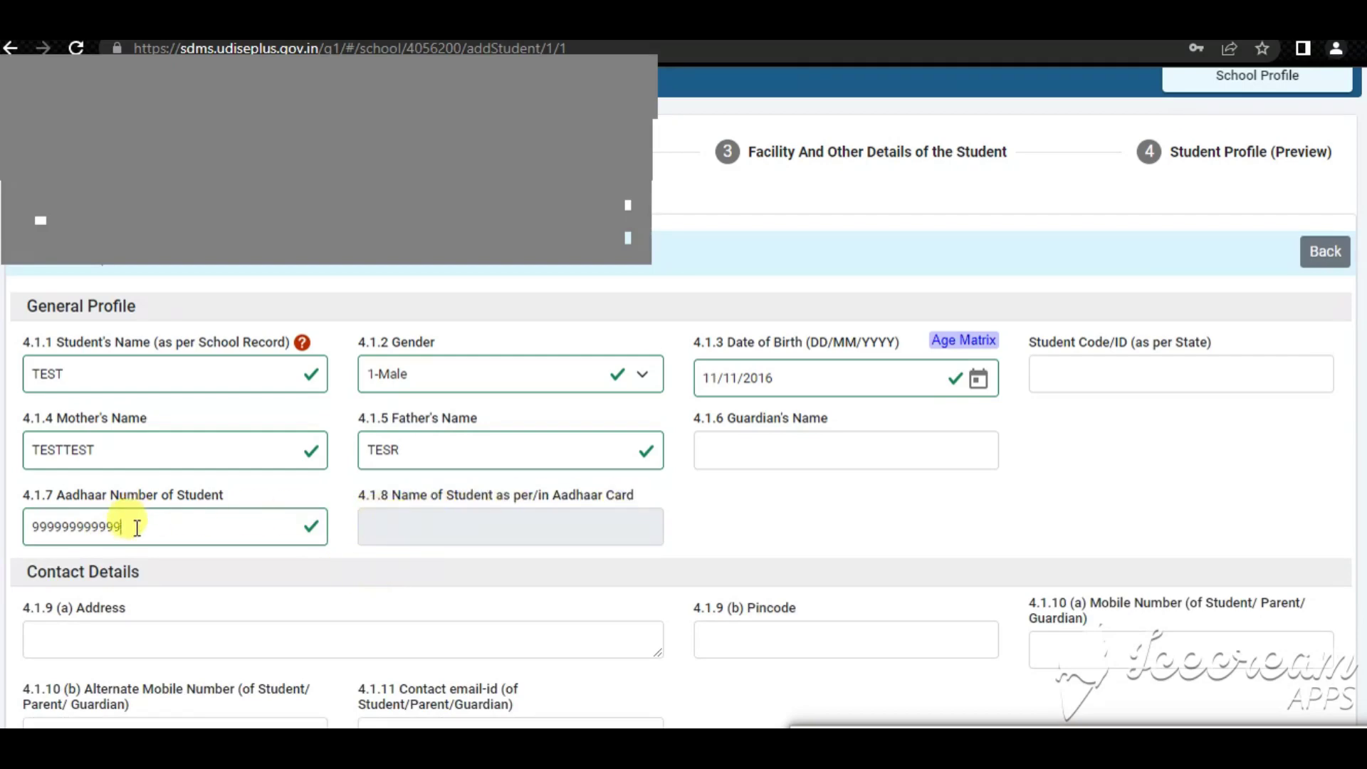
pyautogui.moveTo(135, 526); pyautogui.dragTo(31, 527)
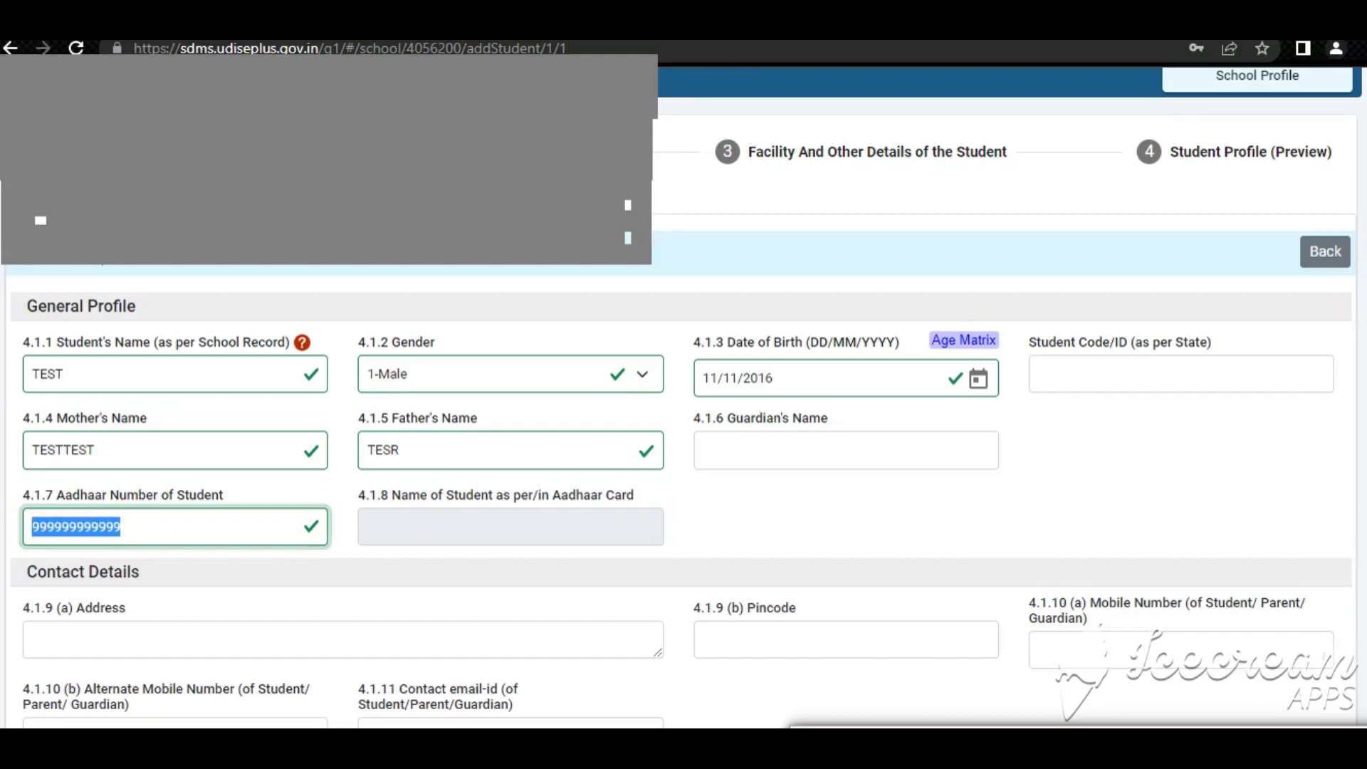
pyautogui.click(396, 539)
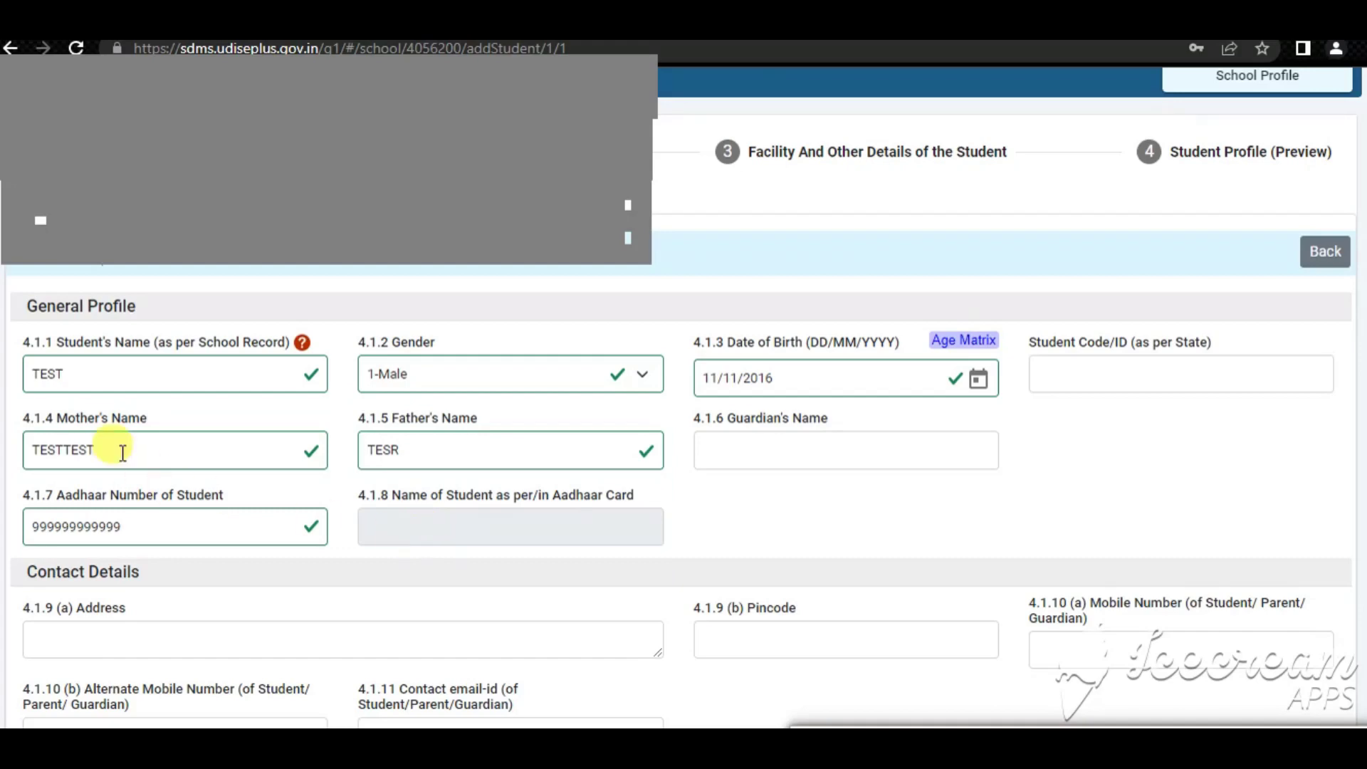
pyautogui.moveTo(74, 374); pyautogui.dragTo(21, 391)
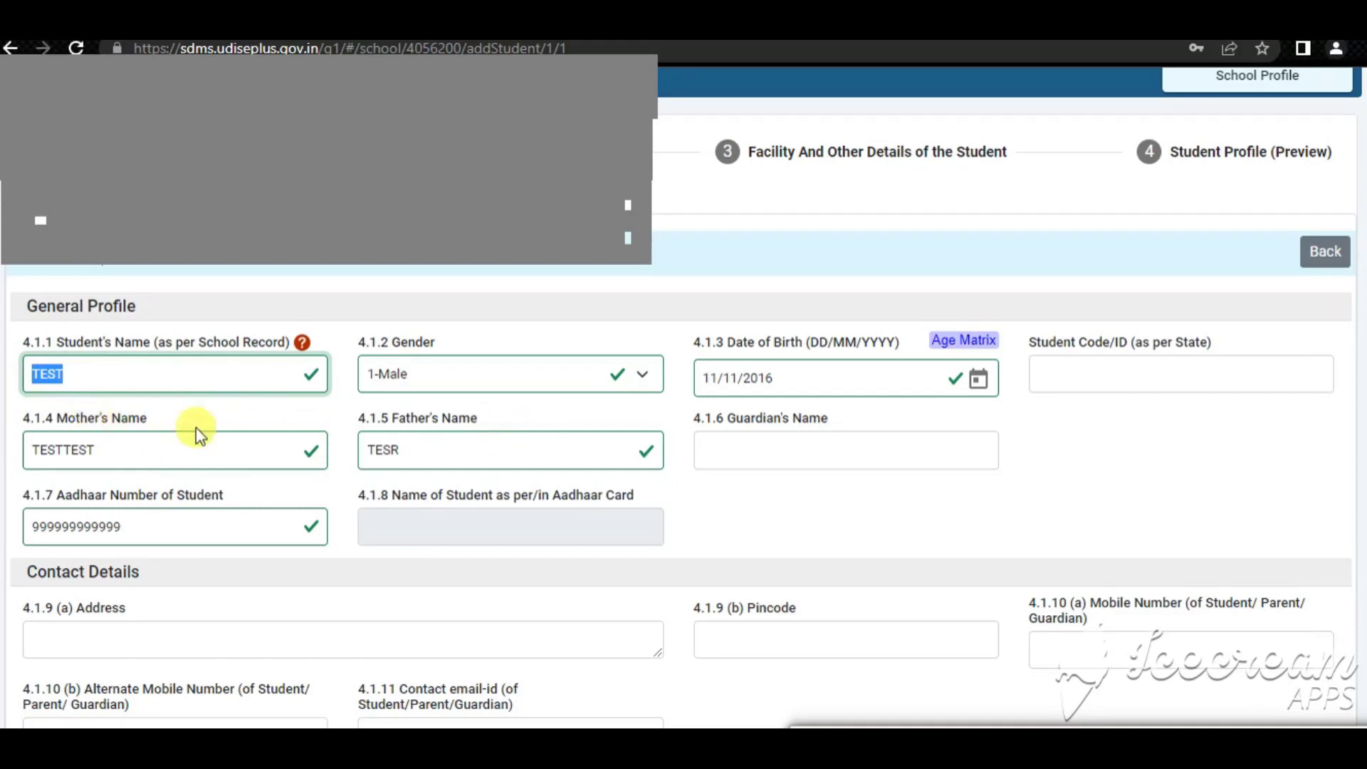
# Fill in the student's address, pincode and mobile number
pyautogui.scroll(-3, 299, 470)
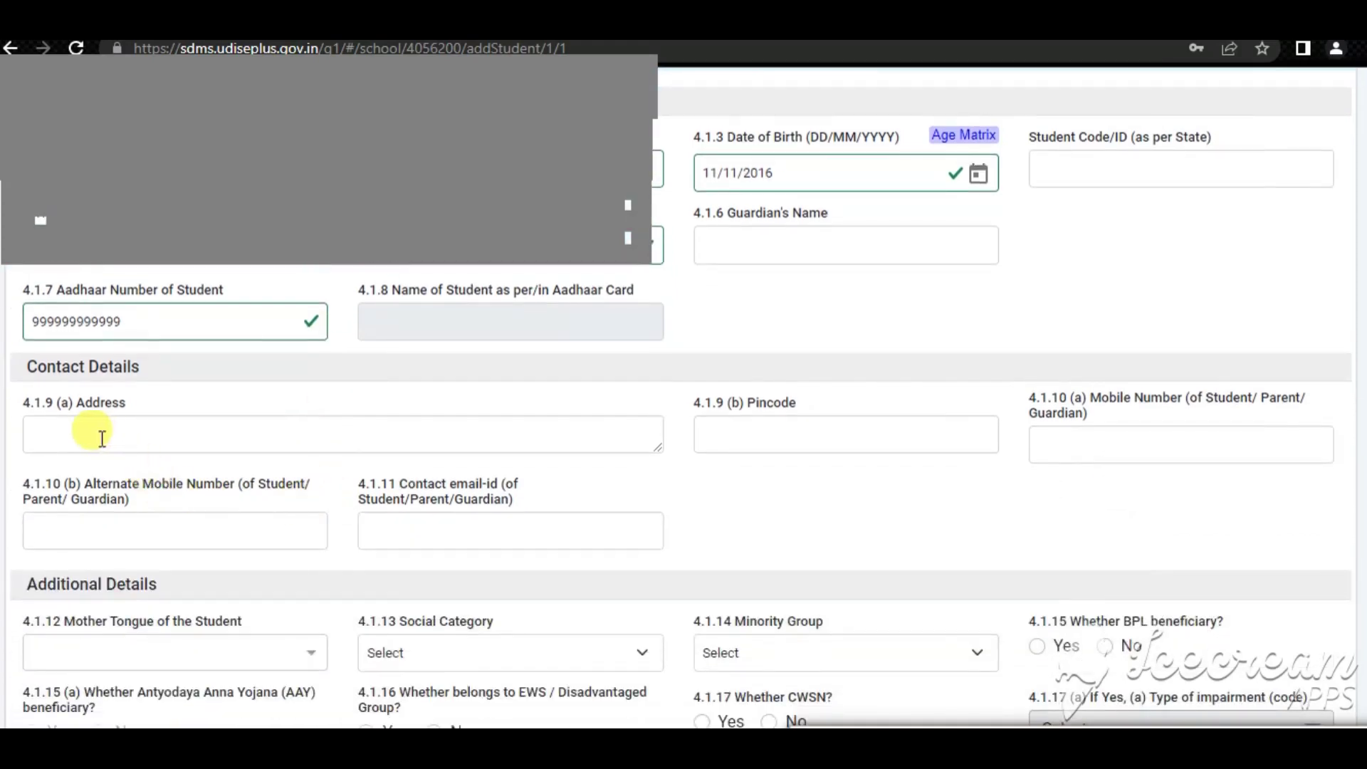
pyautogui.click(102, 437)
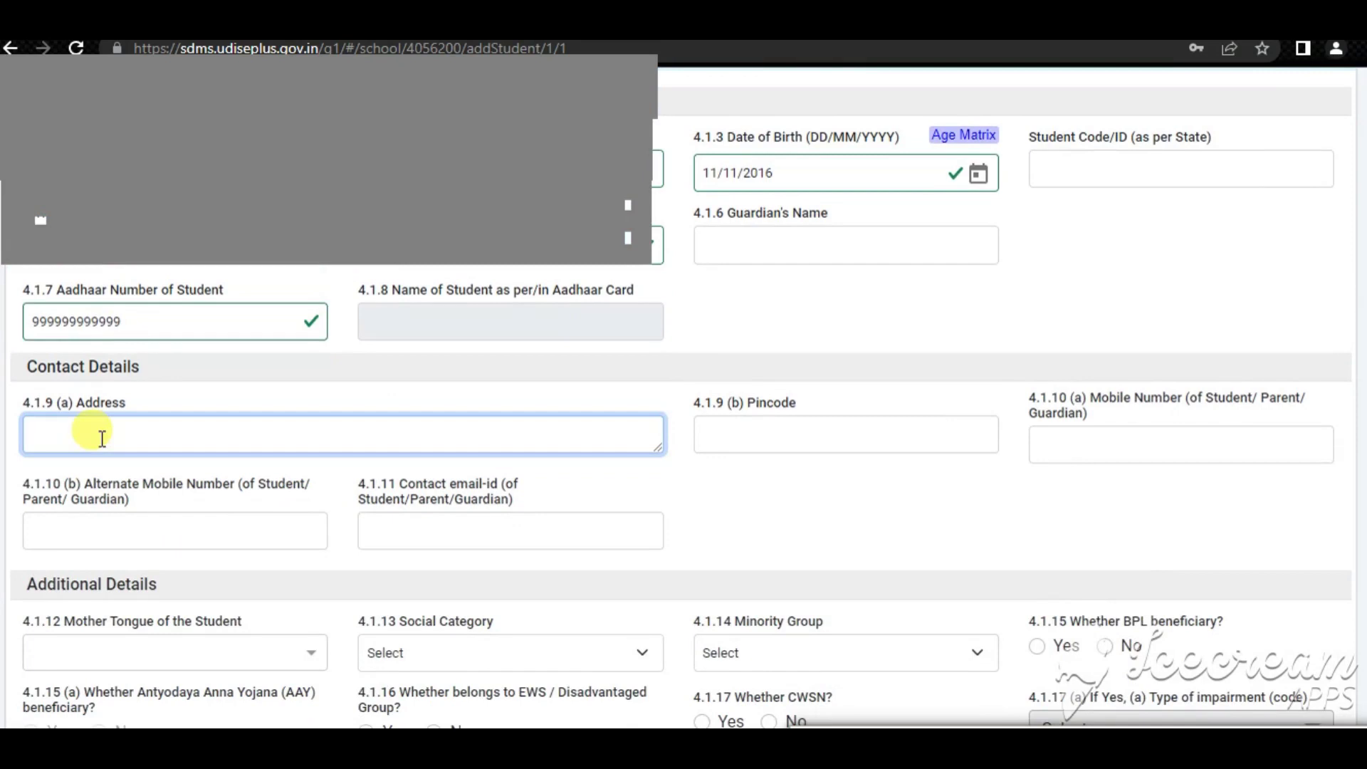
pyautogui.write('TE')
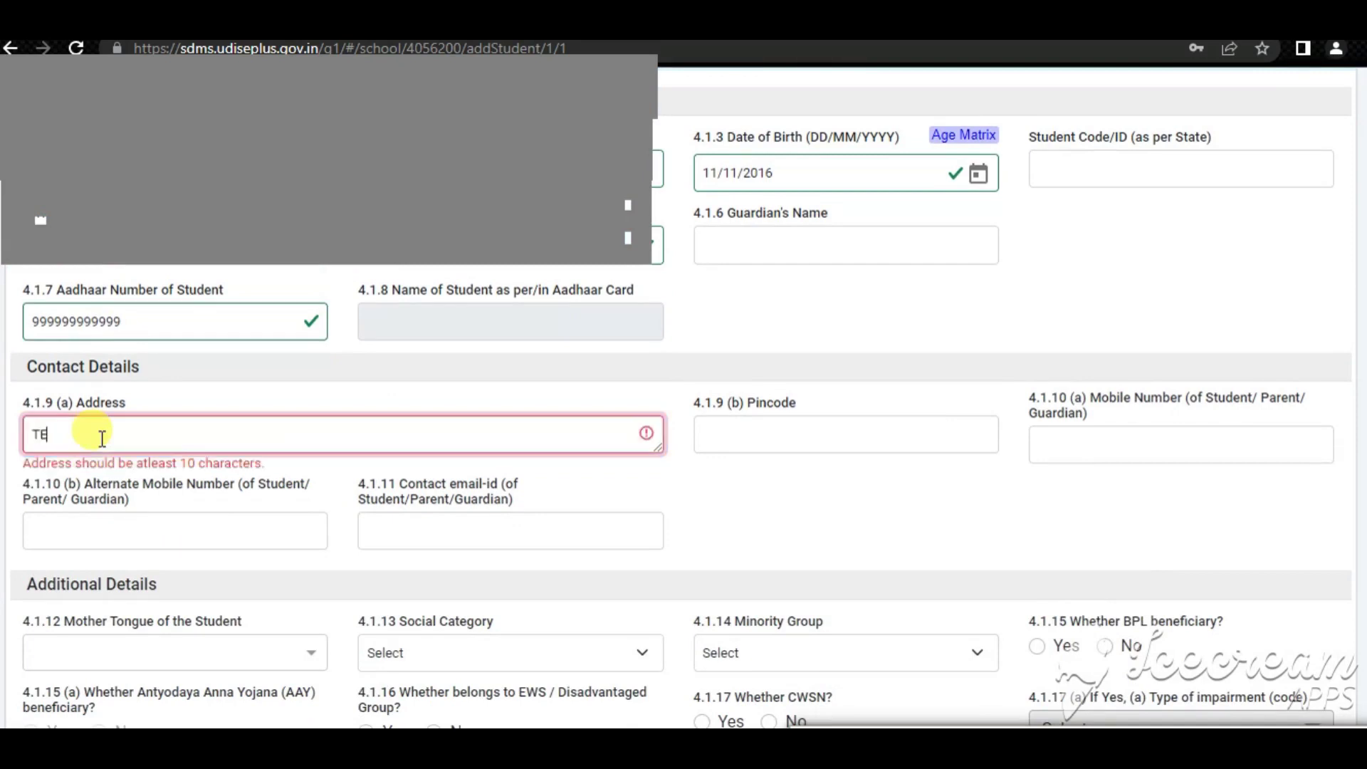
pyautogui.write('ST TESR')
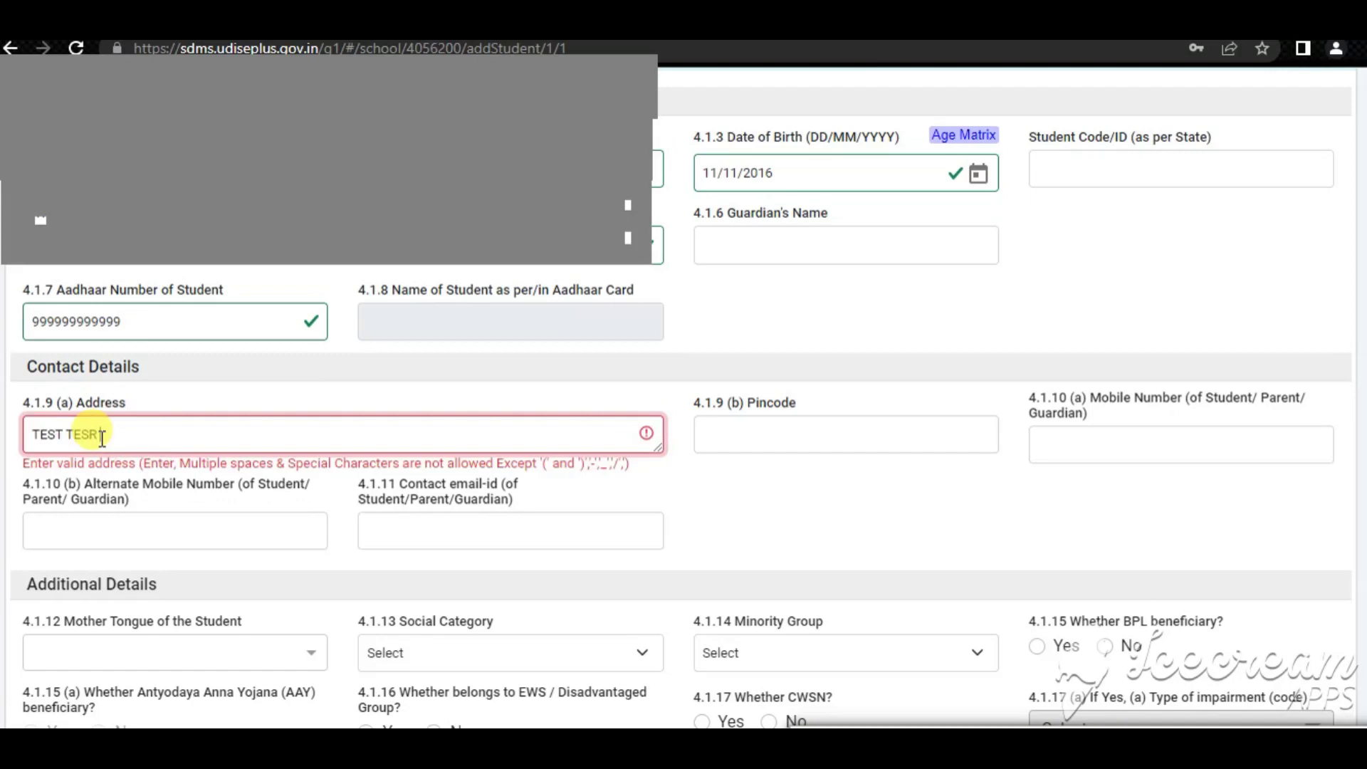
pyautogui.write('TESG')
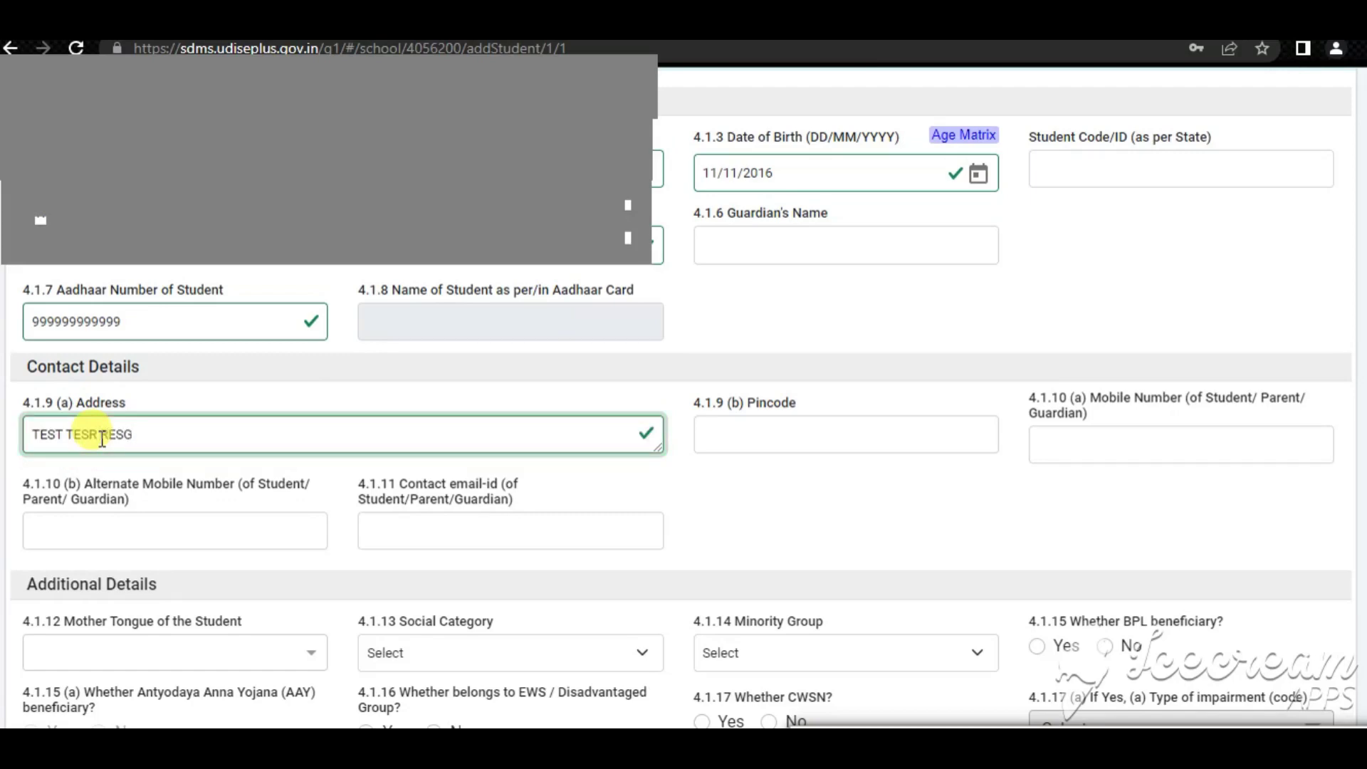
pyautogui.press('Tab')
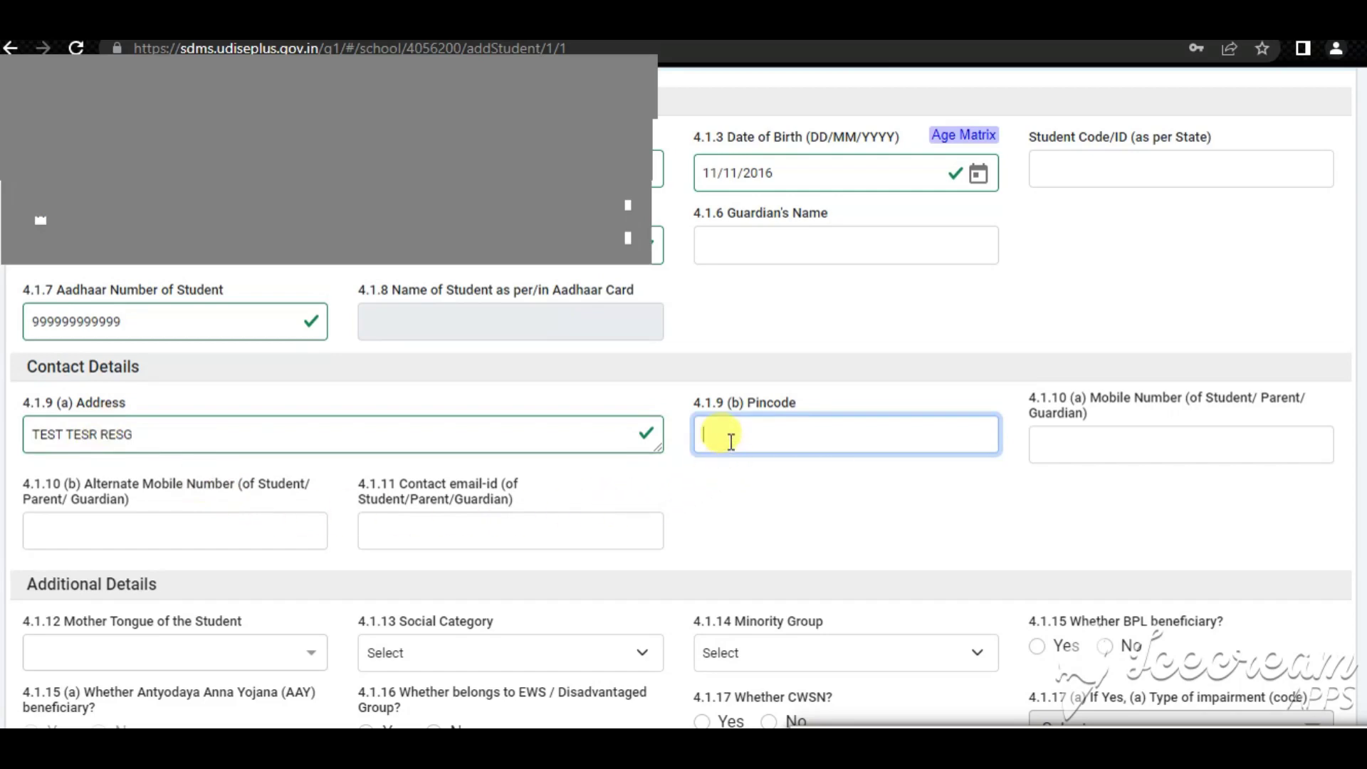
pyautogui.write('482002')
pyautogui.press('Tab')
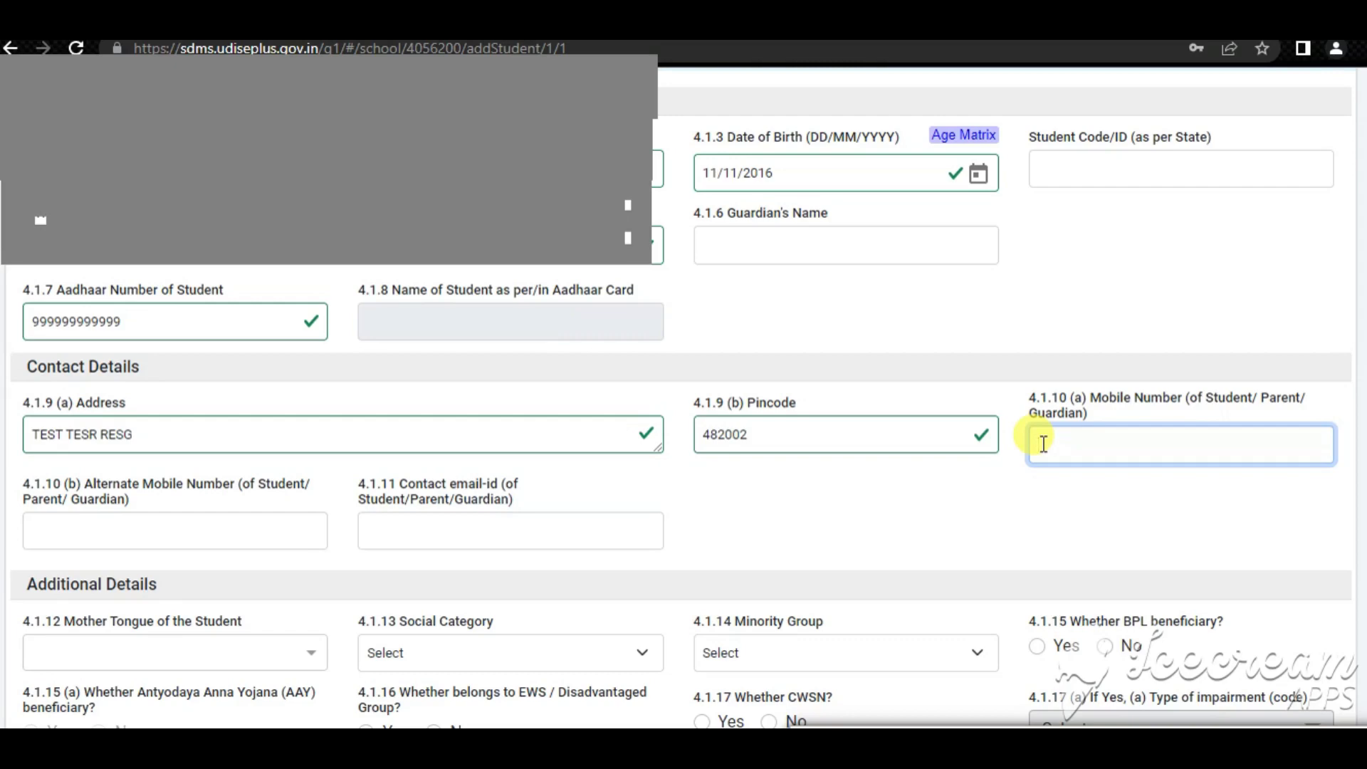
pyautogui.press('Tab')
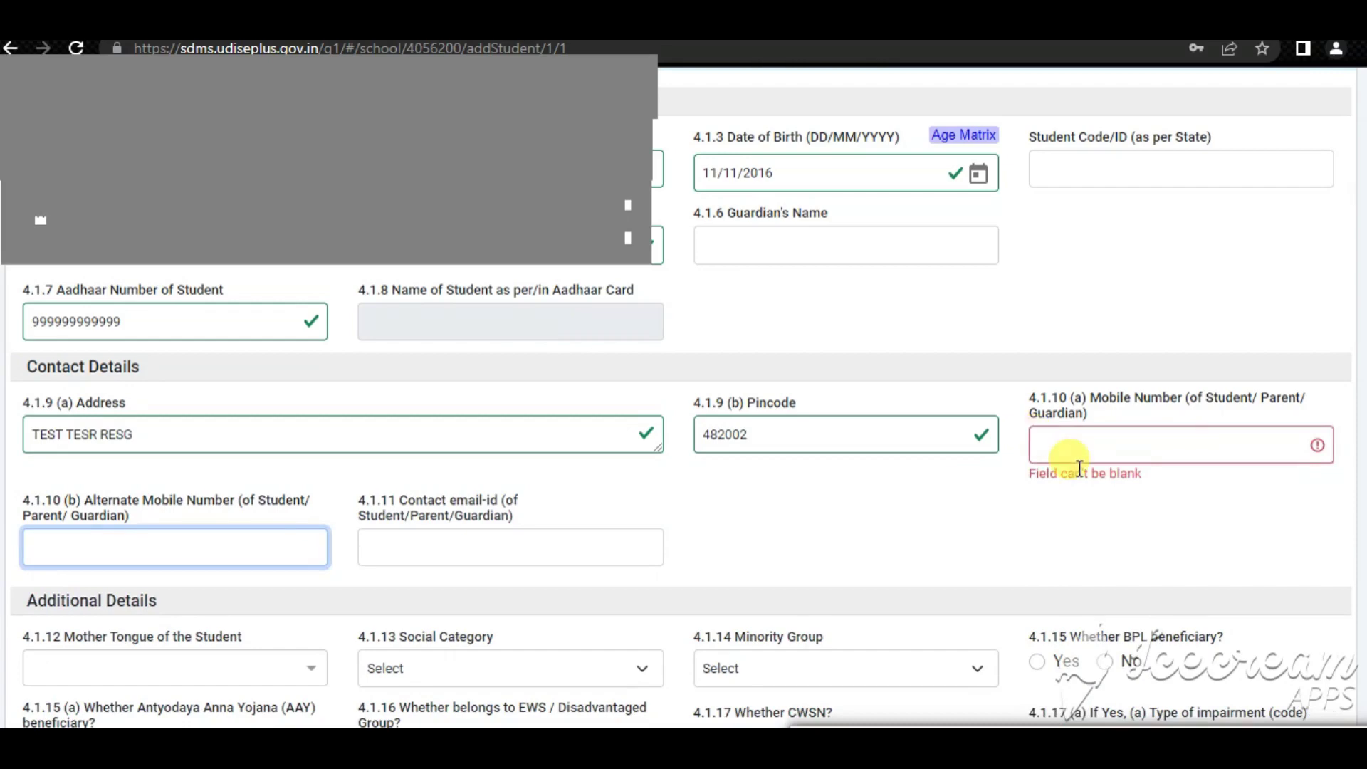
pyautogui.click(1041, 442)
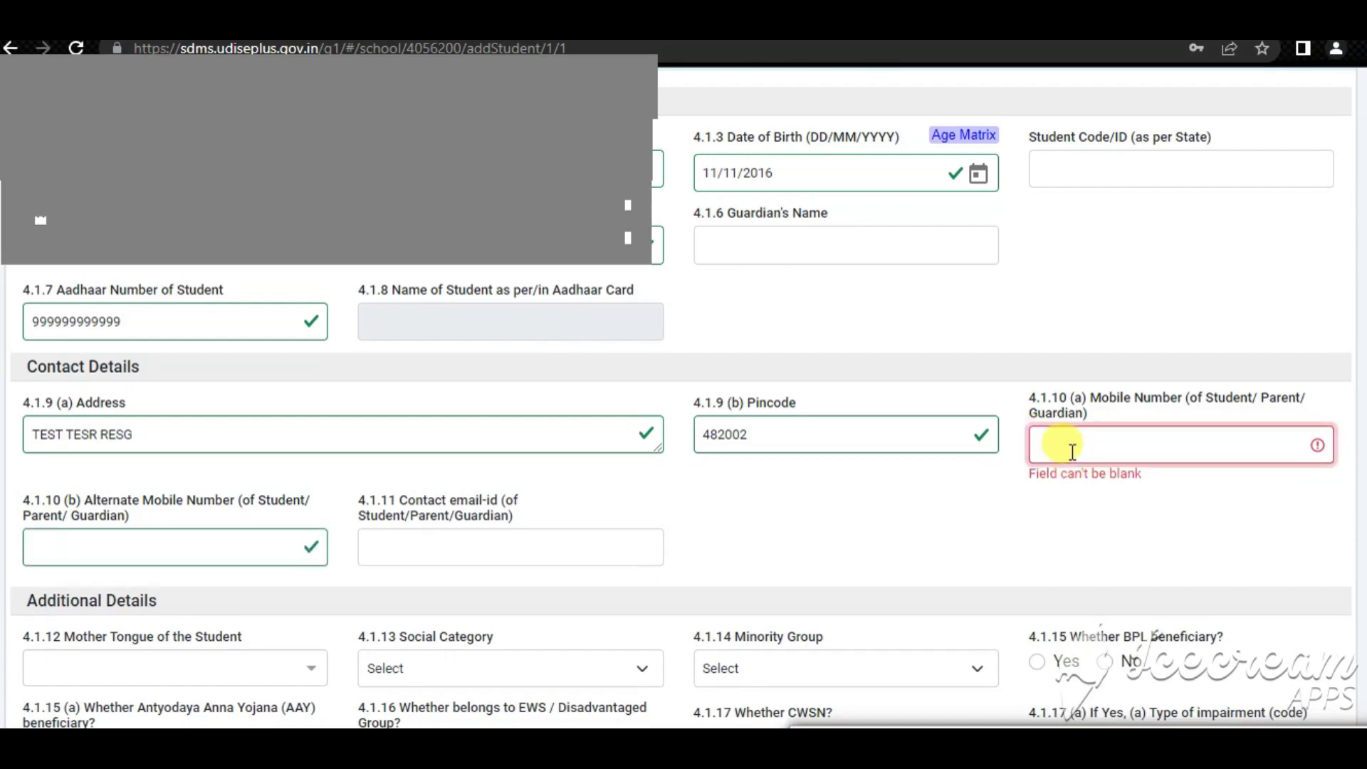
pyautogui.write('9999999999')
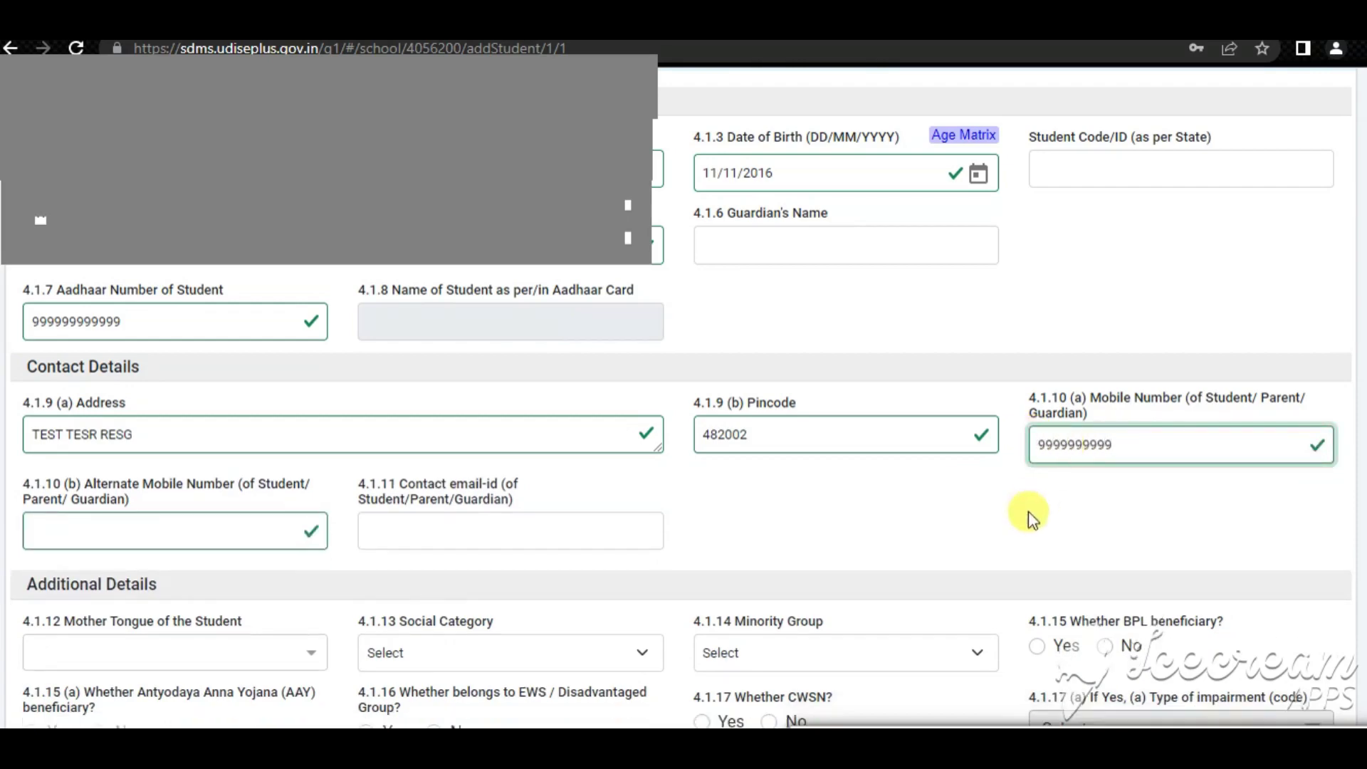
pyautogui.click(1011, 519)
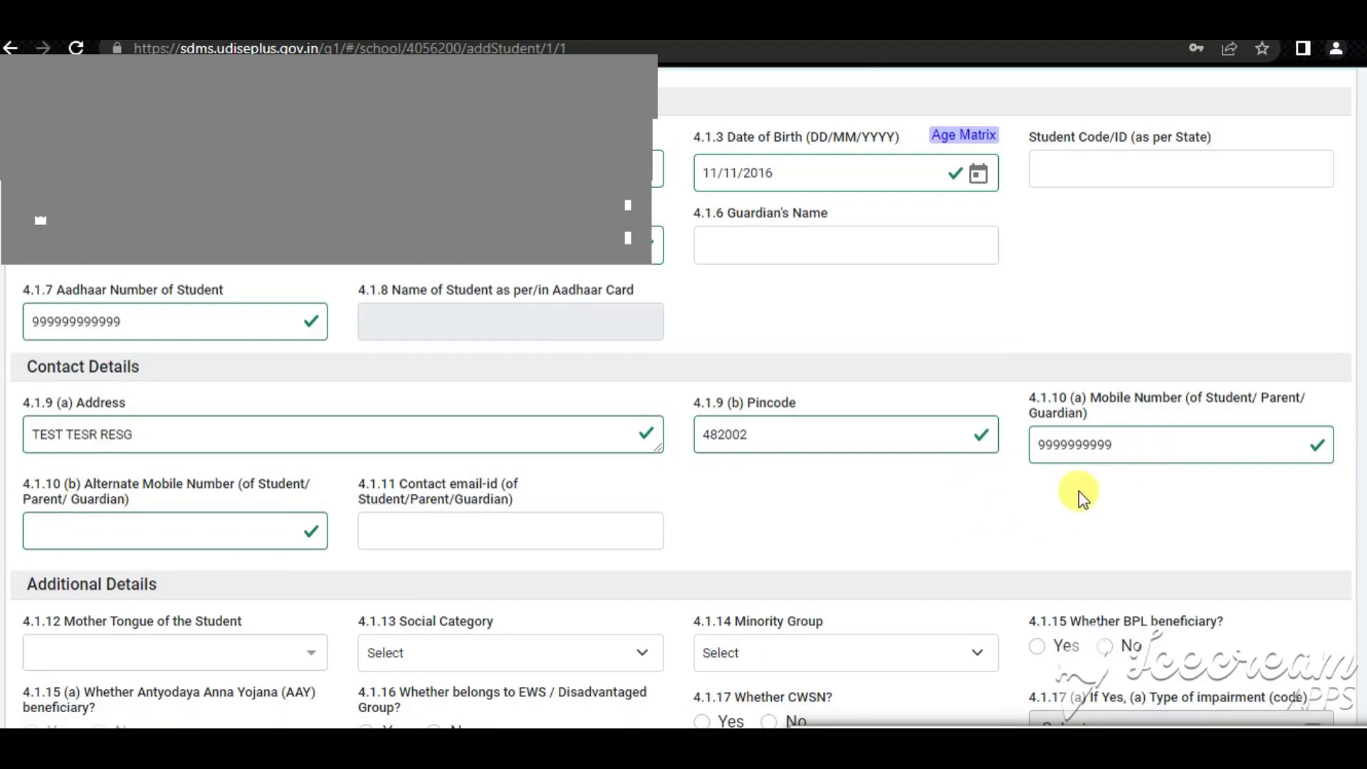
# Leave the alternate mobile number and contact e-mail fields blank
pyautogui.scroll(-2, 1074, 495)
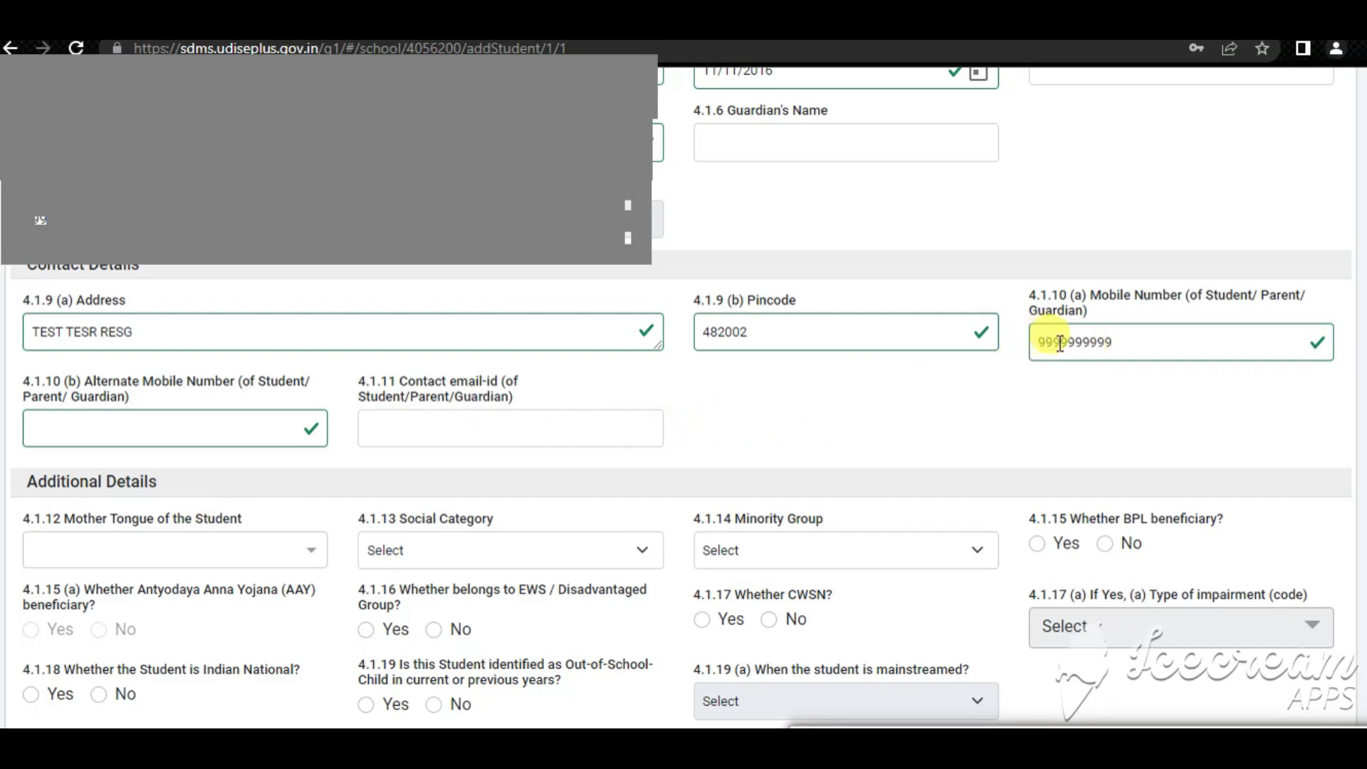
pyautogui.click(163, 430)
pyautogui.click(389, 430)
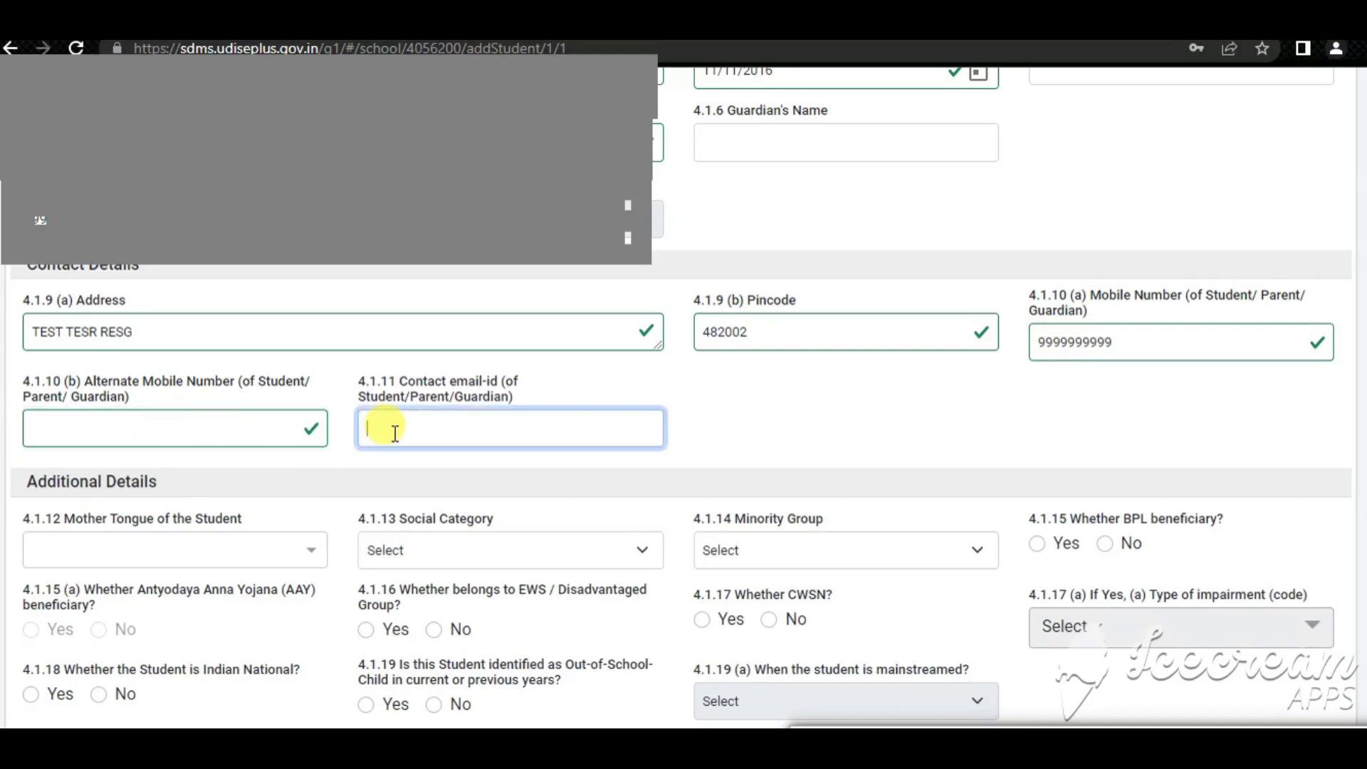
pyautogui.click(729, 438)
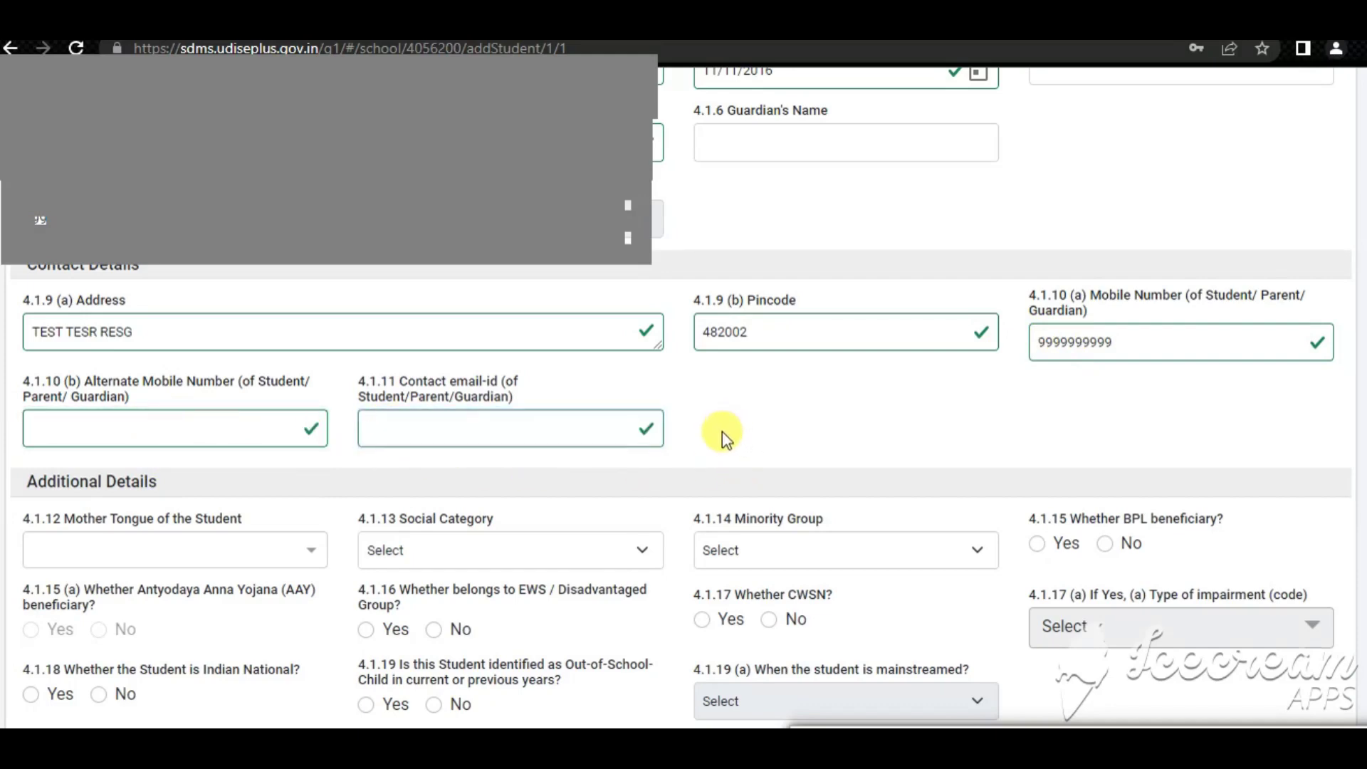
pyautogui.scroll(-1, 720, 436)
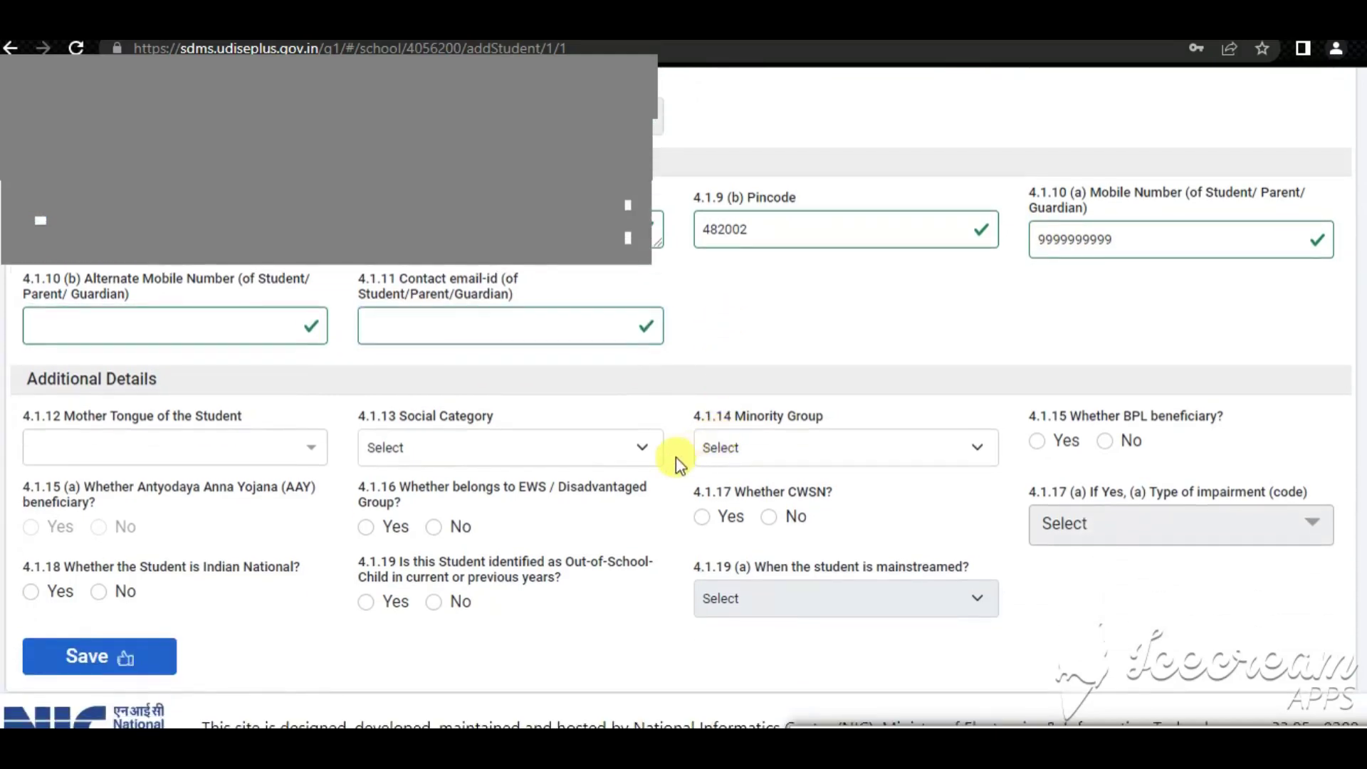
# Set mother tongue 42-HINDI, social category 1 - GENERAL, minority group 7-NA, and BPL beneficiary No
pyautogui.click(75, 447)
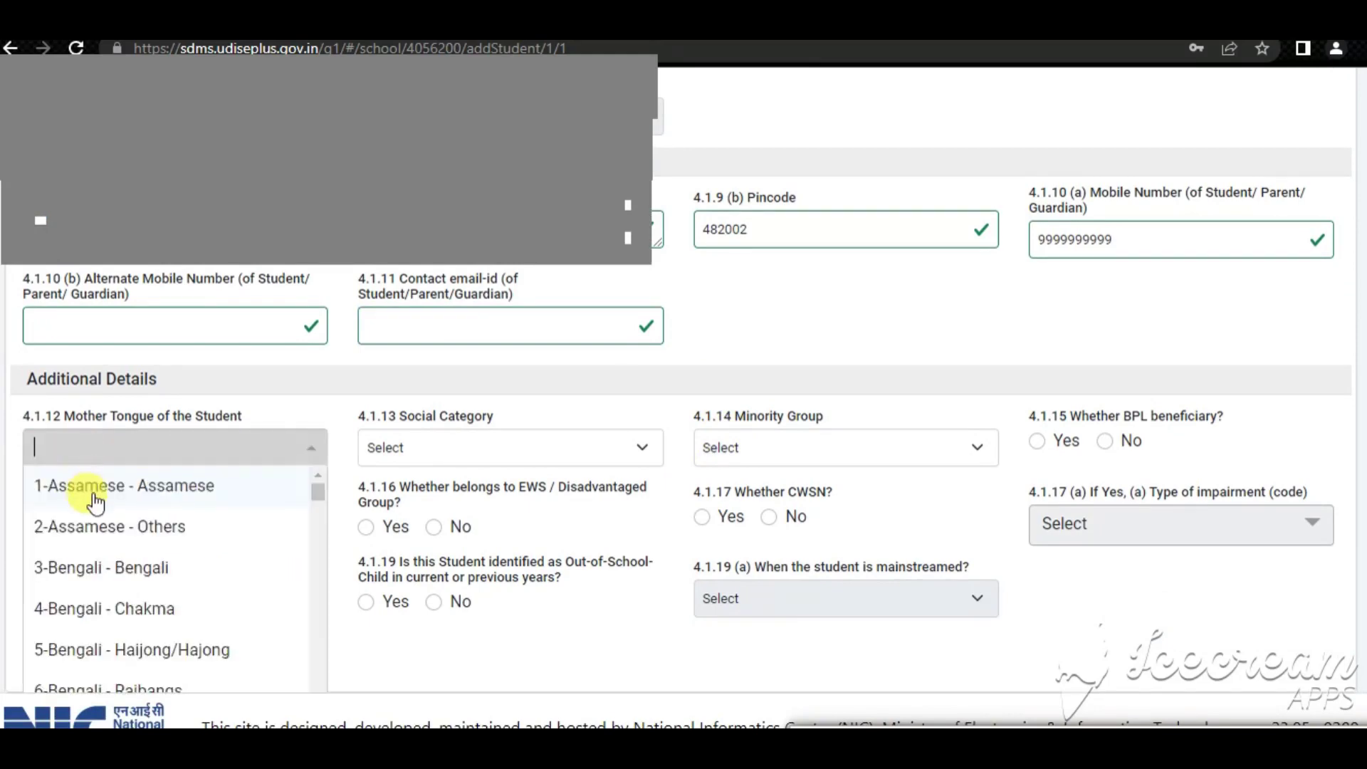
pyautogui.write('42')
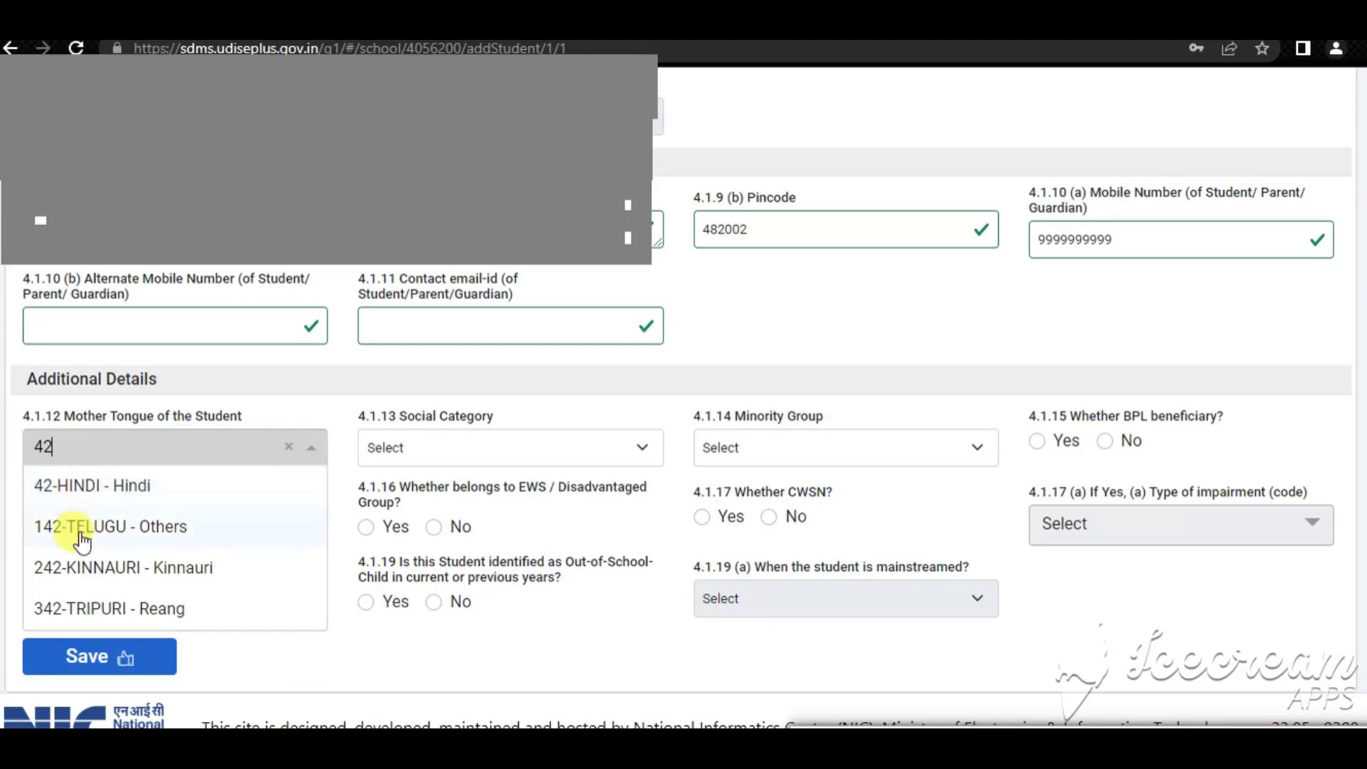
pyautogui.scroll(-1, 81, 541)
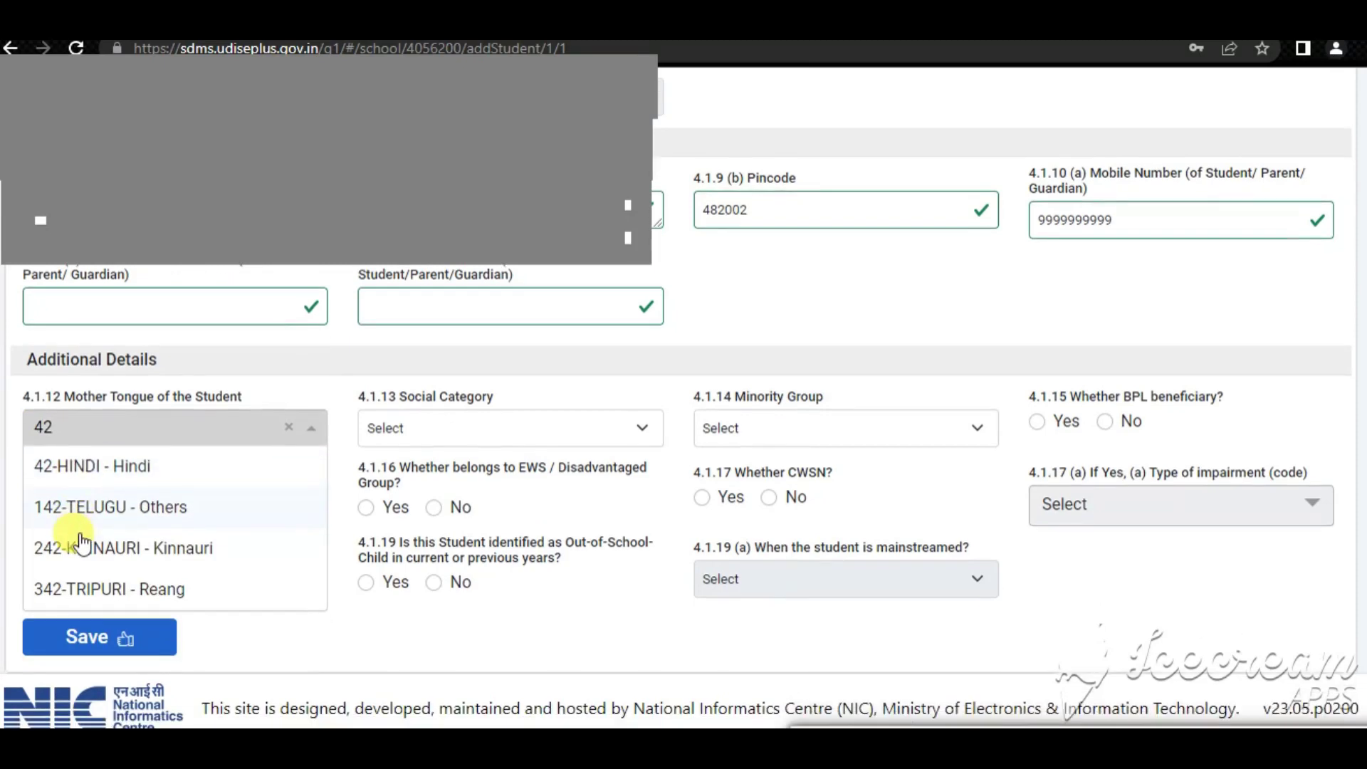
pyautogui.click(93, 470)
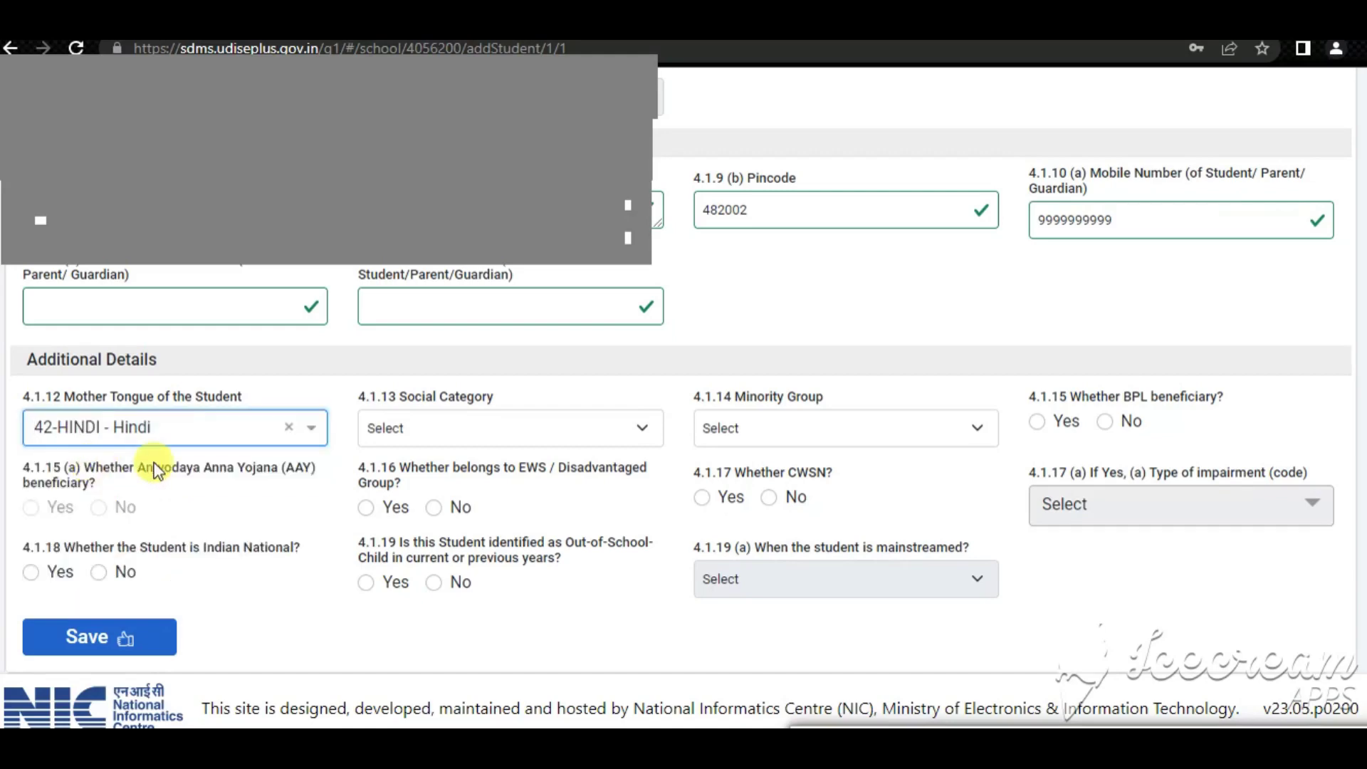
pyautogui.click(397, 428)
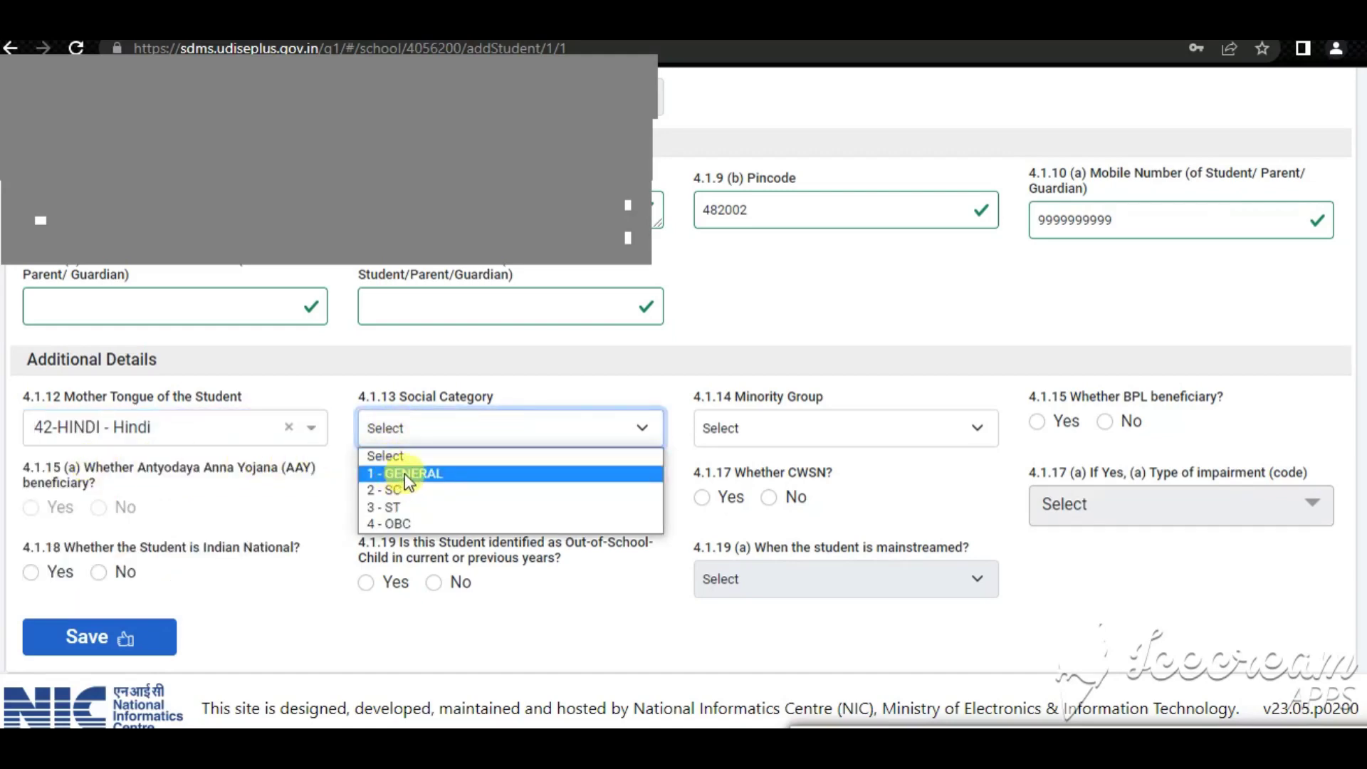
pyautogui.click(403, 473)
pyautogui.click(749, 426)
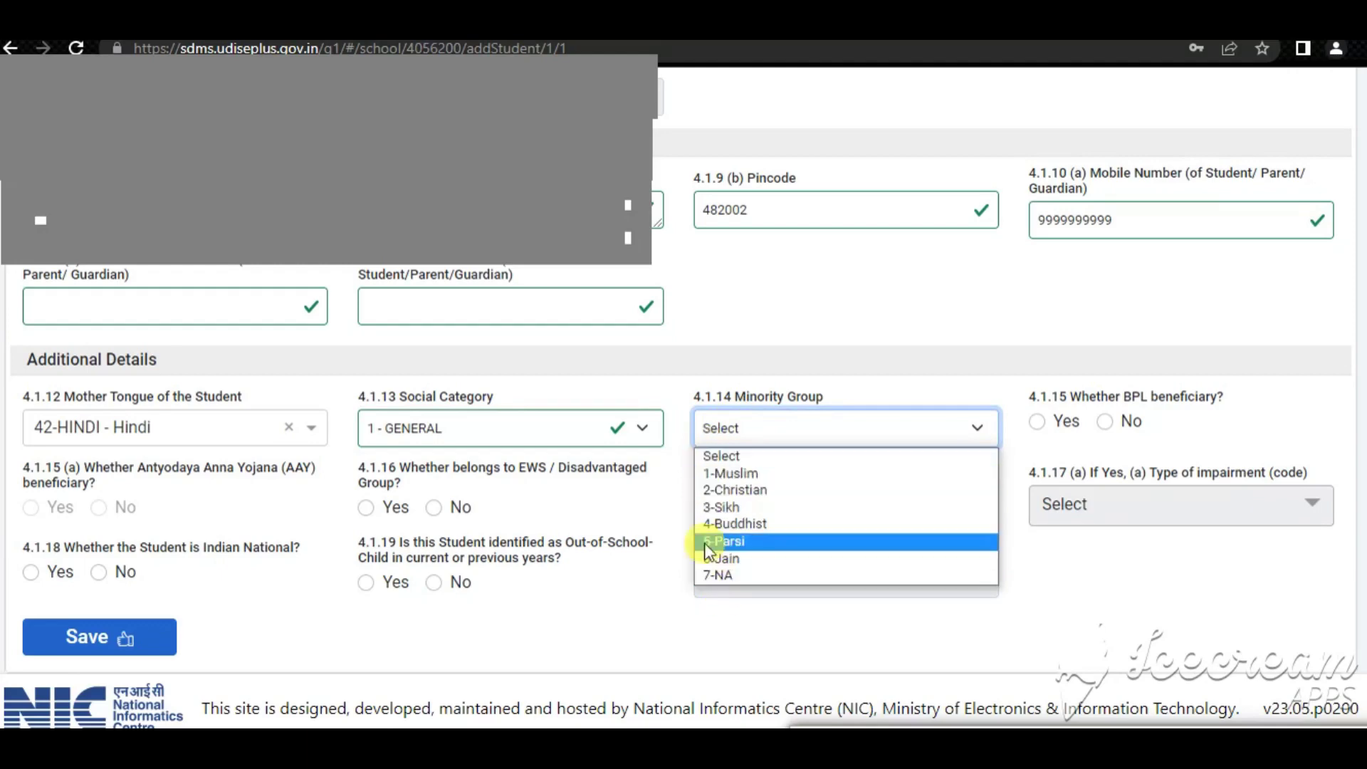
pyautogui.click(723, 575)
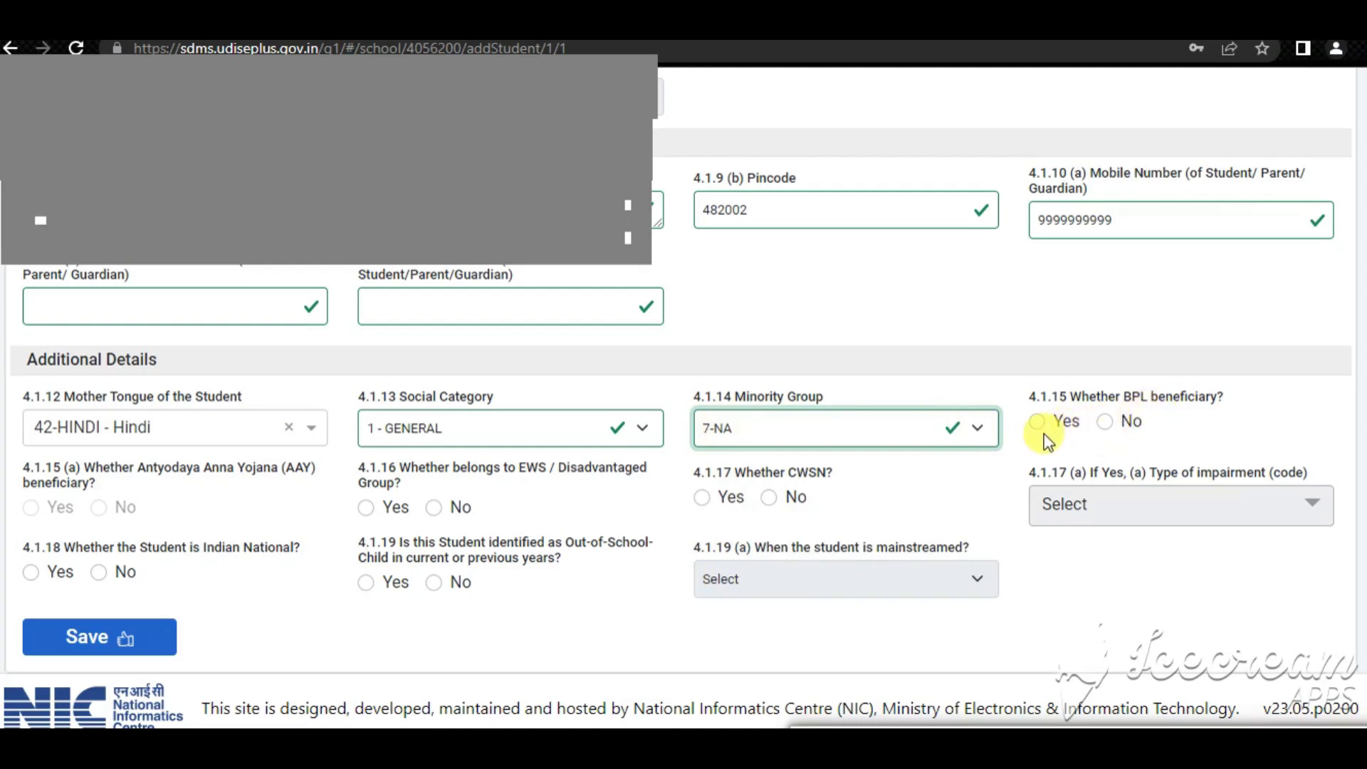
pyautogui.click(1105, 421)
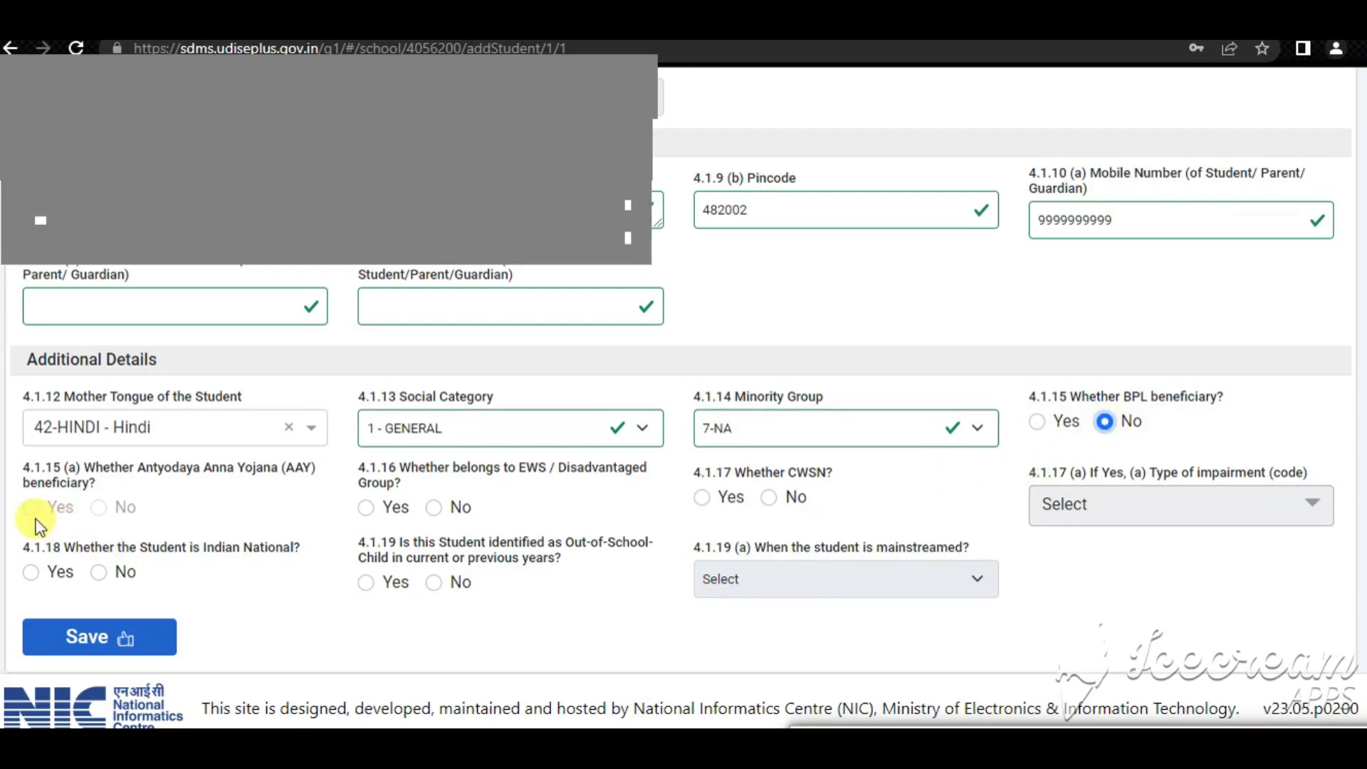
pyautogui.moveTo(44, 507); pyautogui.dragTo(162, 533)
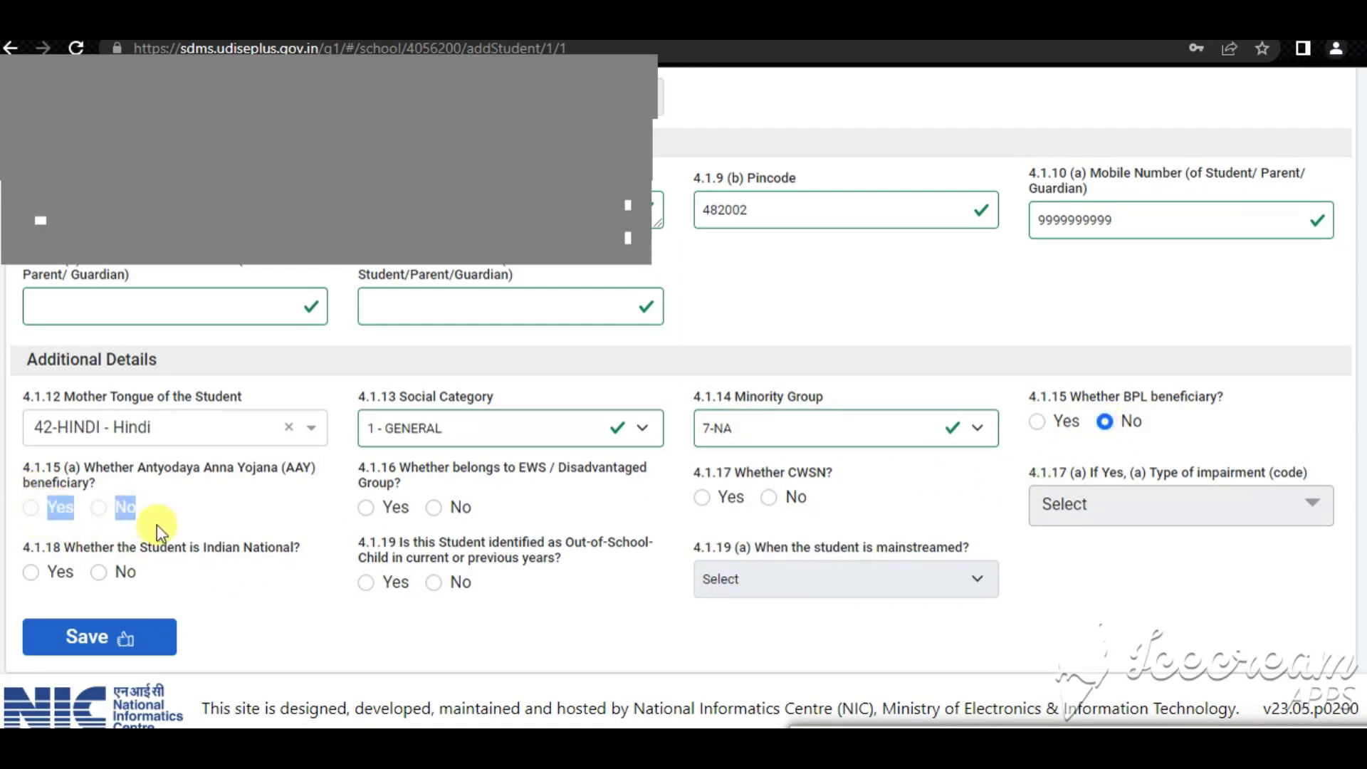
pyautogui.click(147, 517)
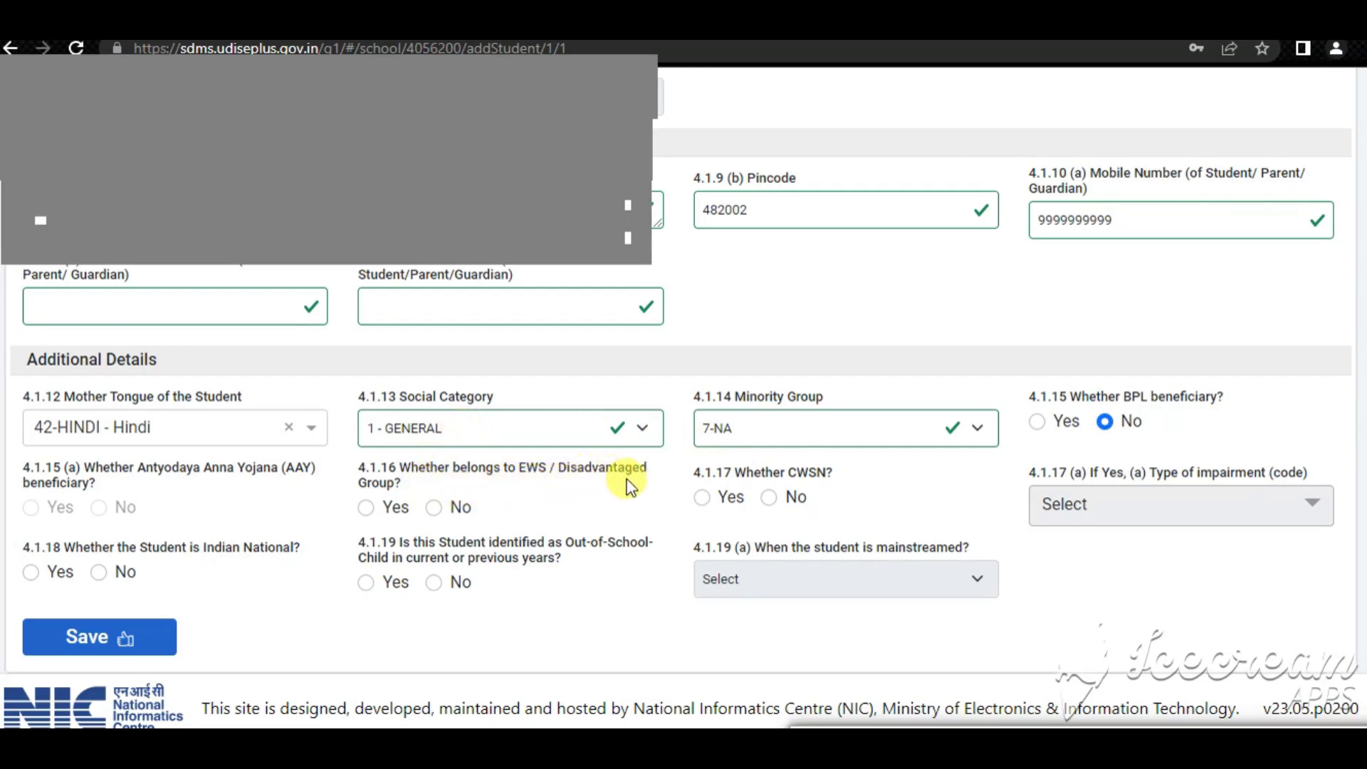
# Change social category to 3 - ST, answer No for EWS and CWSN, and mark Indian national
pyautogui.click(436, 432)
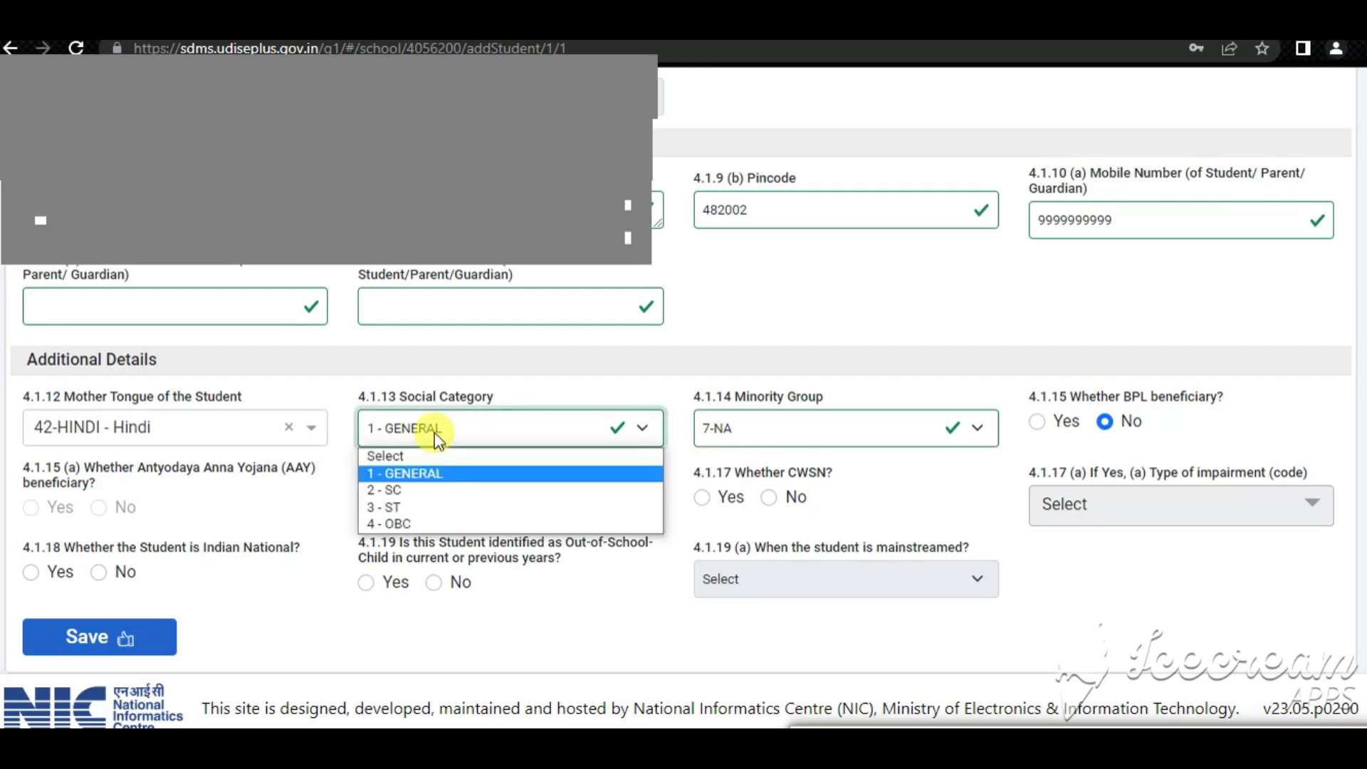
pyautogui.click(403, 507)
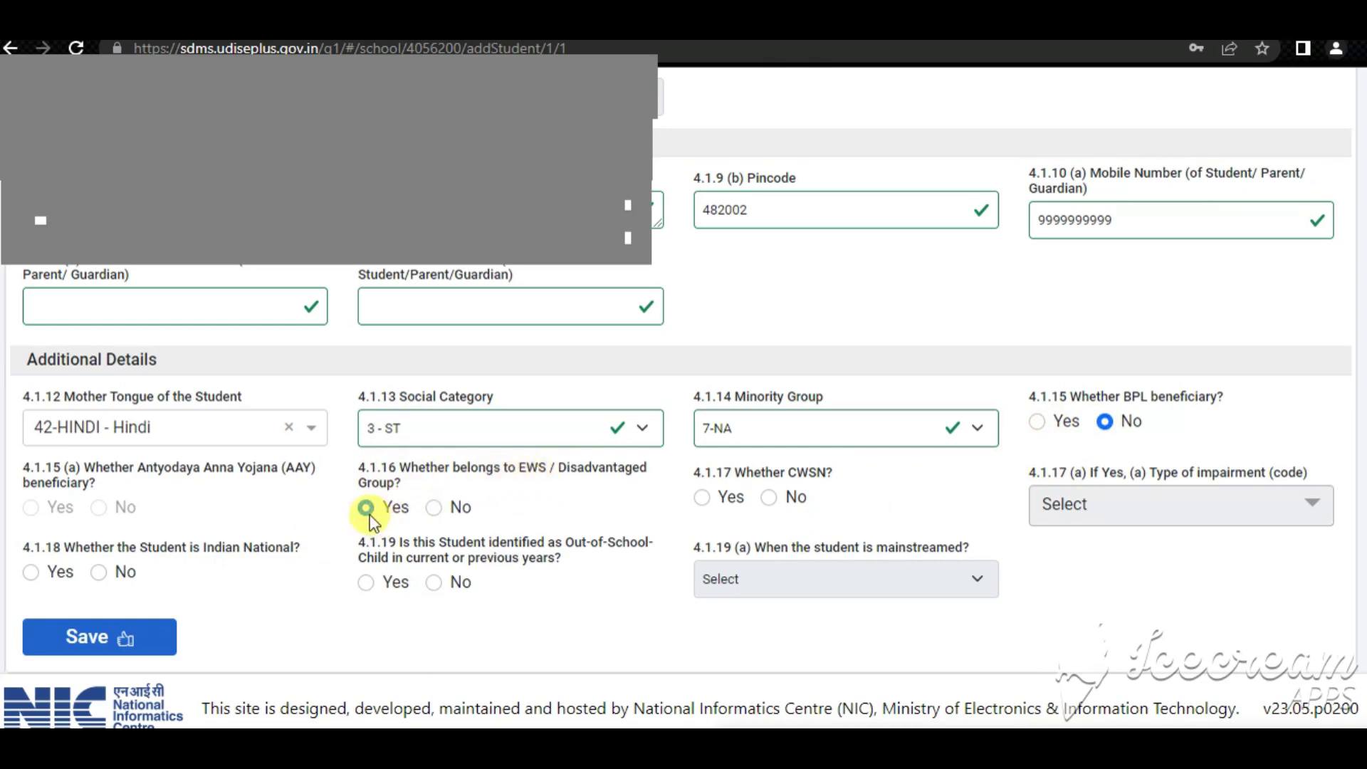
pyautogui.click(435, 507)
pyautogui.click(703, 499)
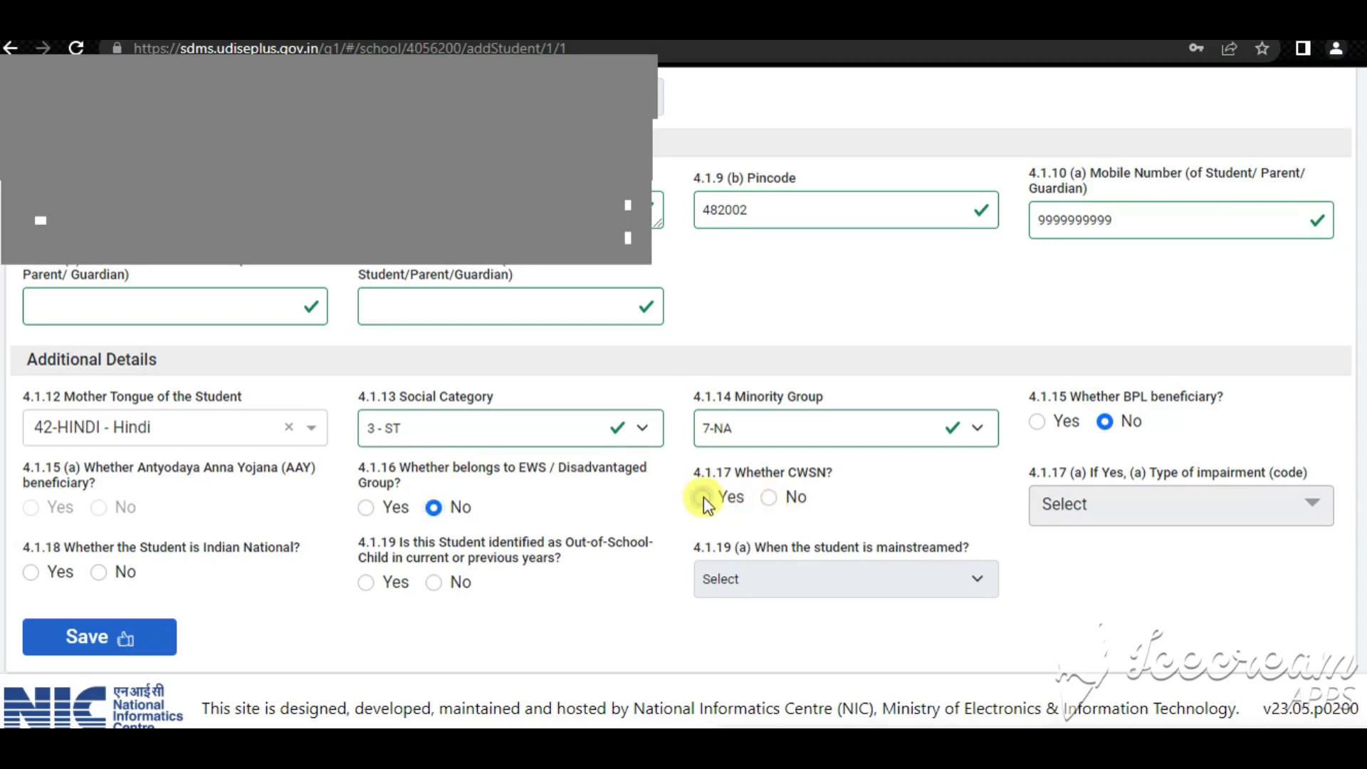
pyautogui.click(768, 498)
pyautogui.click(703, 497)
pyautogui.click(1123, 522)
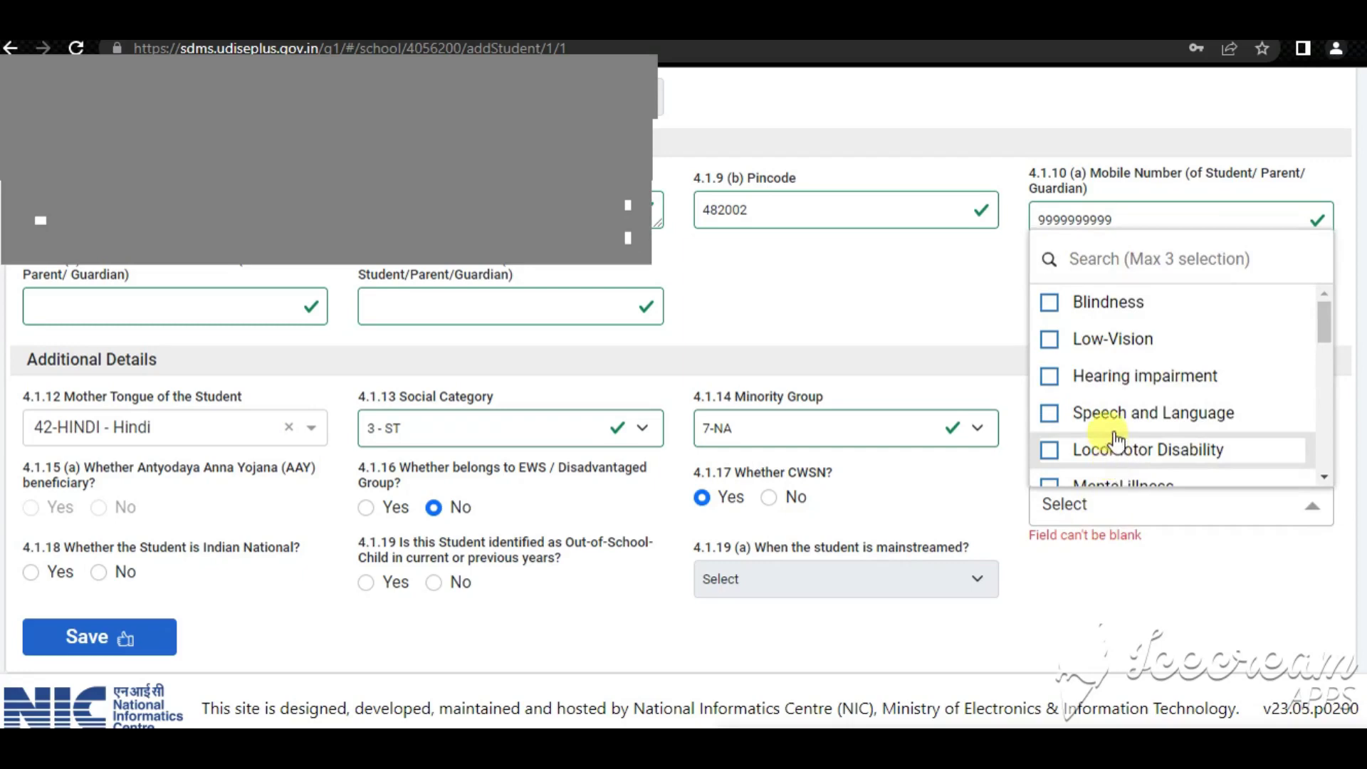
pyautogui.scroll(-3, 1117, 440)
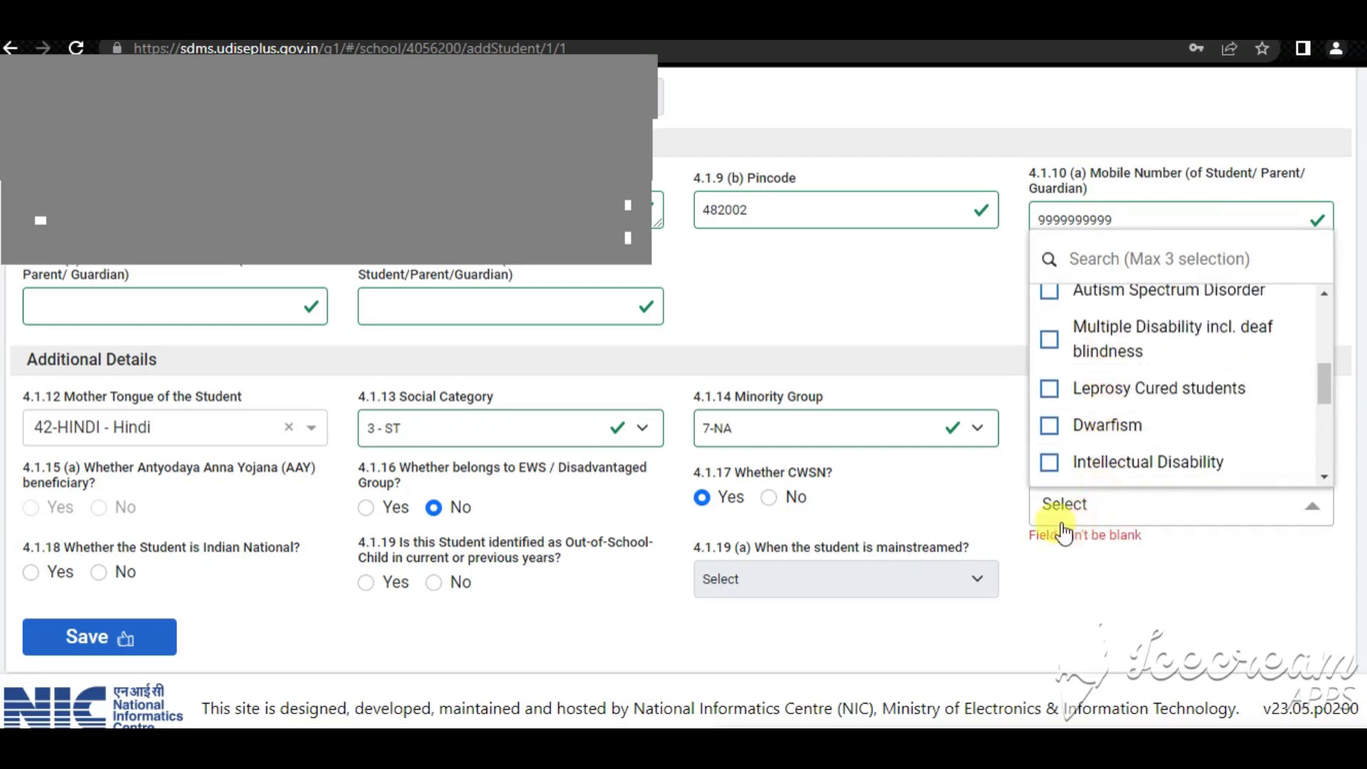
pyautogui.click(771, 498)
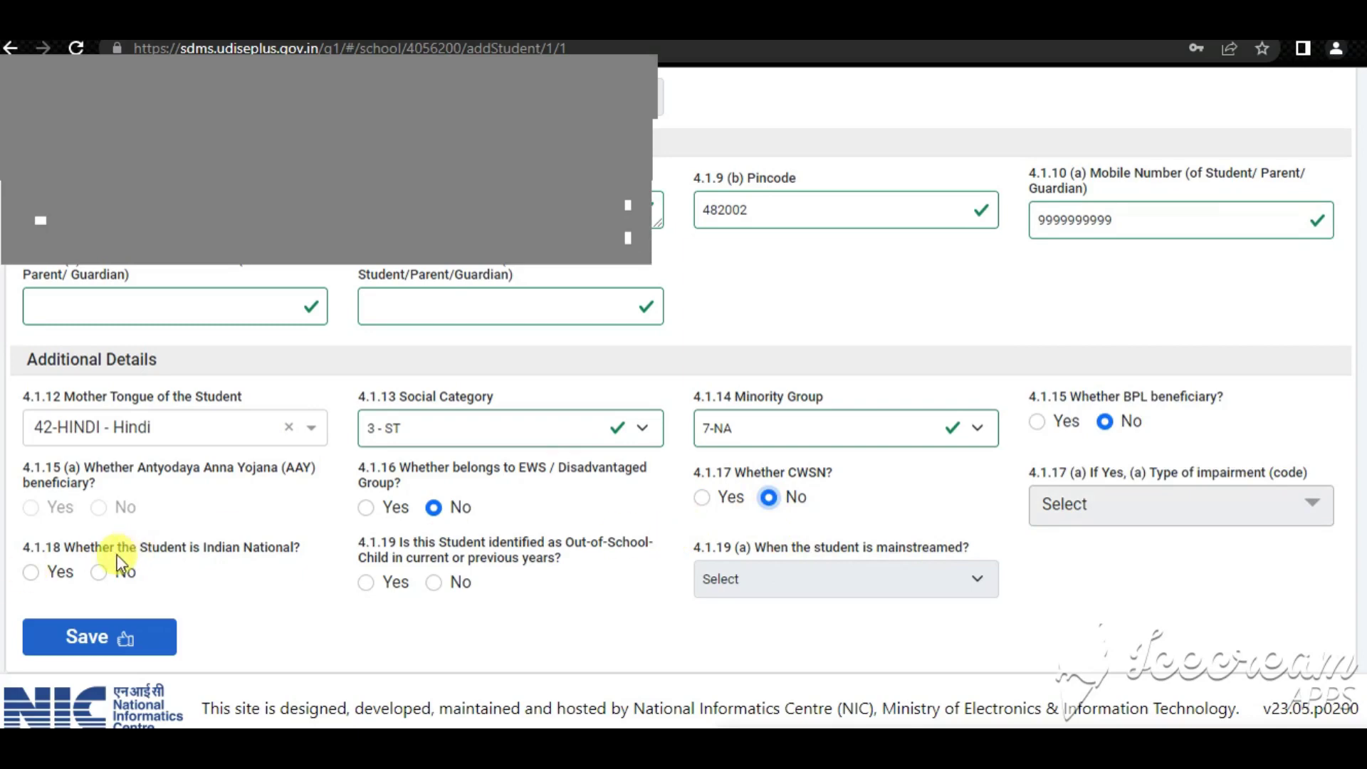
pyautogui.click(30, 572)
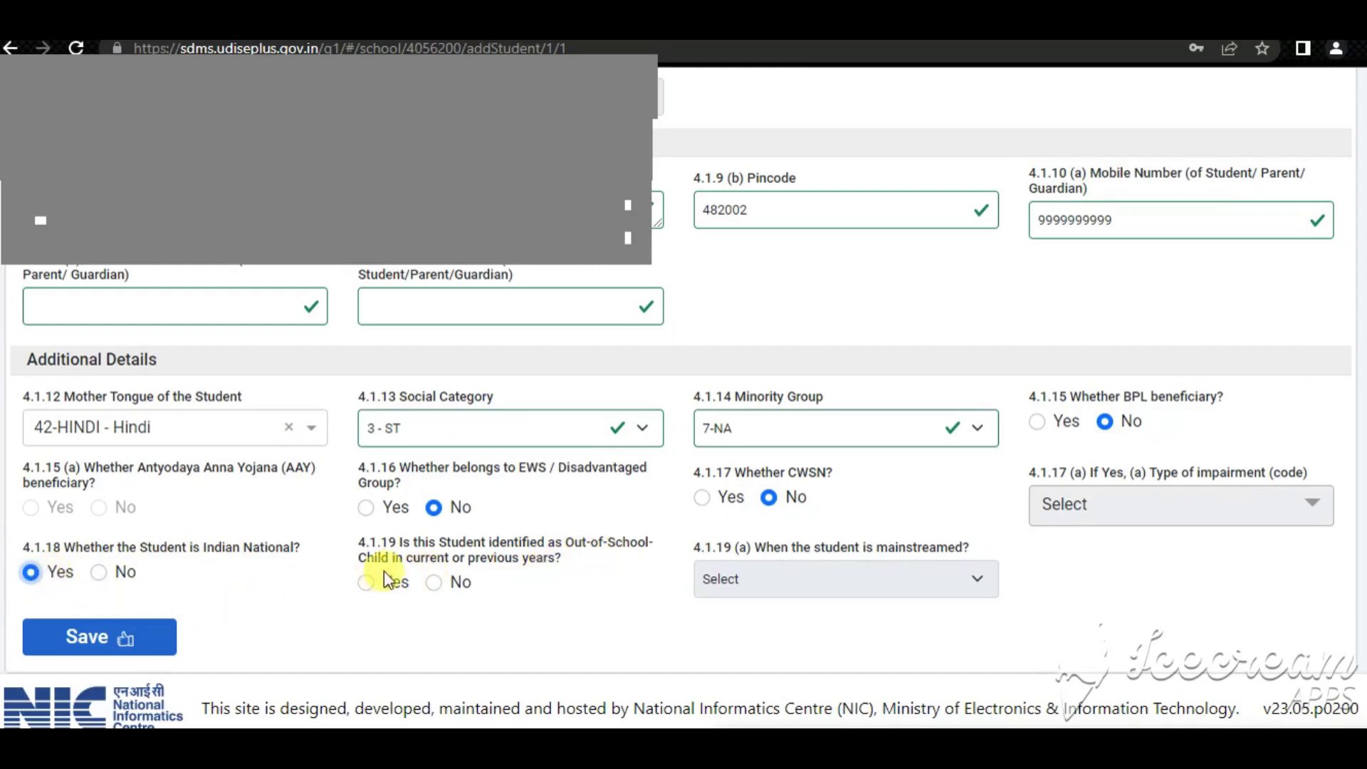
# Answer No to the out-of-school question, then save and confirm the general information
pyautogui.click(433, 583)
pyautogui.click(110, 639)
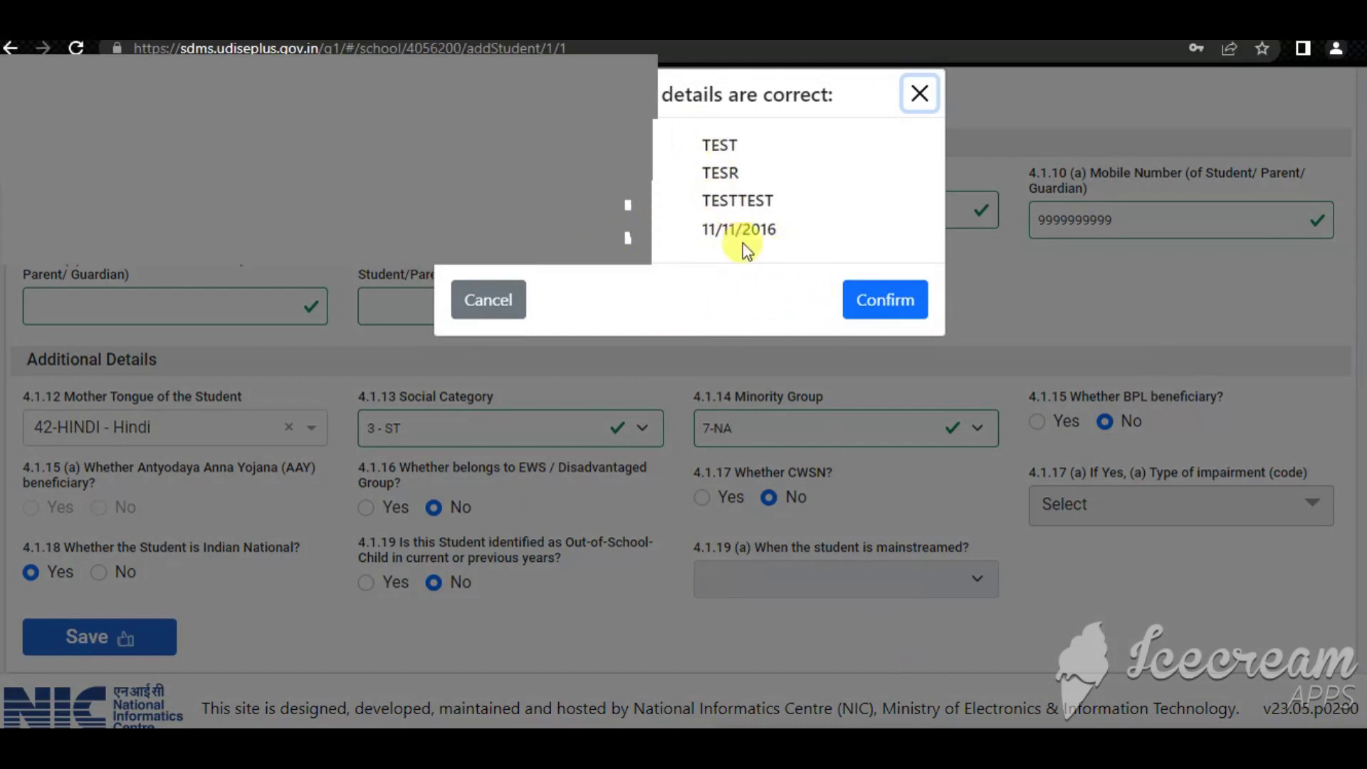
pyautogui.click(874, 301)
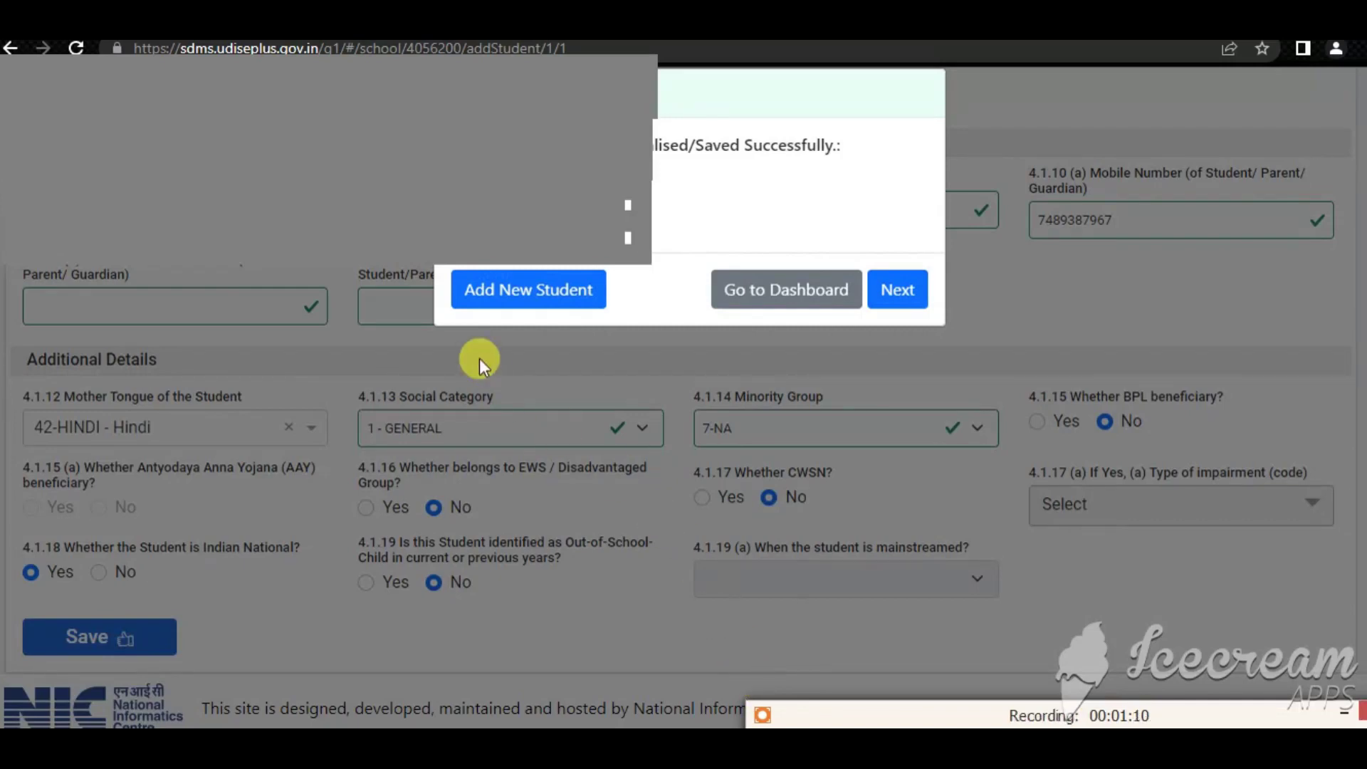
pyautogui.moveTo(434, 249)
pyautogui.mouseDown()
pyautogui.moveTo(459, 291)
pyautogui.moveTo(612, 324)
pyautogui.mouseUp()
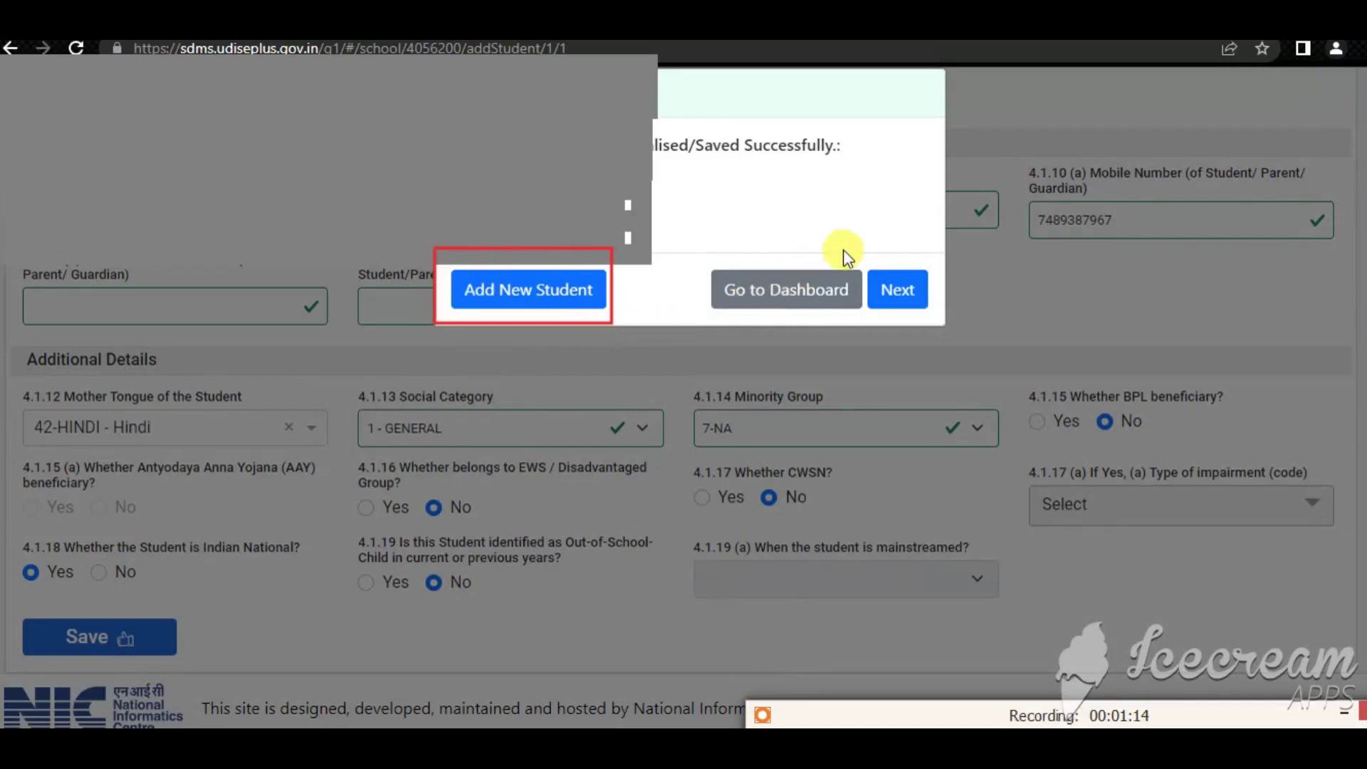
pyautogui.moveTo(852, 257); pyautogui.dragTo(934, 310)
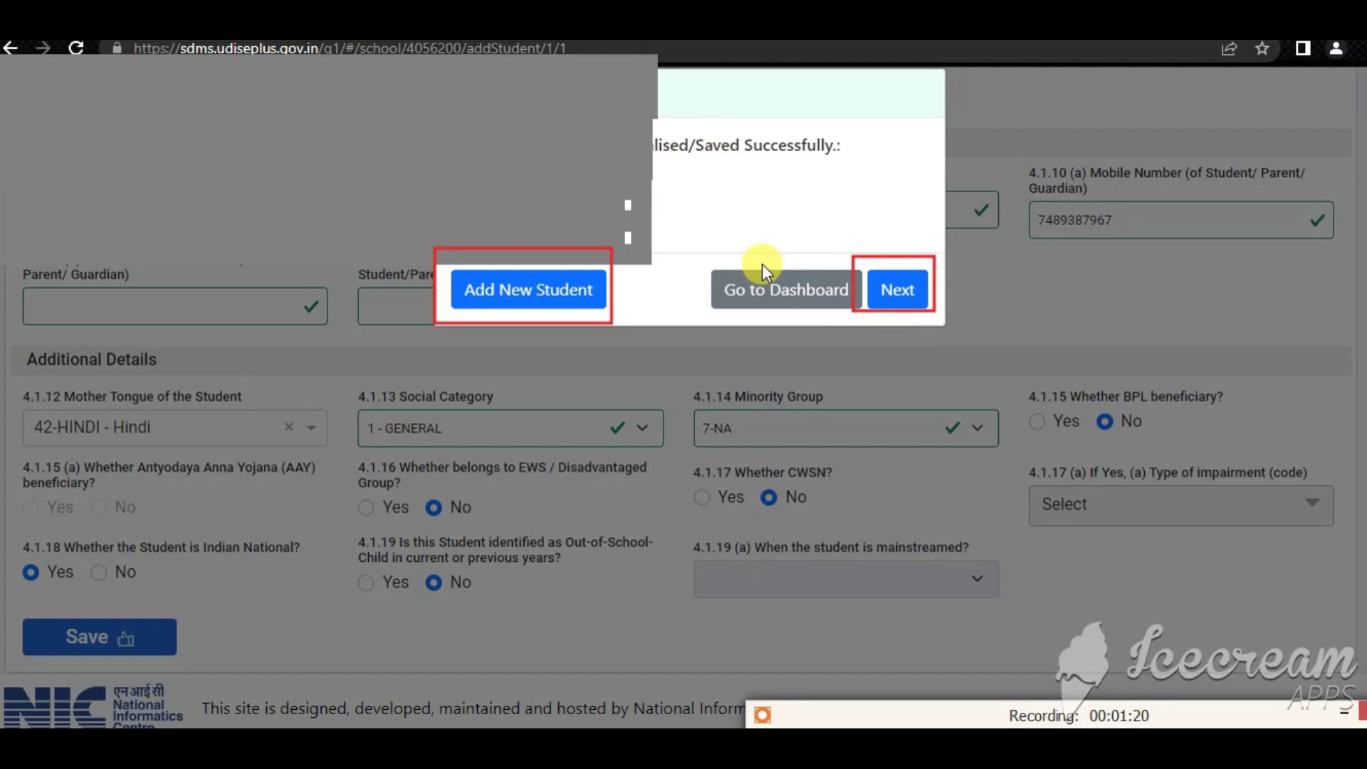
pyautogui.moveTo(891, 314); pyautogui.dragTo(932, 320)
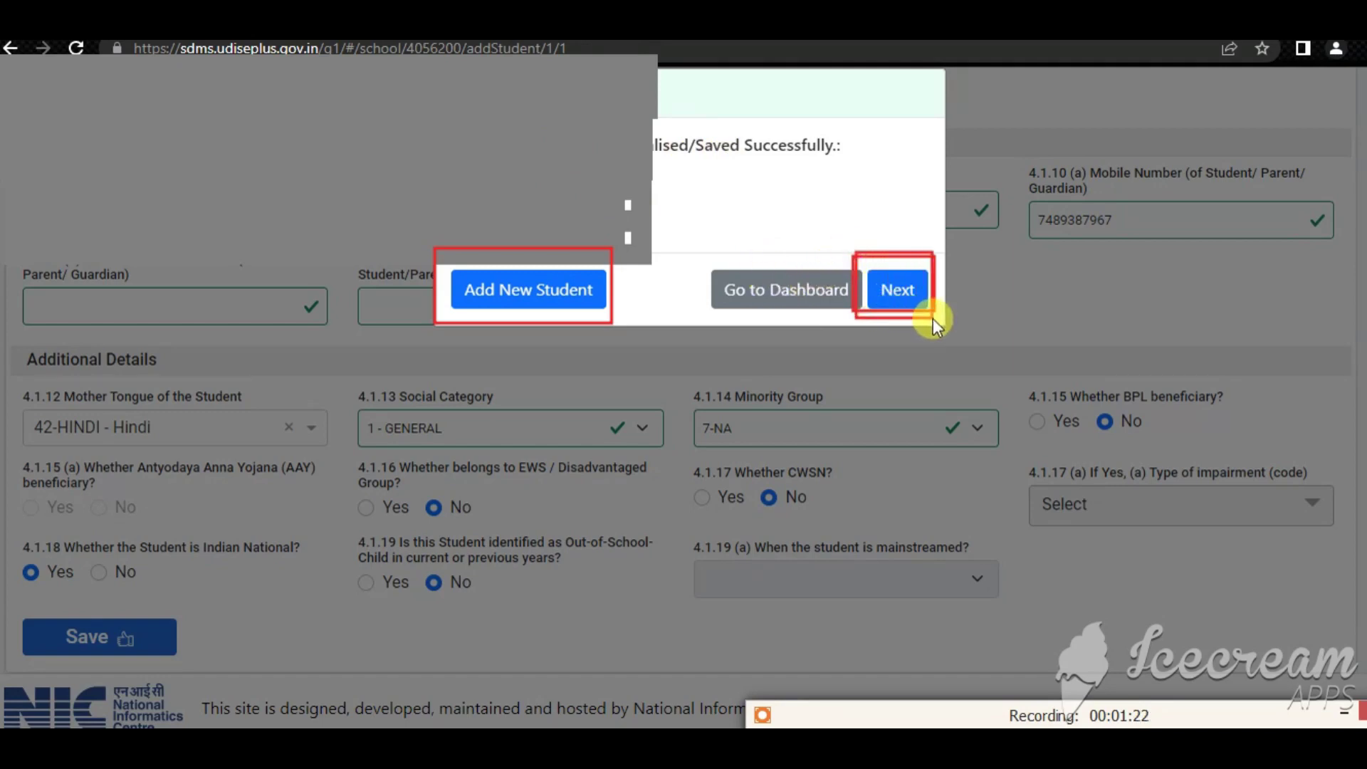
pyautogui.moveTo(450, 262); pyautogui.dragTo(609, 323)
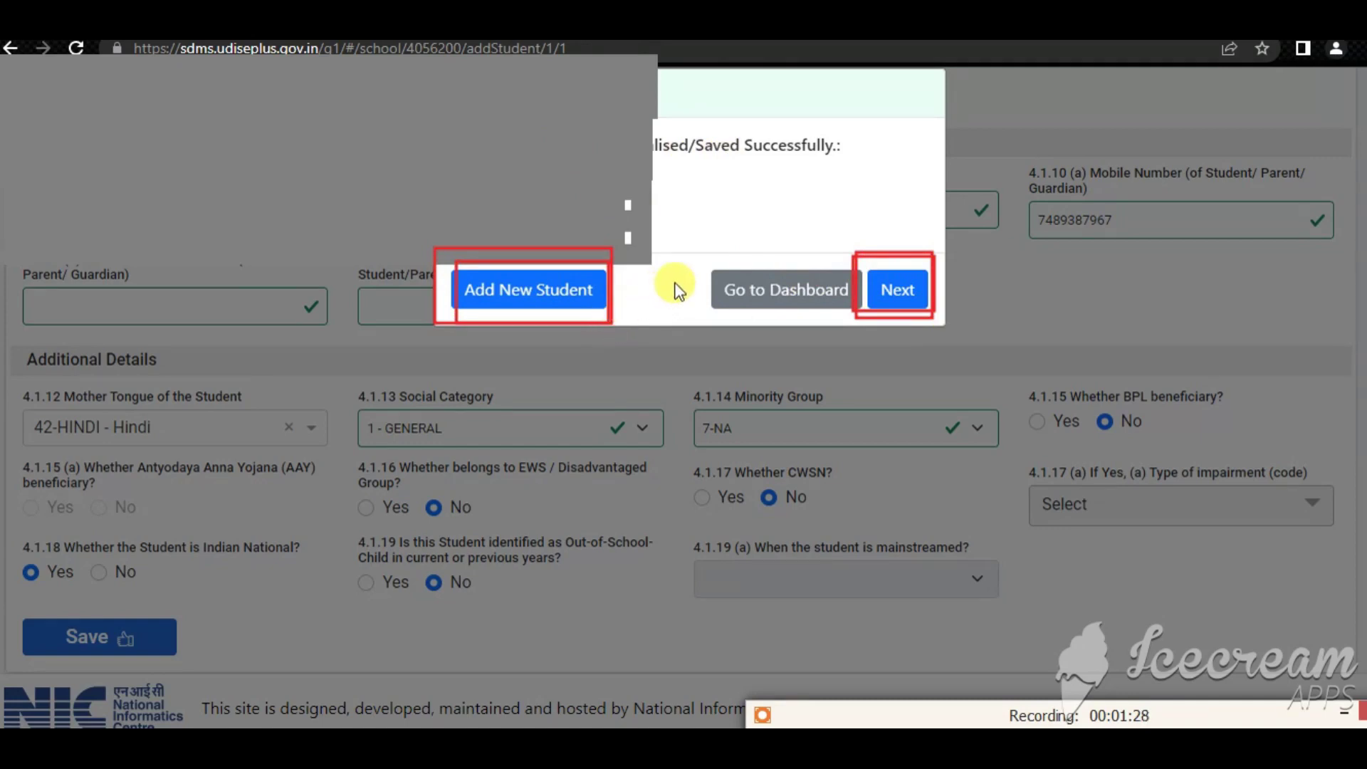
pyautogui.hotkey('ctrl', 'z')
pyautogui.hotkey('ctrl', 'z')
pyautogui.hotkey('ctrl', 'z')
pyautogui.hotkey('ctrl', 'z')
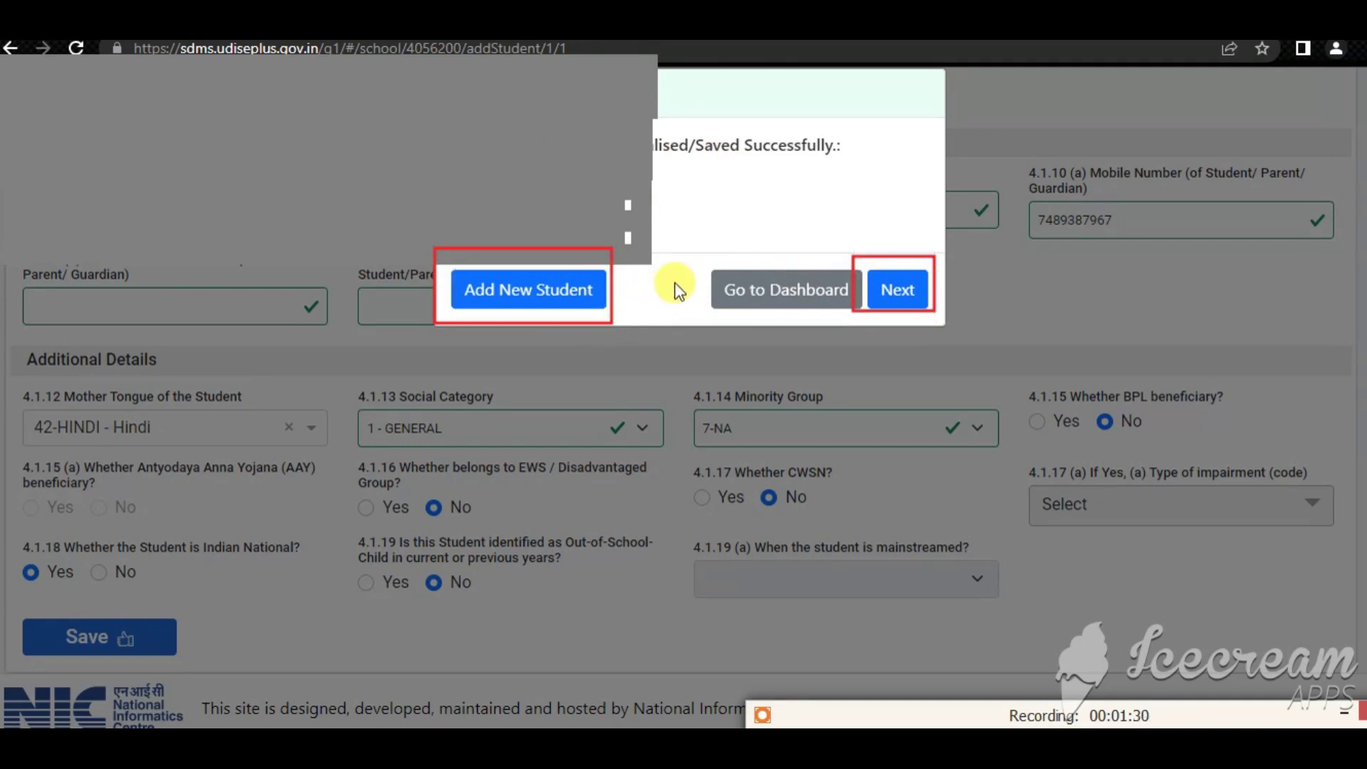
pyautogui.moveTo(864, 254)
pyautogui.mouseDown()
pyautogui.moveTo(878, 327)
pyautogui.moveTo(936, 325)
pyautogui.mouseUp()
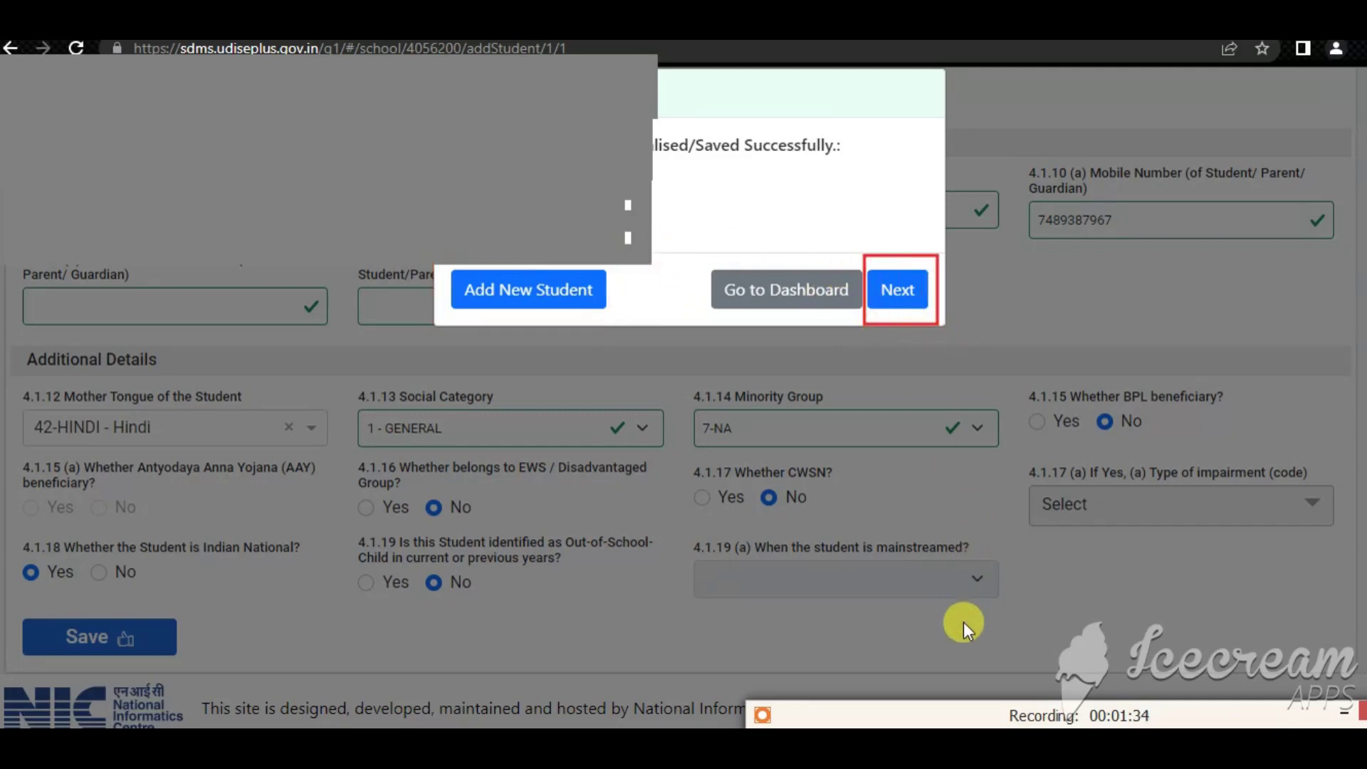
pyautogui.press('Return')
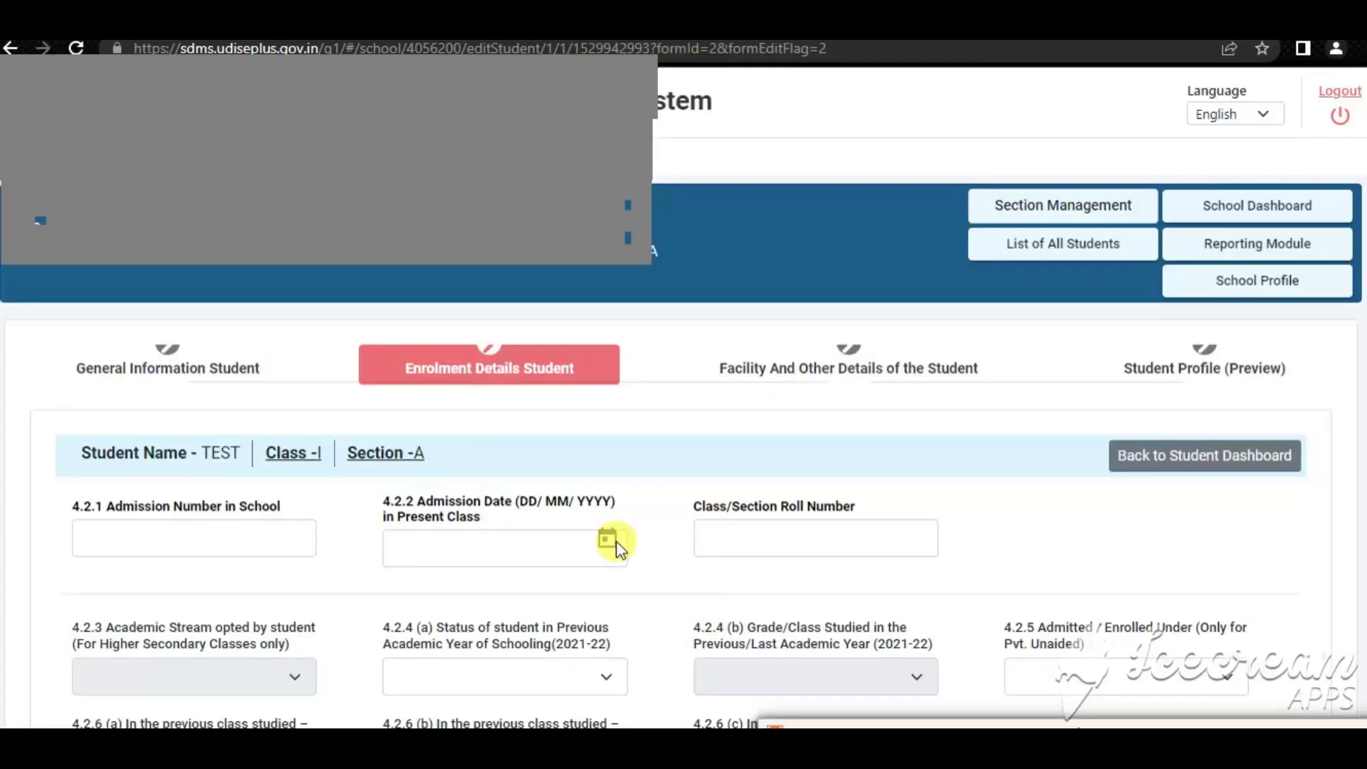
pyautogui.moveTo(57, 335)
pyautogui.mouseDown()
pyautogui.moveTo(250, 408)
pyautogui.moveTo(284, 406)
pyautogui.mouseUp()
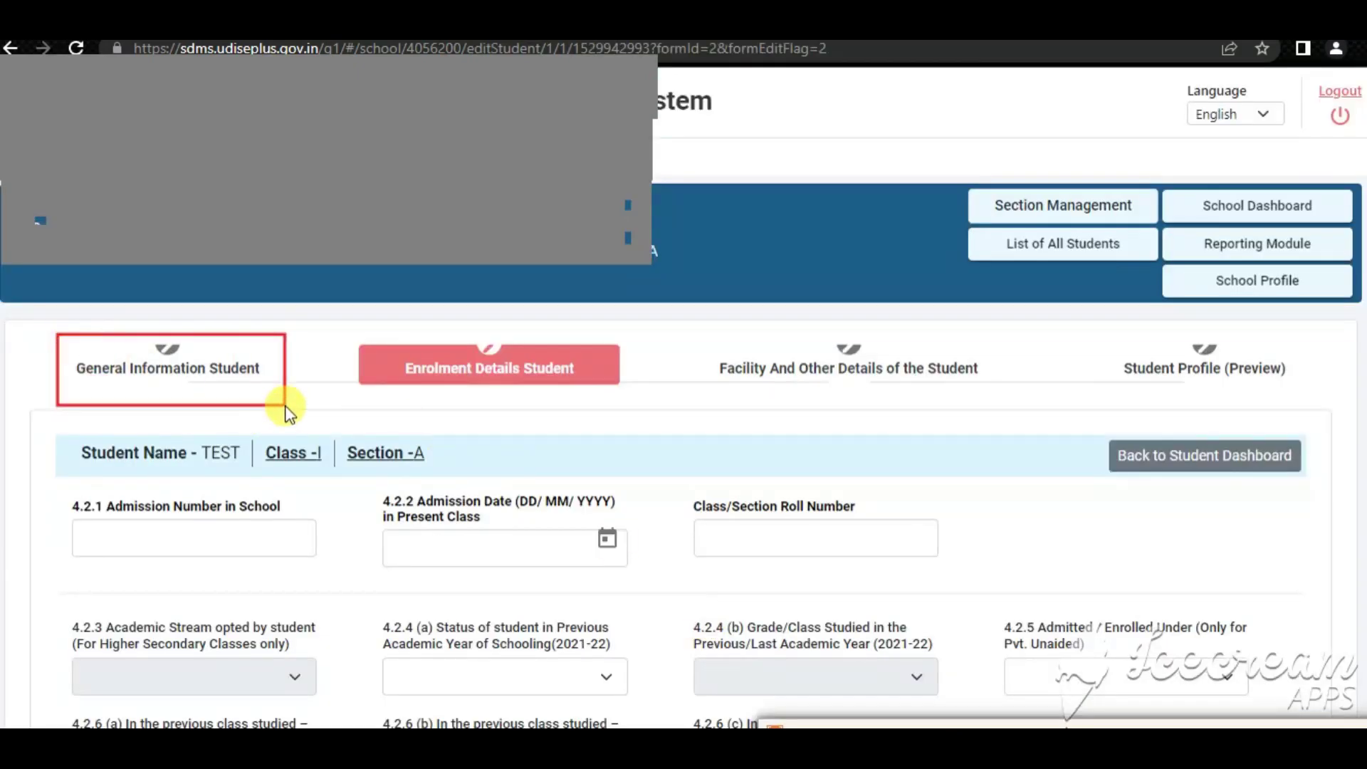
pyautogui.moveTo(347, 321)
pyautogui.mouseDown()
pyautogui.moveTo(406, 384)
pyautogui.moveTo(617, 405)
pyautogui.mouseUp()
pyautogui.moveTo(690, 319)
pyautogui.mouseDown()
pyautogui.moveTo(863, 411)
pyautogui.moveTo(1017, 409)
pyautogui.mouseUp()
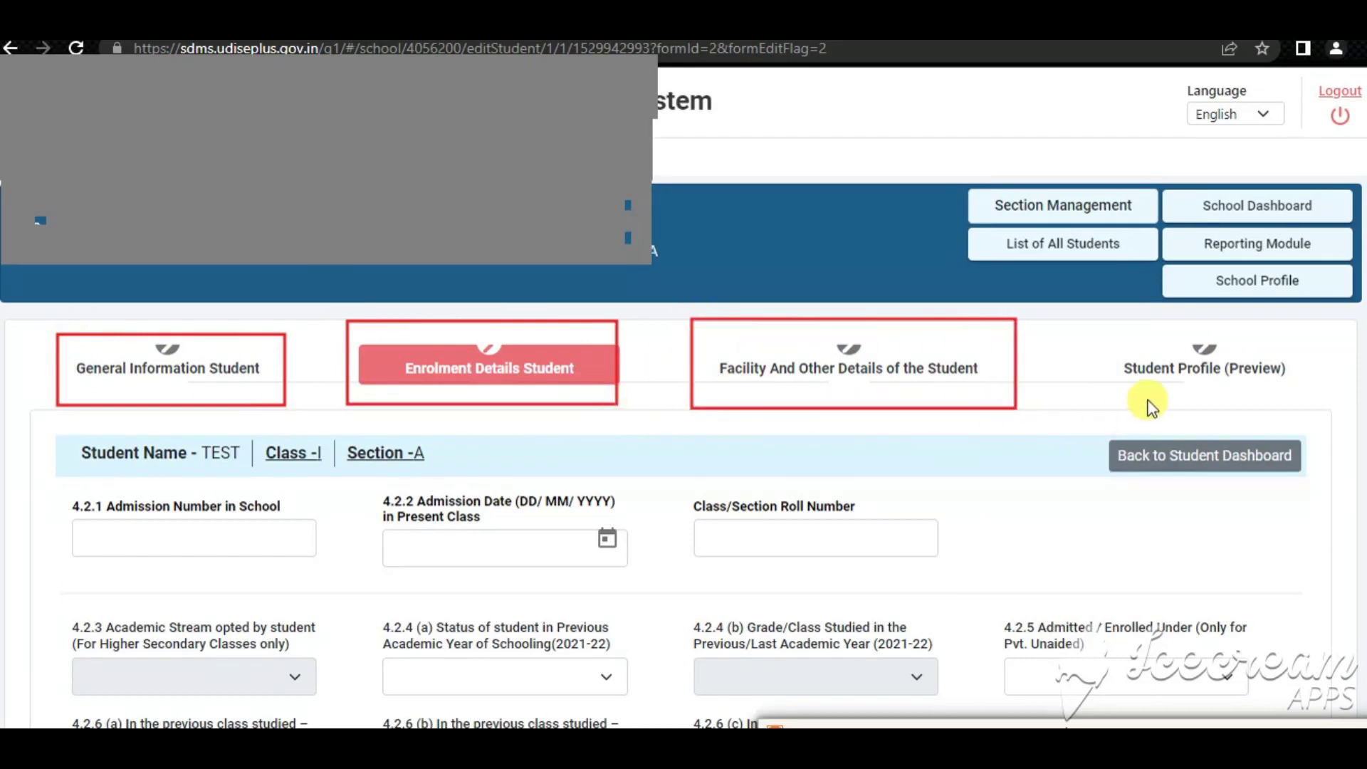
pyautogui.moveTo(1111, 337)
pyautogui.mouseDown()
pyautogui.moveTo(1242, 405)
pyautogui.moveTo(1315, 398)
pyautogui.mouseUp()
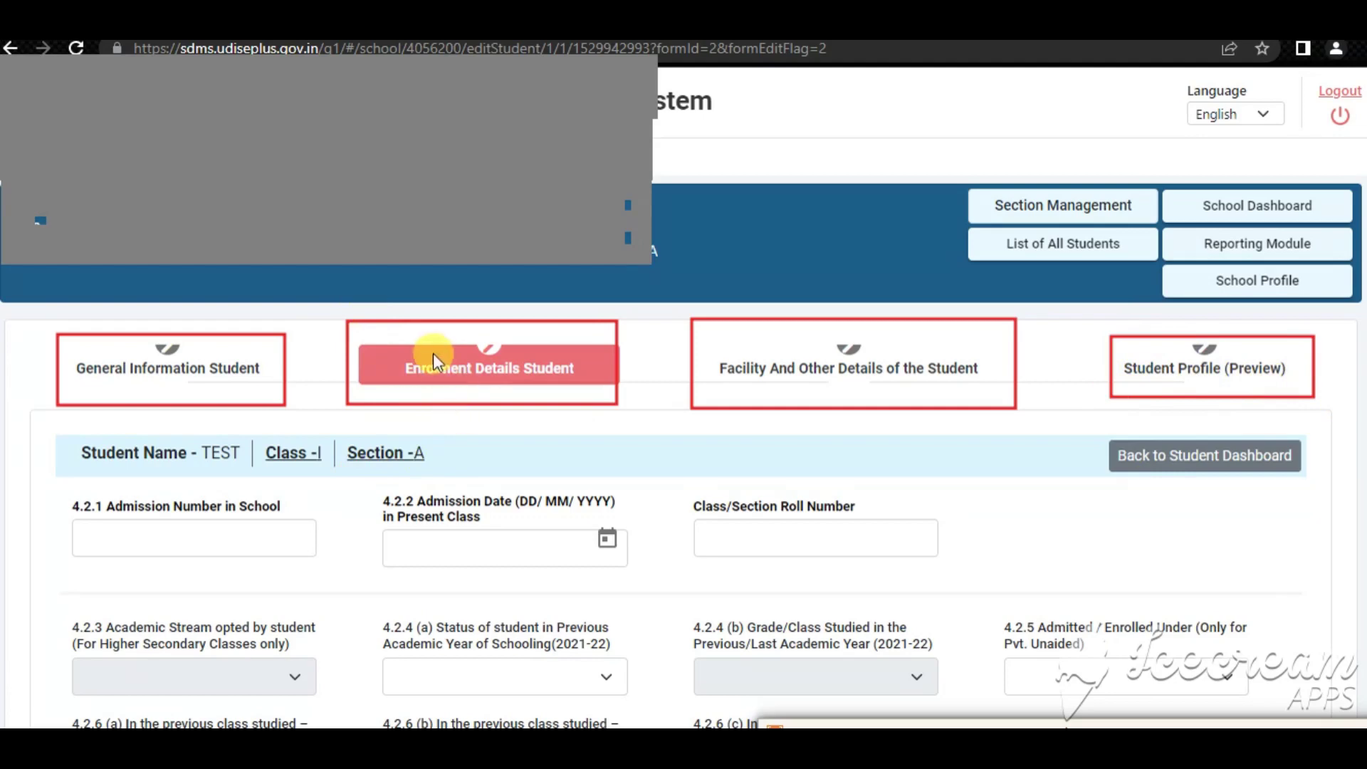
pyautogui.moveTo(368, 335); pyautogui.dragTo(607, 391)
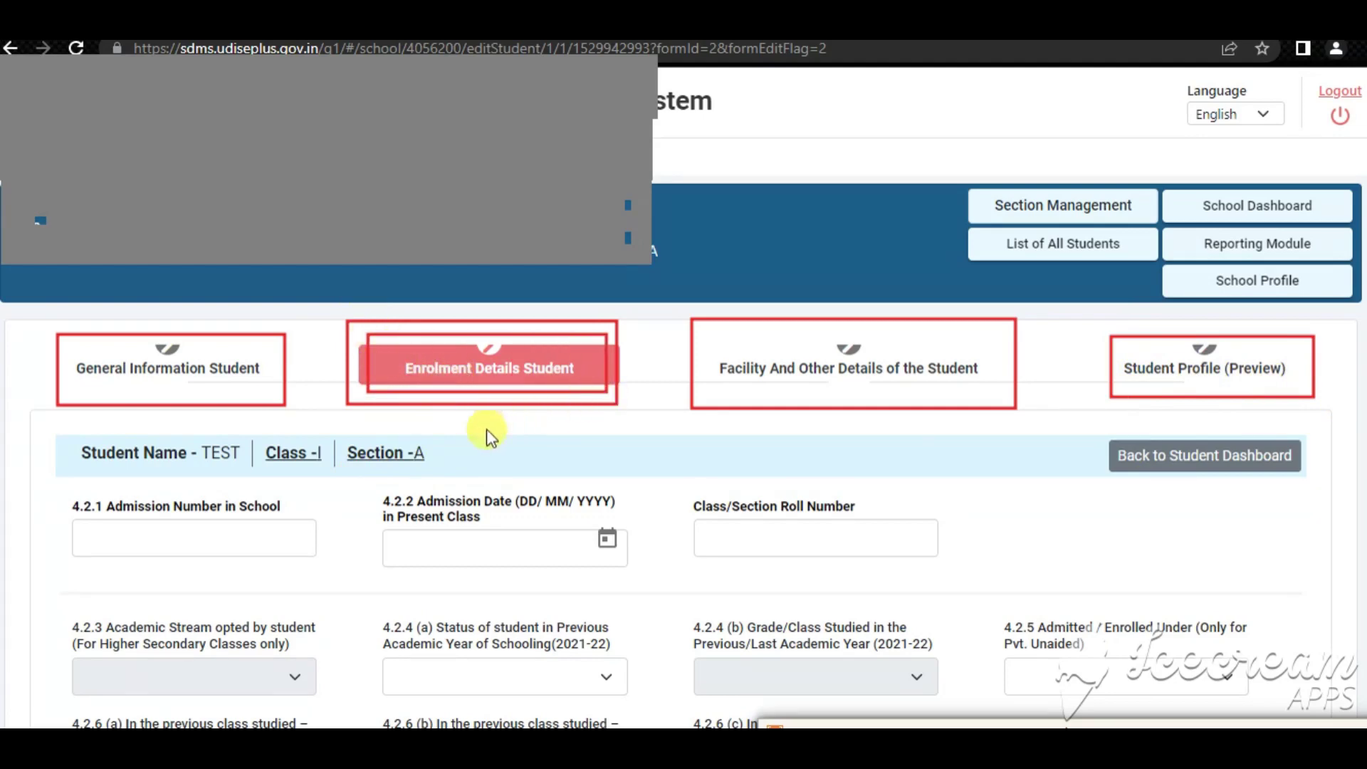
pyautogui.moveTo(82, 524); pyautogui.dragTo(309, 569)
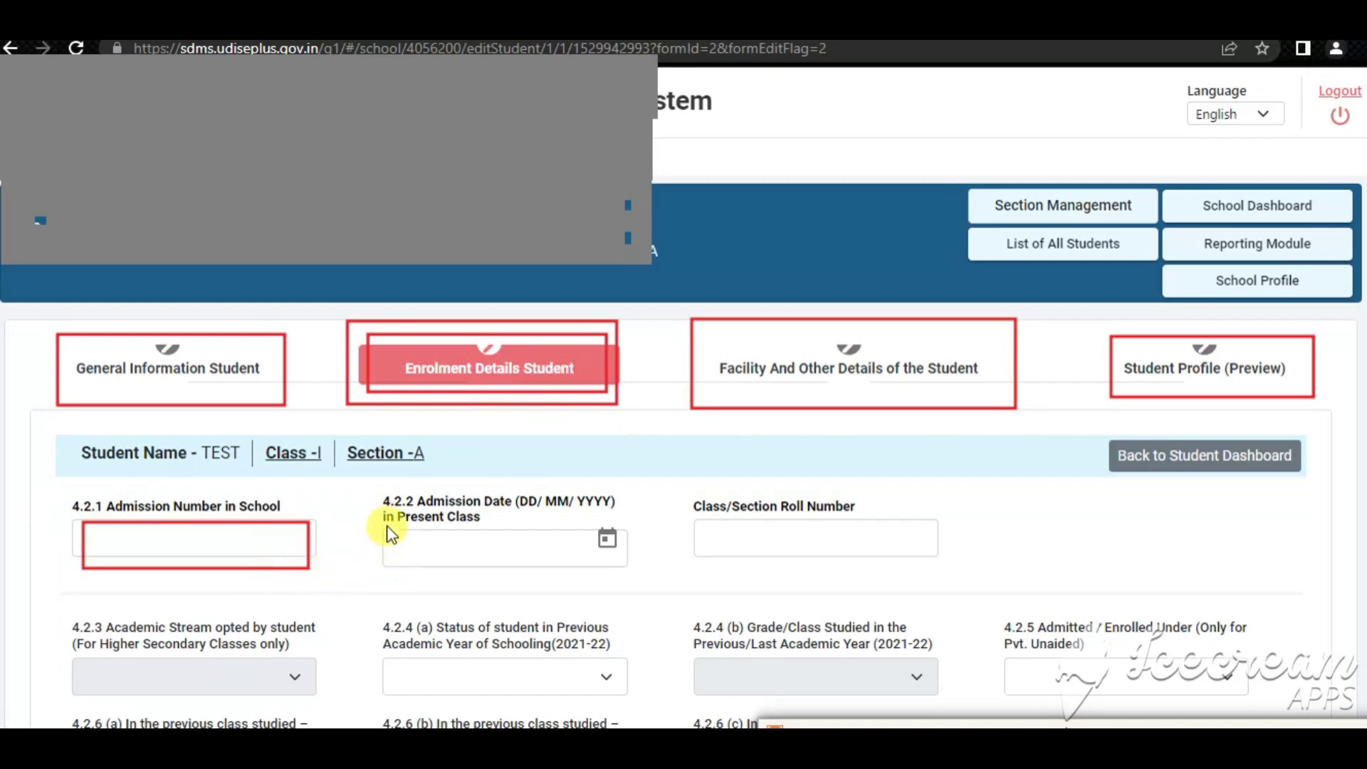
pyautogui.moveTo(387, 527)
pyautogui.mouseDown()
pyautogui.moveTo(564, 588)
pyautogui.moveTo(604, 582)
pyautogui.moveTo(599, 567)
pyautogui.mouseUp()
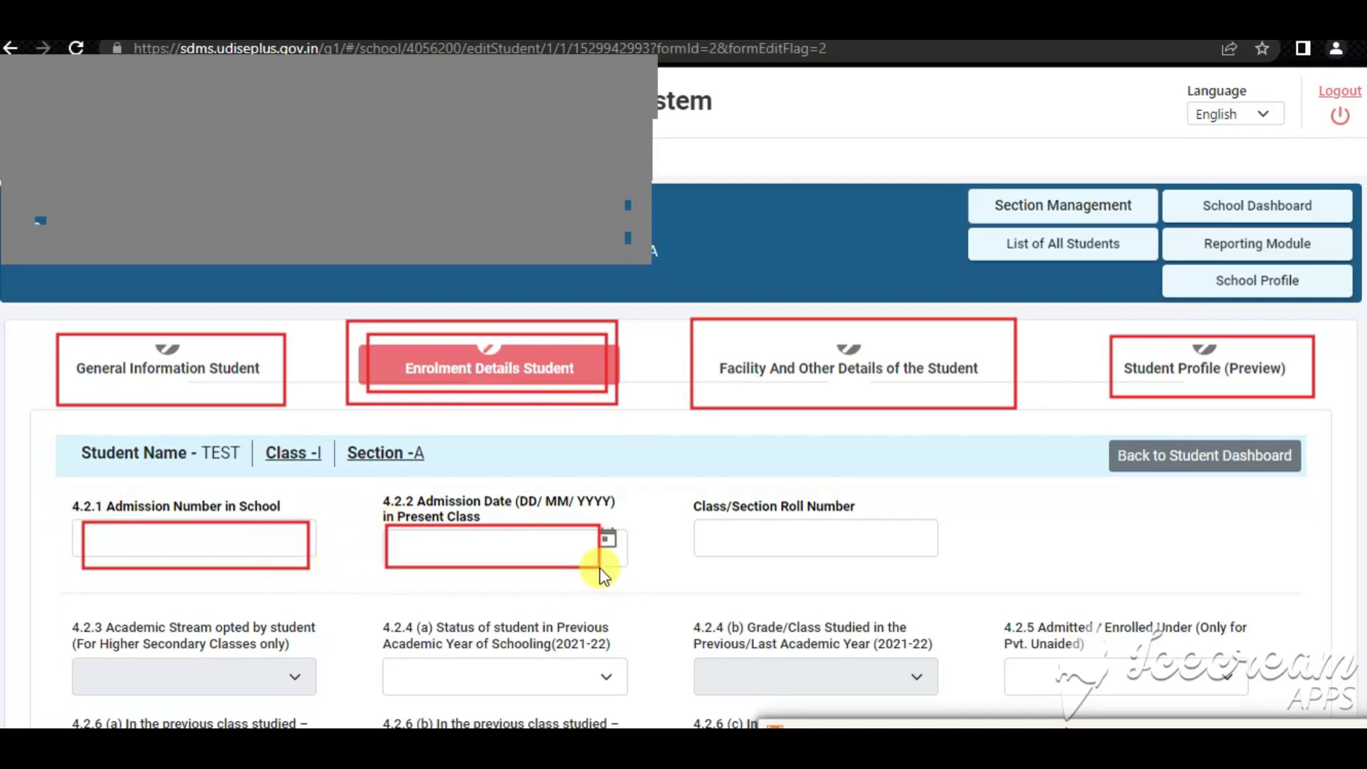
pyautogui.moveTo(683, 510)
pyautogui.mouseDown()
pyautogui.moveTo(888, 565)
pyautogui.moveTo(934, 556)
pyautogui.mouseUp()
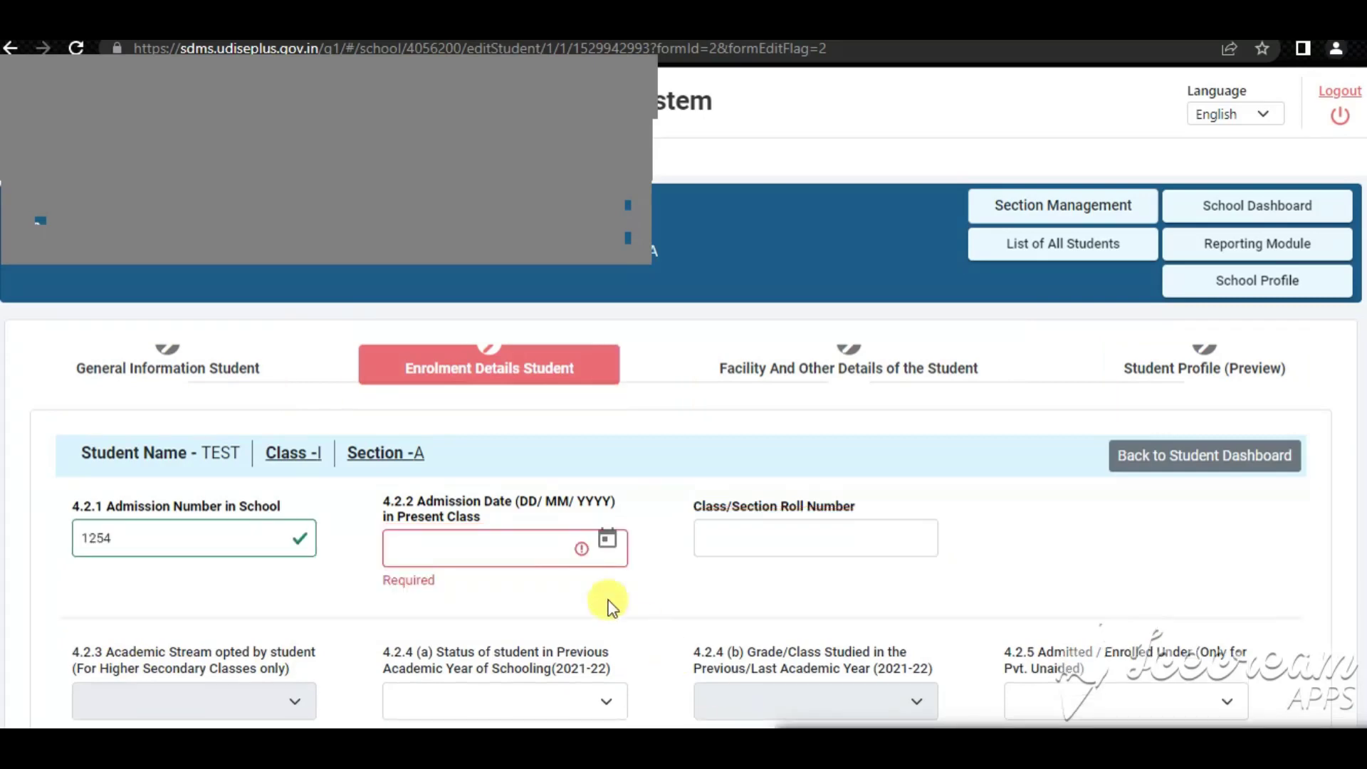
# Enter admission date 18/06/2022 and class roll number 101
pyautogui.click(427, 552)
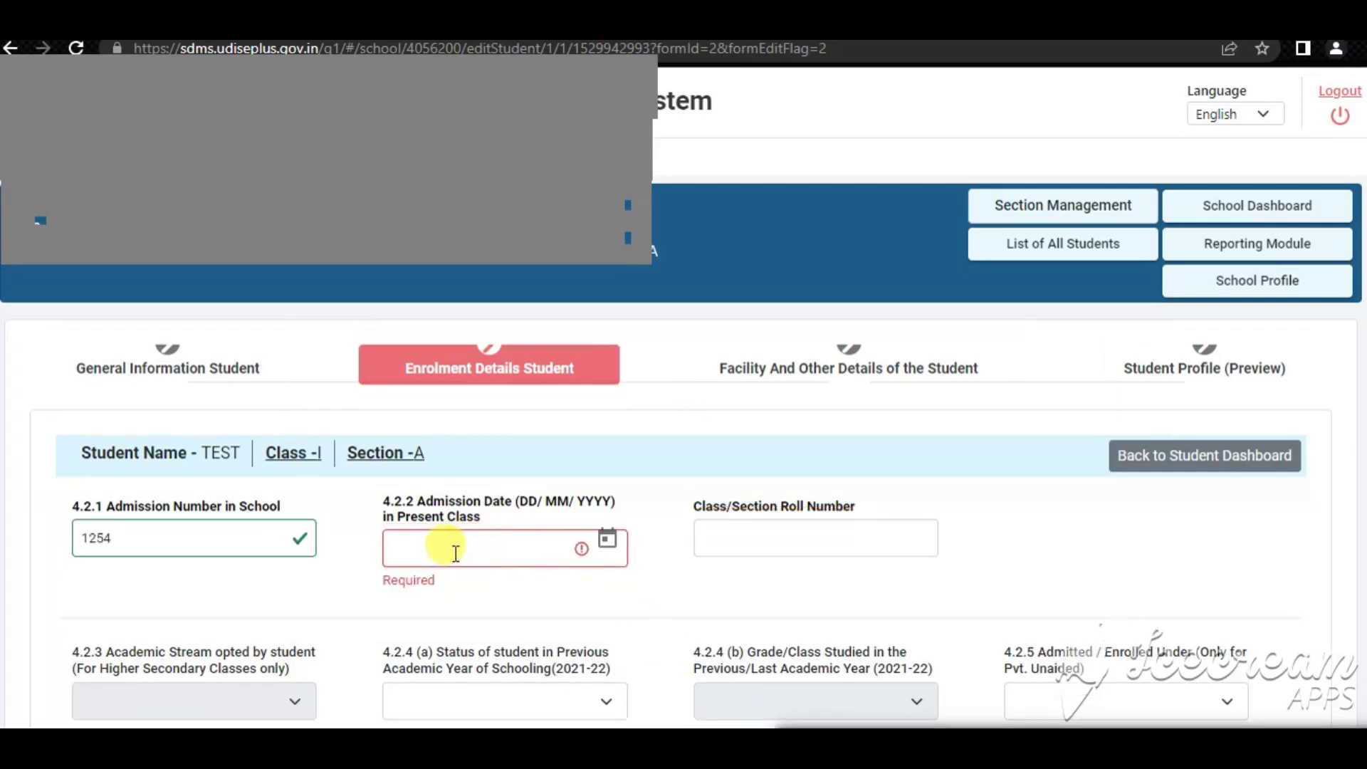
pyautogui.click(443, 561)
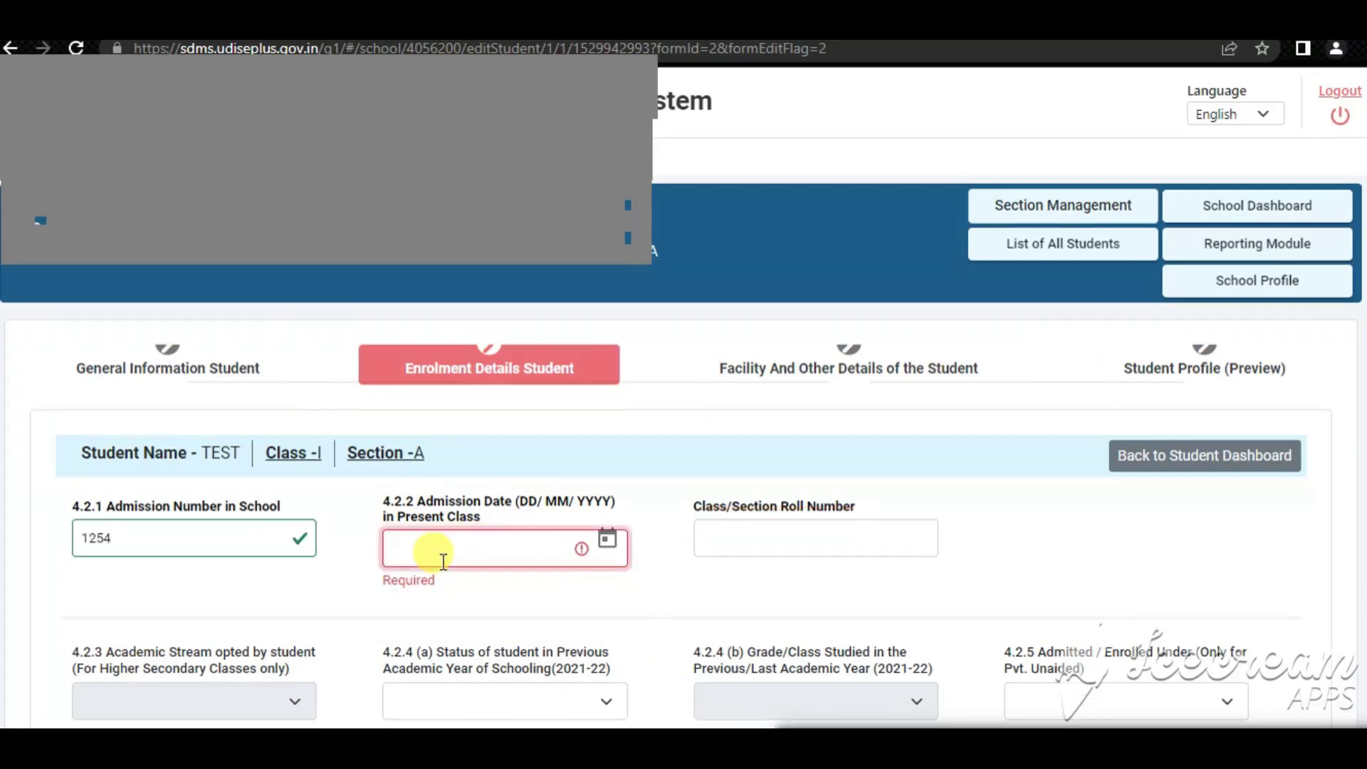
pyautogui.write('18')
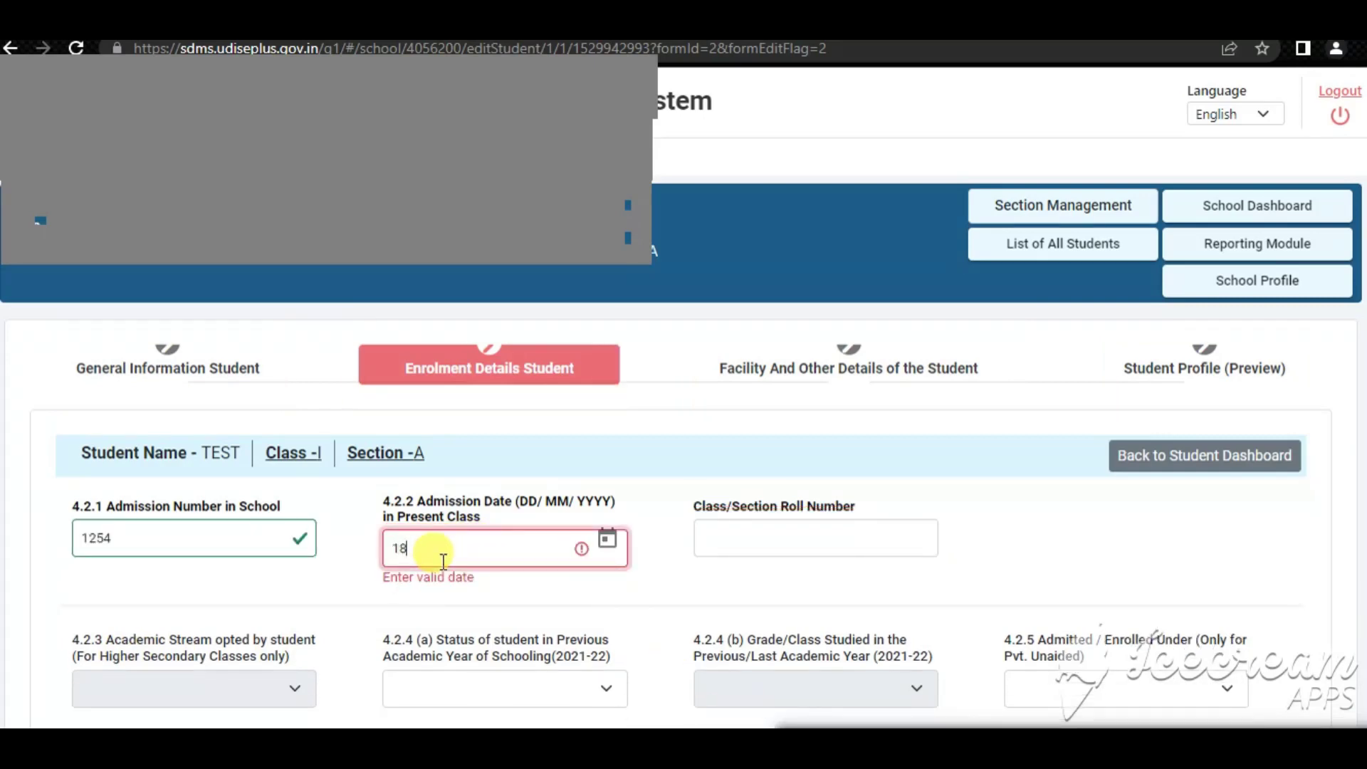
pyautogui.write('/06/2022')
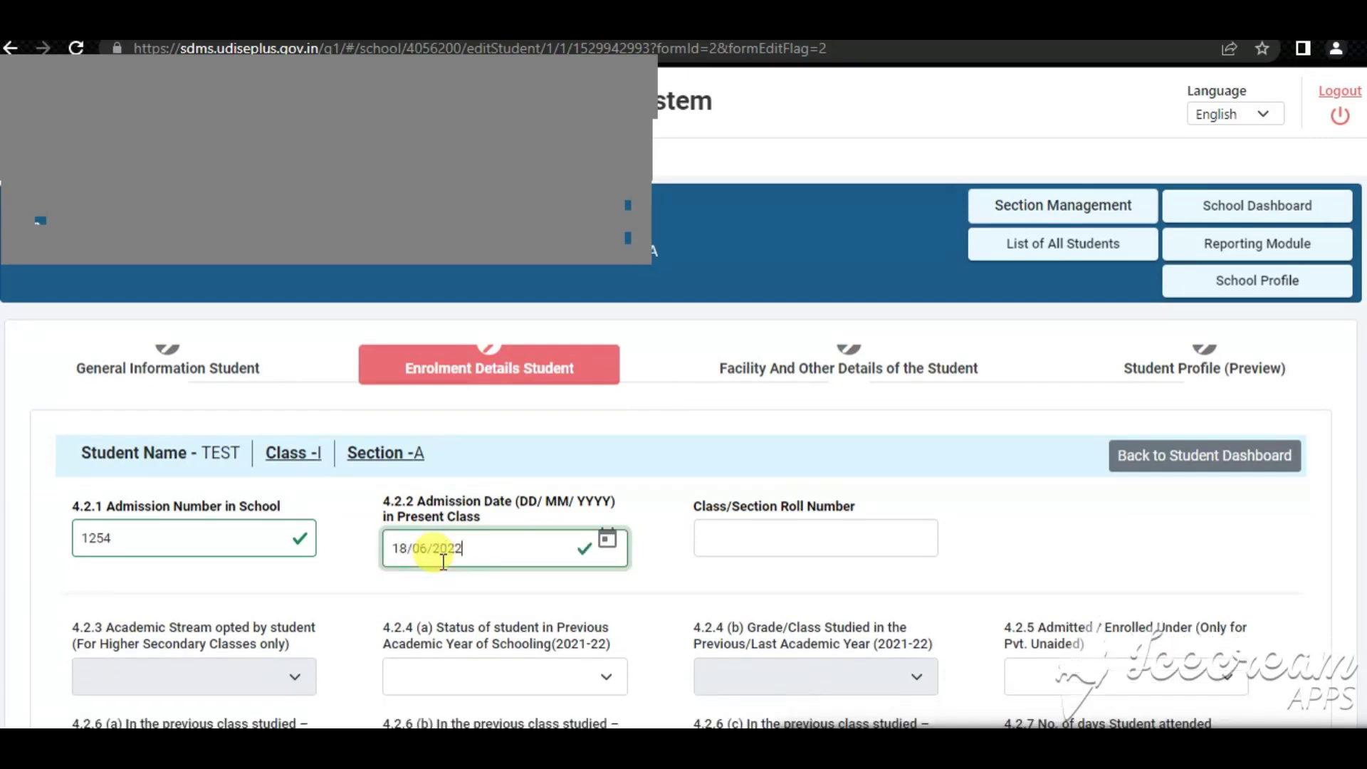
pyautogui.click(677, 568)
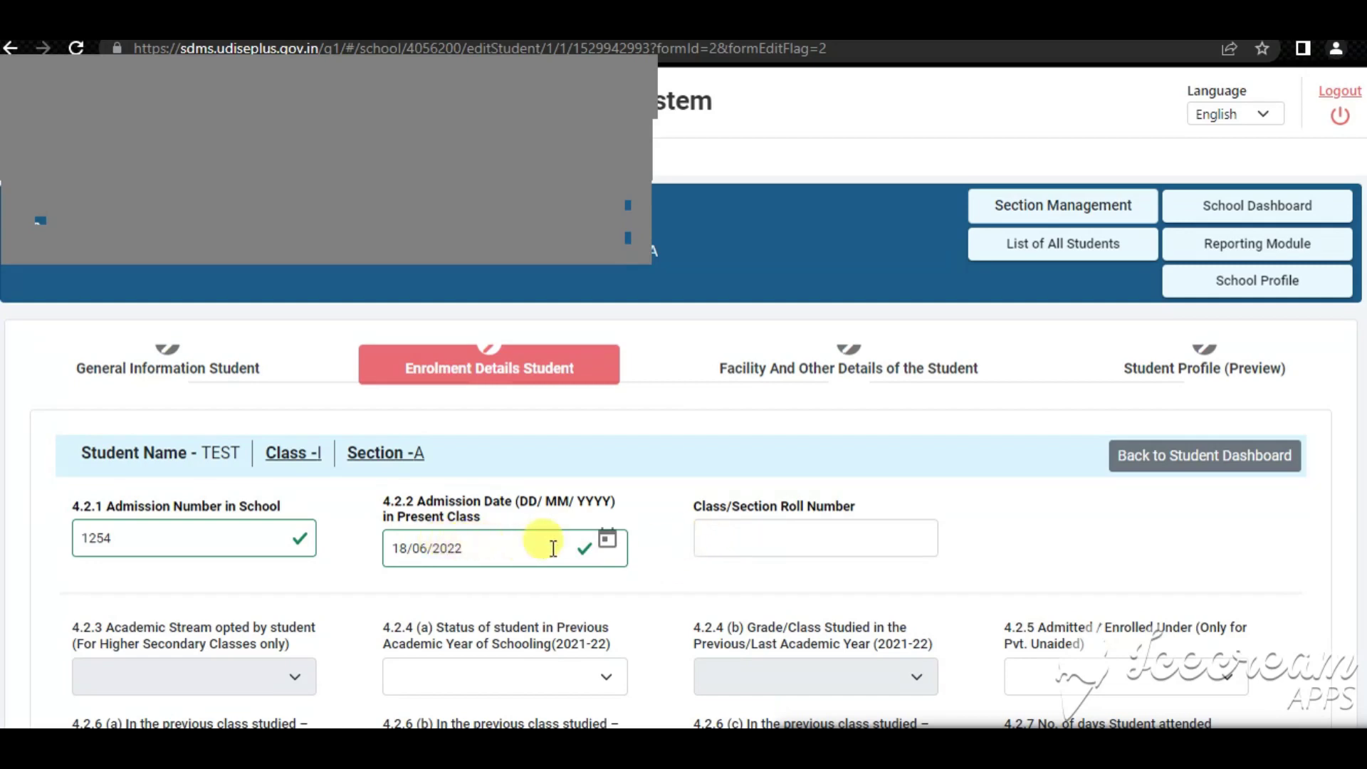
pyautogui.click(723, 536)
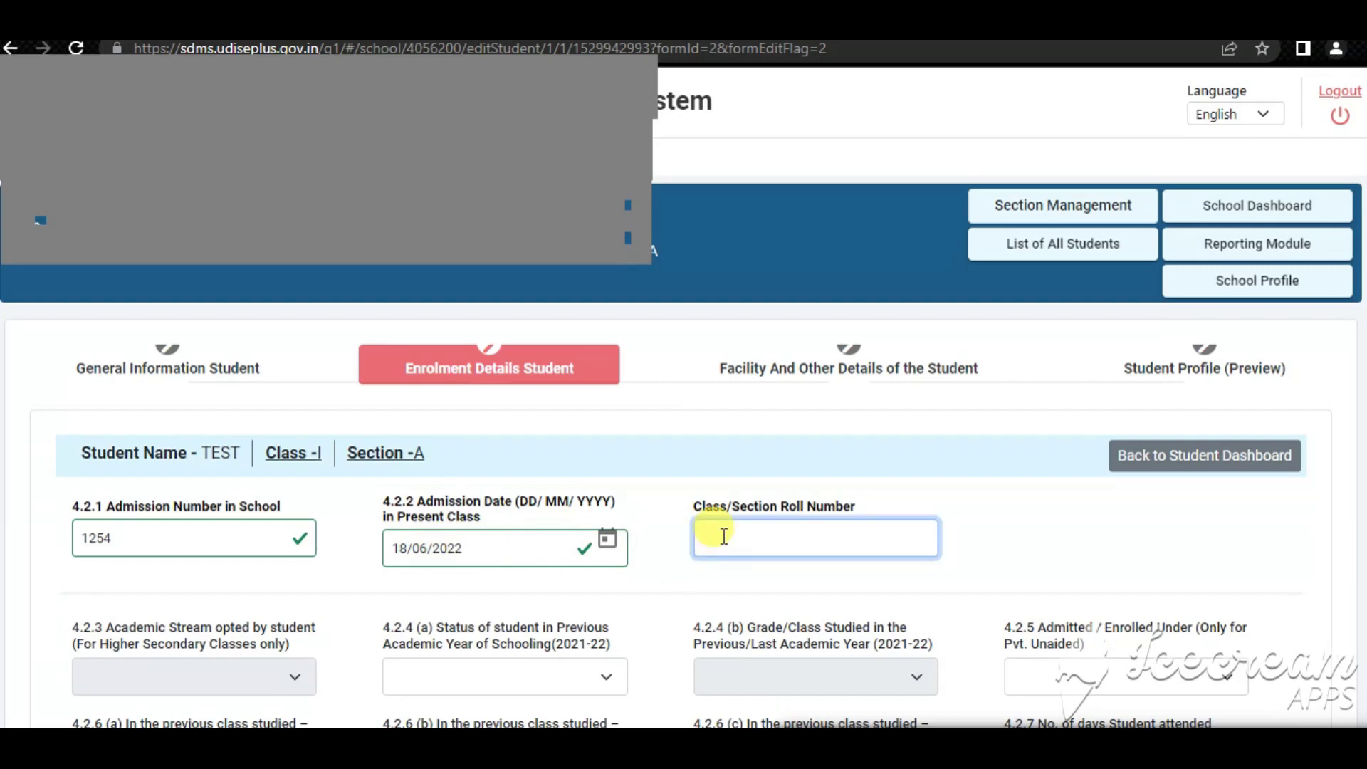
pyautogui.write('210')
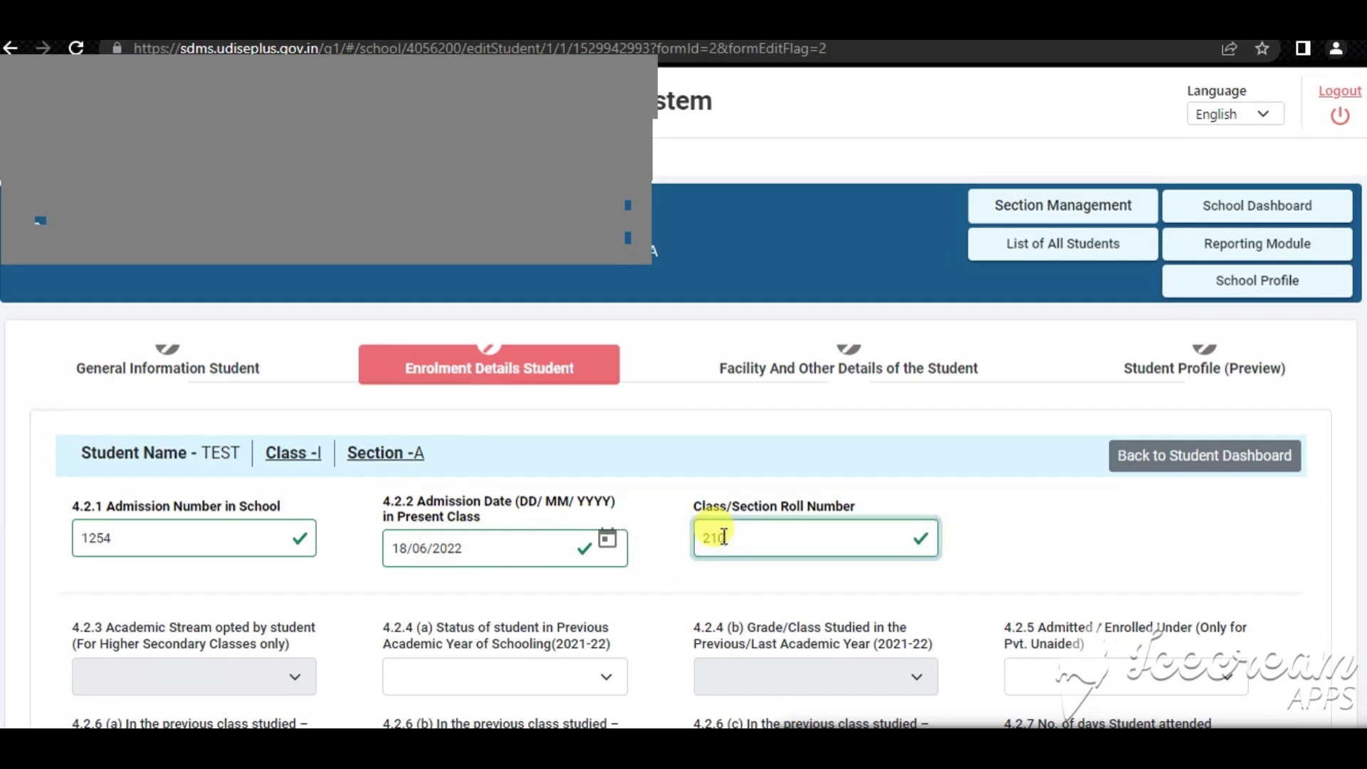
pyautogui.press('BackSpace')
pyautogui.press('BackSpace')
pyautogui.press('BackSpace')
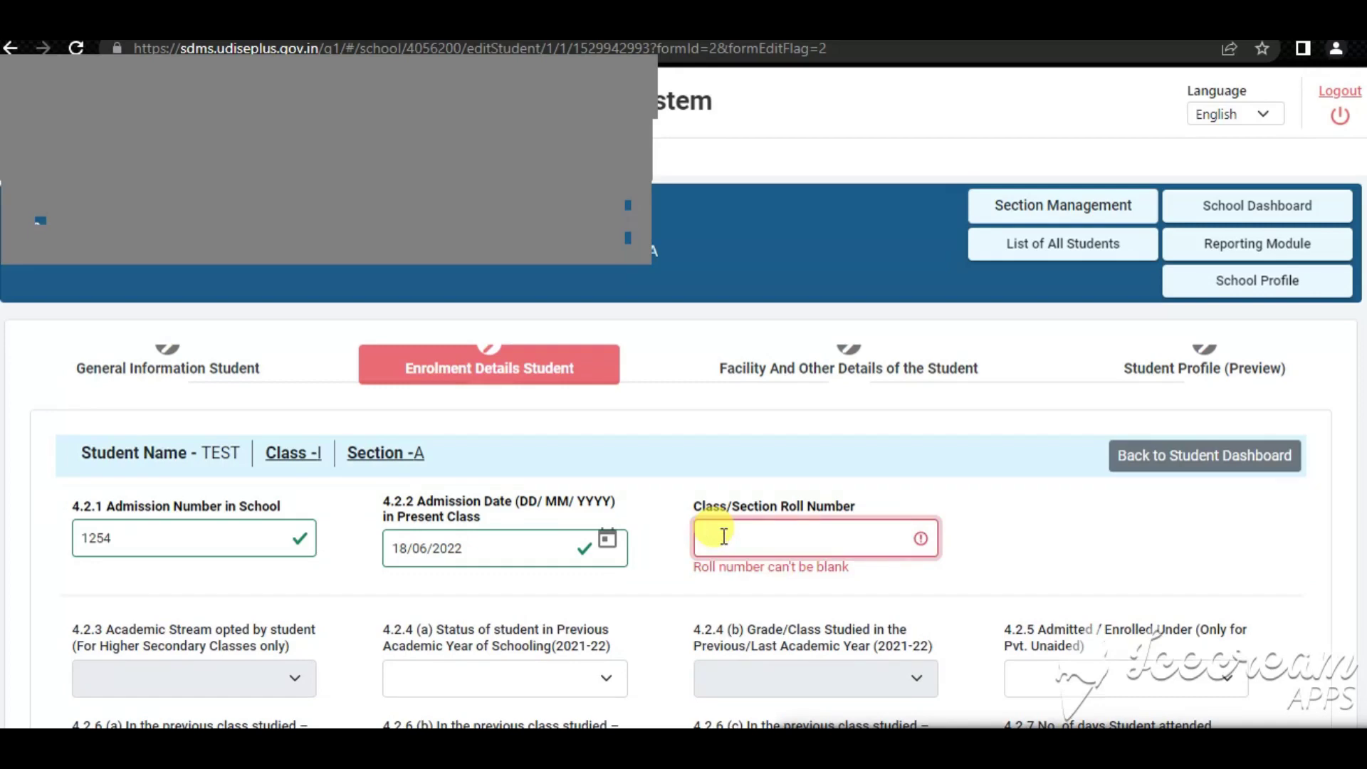
pyautogui.write('101')
pyautogui.scroll(-1, 723, 536)
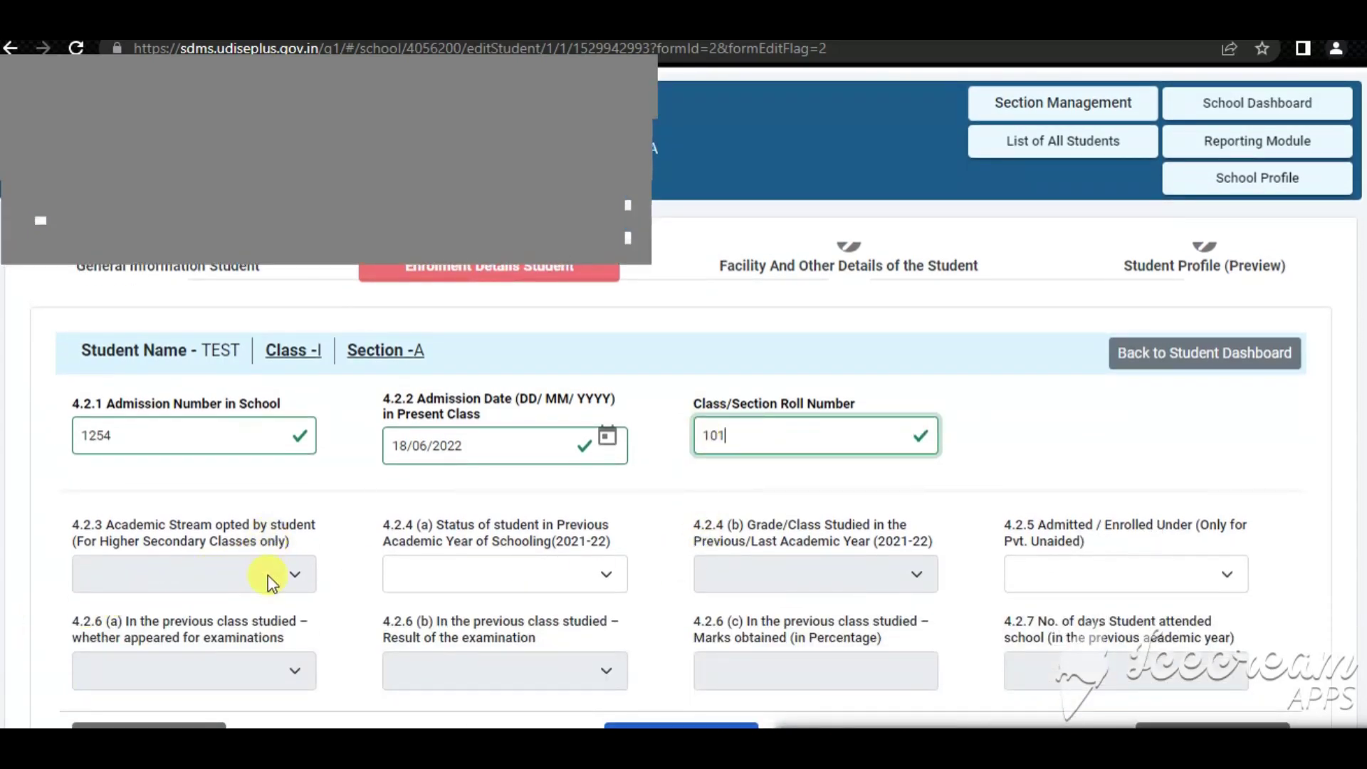
# Choose 1-Studied at Current/Same School, previous class pre-primary, and admitted under 0-None
pyautogui.click(245, 581)
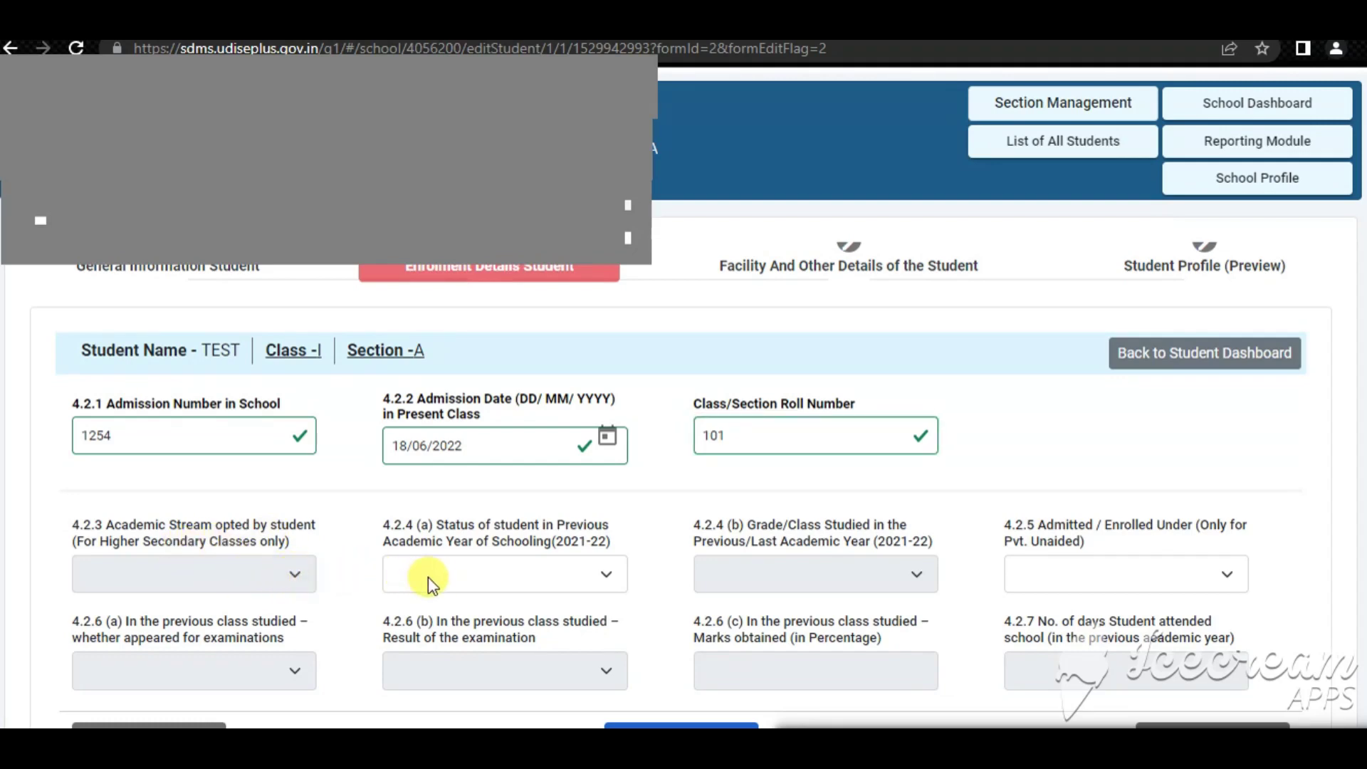
pyautogui.click(561, 576)
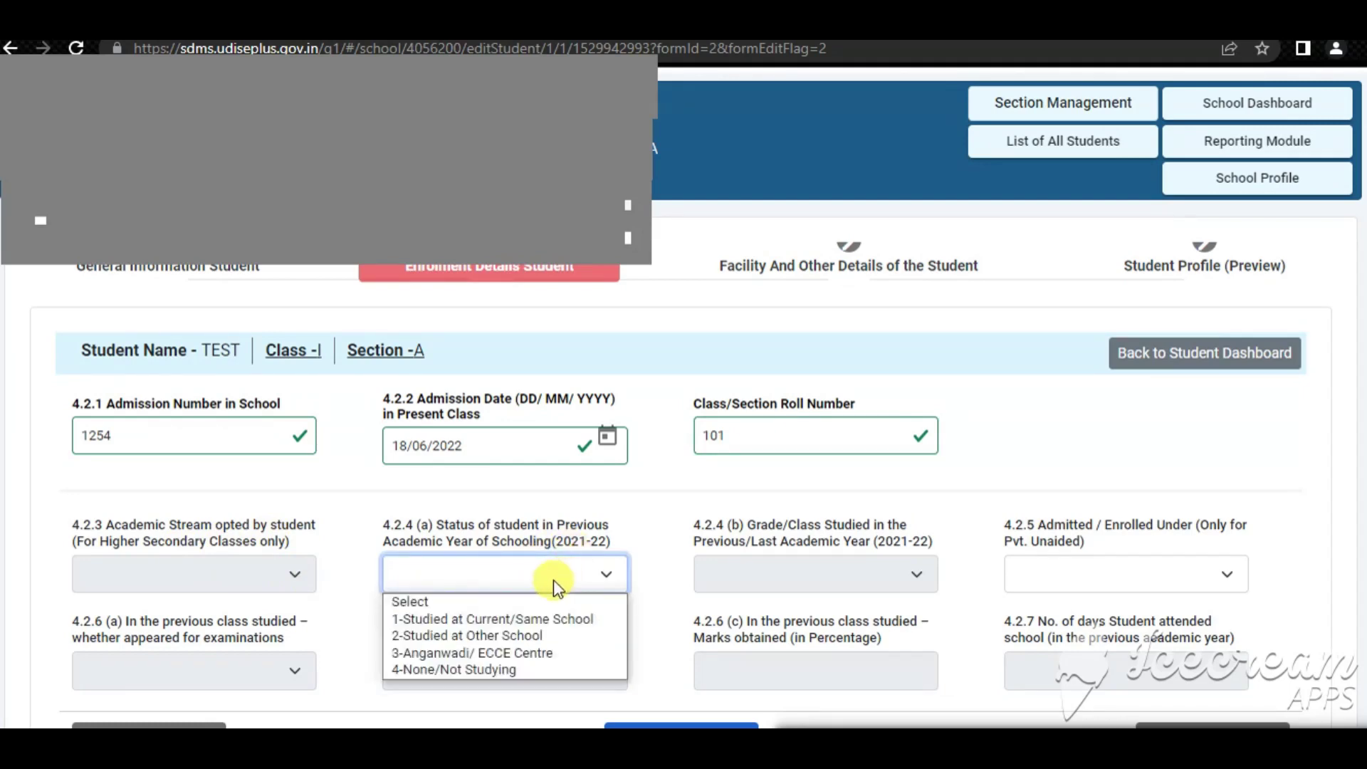
pyautogui.click(451, 617)
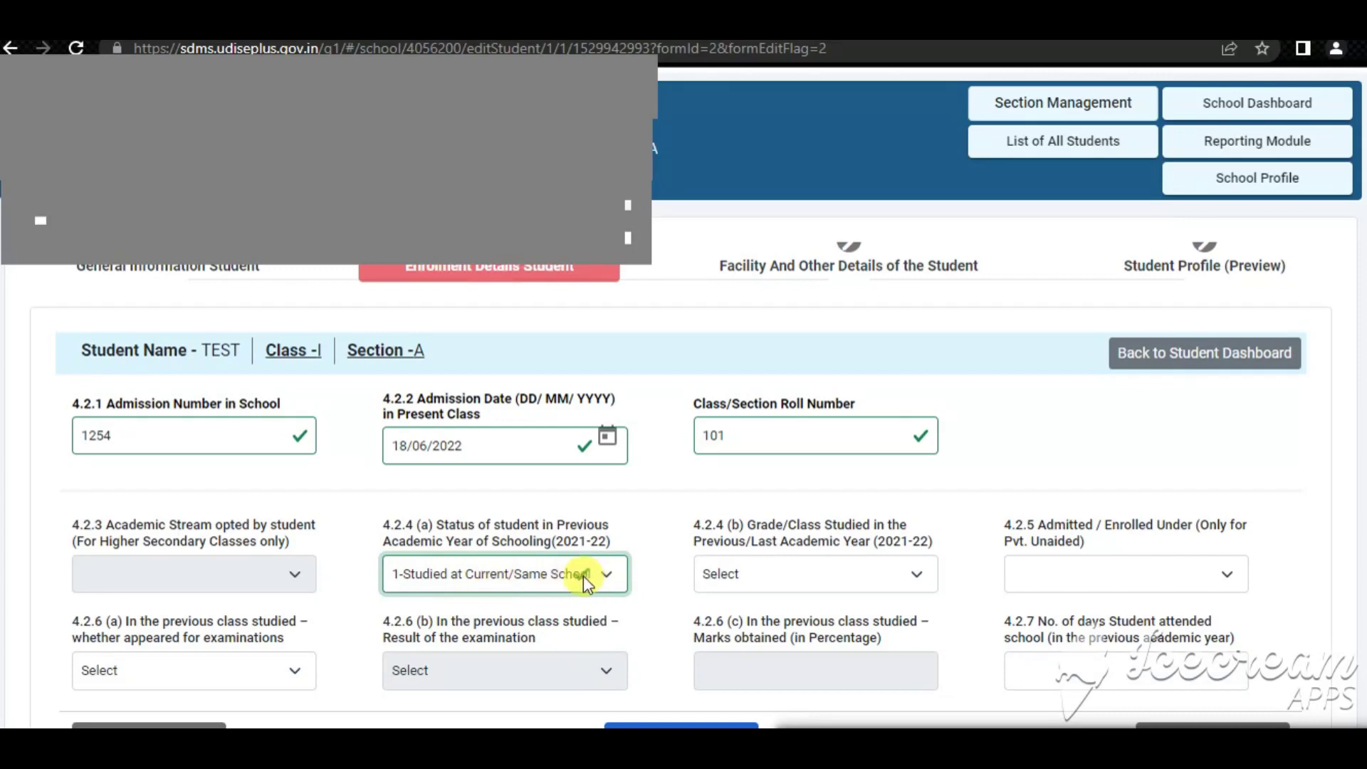
pyautogui.click(725, 577)
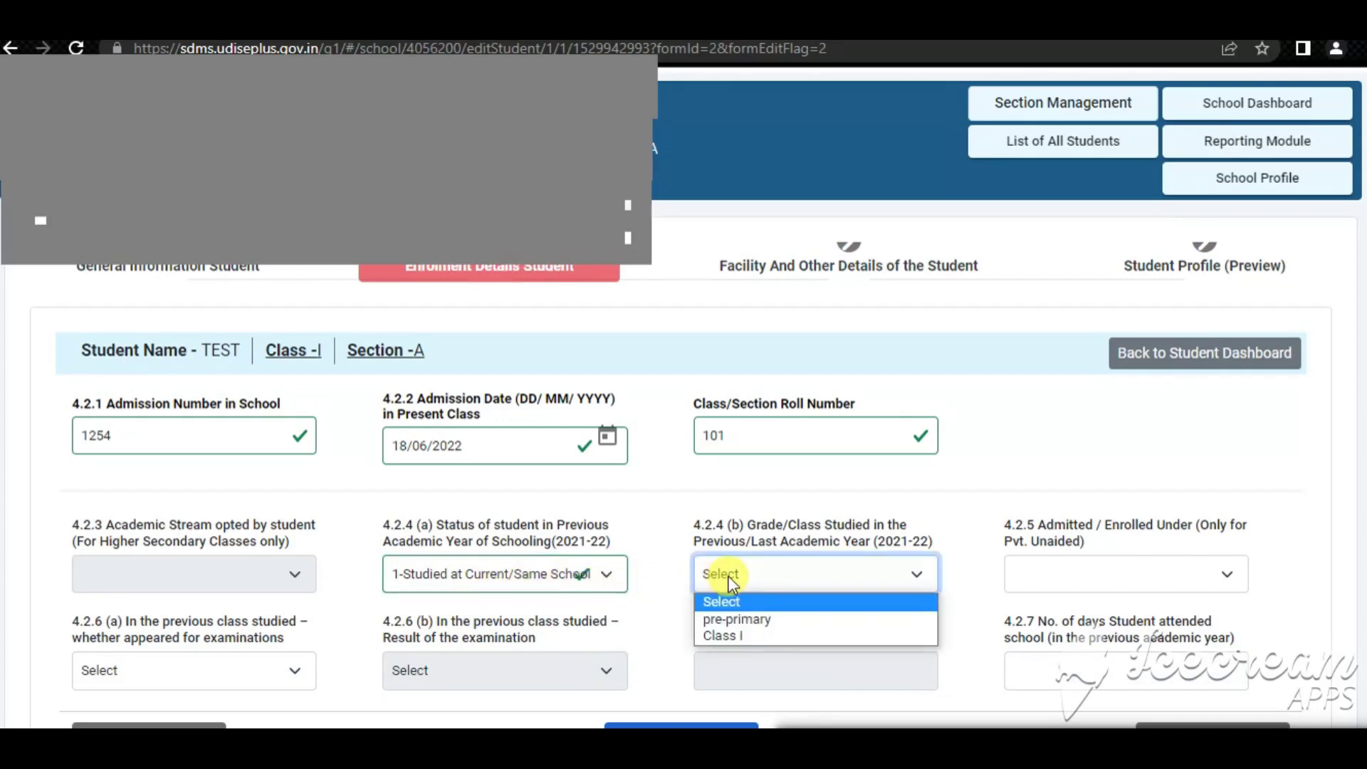
pyautogui.click(759, 620)
pyautogui.click(1047, 576)
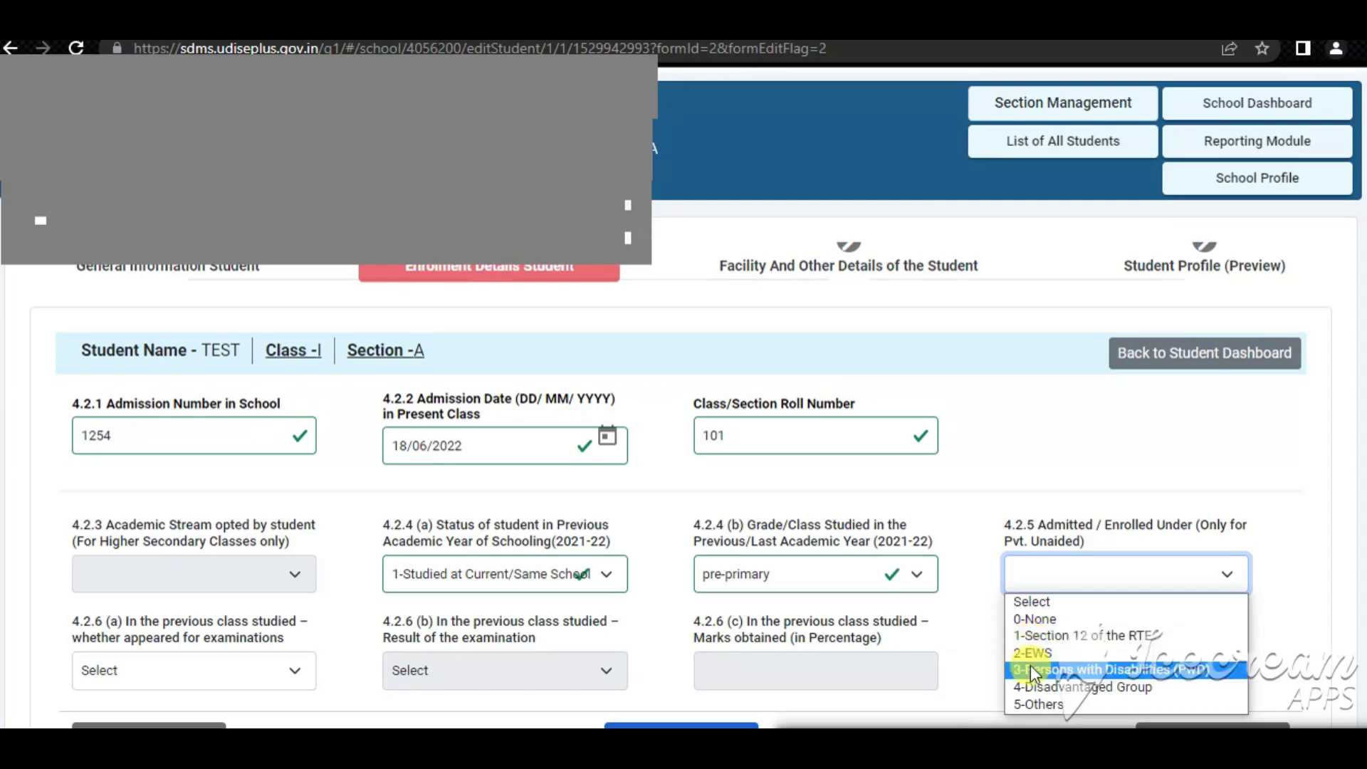
pyautogui.click(1032, 620)
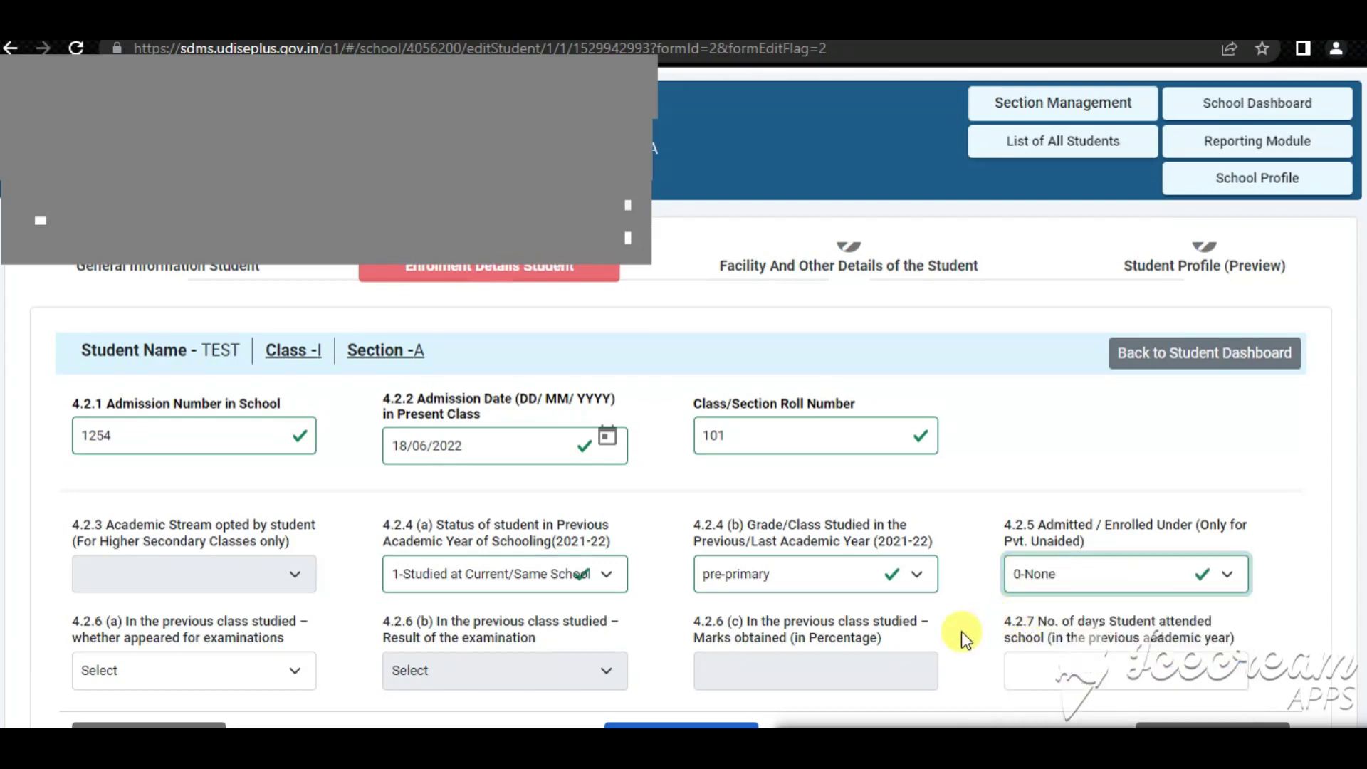
pyautogui.scroll(-2, 961, 631)
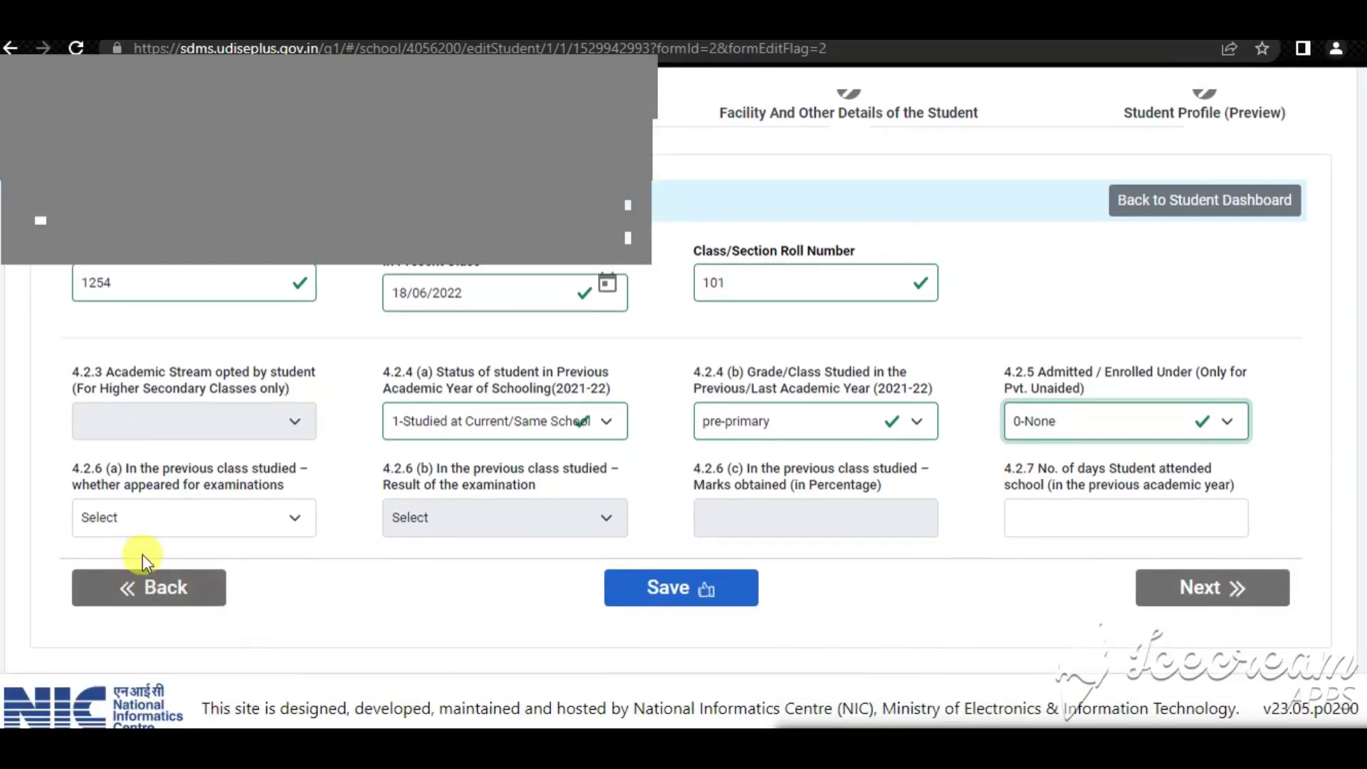
# Record the previous exam as 1-Appeared, 1-Promoted/Passed, with 78% marks
pyautogui.click(150, 525)
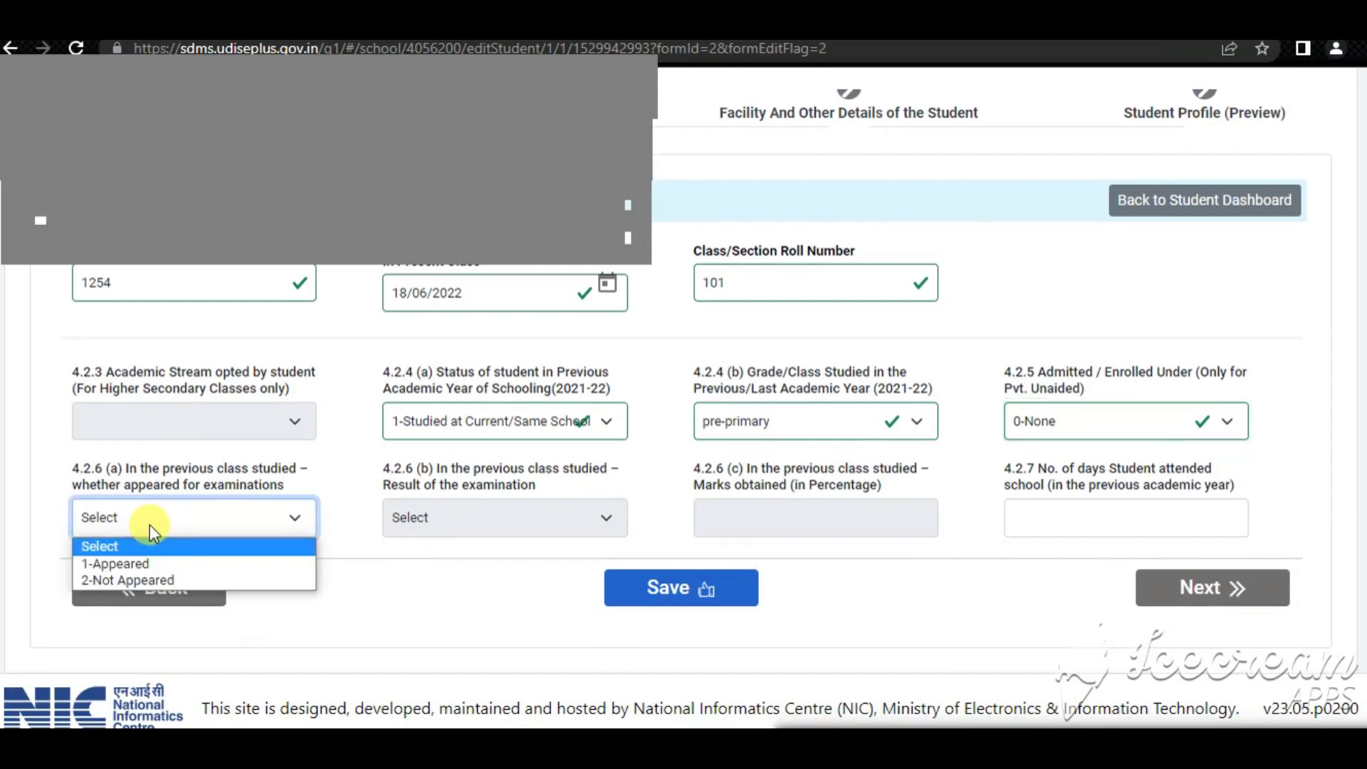
pyautogui.click(165, 562)
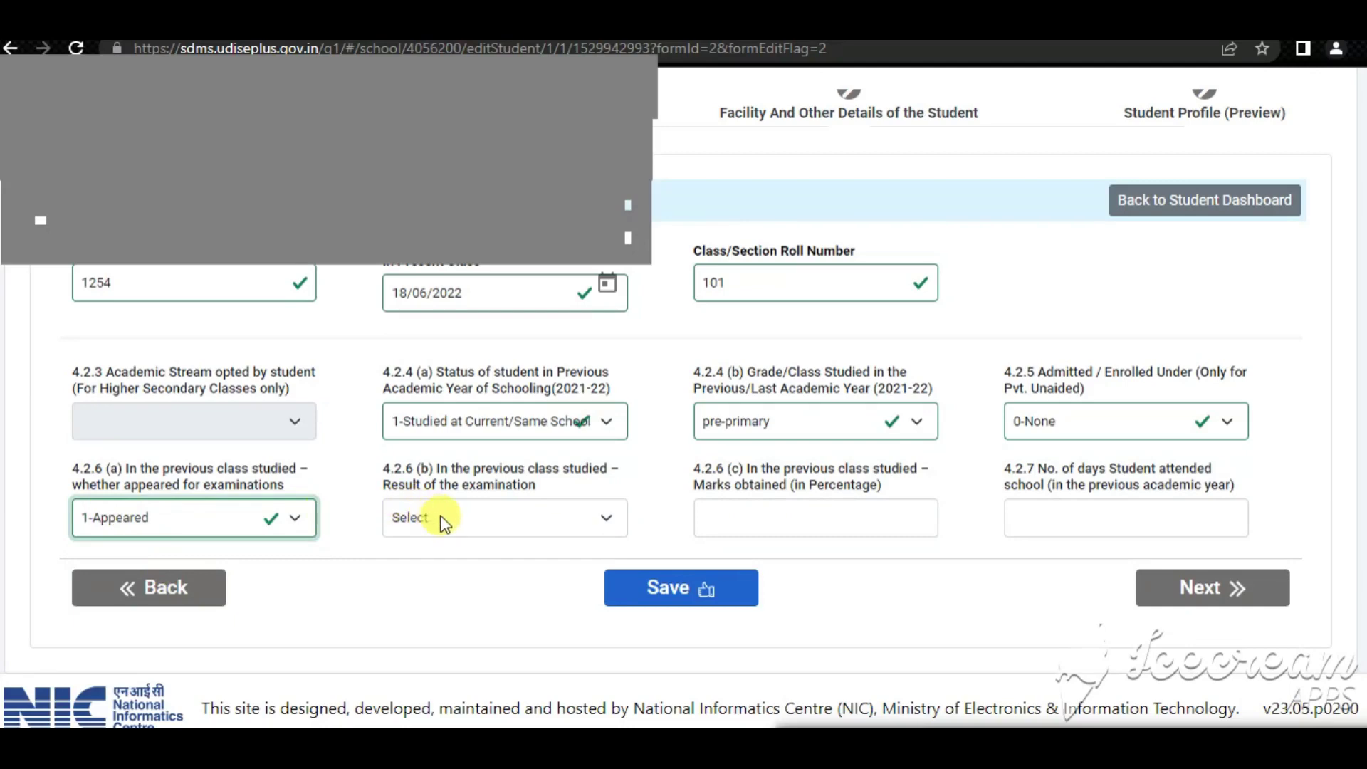
pyautogui.click(165, 525)
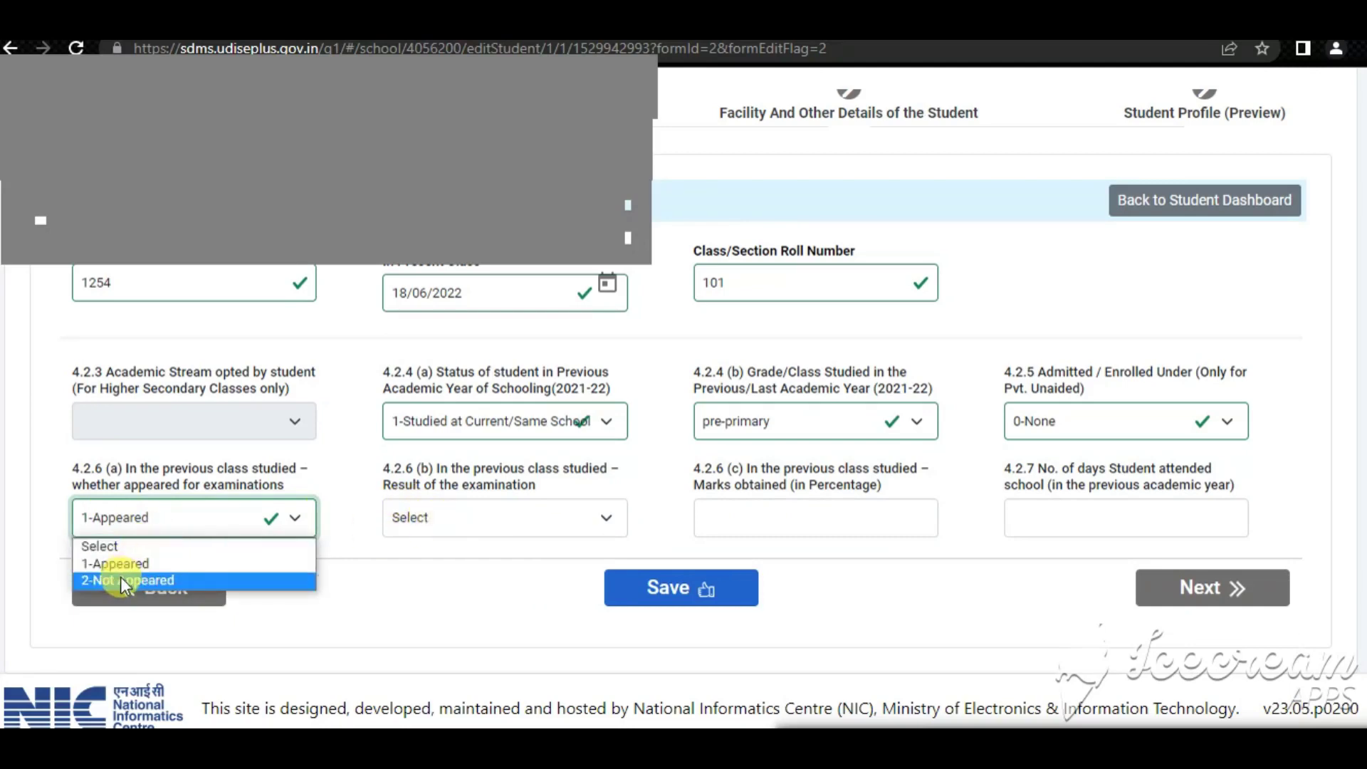
pyautogui.click(415, 517)
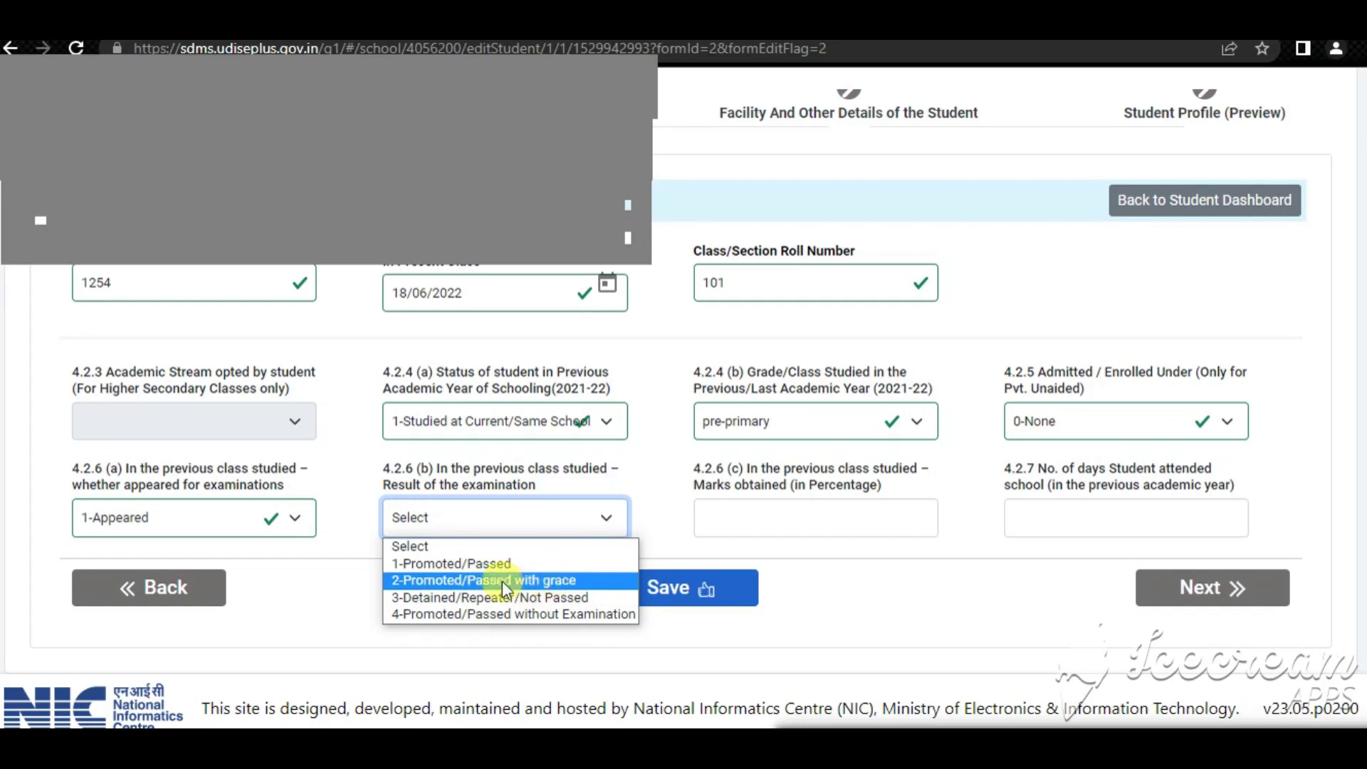
pyautogui.click(433, 564)
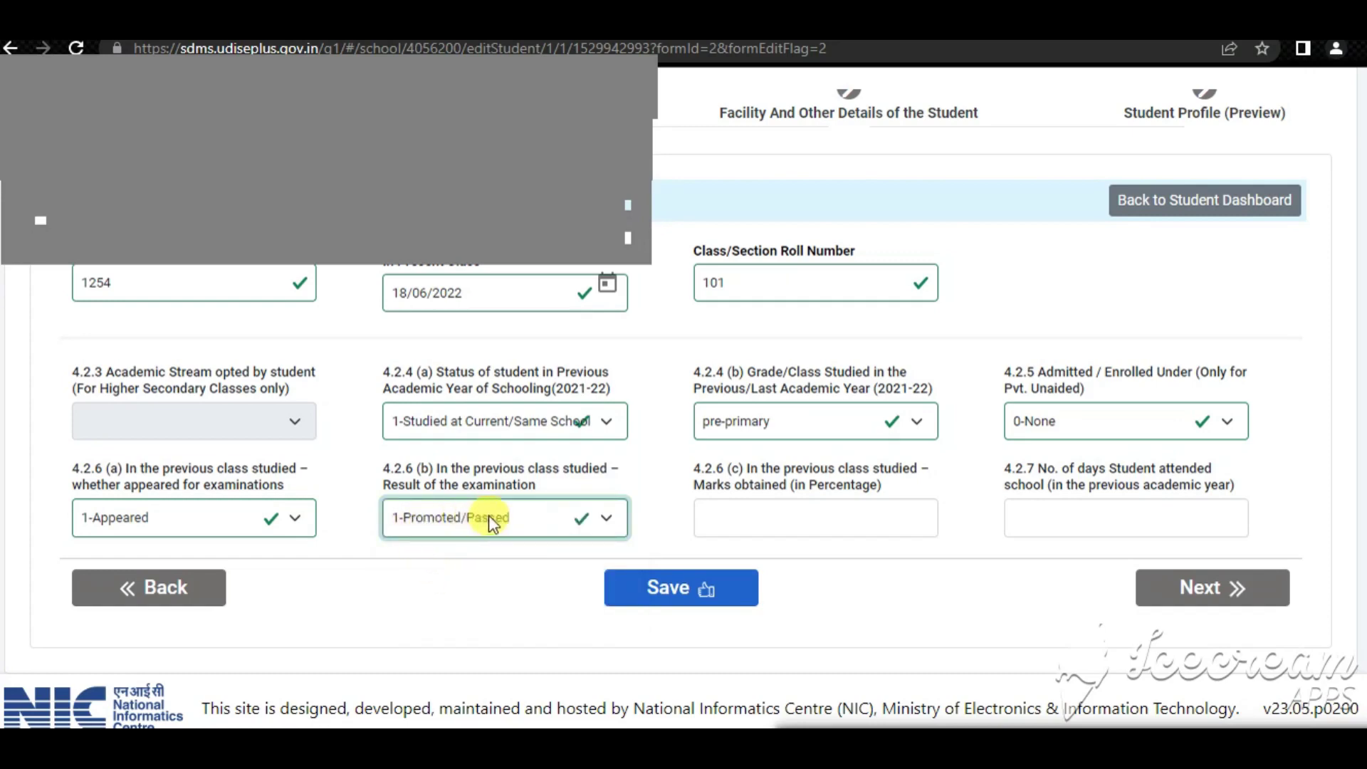
pyautogui.click(733, 516)
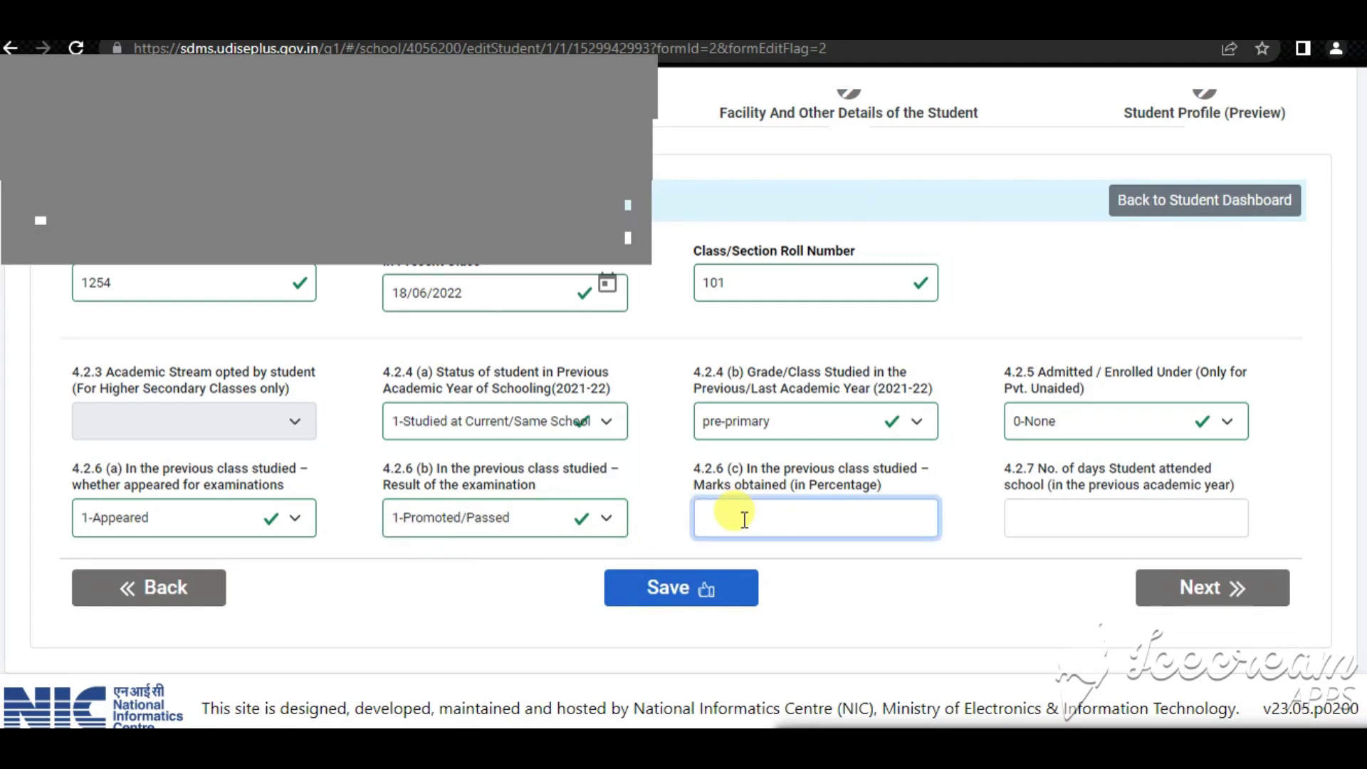
pyautogui.write('78')
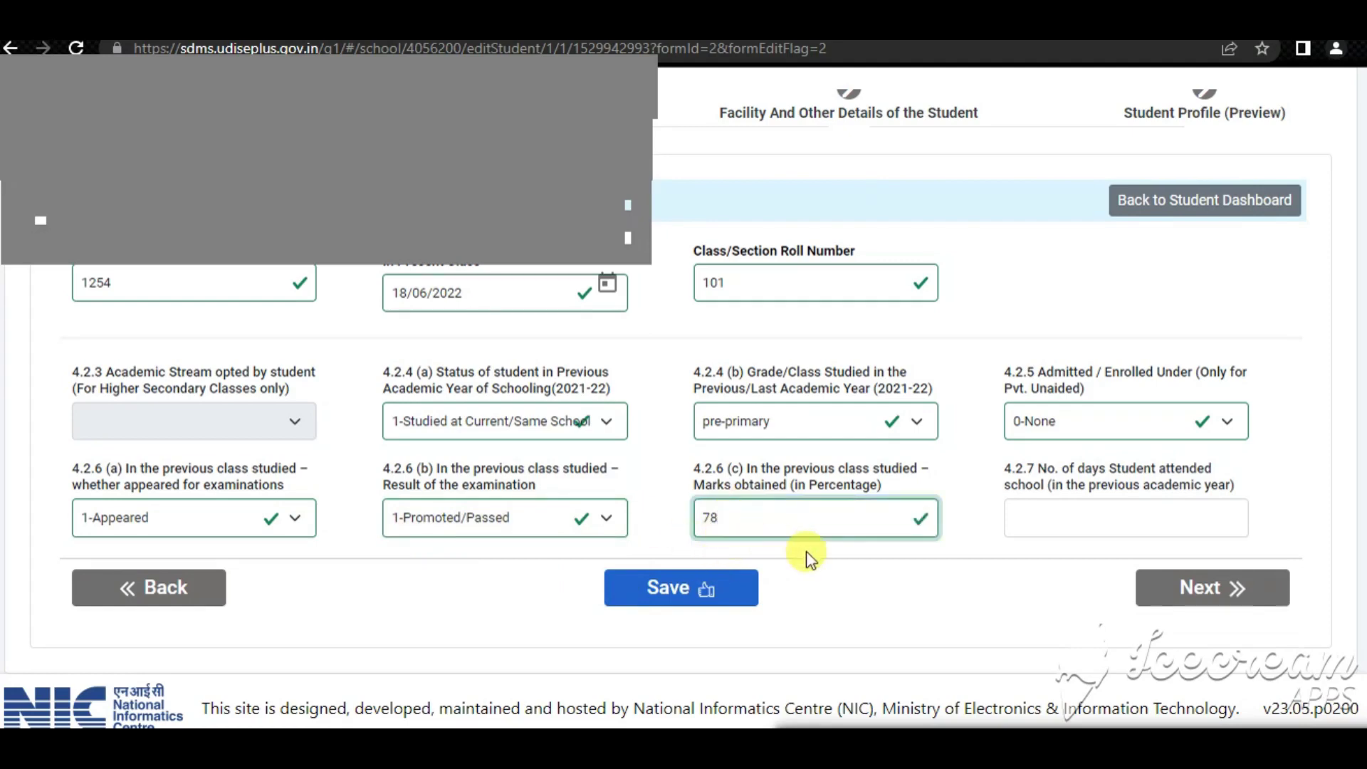
pyautogui.click(807, 559)
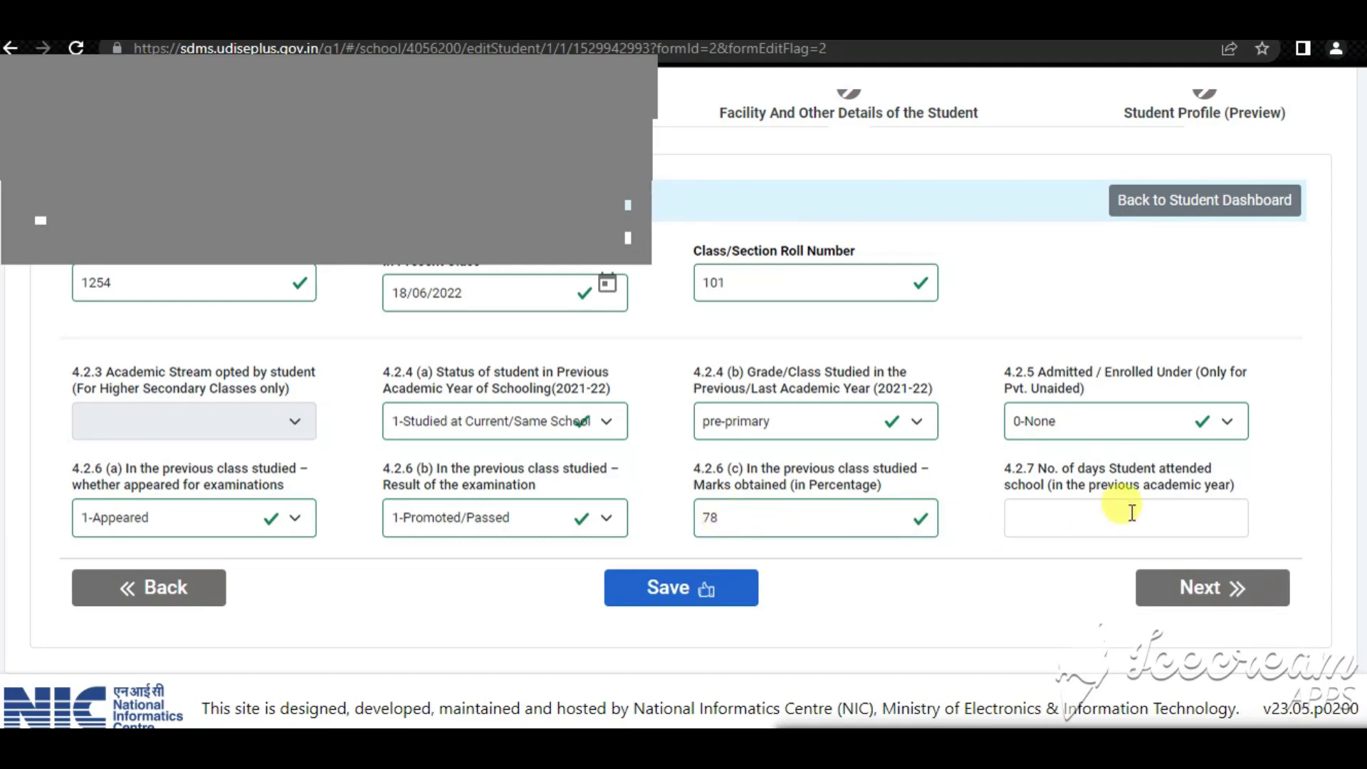
# Enter 137 days attended and save the enrolment details
pyautogui.click(1064, 511)
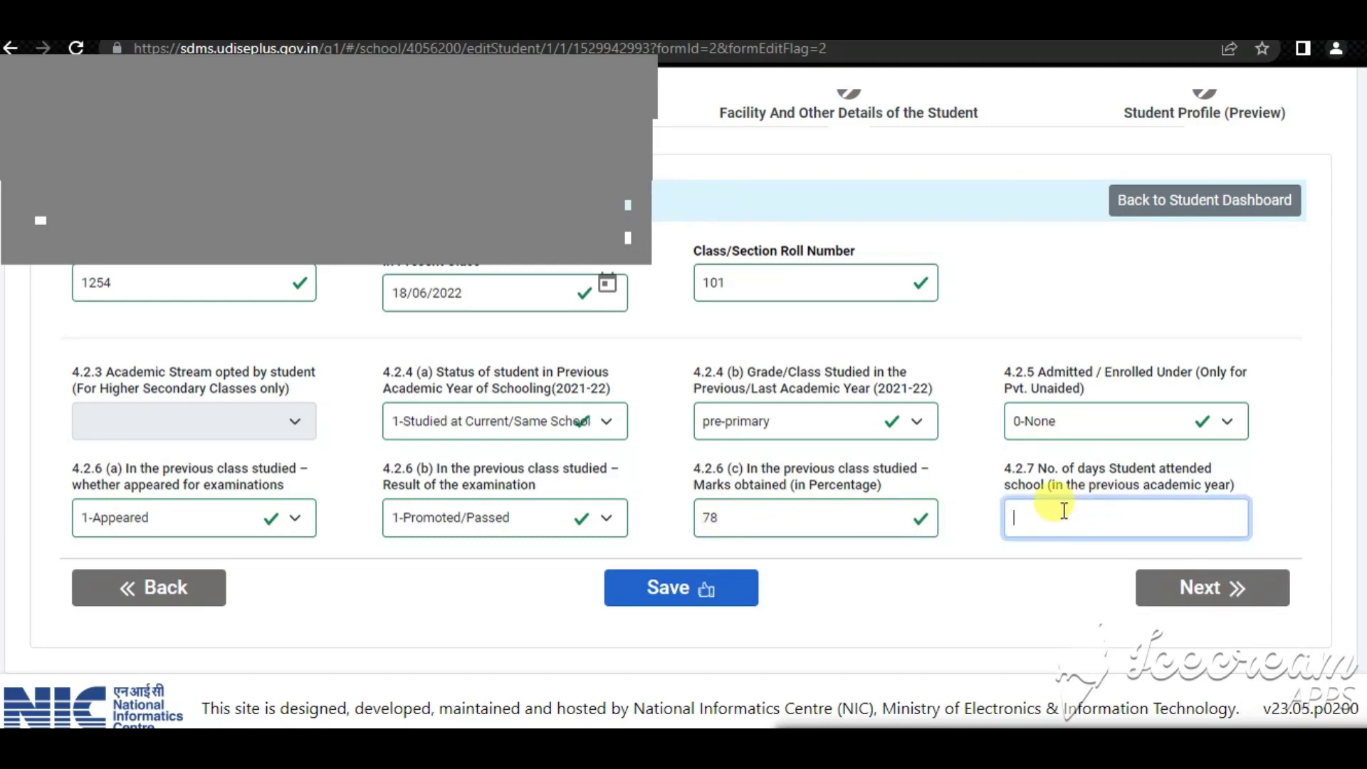
pyautogui.write('137')
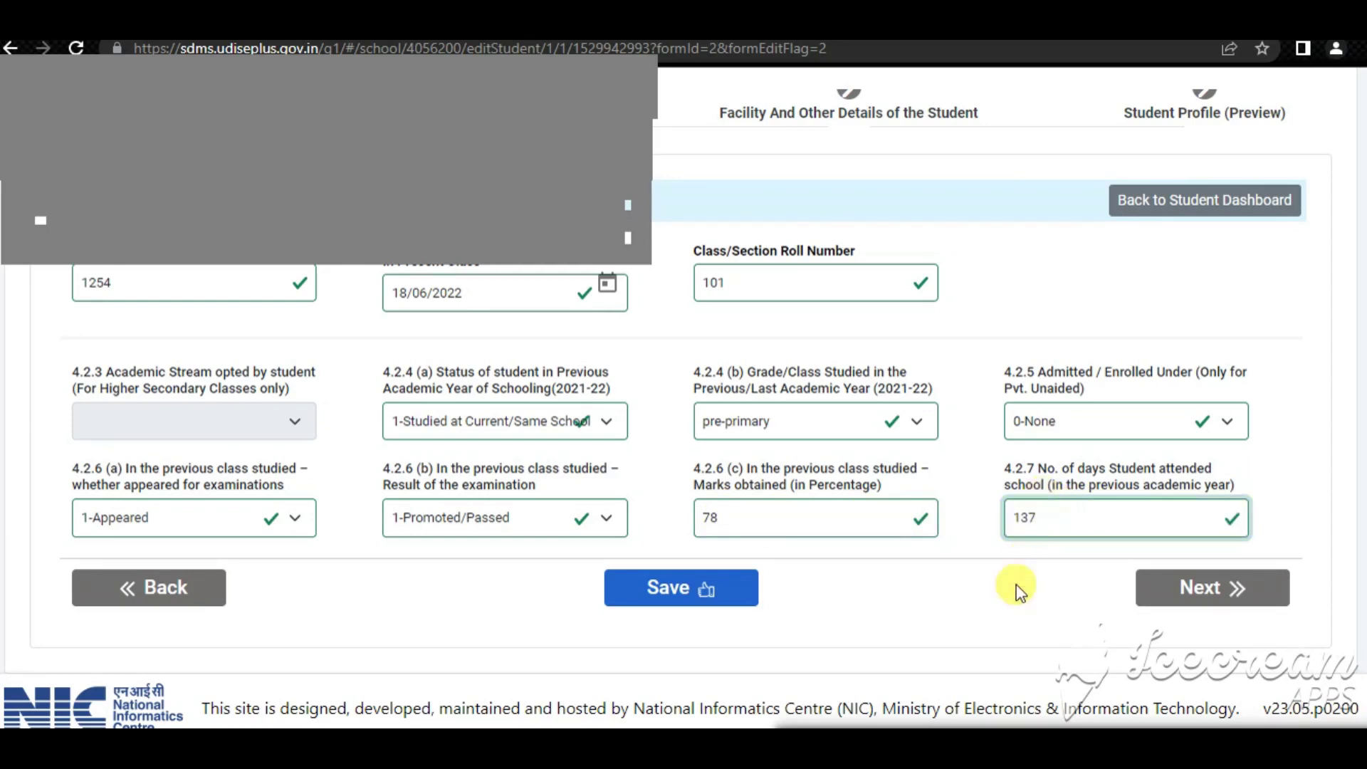
pyautogui.click(998, 611)
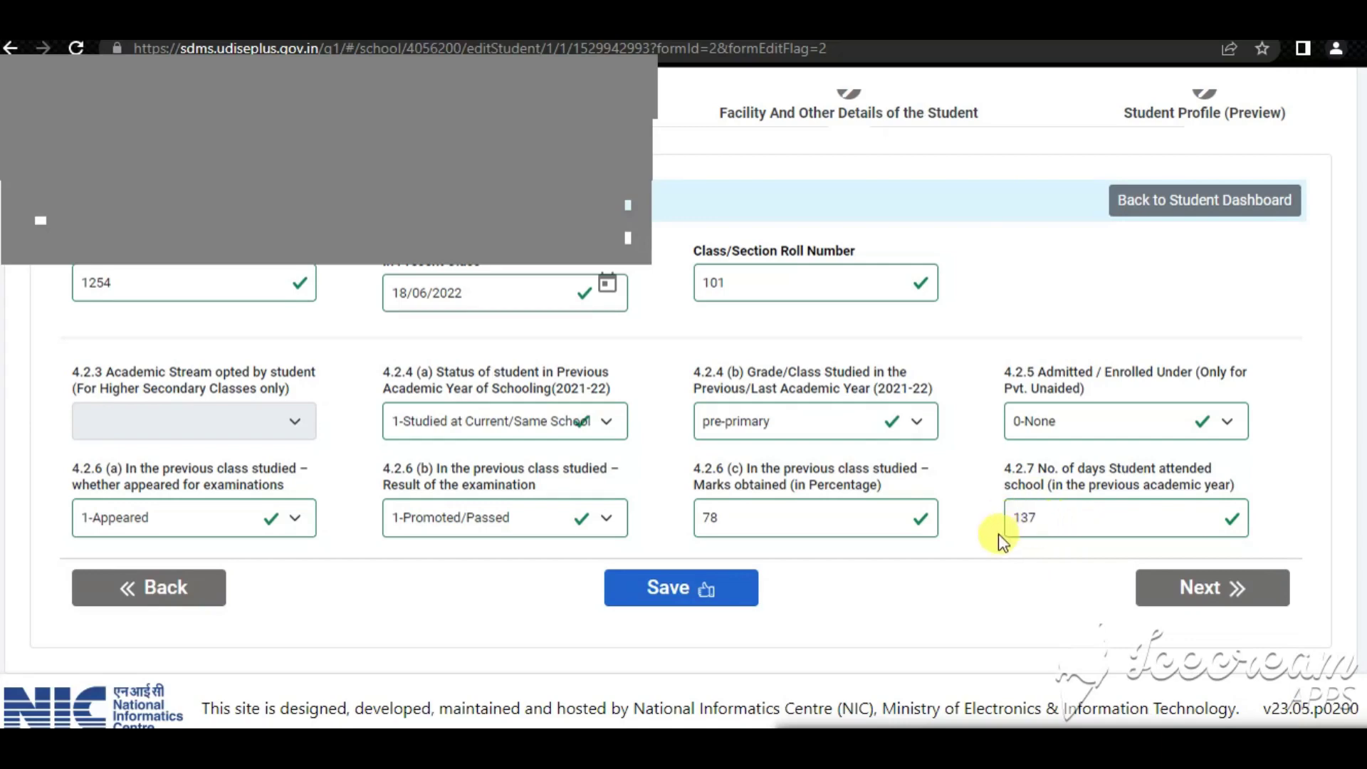
pyautogui.click(1036, 517)
pyautogui.moveTo(1036, 517); pyautogui.dragTo(999, 523)
pyautogui.click(997, 558)
pyautogui.click(682, 594)
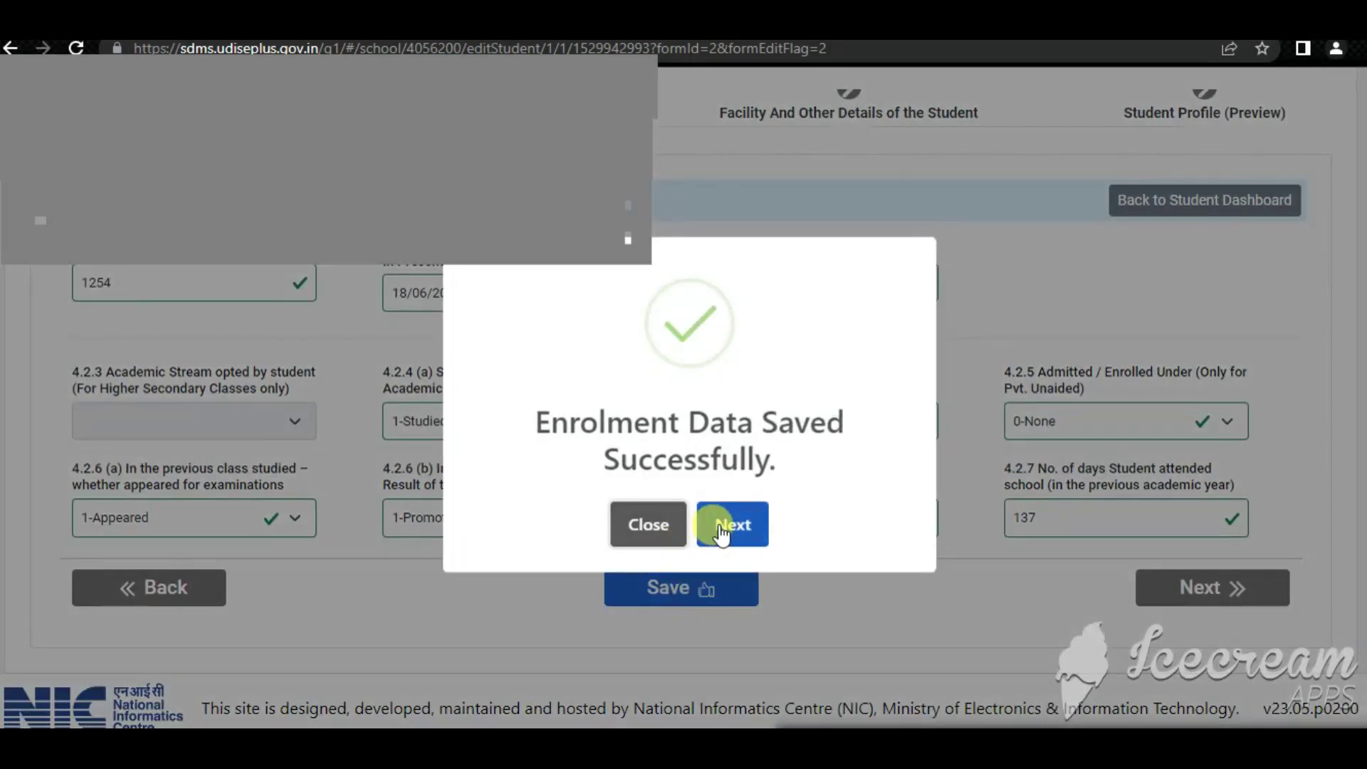
# Continue to Facility and Other Details and answer No for State and Other Scholarship
pyautogui.click(721, 525)
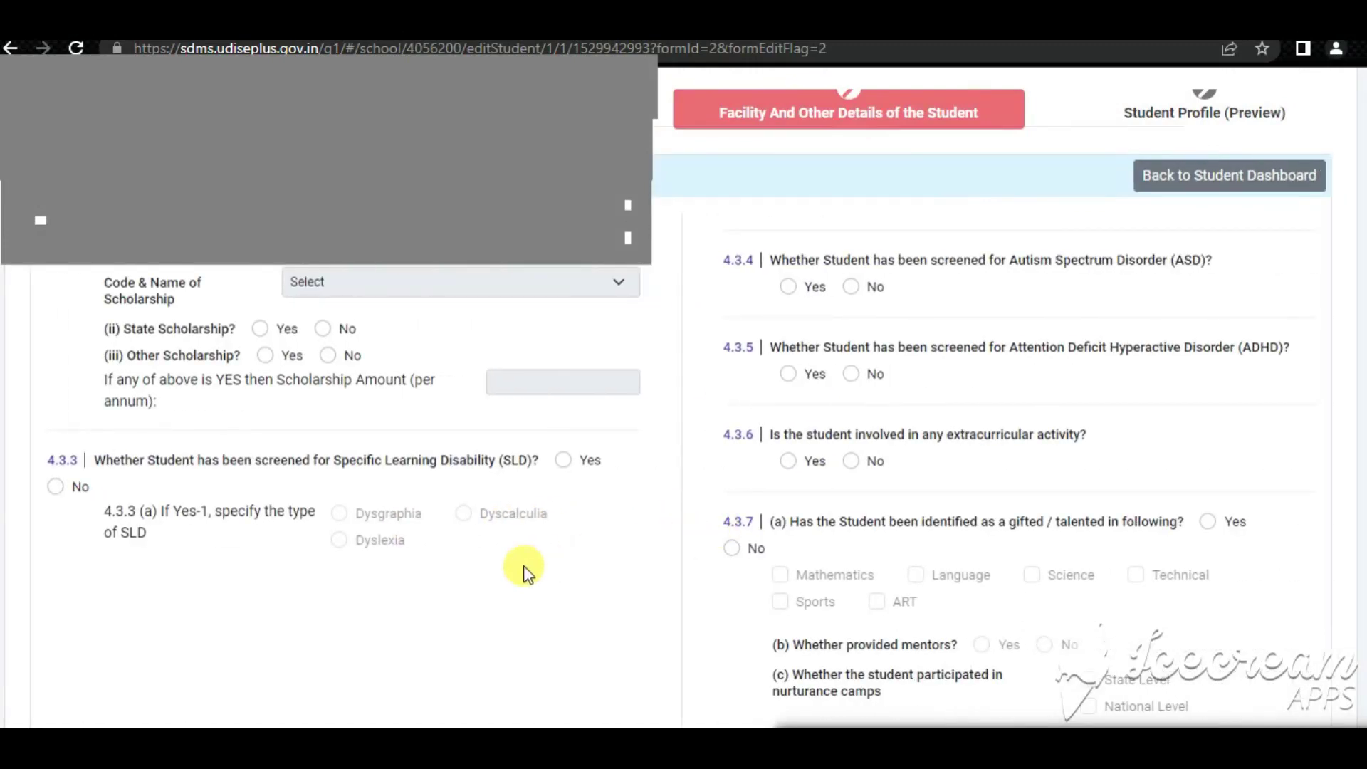
pyautogui.scroll(3, 525, 569)
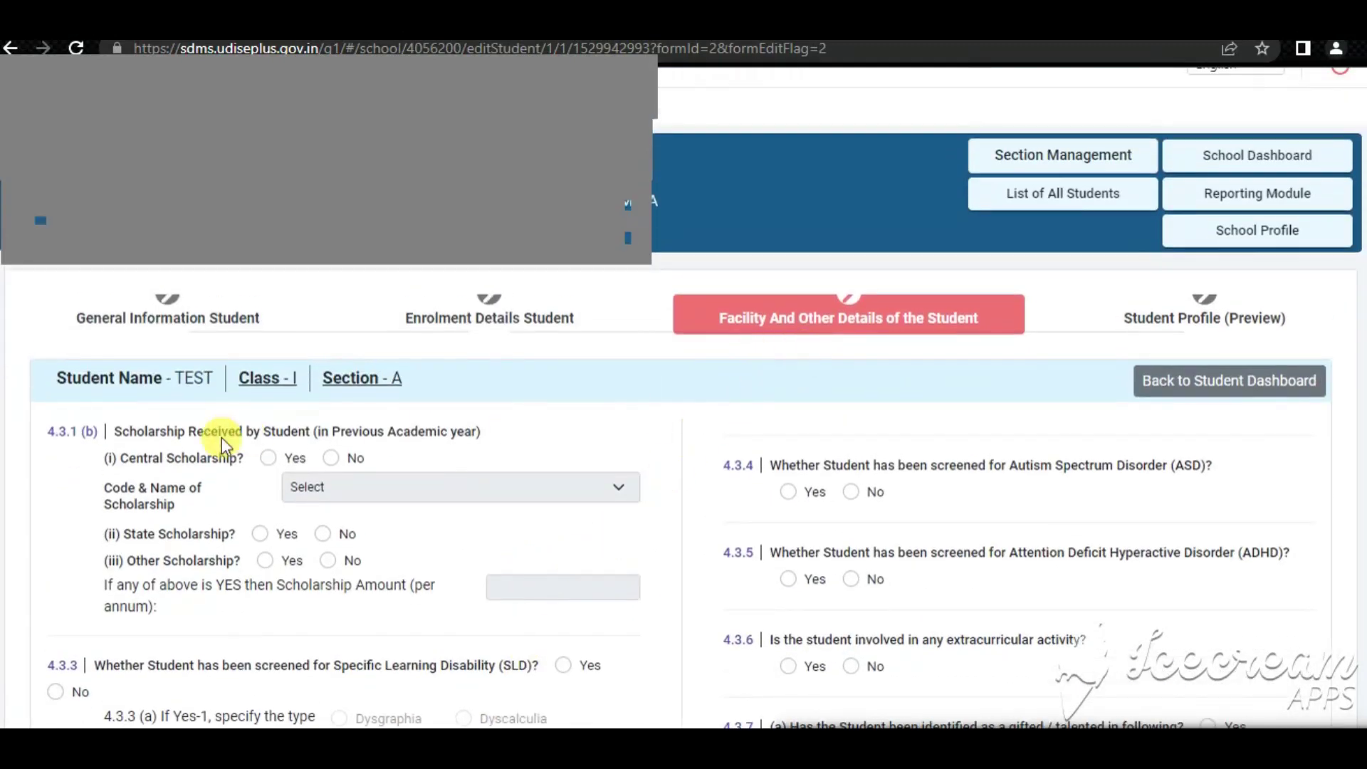
pyautogui.scroll(1, 220, 437)
pyautogui.scroll(-1, 213, 463)
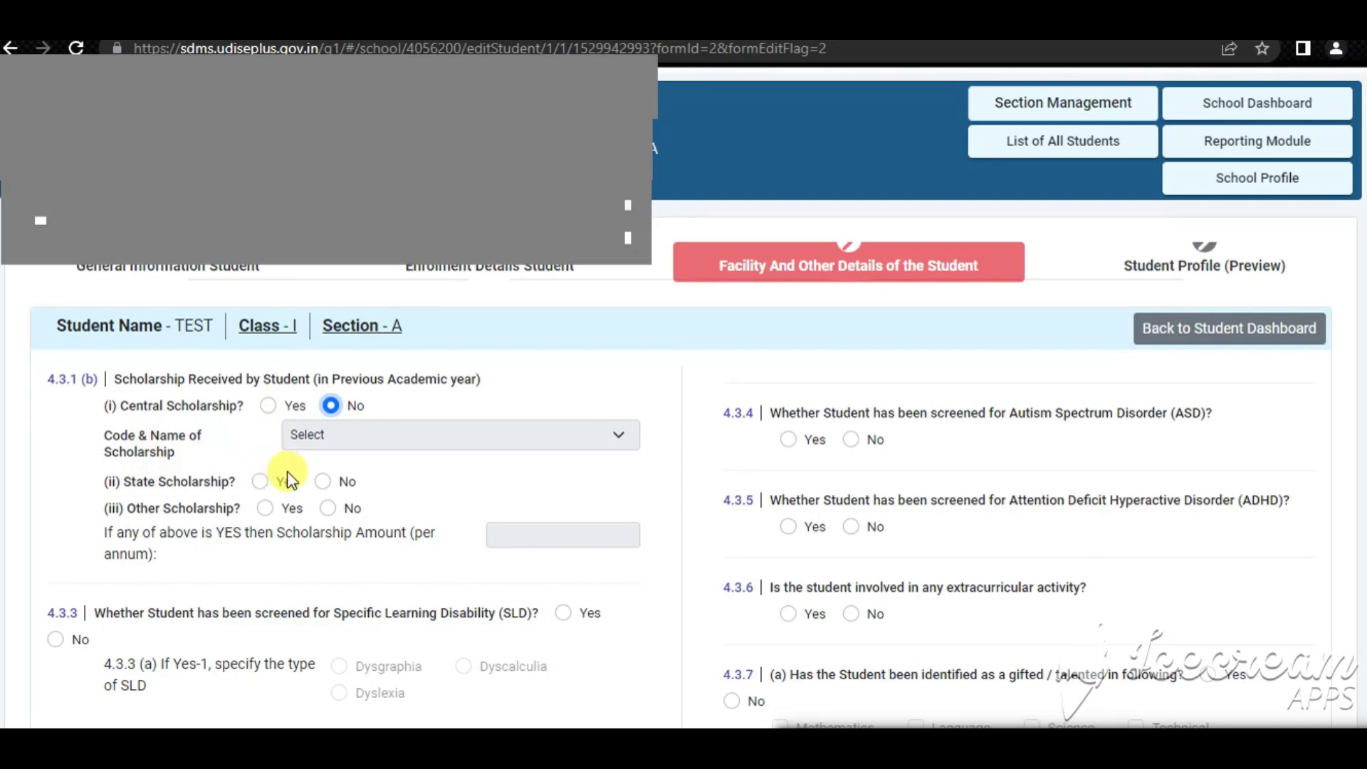
pyautogui.click(323, 482)
pyautogui.click(327, 508)
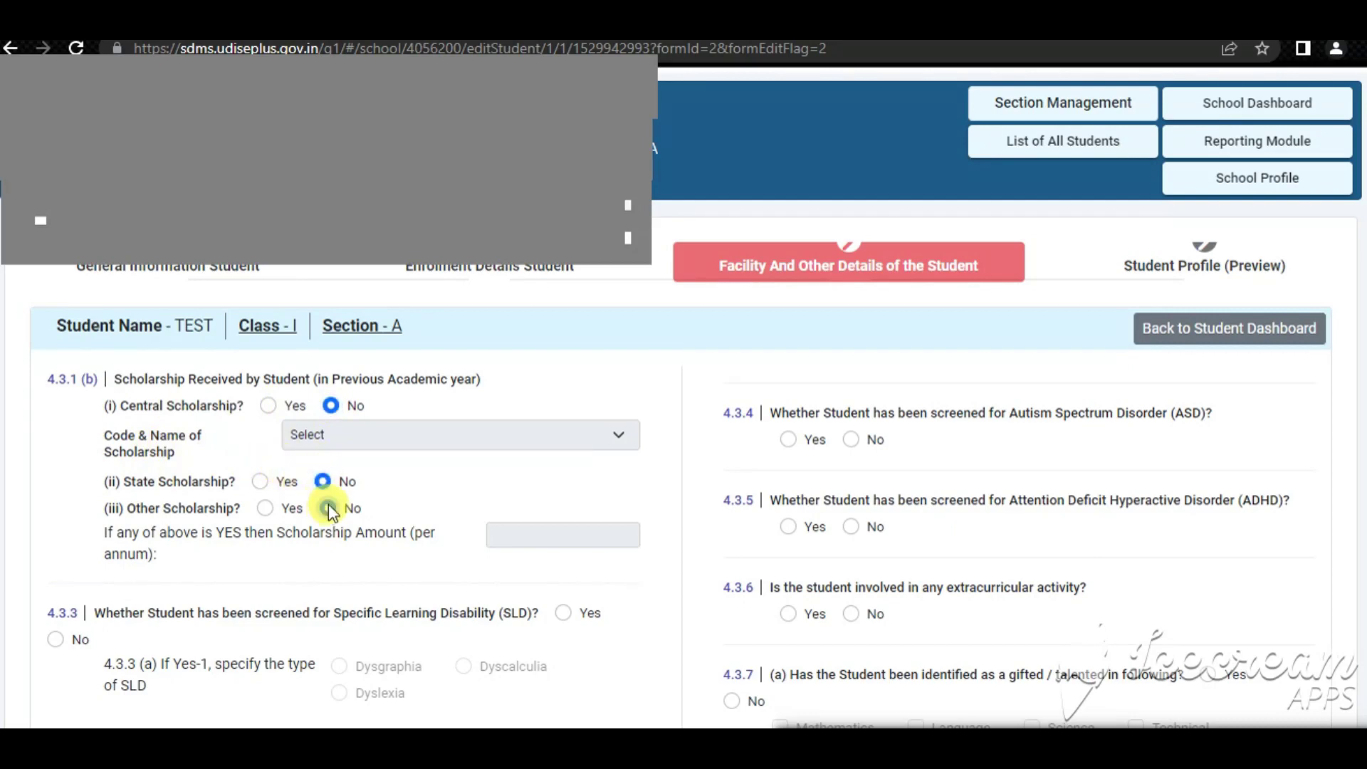
pyautogui.scroll(-2, 340, 486)
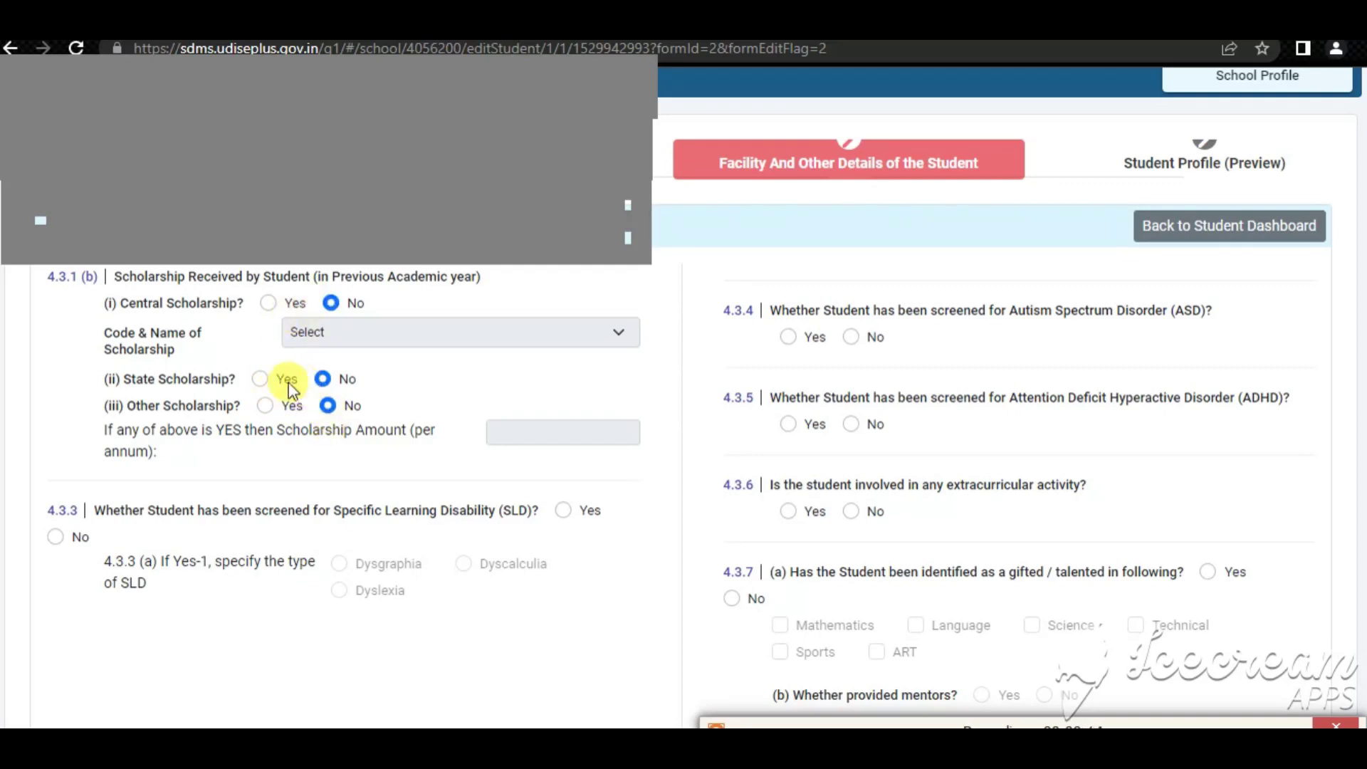
# Set State Scholarship to Yes with amount 300, then revert it to No
pyautogui.click(259, 379)
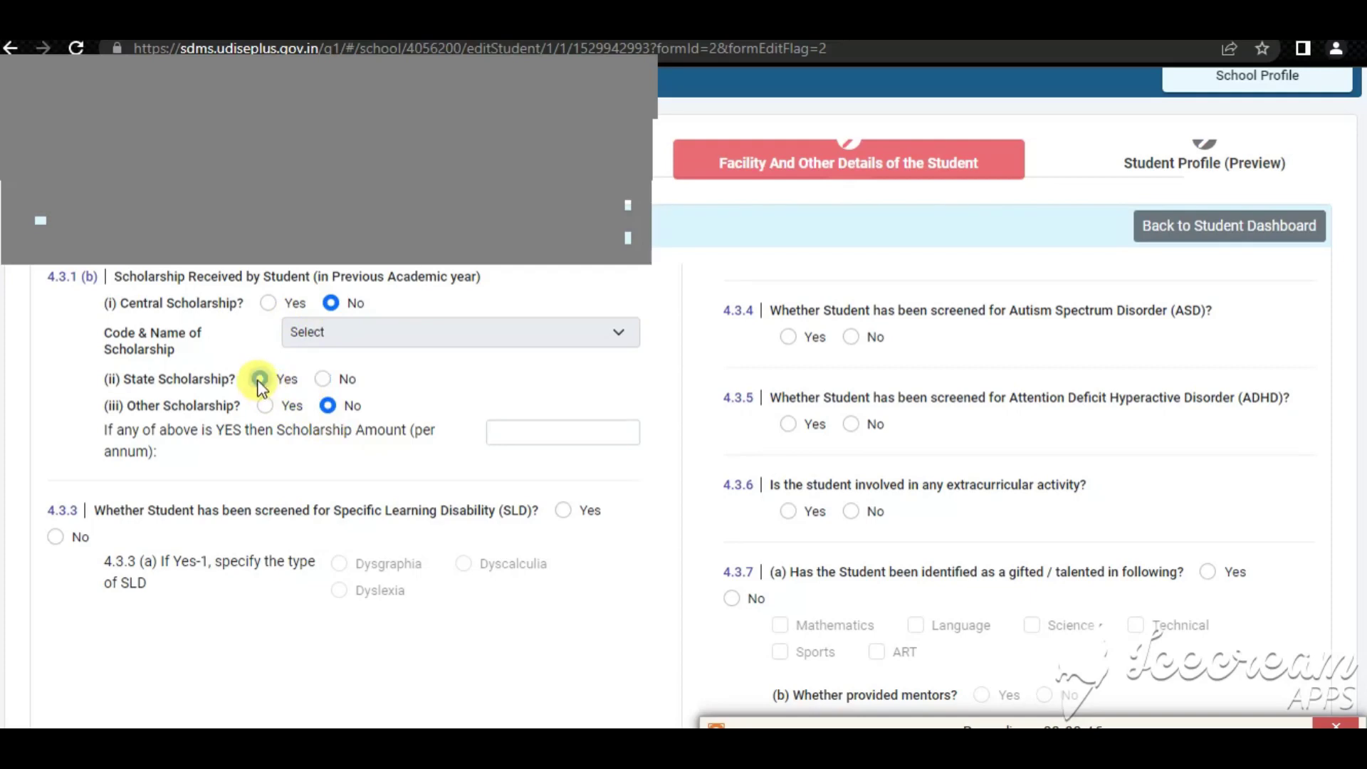
pyautogui.click(515, 430)
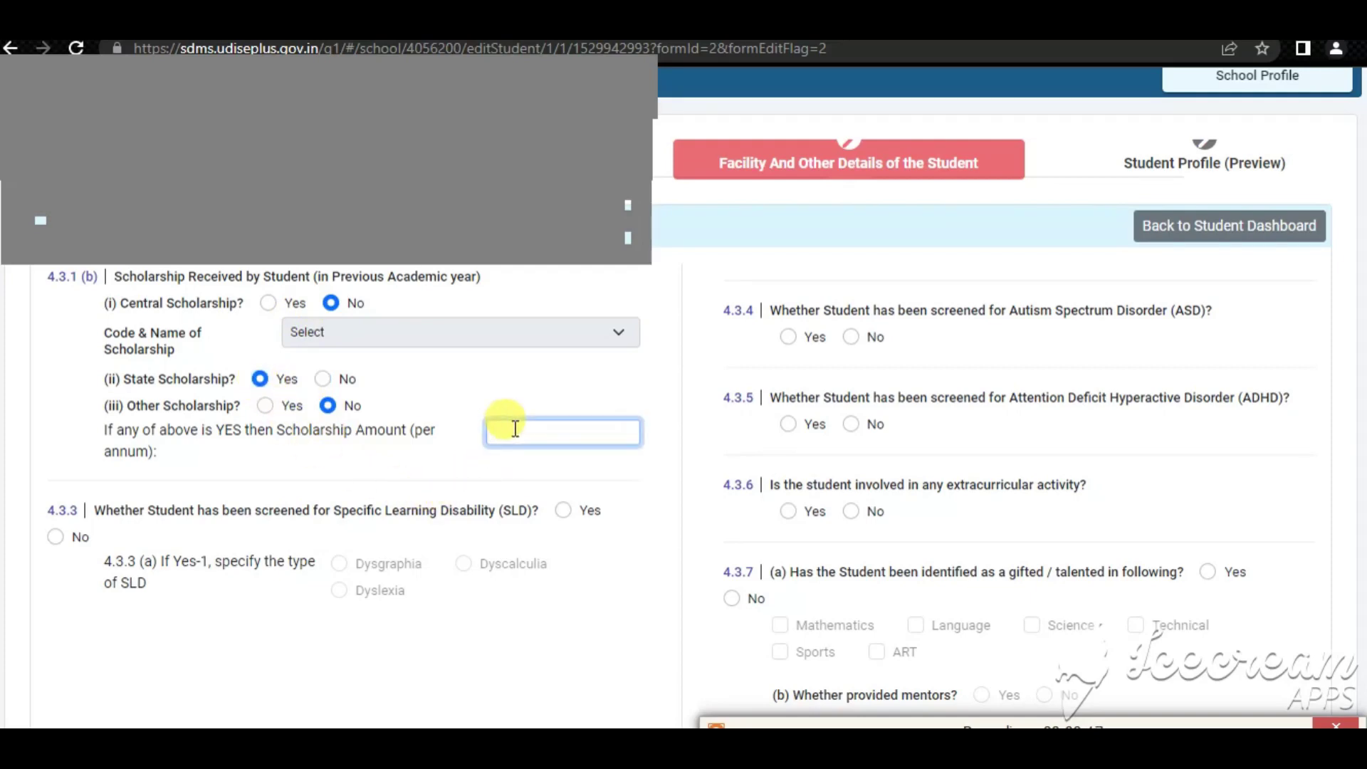
pyautogui.write('30')
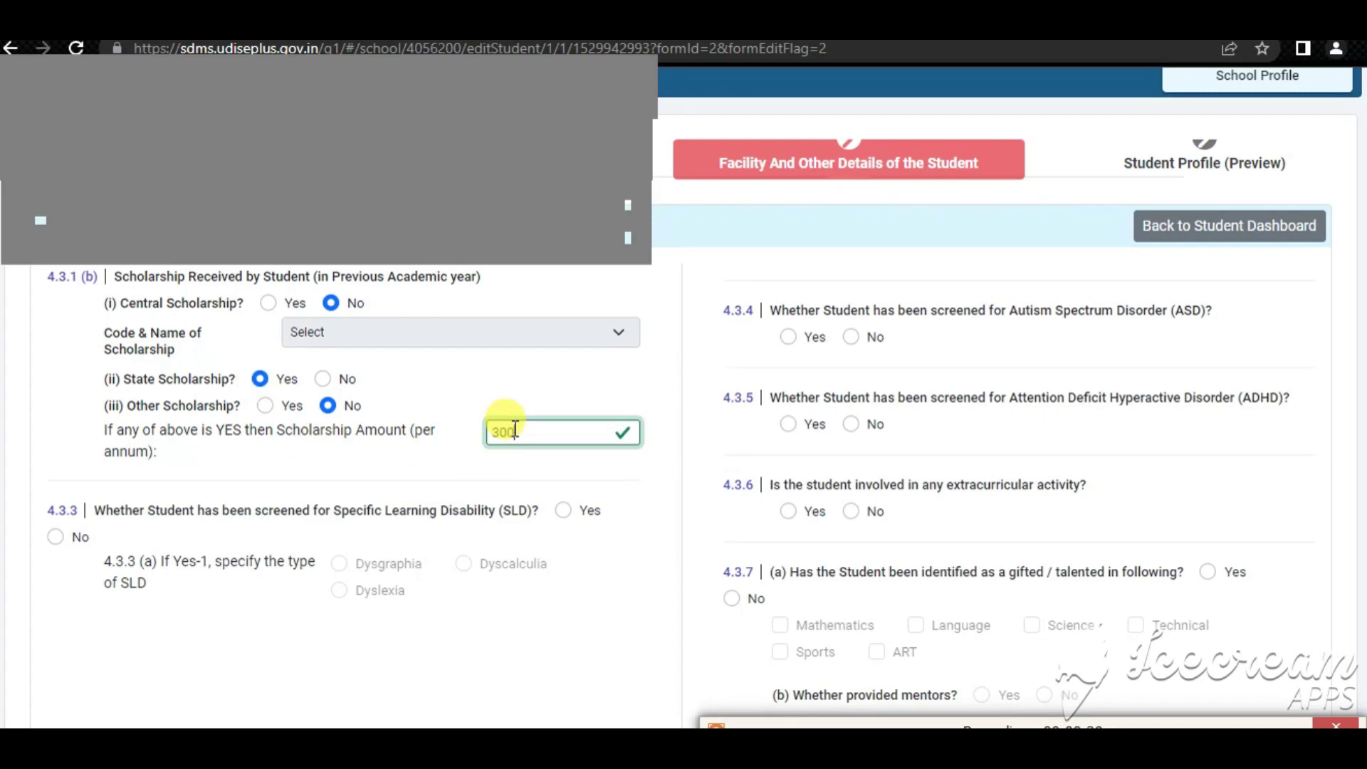
pyautogui.write('0')
pyautogui.click(321, 482)
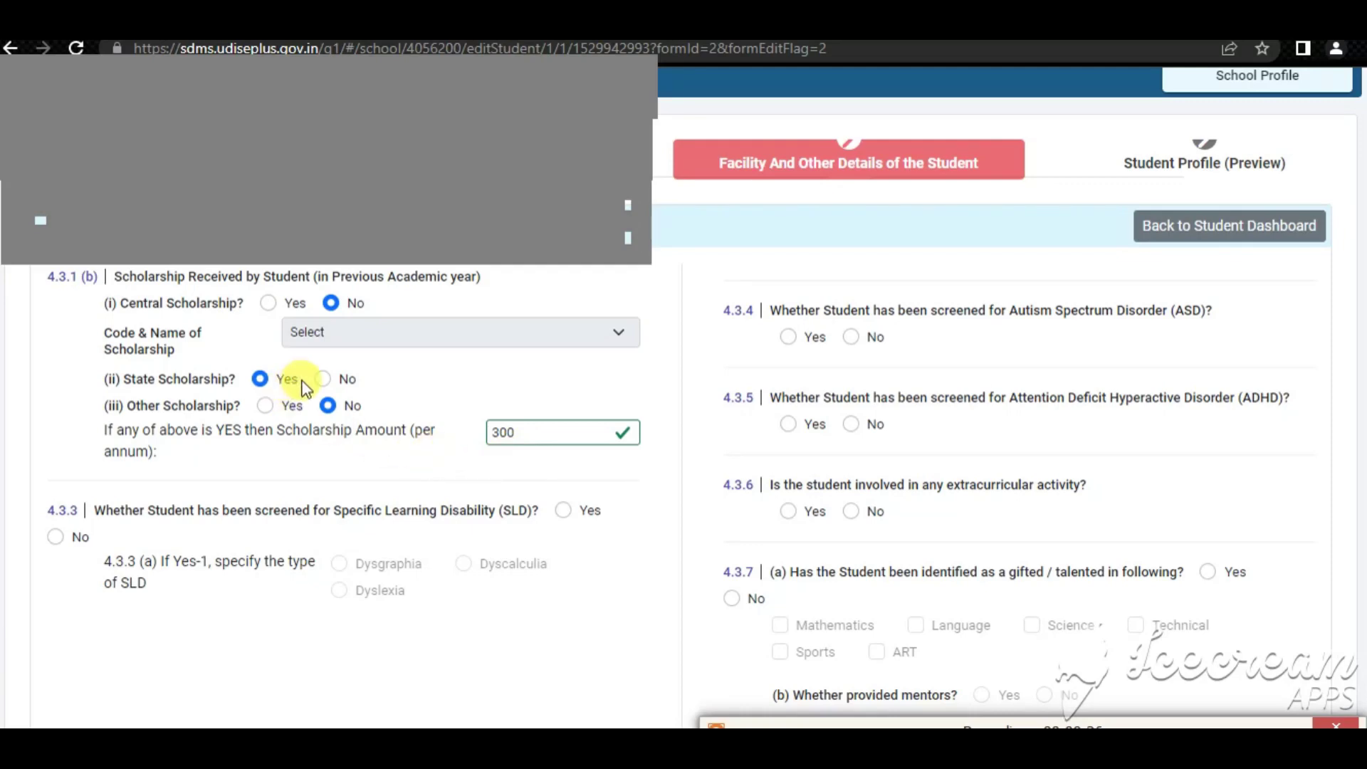
pyautogui.click(323, 381)
# Switch the interface language to Hindi from the Language dropdown
pyautogui.scroll(-3, 405, 461)
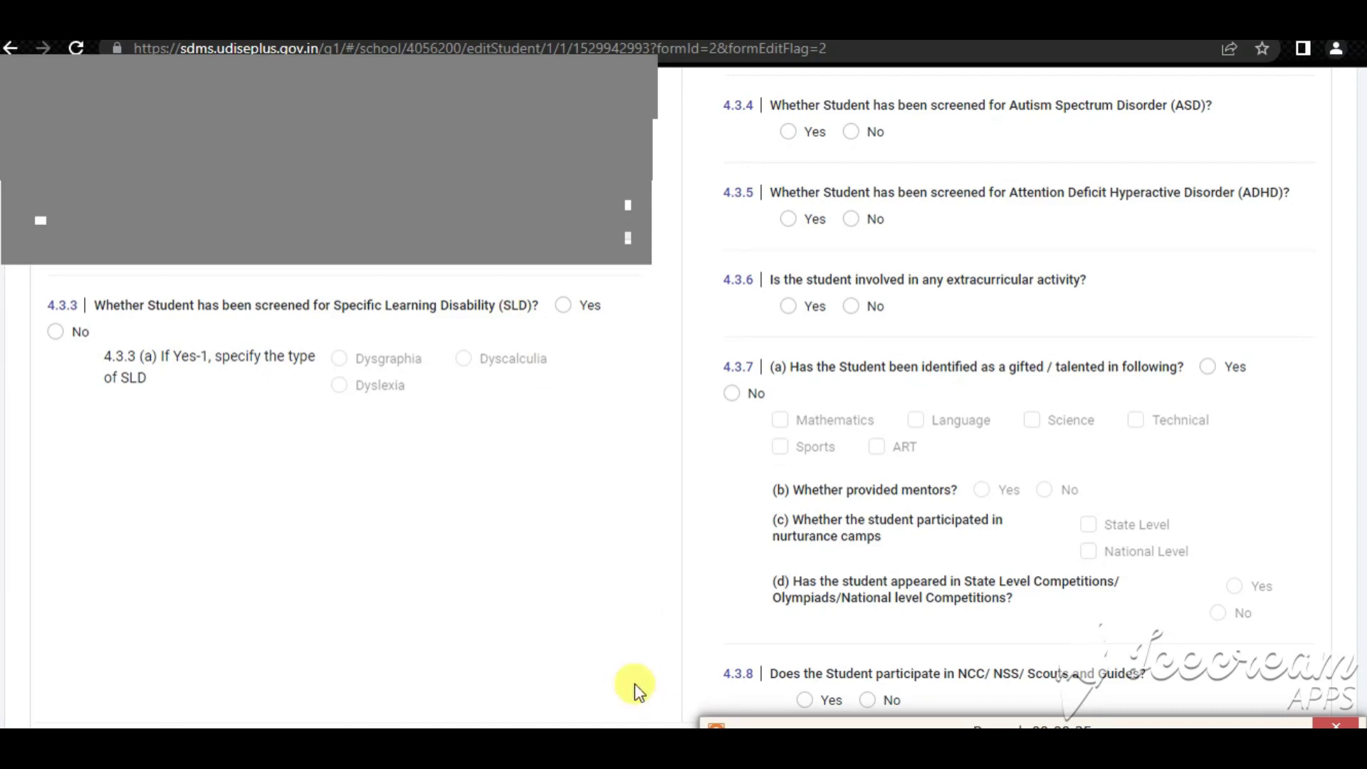
pyautogui.scroll(3, 532, 642)
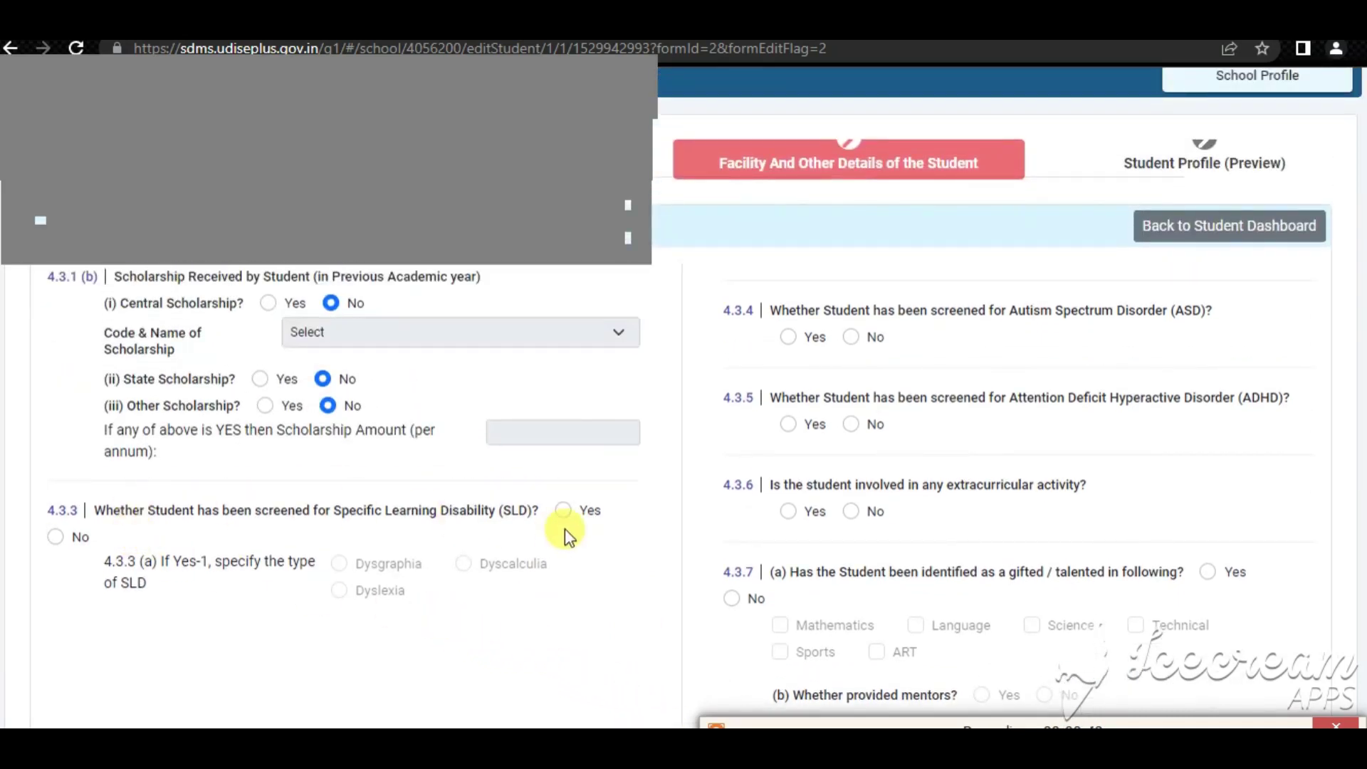
pyautogui.scroll(3, 592, 596)
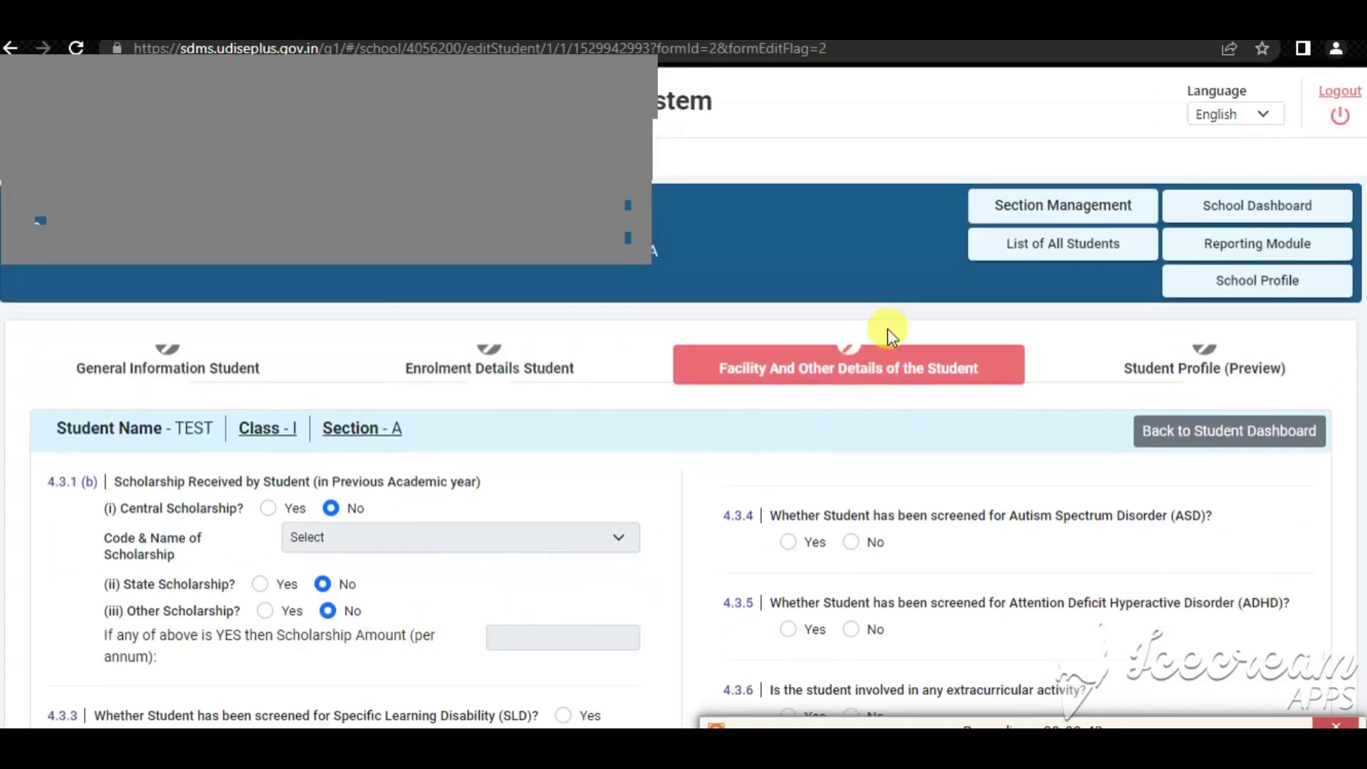
pyautogui.click(1233, 114)
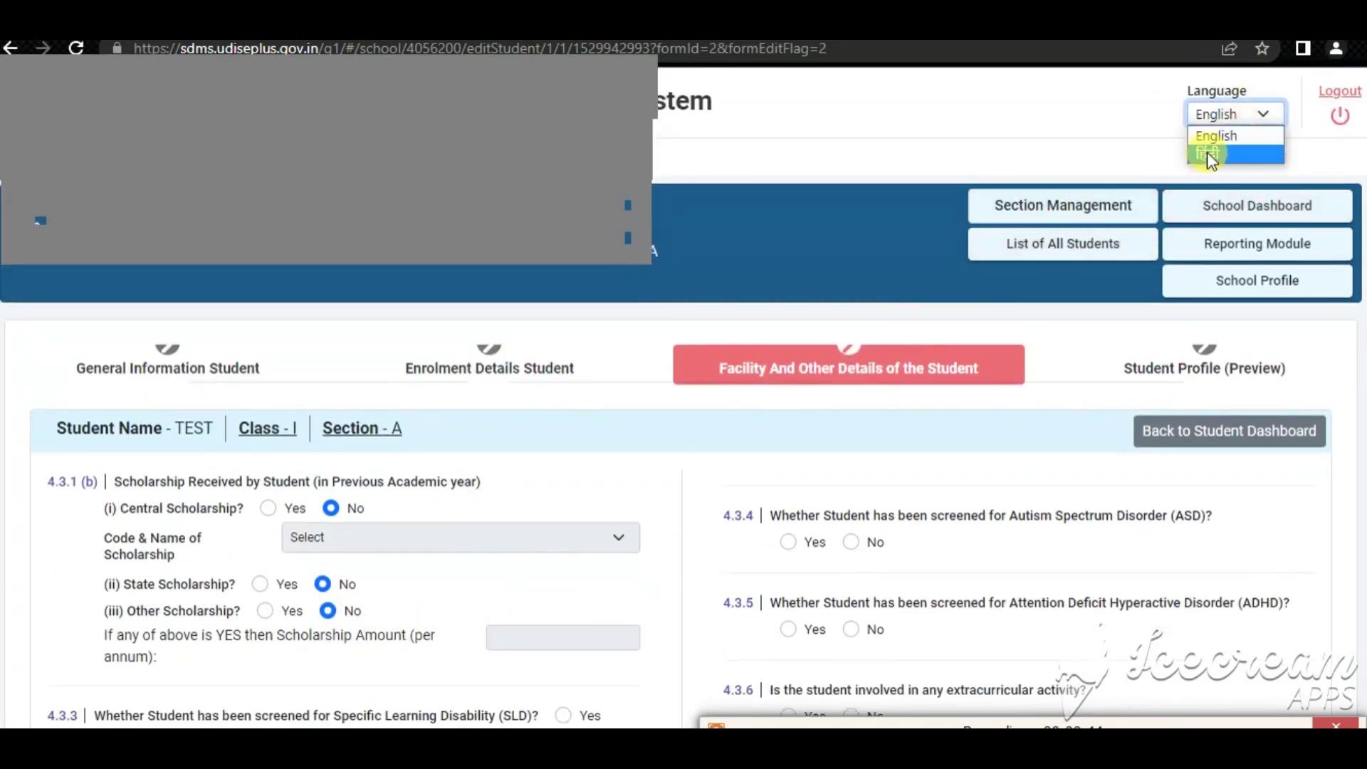
pyautogui.click(1206, 153)
pyautogui.scroll(-3, 616, 504)
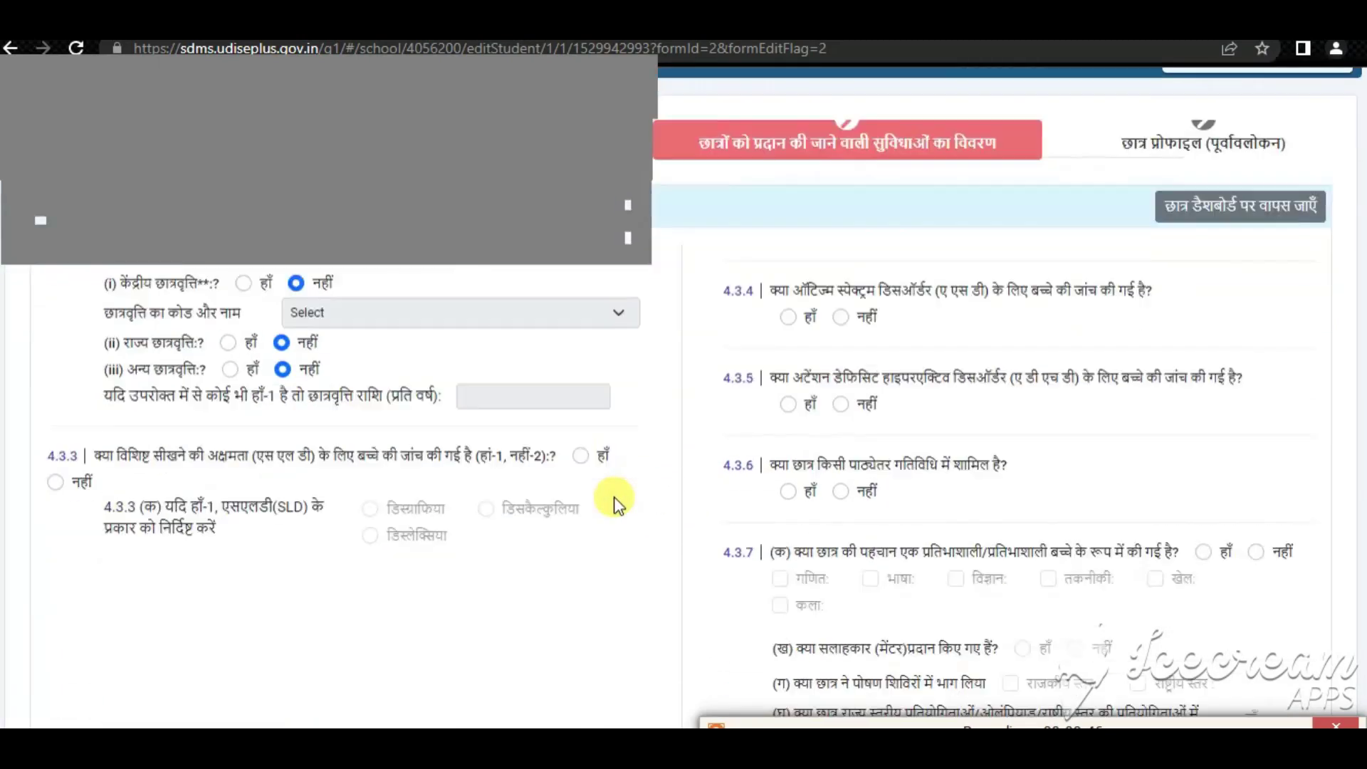
pyautogui.scroll(-1, 617, 504)
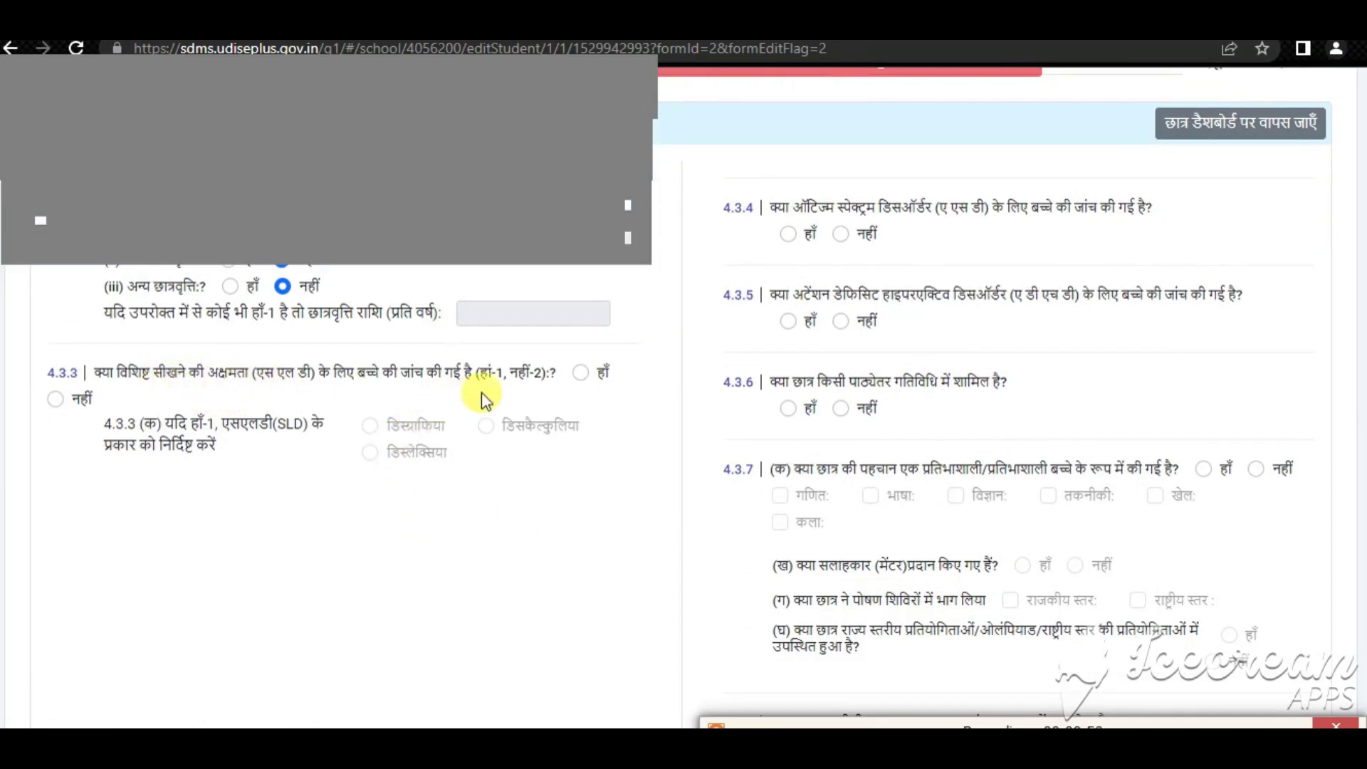
# Answer No (नहीं) to the SLD, autism, ADHD and extracurricular activity questions
pyautogui.click(53, 400)
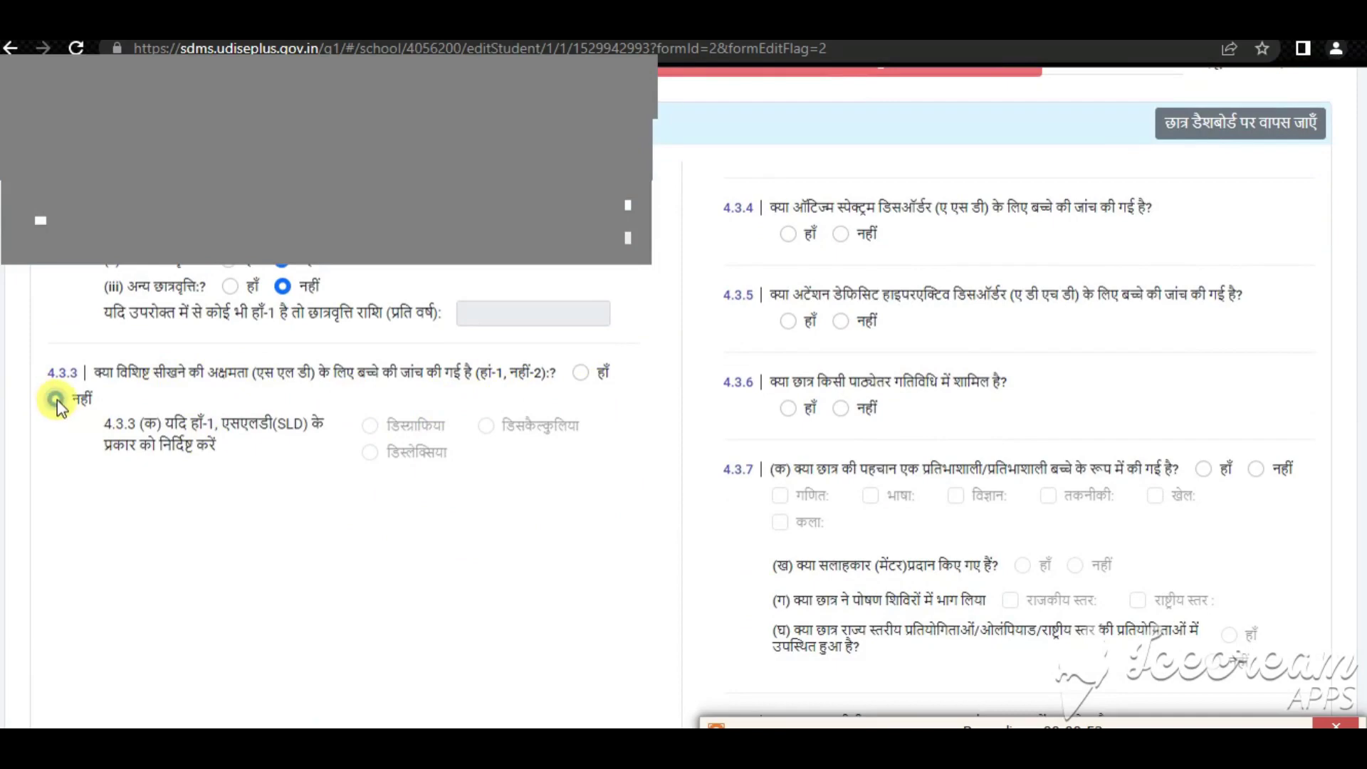
pyautogui.scroll(3, 767, 596)
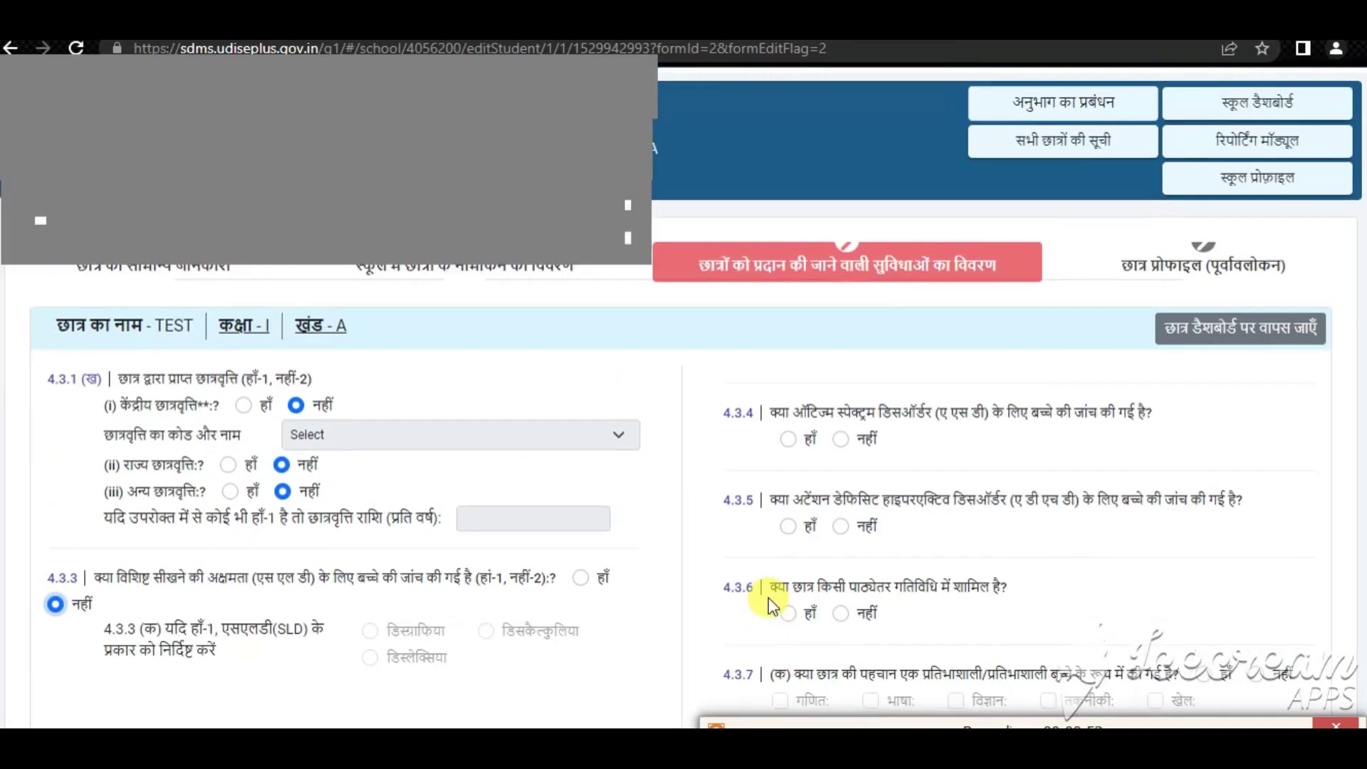
pyautogui.click(842, 440)
pyautogui.click(842, 527)
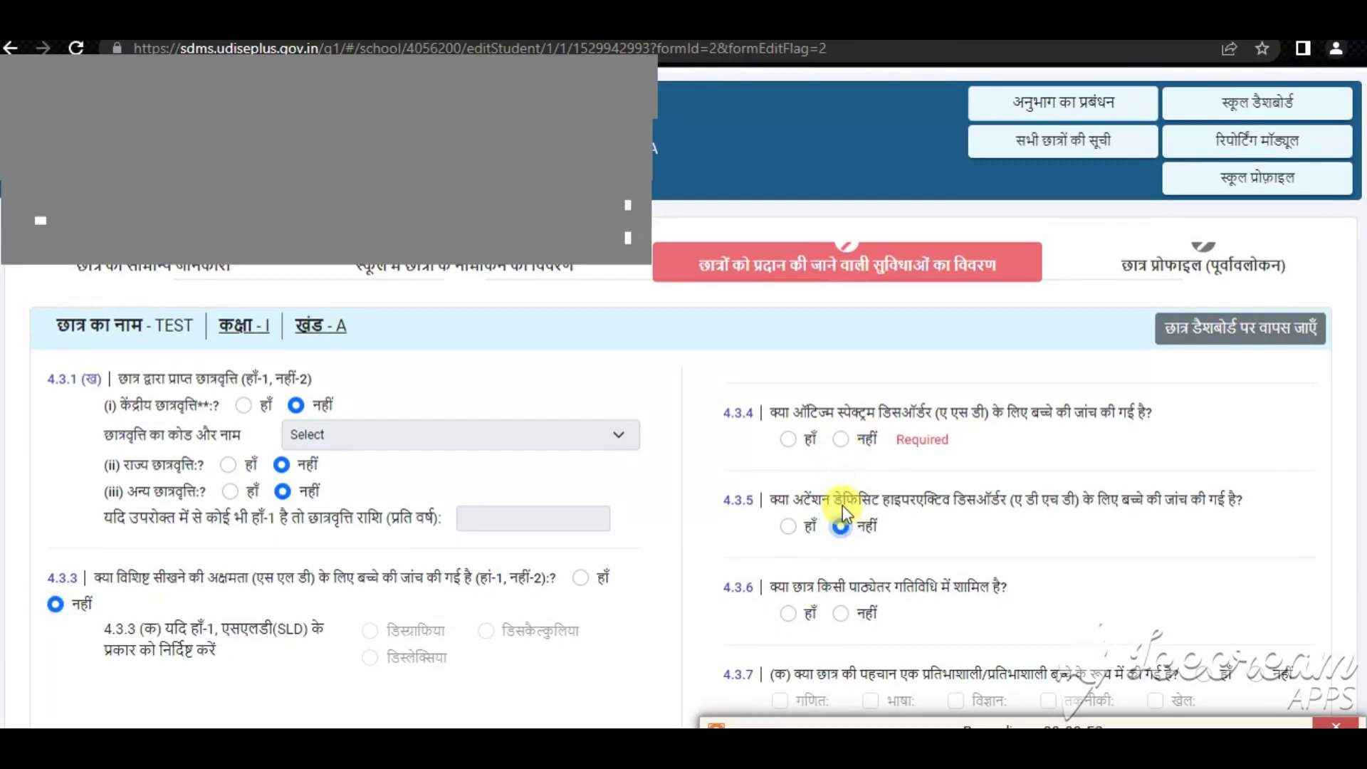
pyautogui.click(840, 439)
pyautogui.click(842, 613)
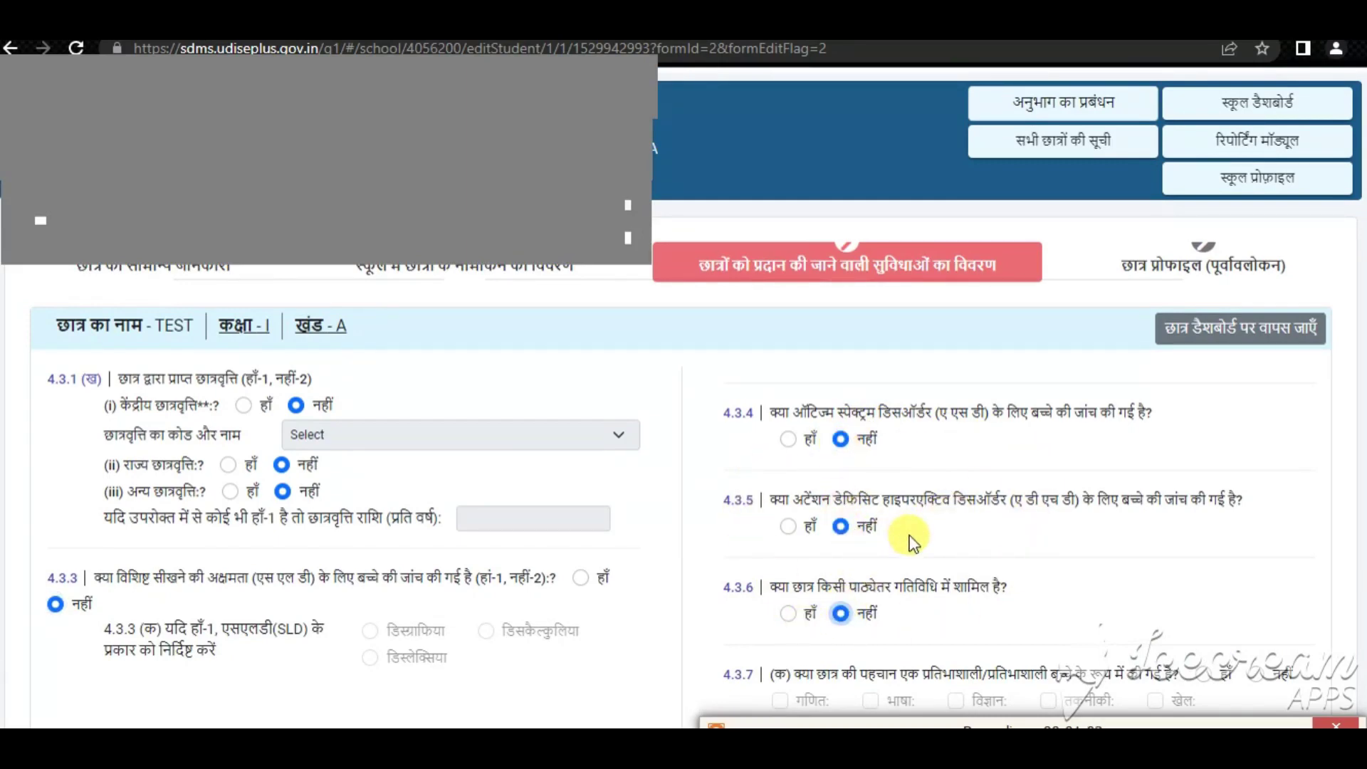
# Answer No to the gifted and NCC/NSS/Scouts questions and submit the facility data
pyautogui.scroll(-3, 909, 541)
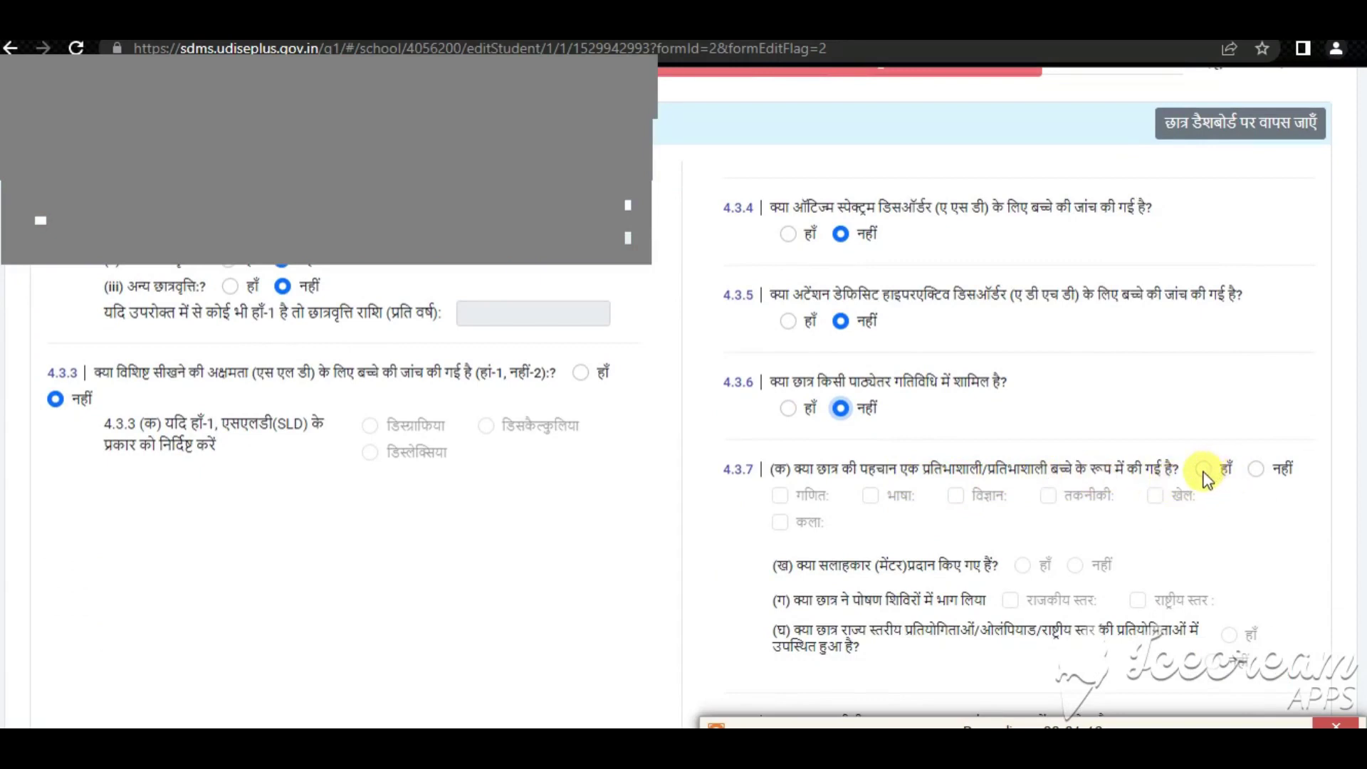
pyautogui.click(1255, 469)
pyautogui.scroll(-3, 1174, 506)
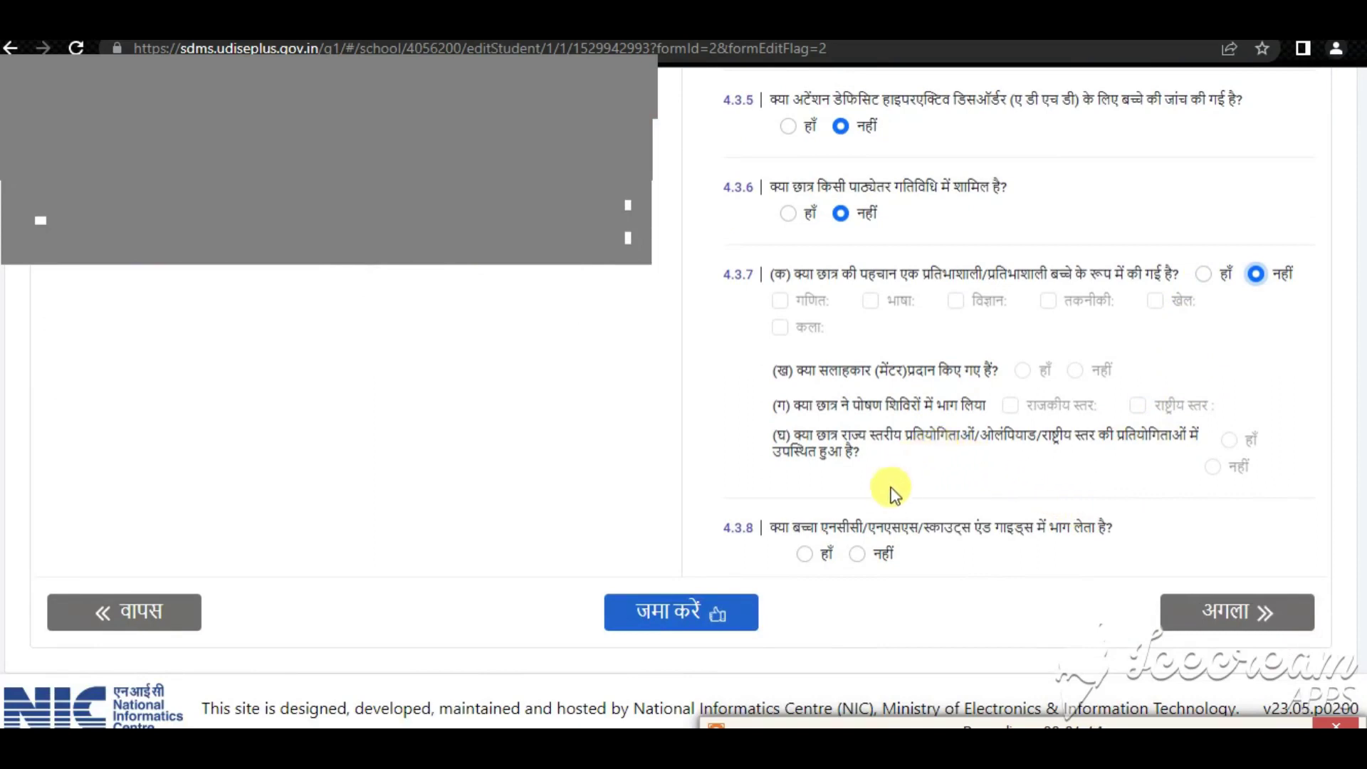
pyautogui.click(856, 554)
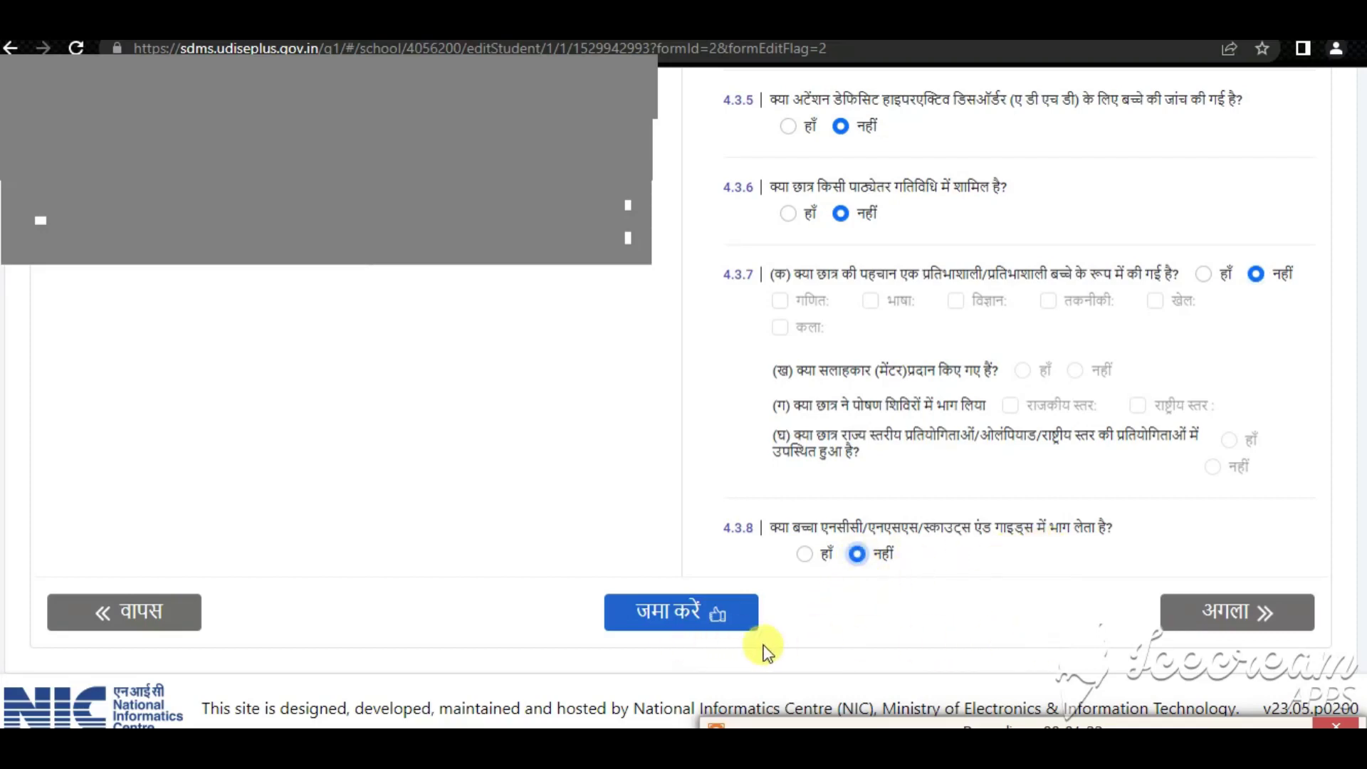
pyautogui.click(668, 614)
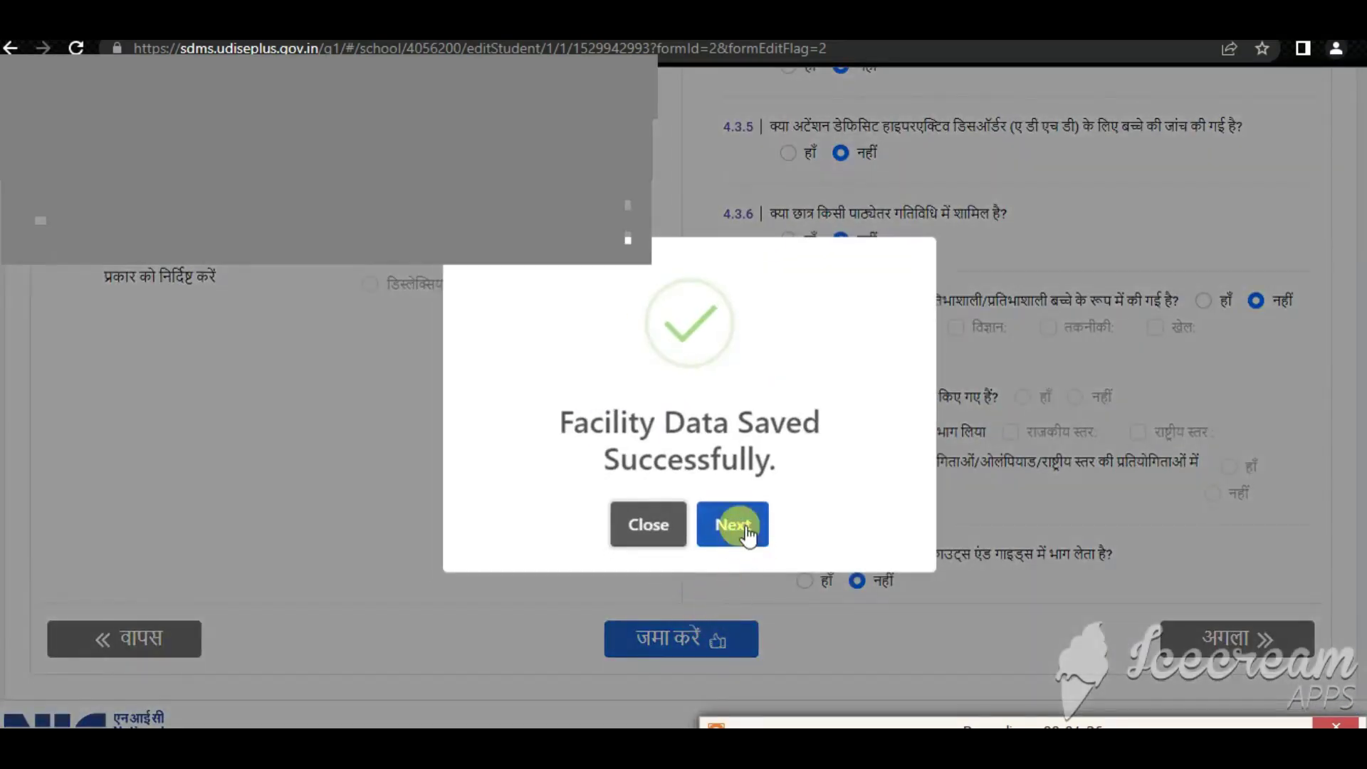
# Continue past Facility Data Saved and review the Student Profile (Preview) down to the bottom
pyautogui.click(723, 527)
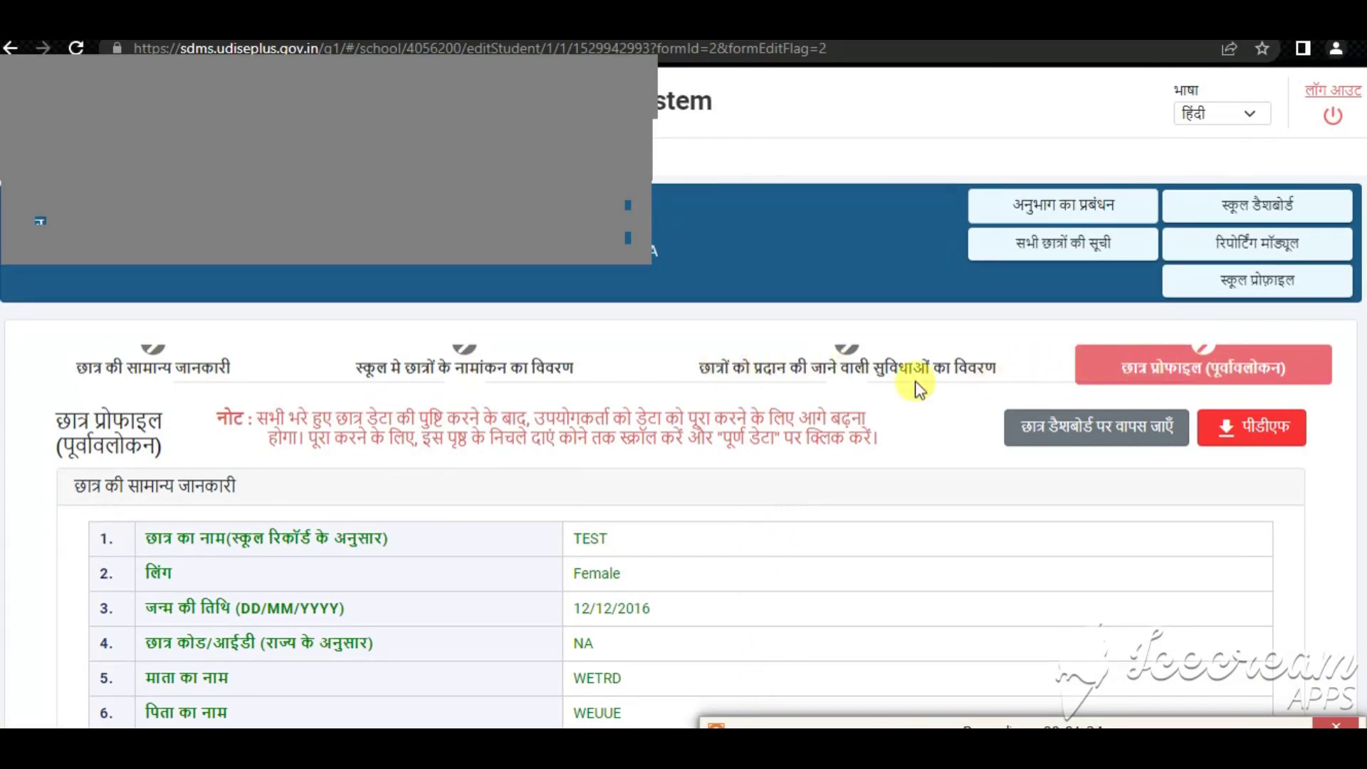
pyautogui.moveTo(142, 368); pyautogui.dragTo(219, 368)
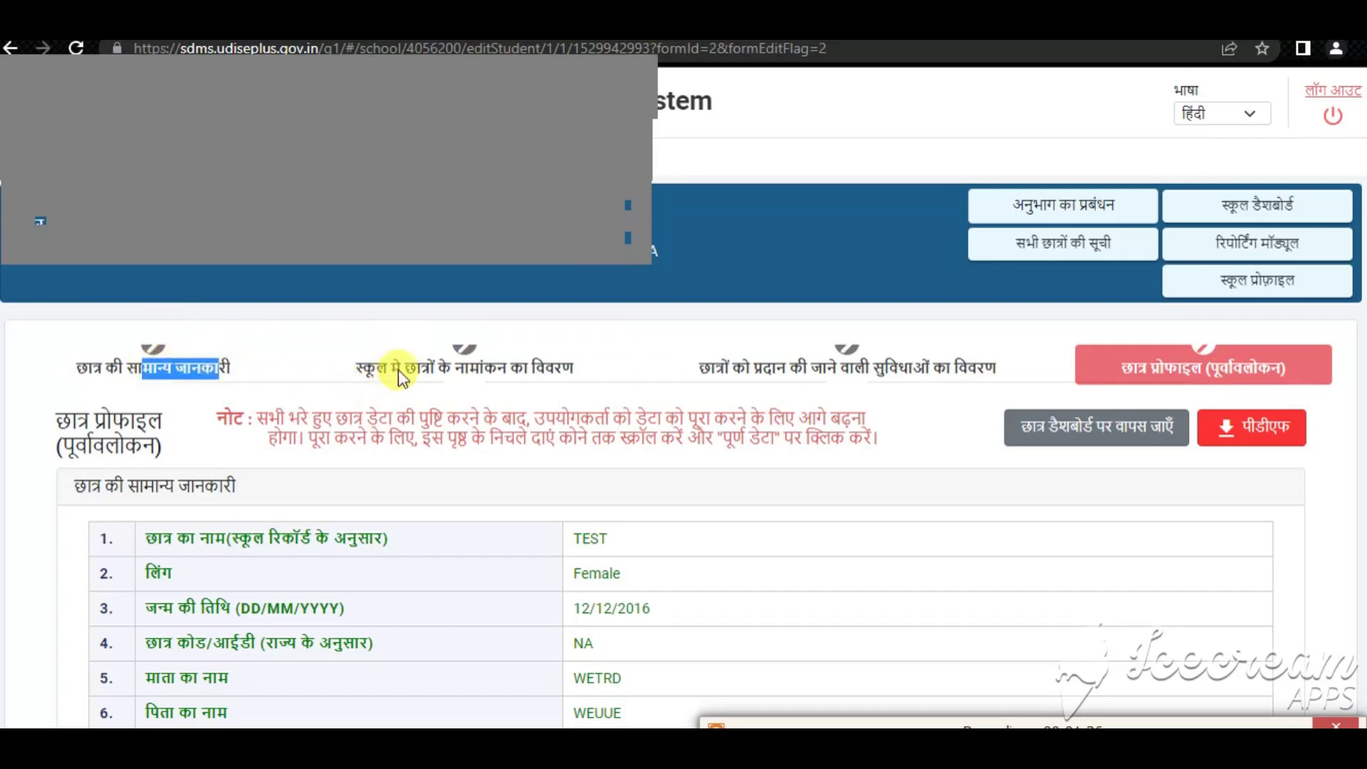
pyautogui.moveTo(400, 369); pyautogui.dragTo(518, 383)
pyautogui.moveTo(714, 371); pyautogui.dragTo(888, 388)
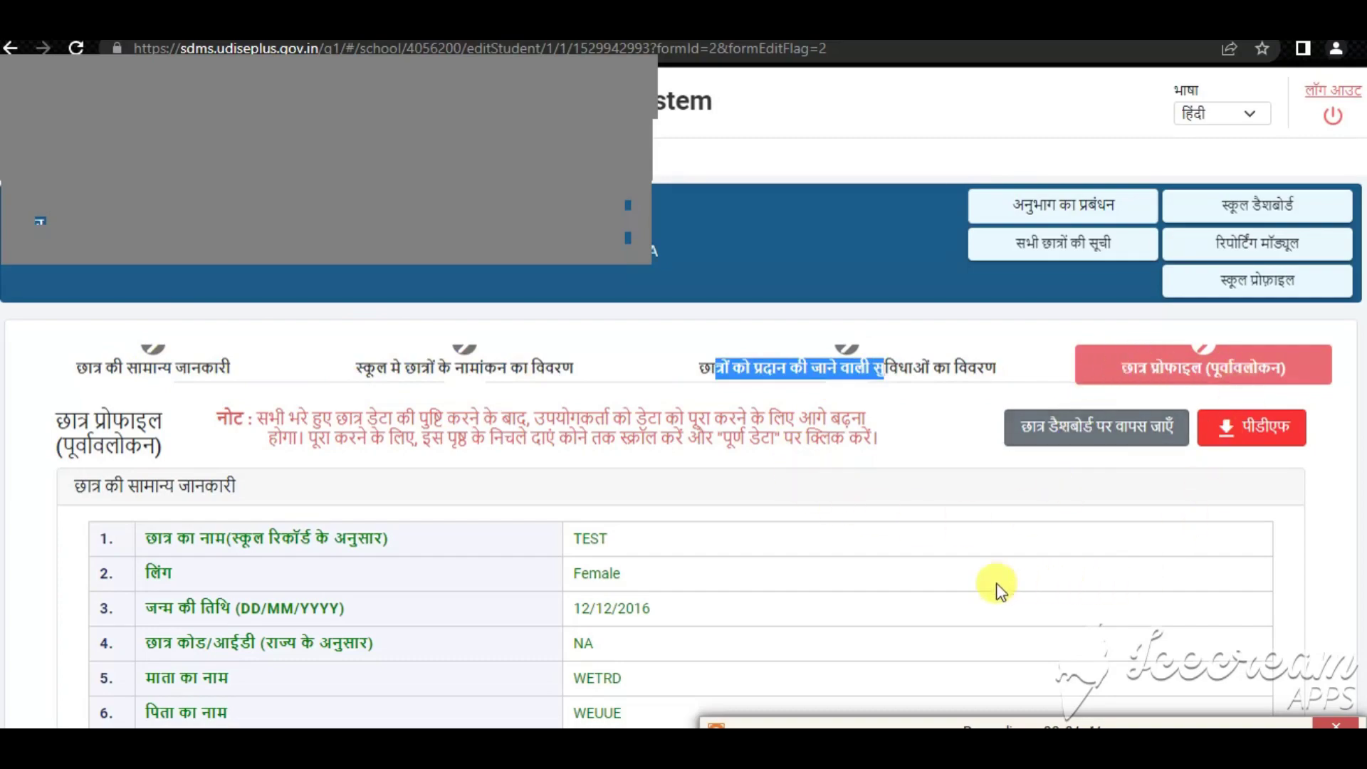
pyautogui.scroll(-3, 997, 588)
pyautogui.scroll(-20, 668, 578)
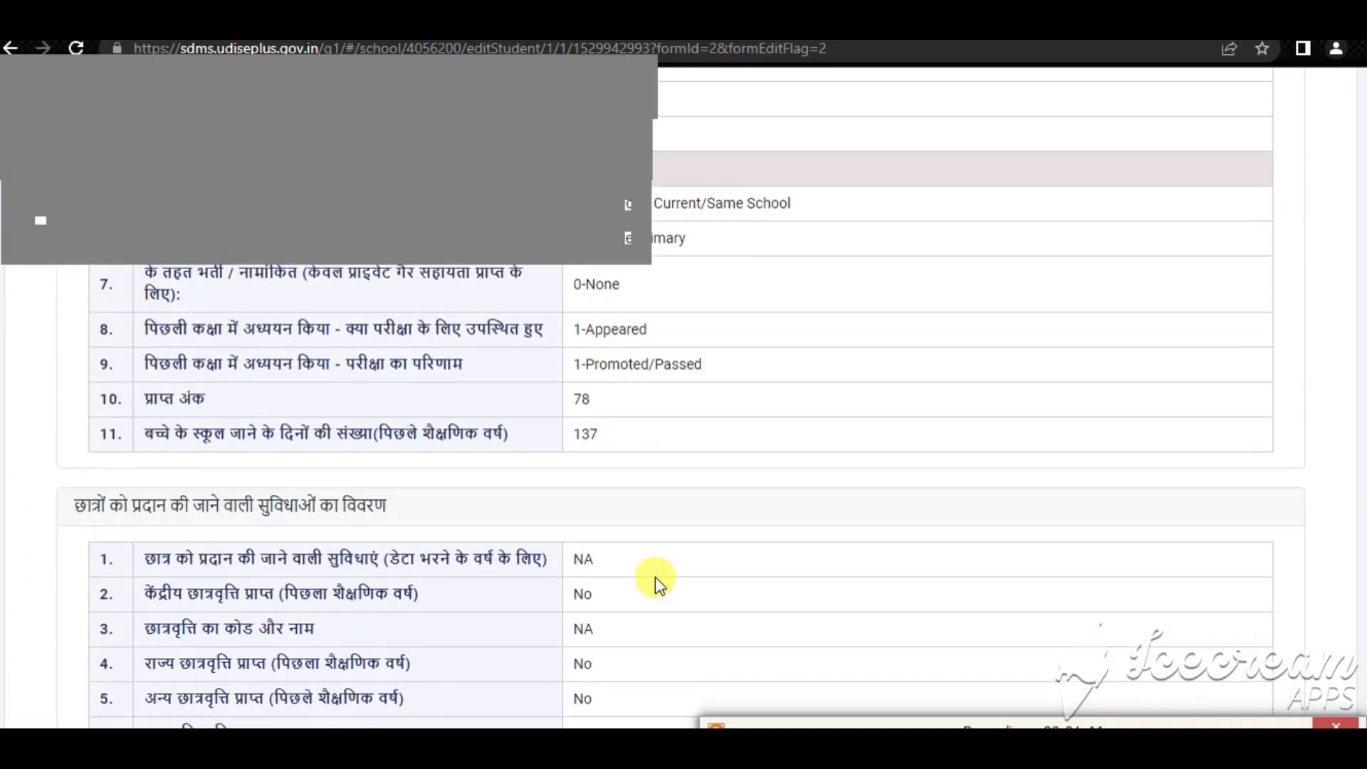
pyautogui.scroll(-5, 655, 575)
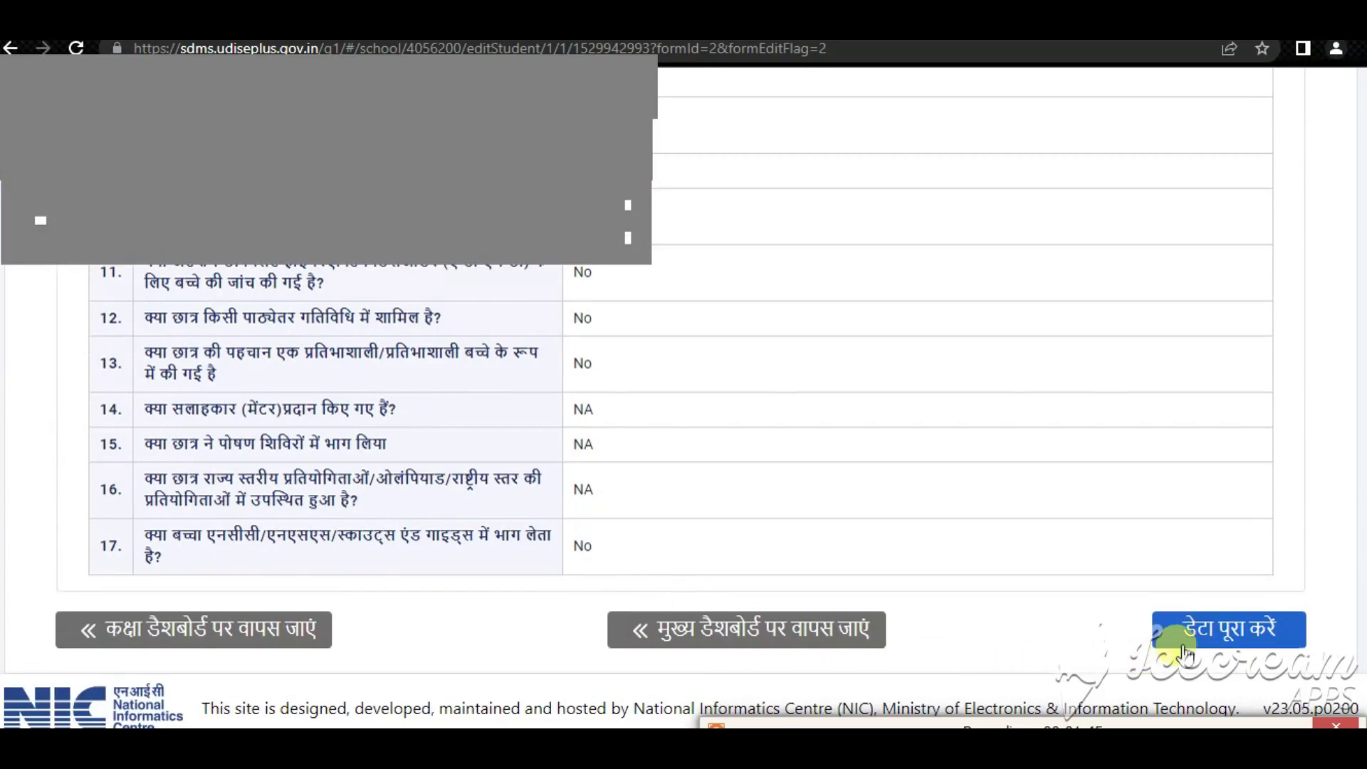
# Mark the student's record as Data Completed, confirm it, and dismiss the confirmation
pyautogui.click(1232, 626)
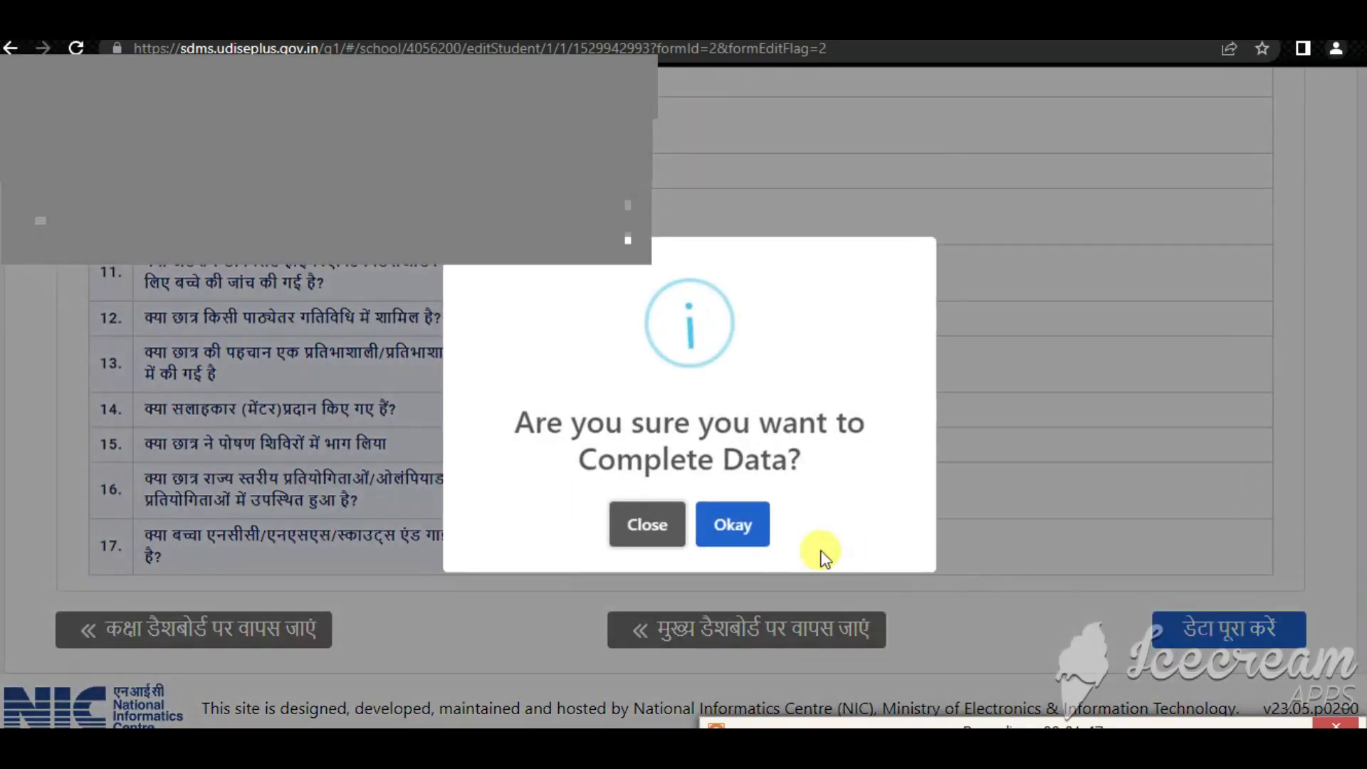
pyautogui.click(728, 528)
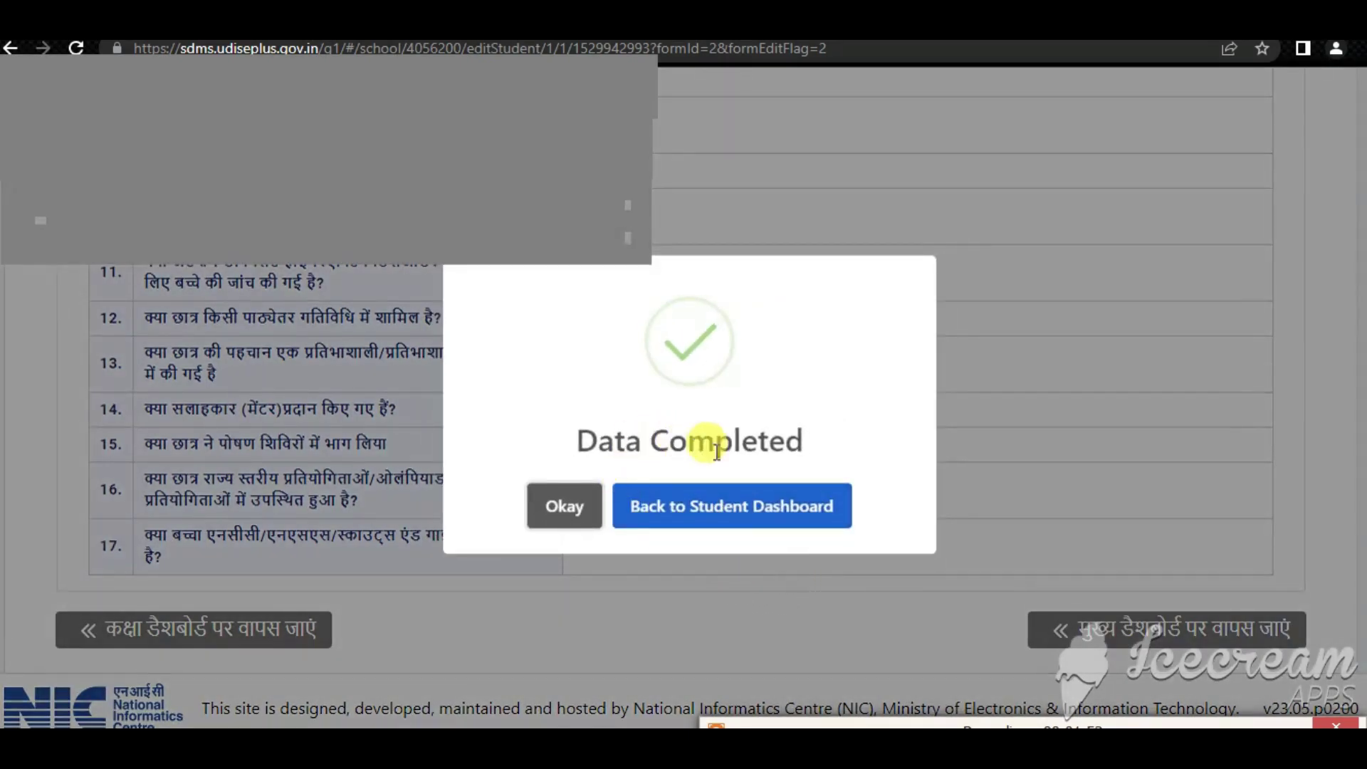
pyautogui.click(666, 515)
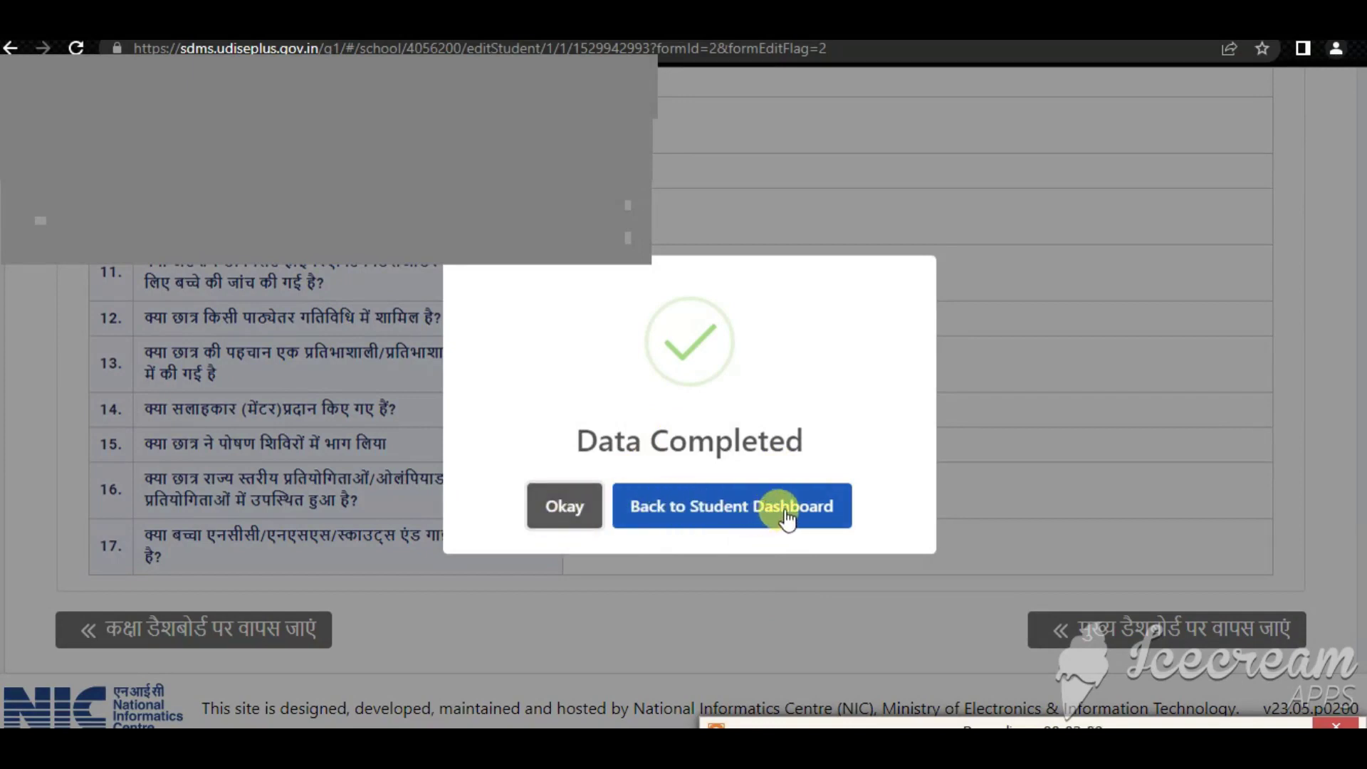
pyautogui.click(560, 507)
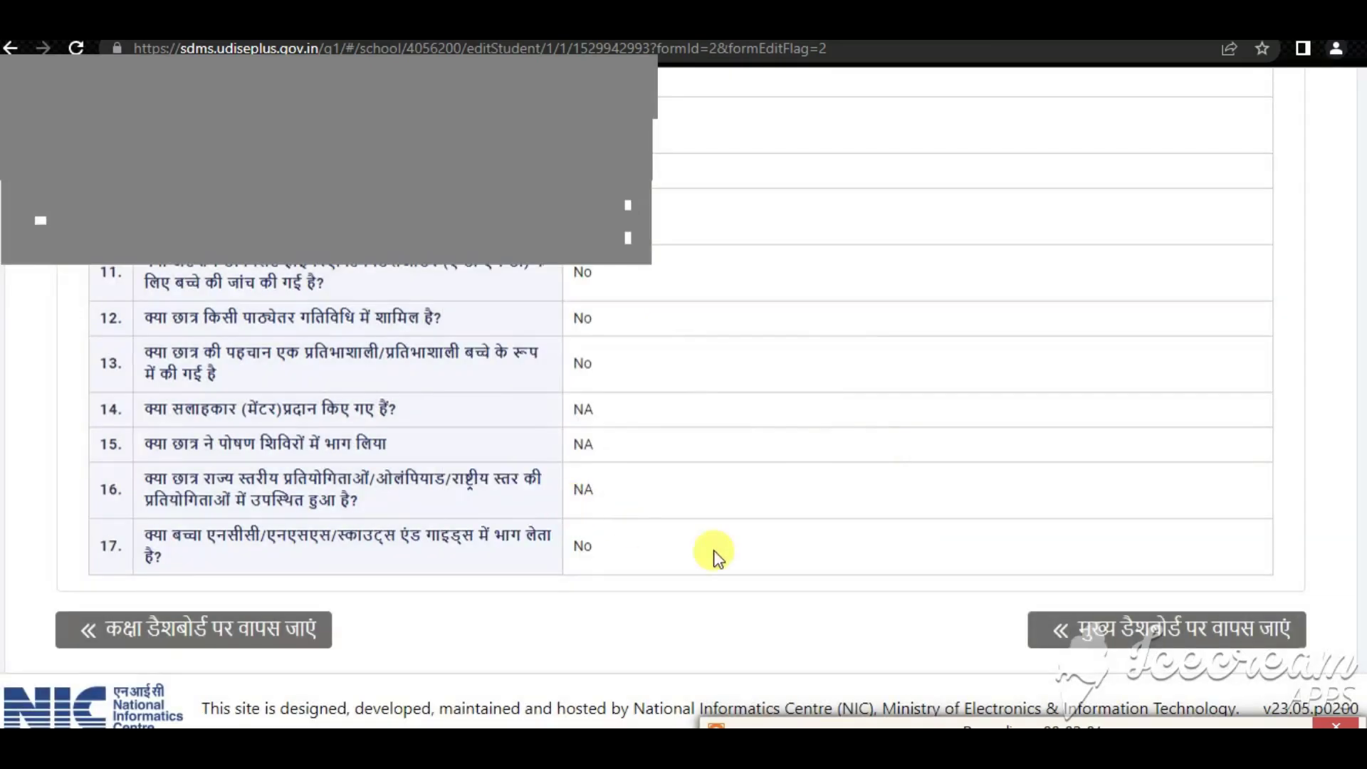
pyautogui.scroll(20, 1054, 626)
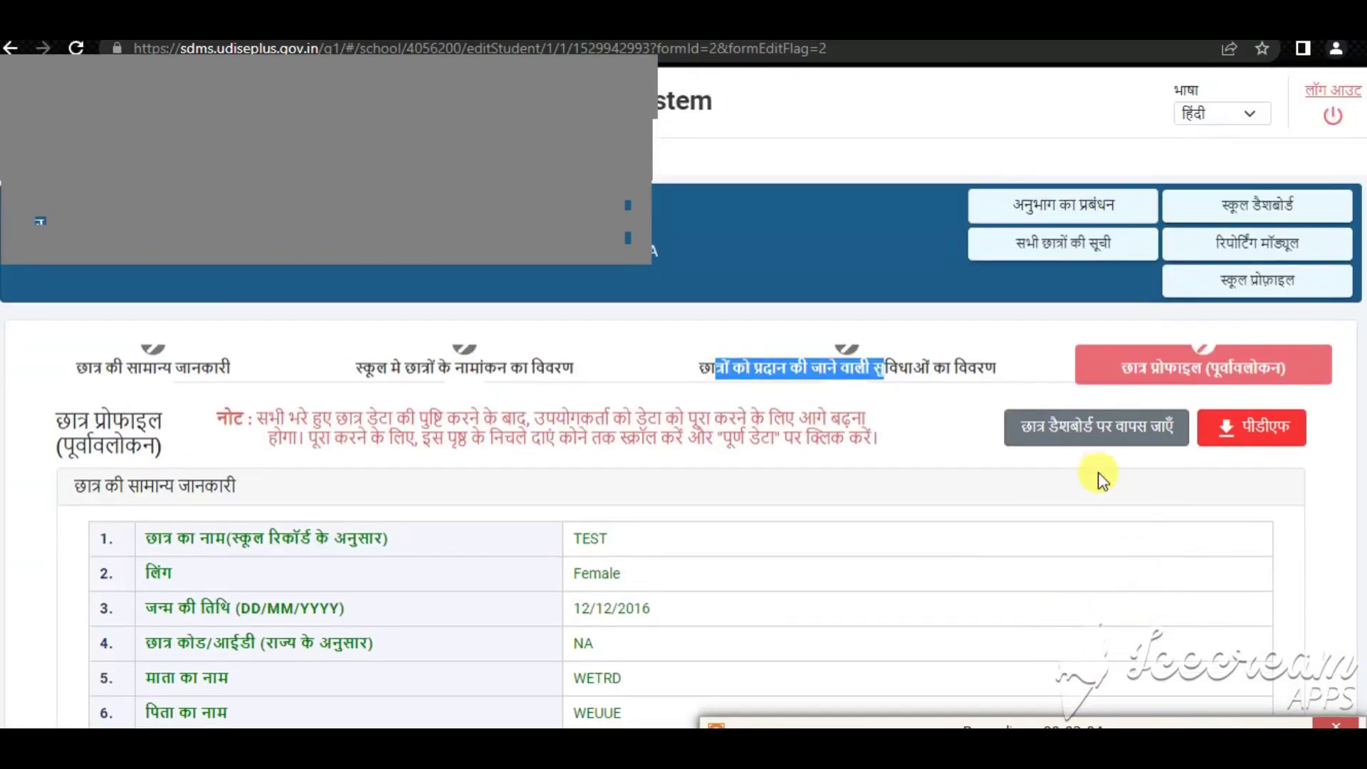
# Return to the Class I, Section A list and check the student's row shows Completed
pyautogui.click(1068, 436)
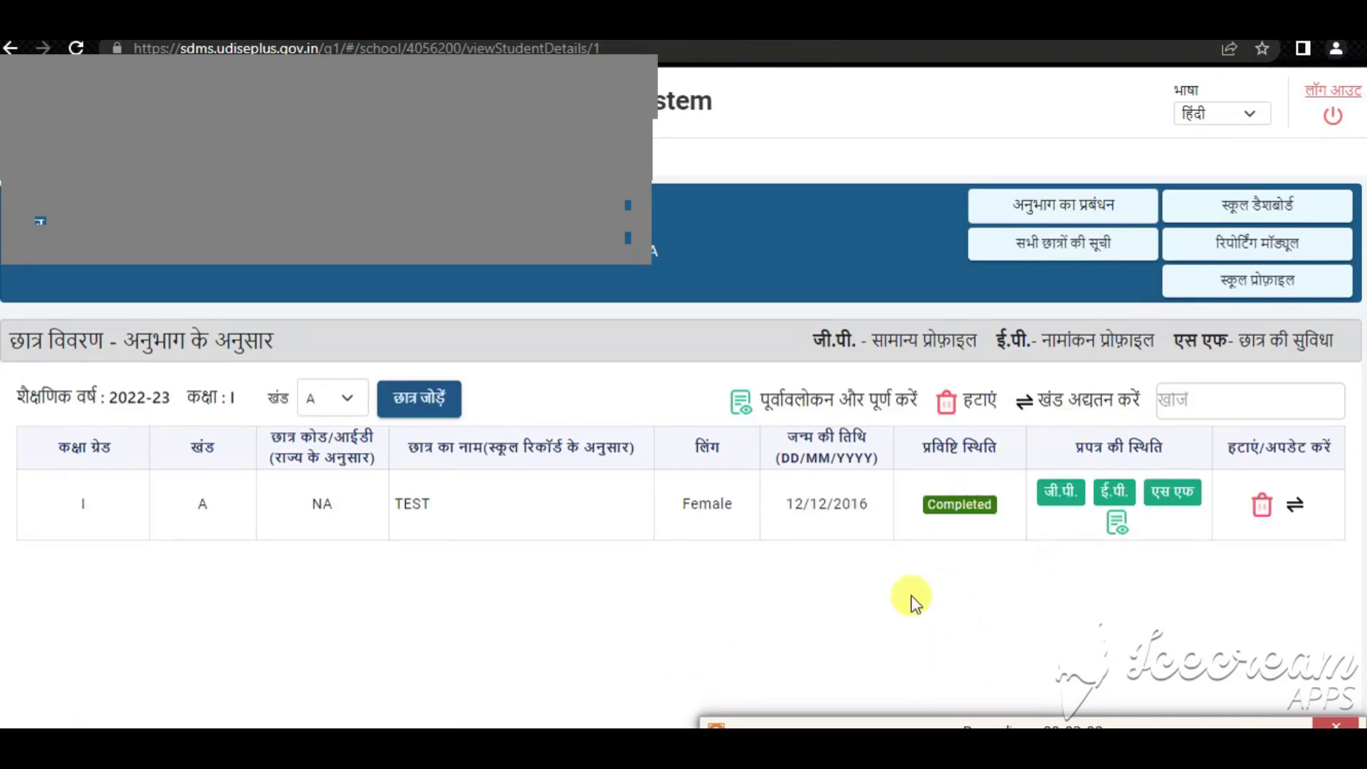
pyautogui.doubleClick(82, 511)
pyautogui.doubleClick(203, 506)
pyautogui.moveTo(422, 505); pyautogui.dragTo(523, 517)
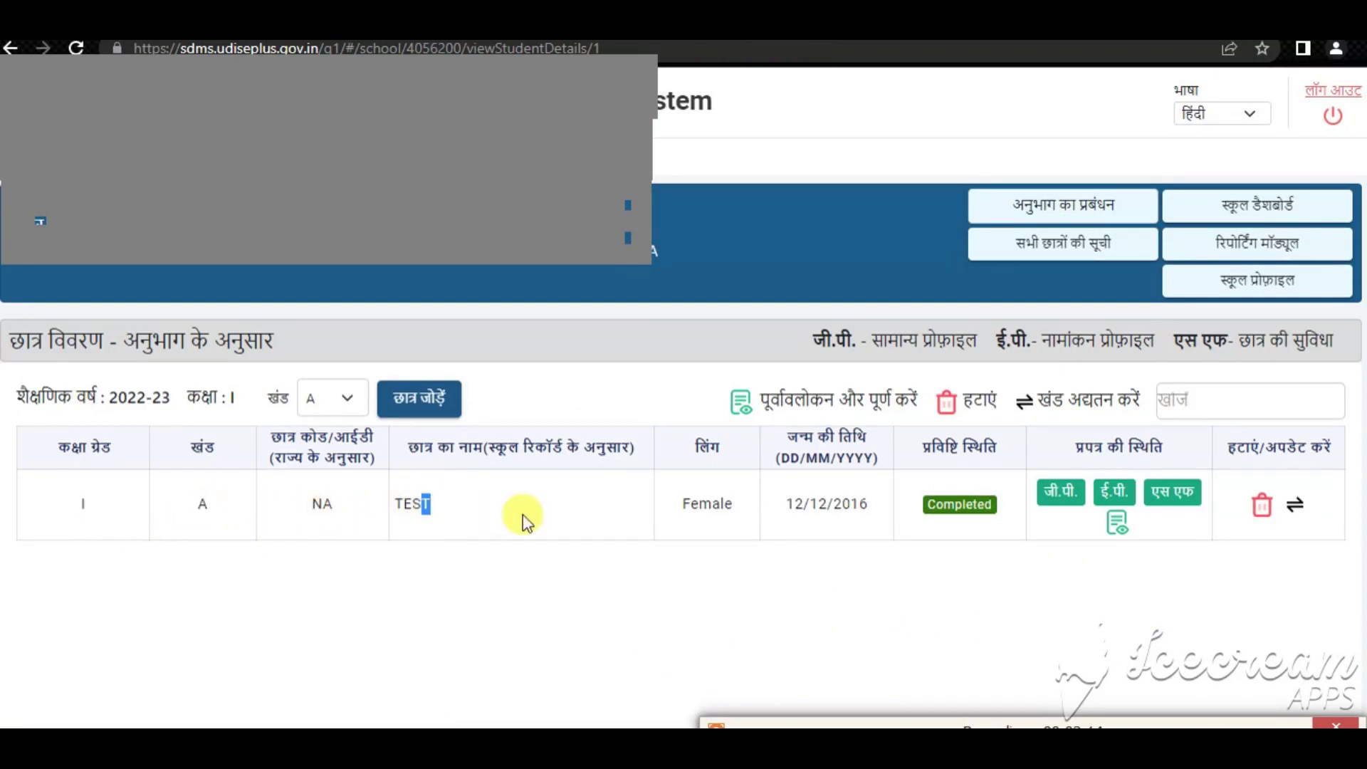
pyautogui.moveTo(712, 504); pyautogui.dragTo(865, 507)
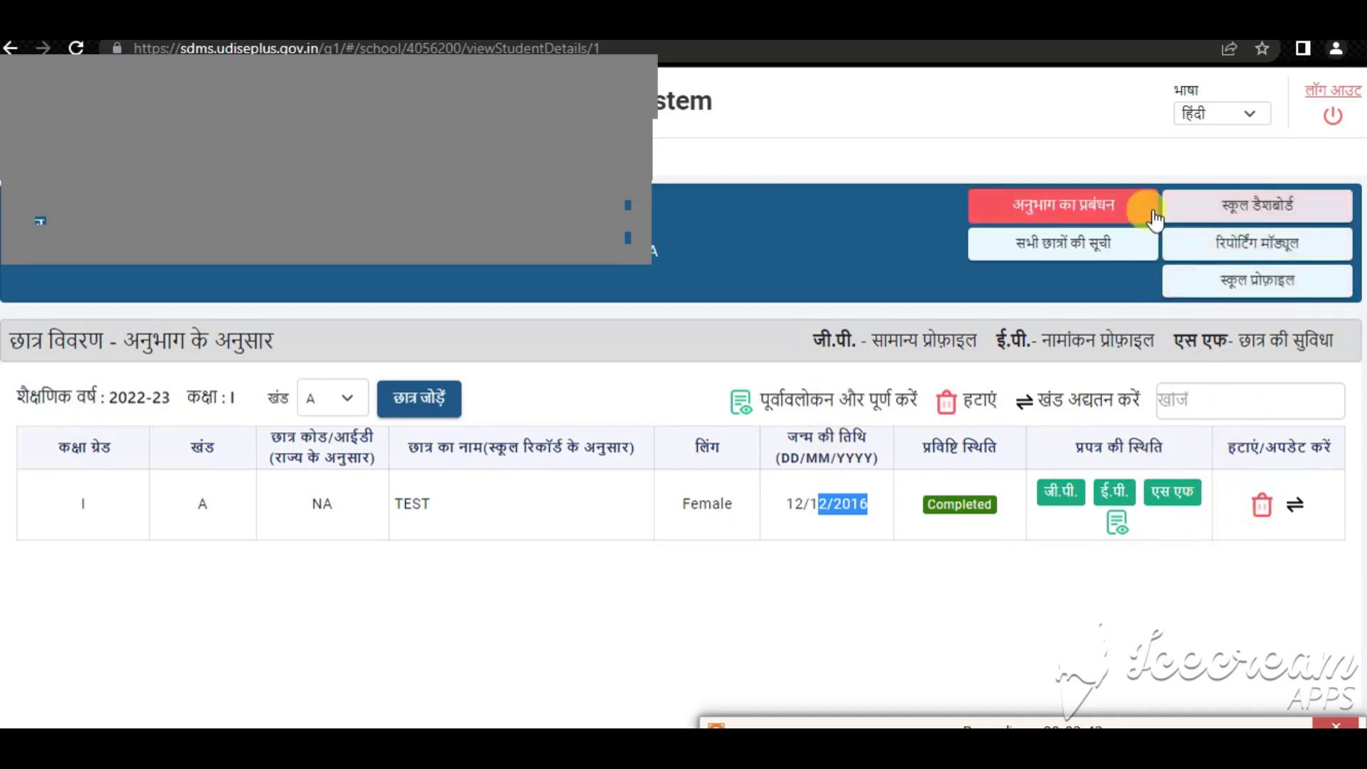
# Go to the grade-wise School Dashboard and switch the interface language to English
pyautogui.click(1181, 205)
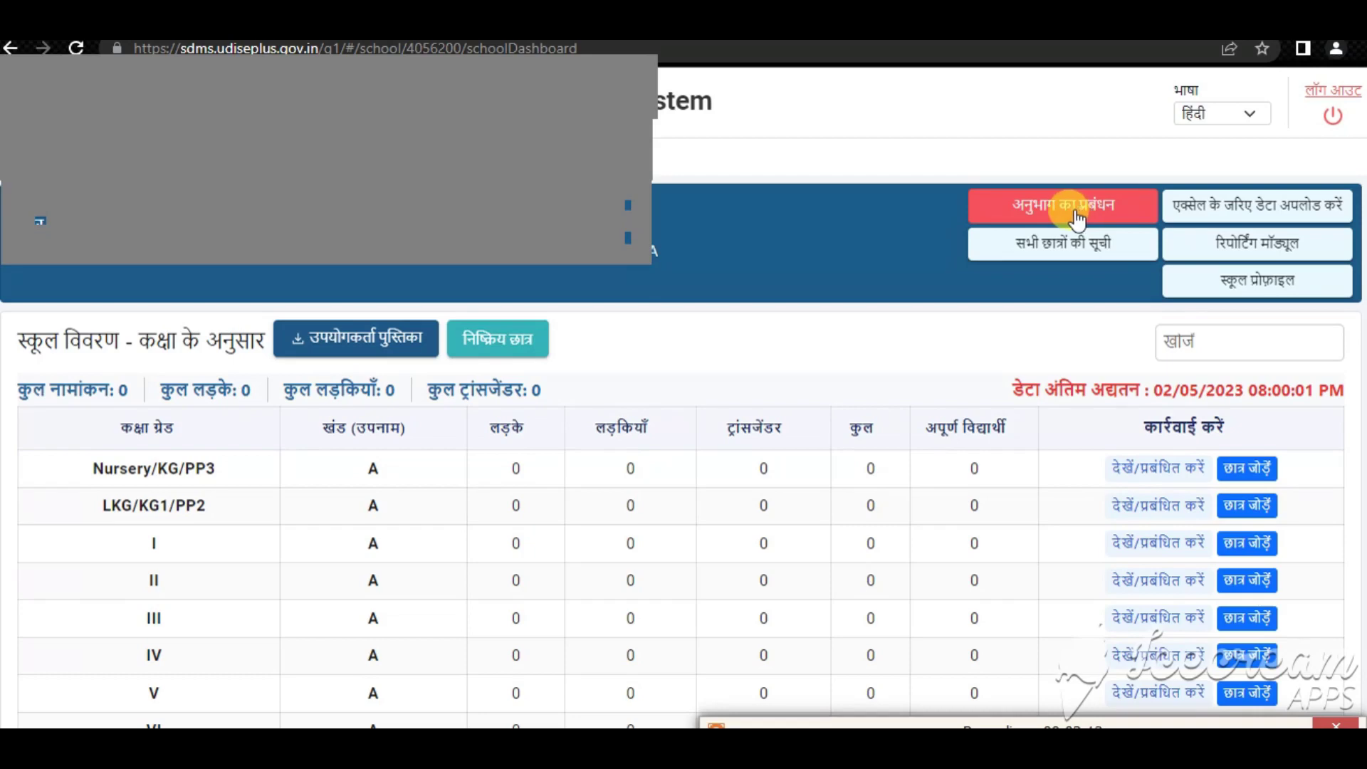
pyautogui.click(1212, 116)
pyautogui.click(1202, 135)
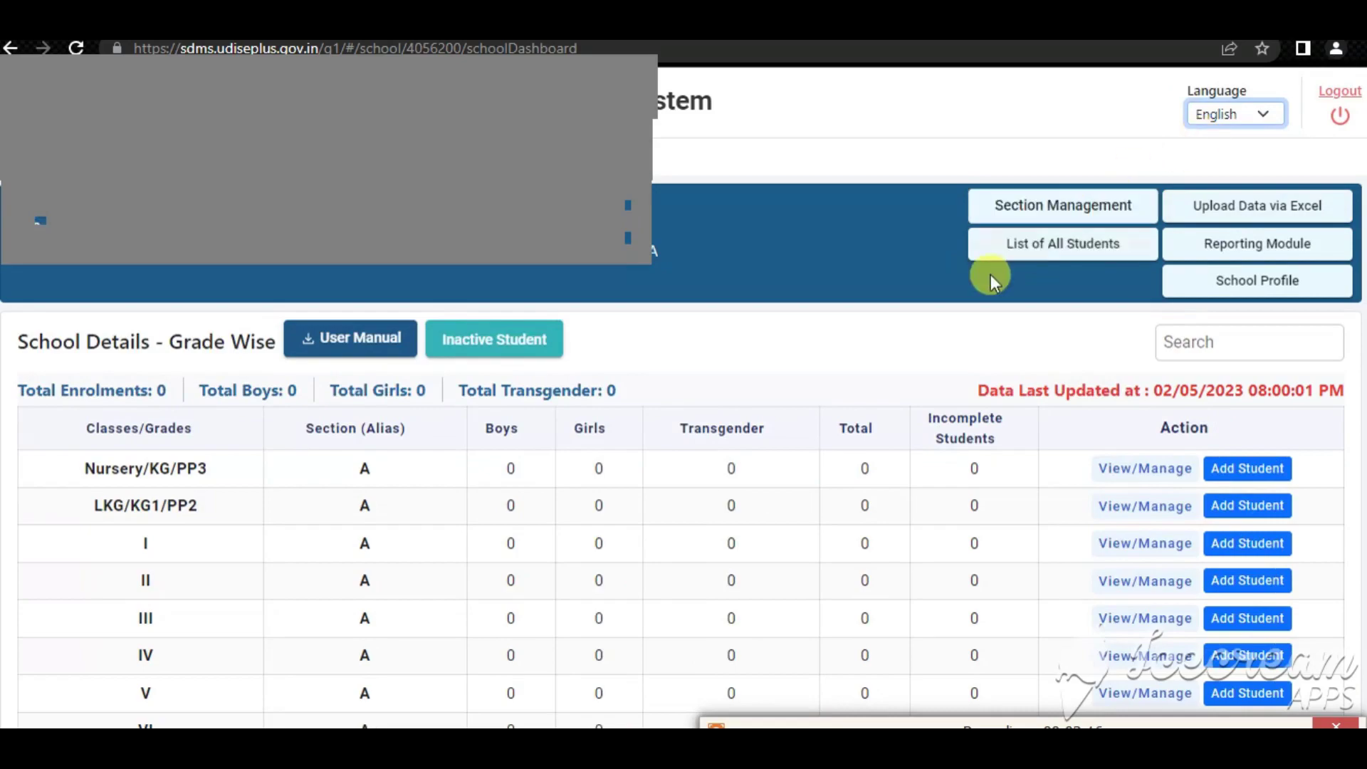
pyautogui.click(1061, 207)
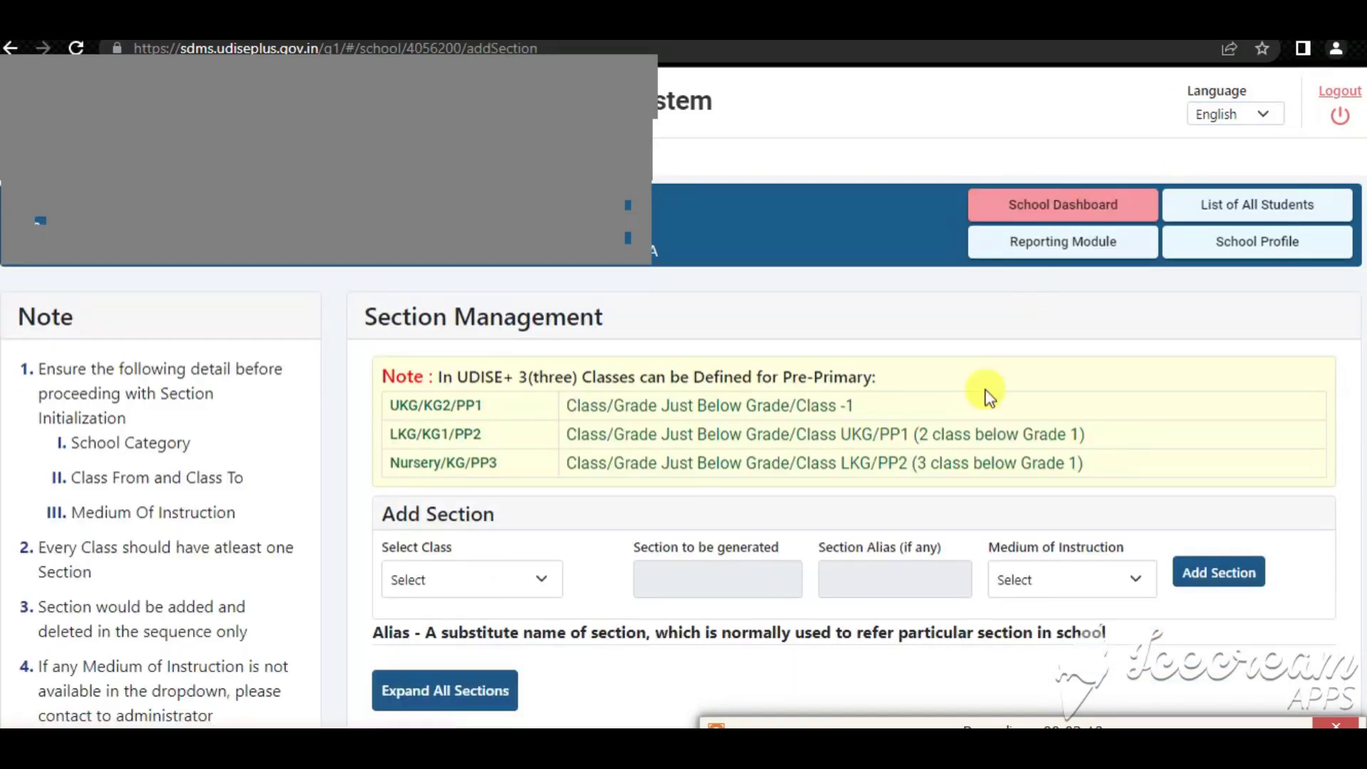
pyautogui.scroll(-9, 924, 608)
pyautogui.scroll(6, 1018, 302)
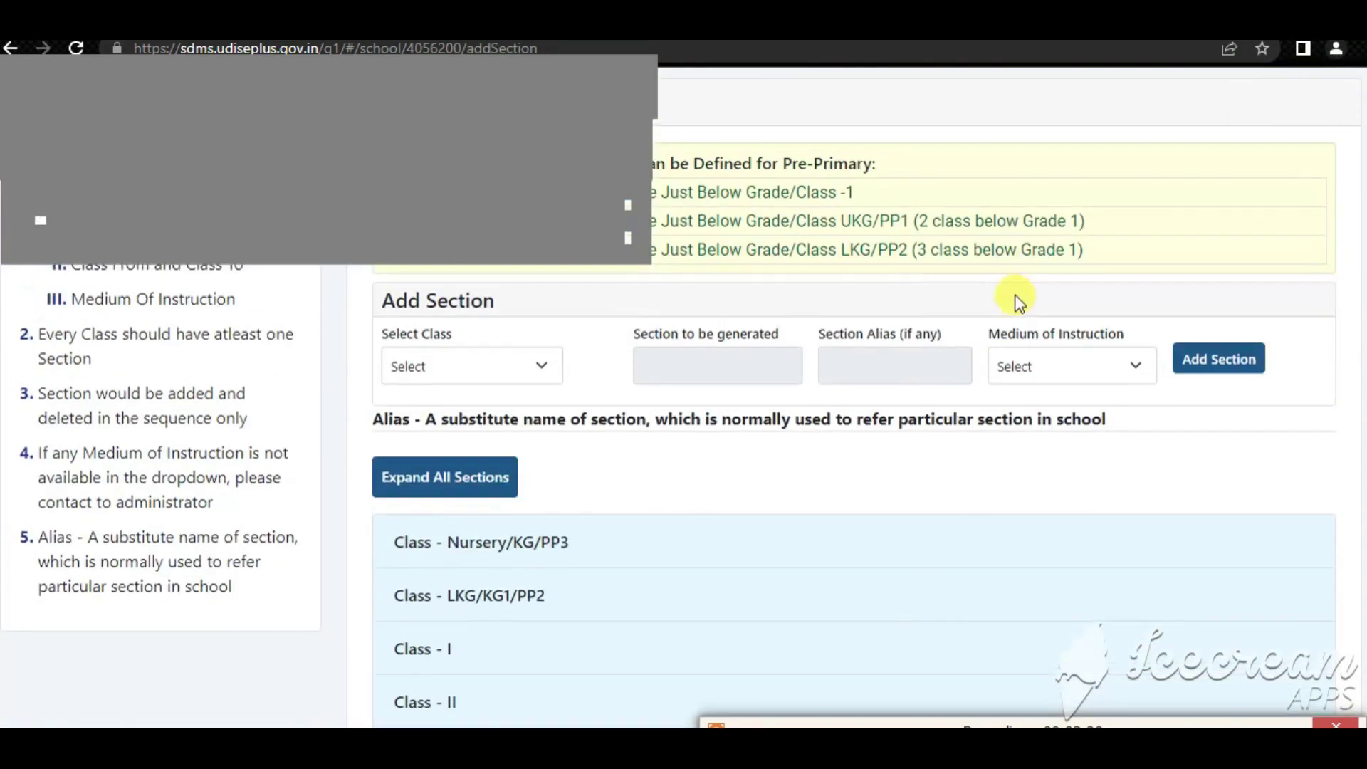
pyautogui.scroll(3, 1018, 302)
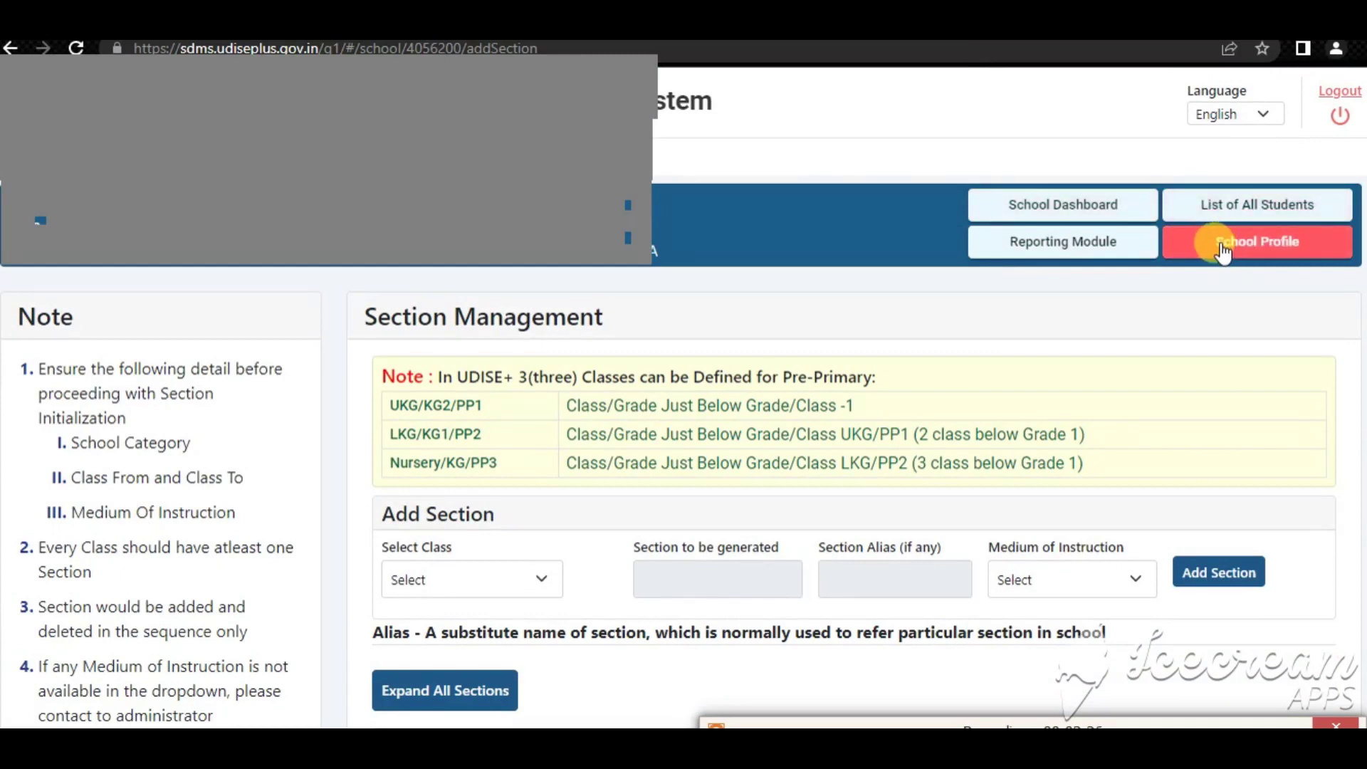
pyautogui.click(1052, 208)
pyautogui.scroll(-3, 831, 646)
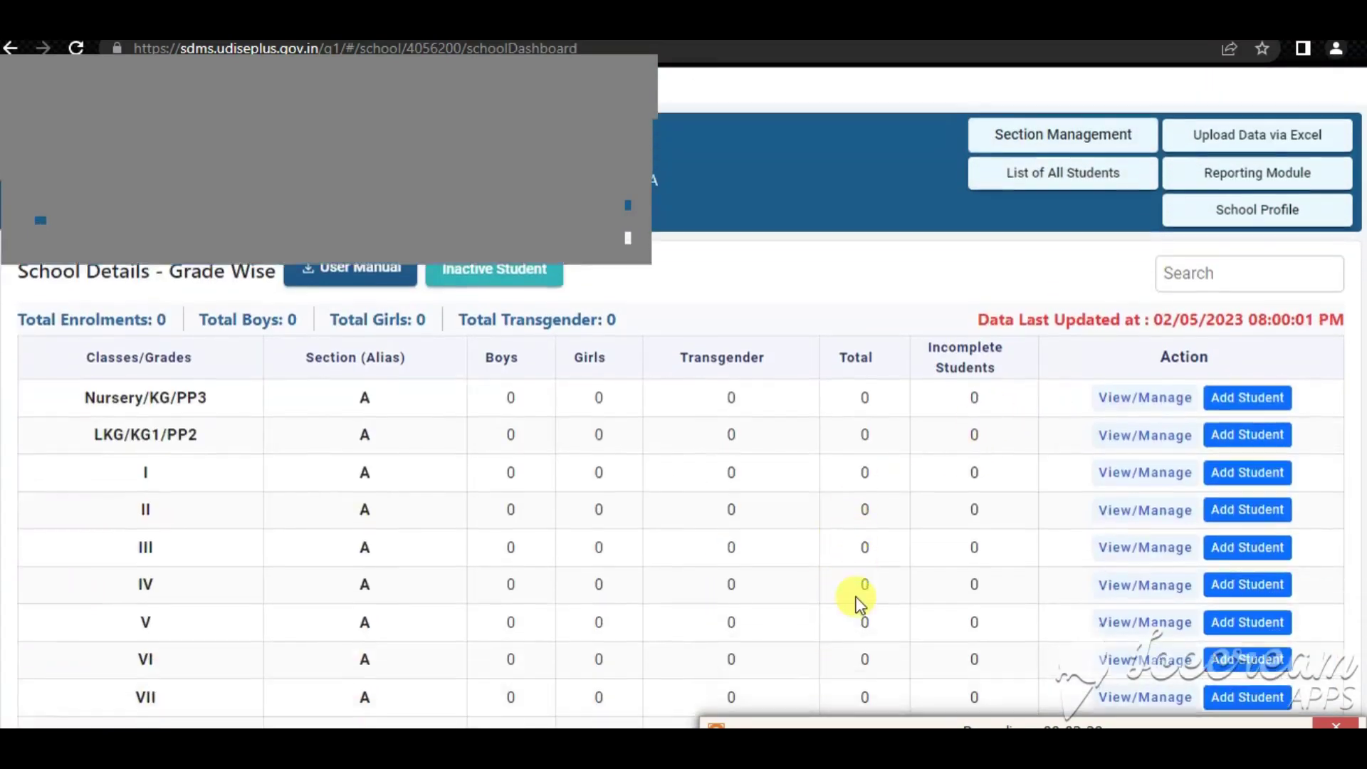
pyautogui.scroll(3, 856, 593)
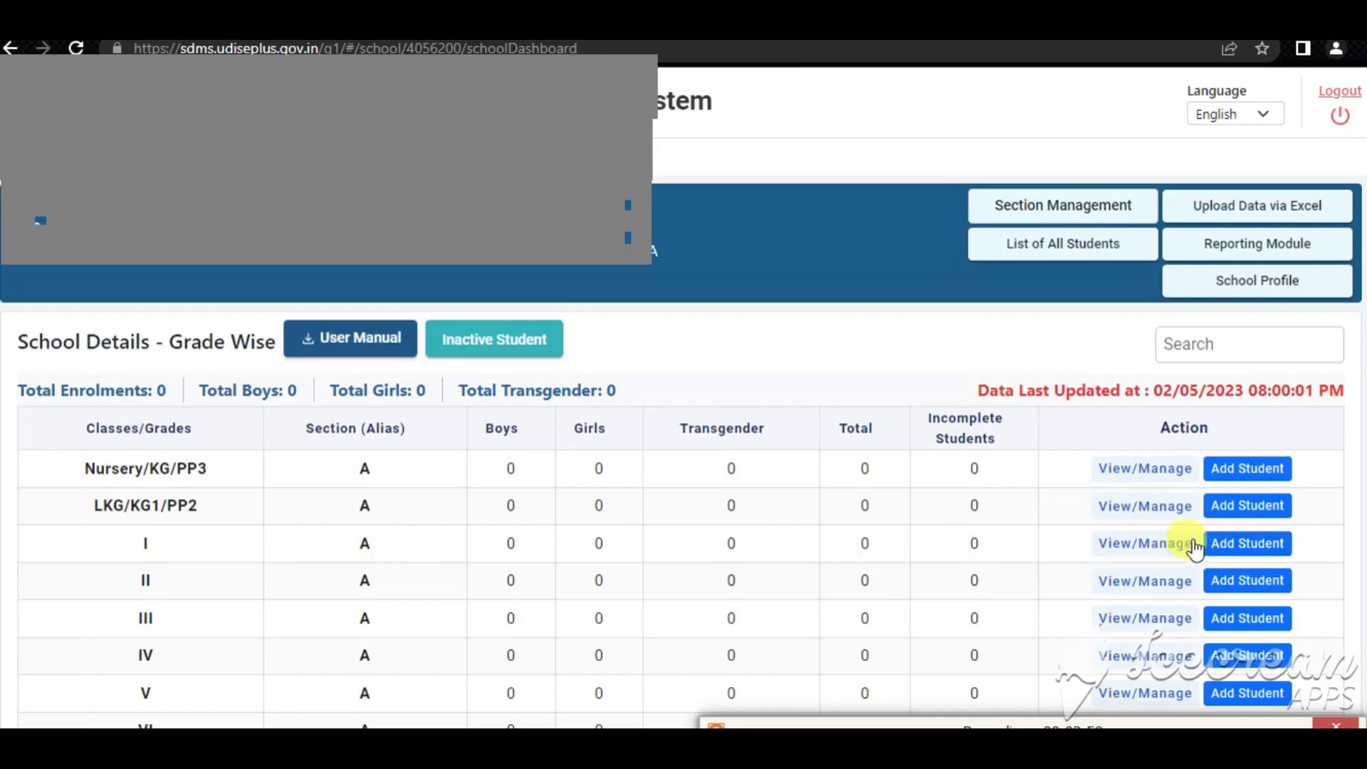
pyautogui.click(1222, 547)
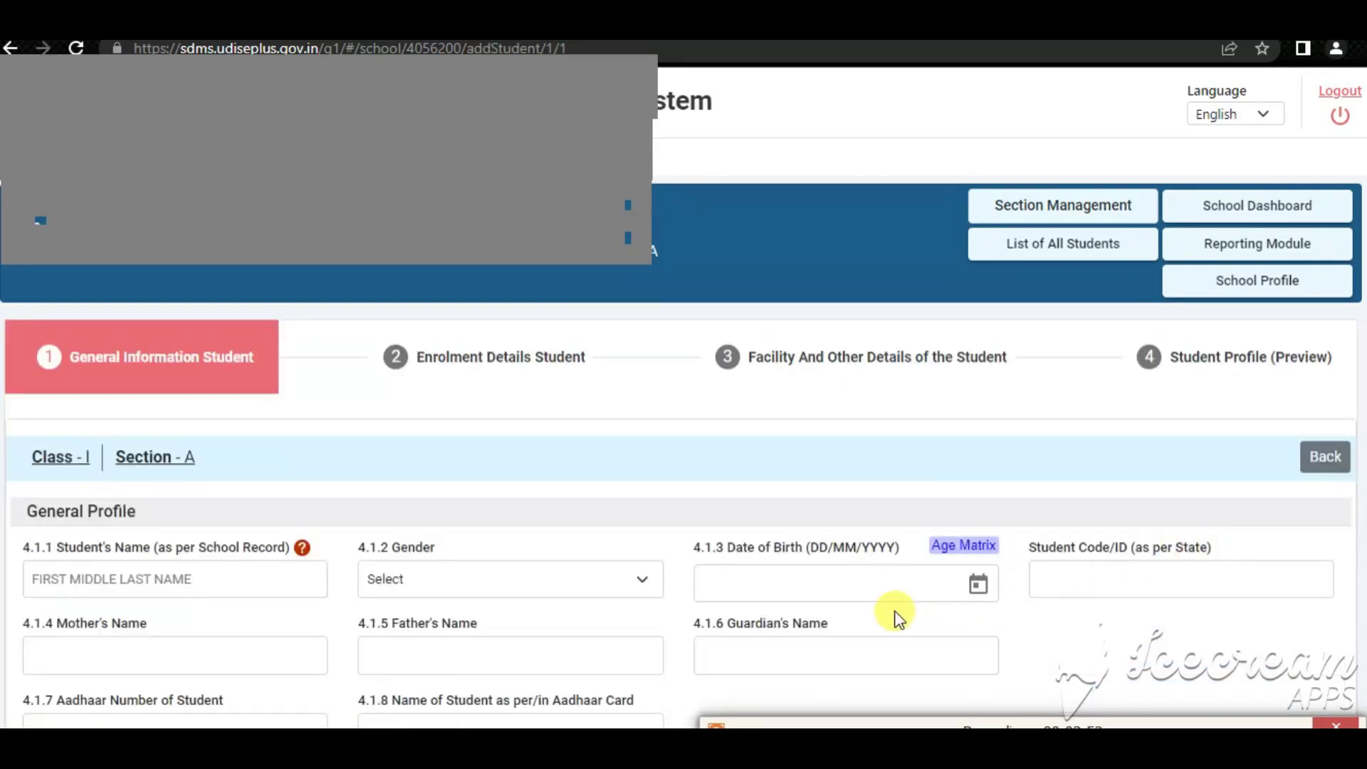
pyautogui.scroll(-3, 893, 612)
pyautogui.scroll(-3, 890, 614)
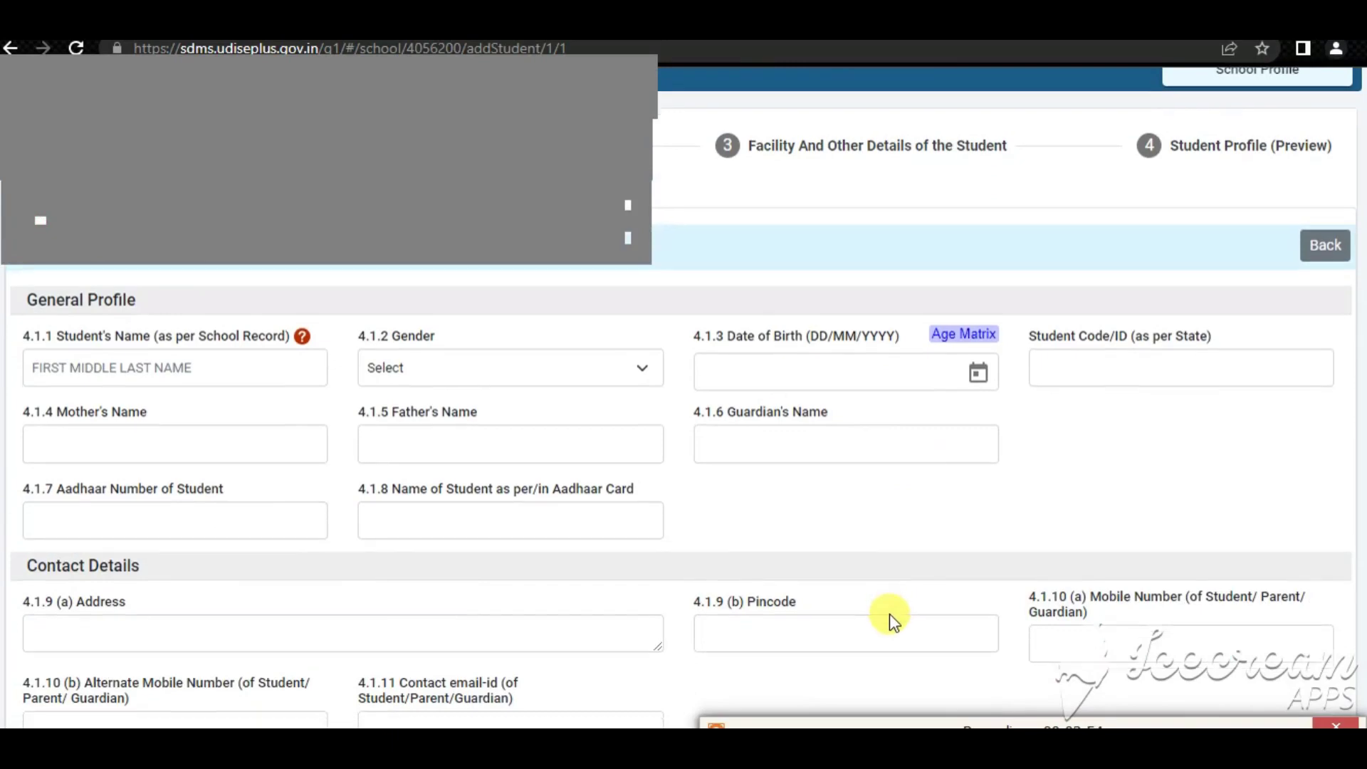
pyautogui.scroll(6, 890, 614)
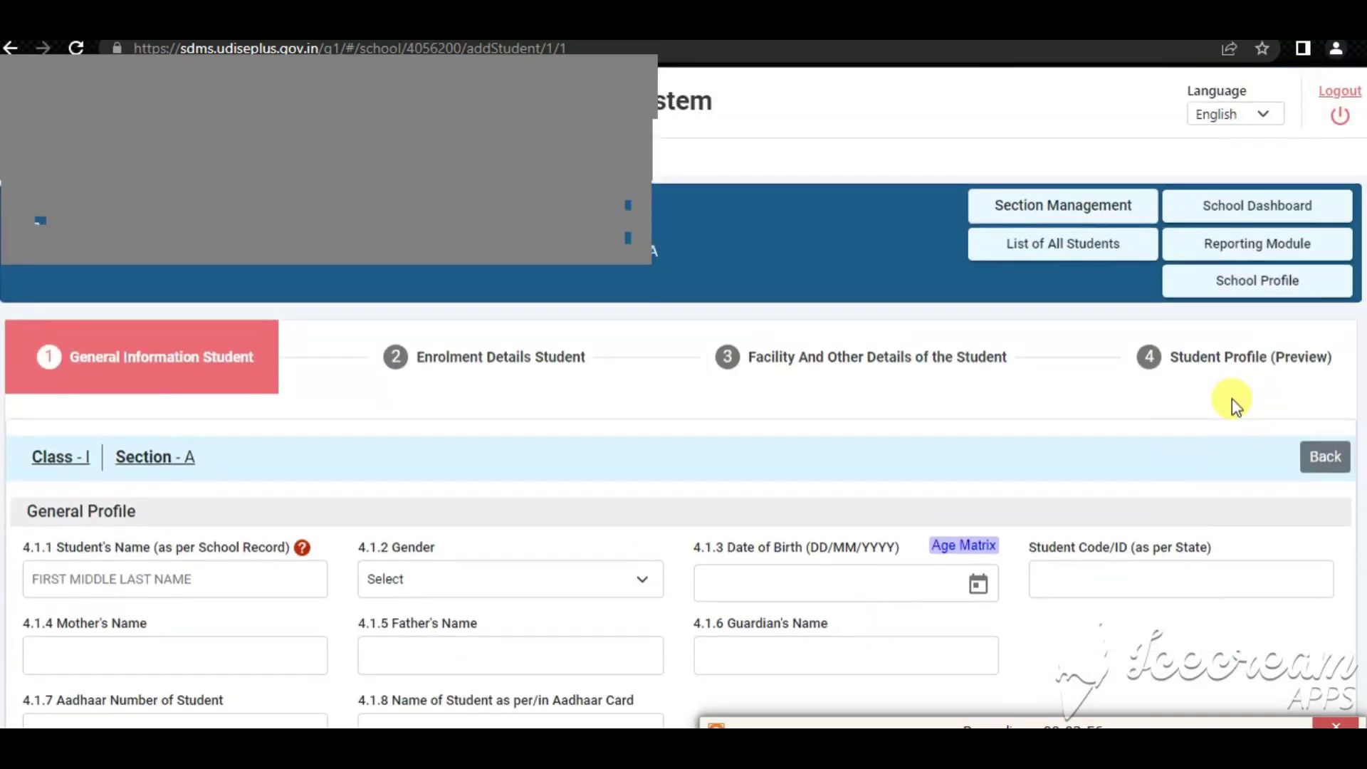
pyautogui.click(1324, 457)
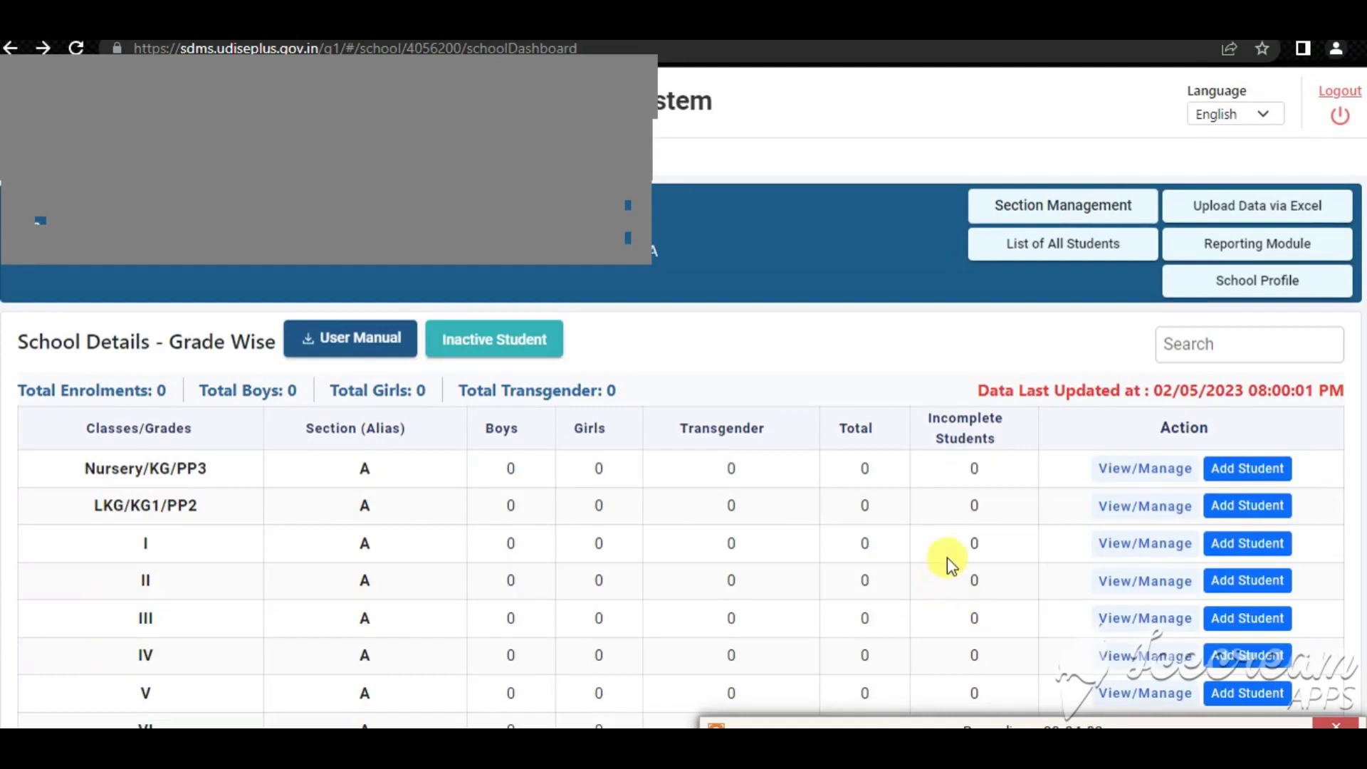
pyautogui.scroll(-2, 954, 562)
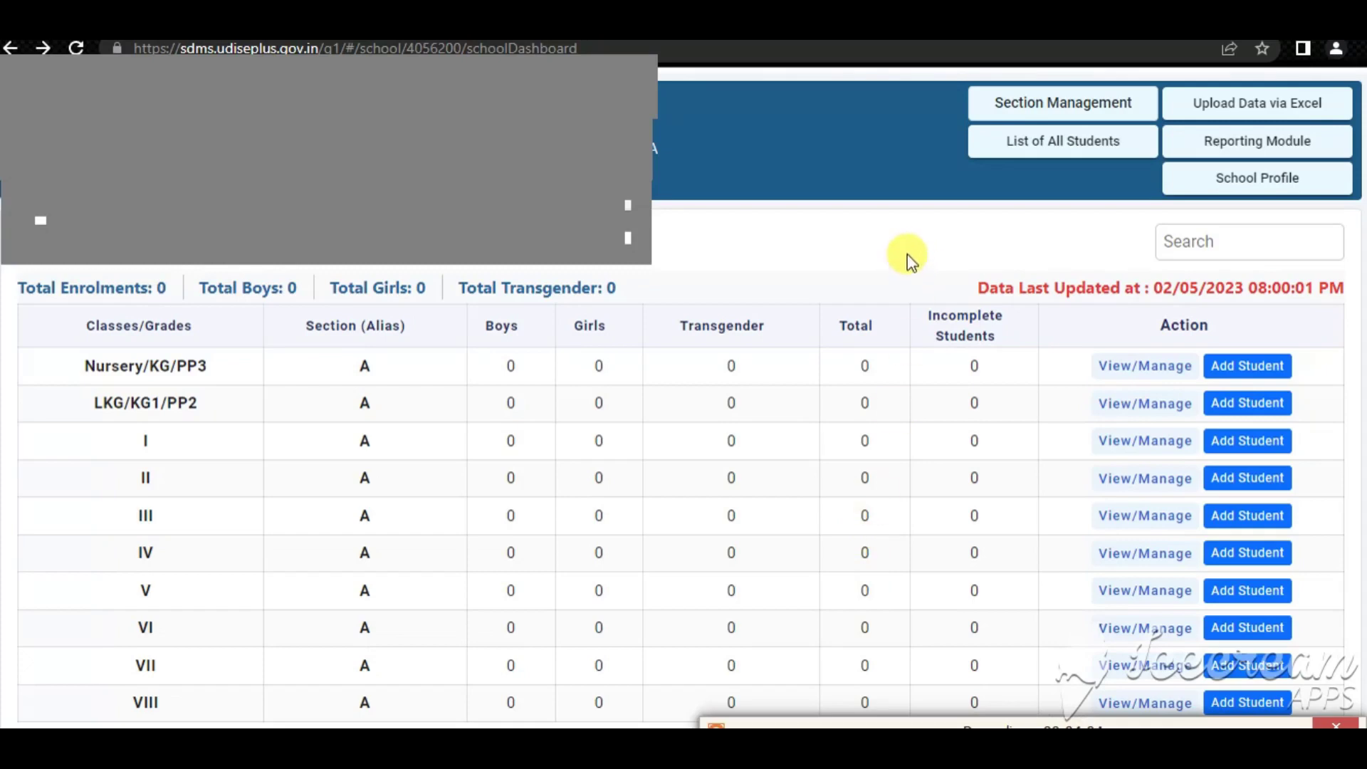
# Open Section Management and expand Class - III to show its Section A
pyautogui.click(1039, 105)
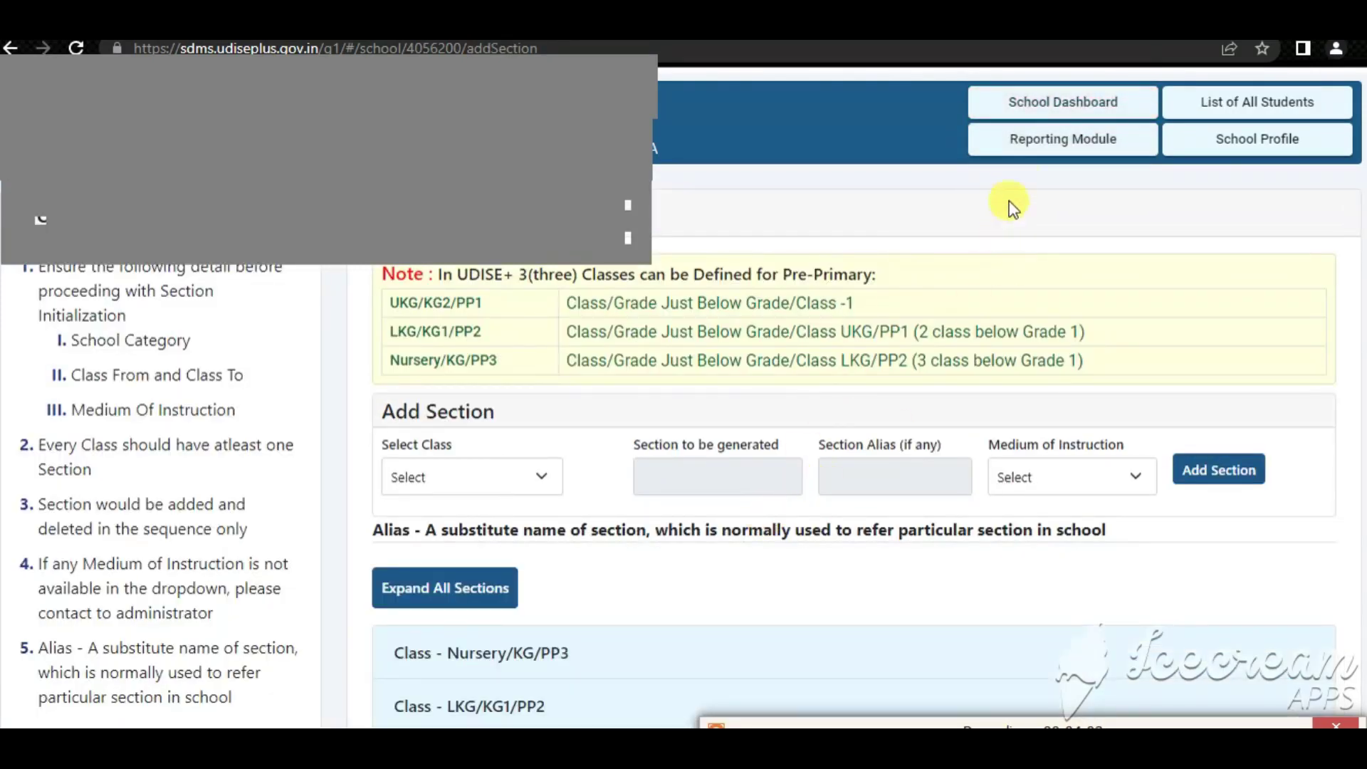
pyautogui.scroll(-1, 659, 640)
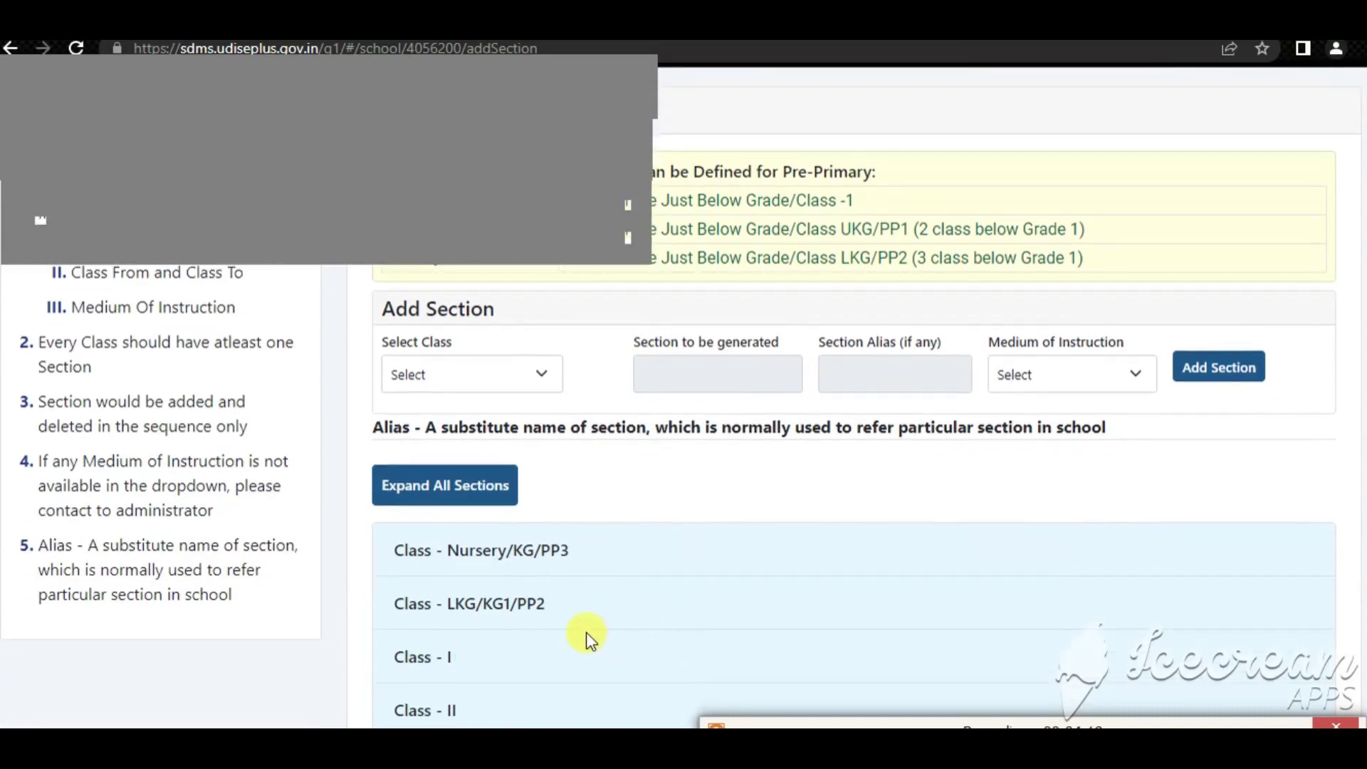
pyautogui.scroll(-2, 463, 634)
pyautogui.click(413, 556)
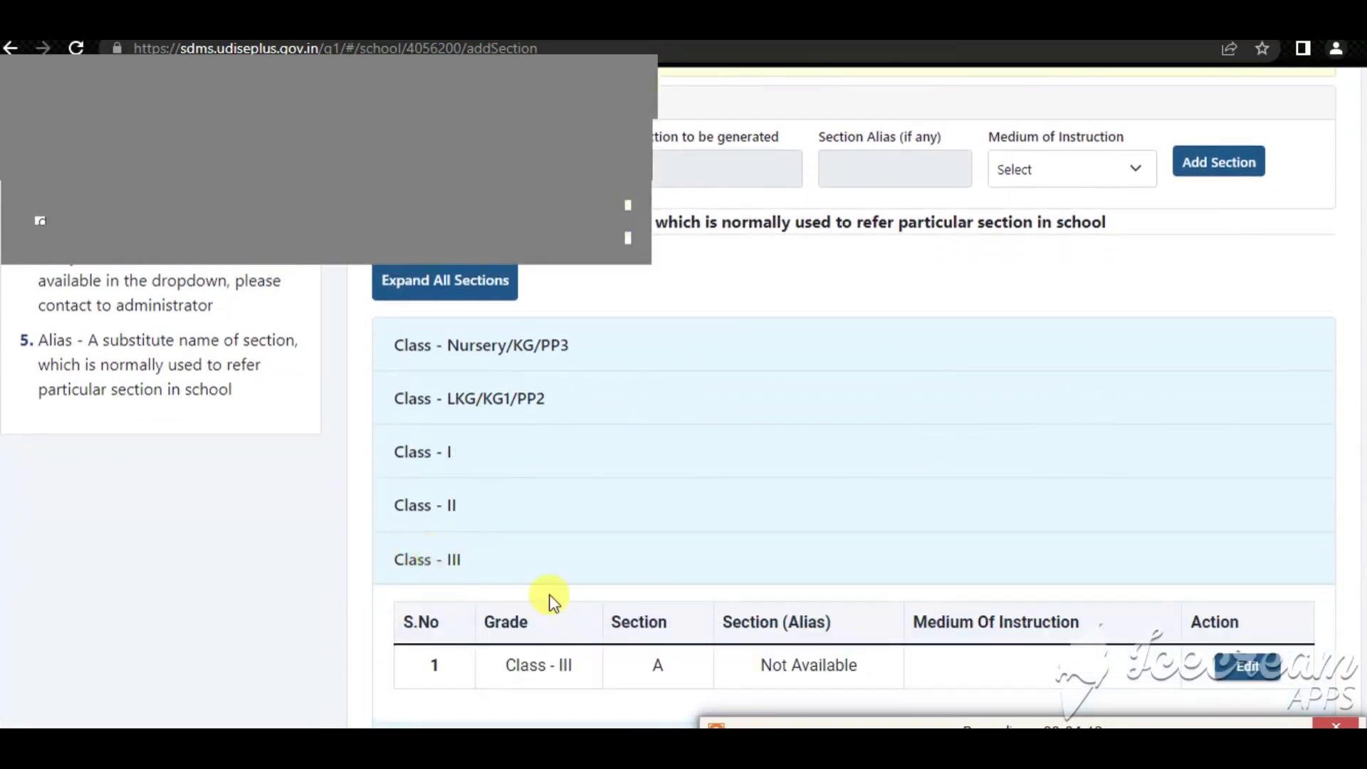
pyautogui.scroll(-1, 708, 613)
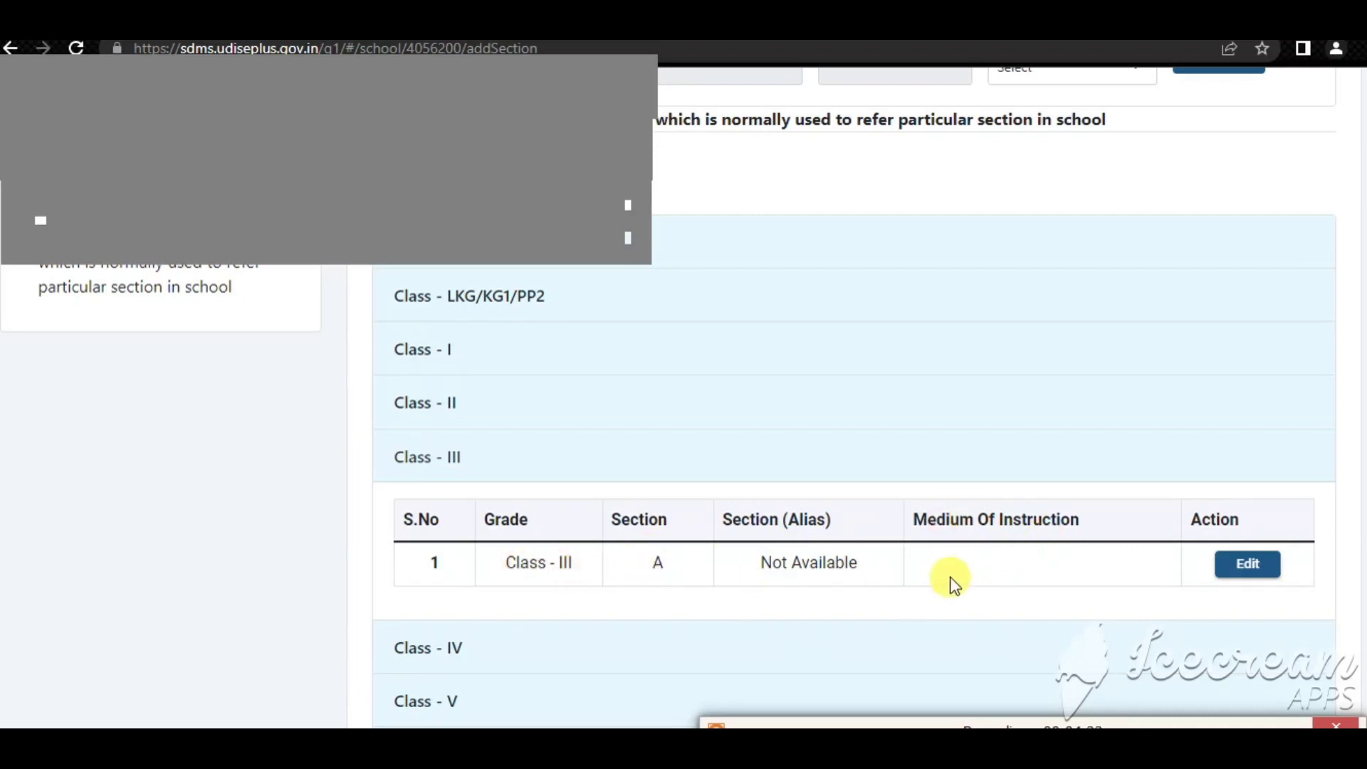
# Change Class III Section A's medium of instruction to 4-Hindi and save the update
pyautogui.click(1240, 574)
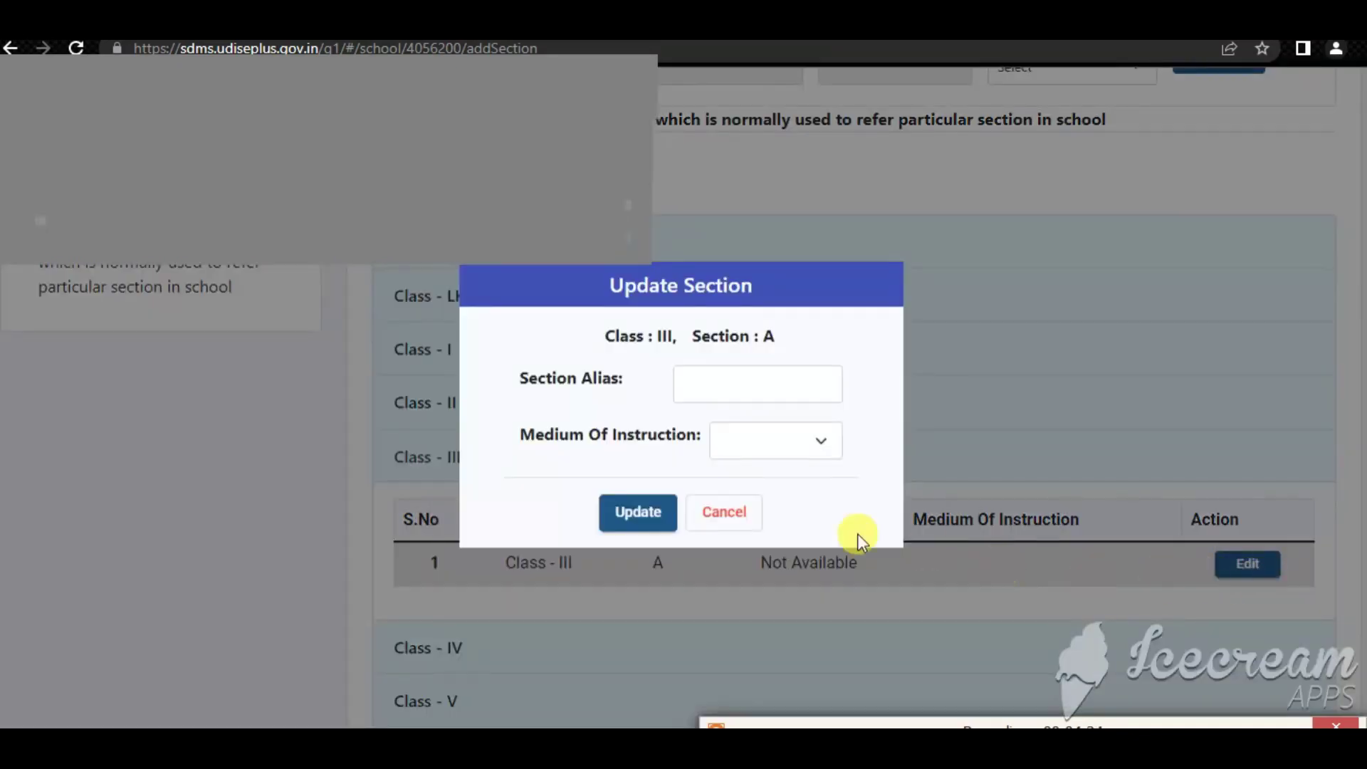
pyautogui.click(771, 461)
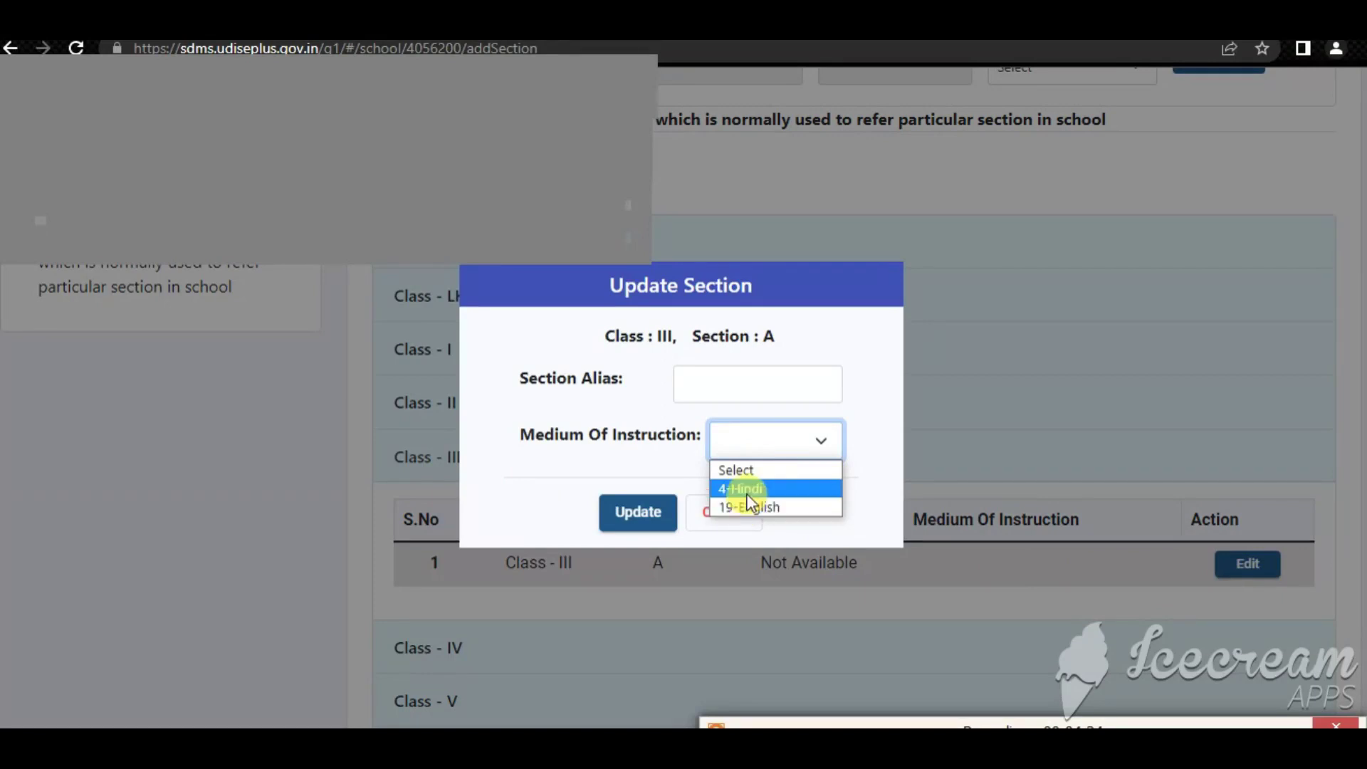
pyautogui.click(743, 488)
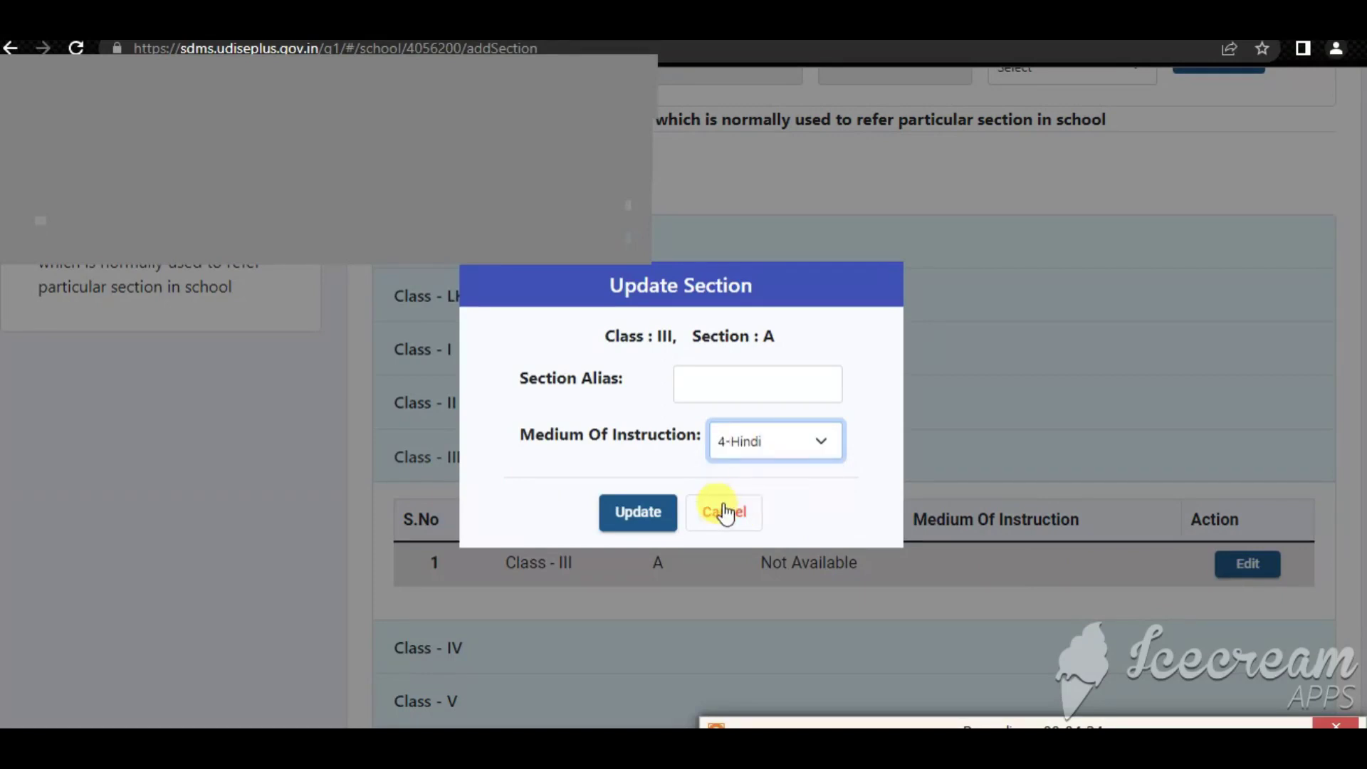
pyautogui.click(635, 525)
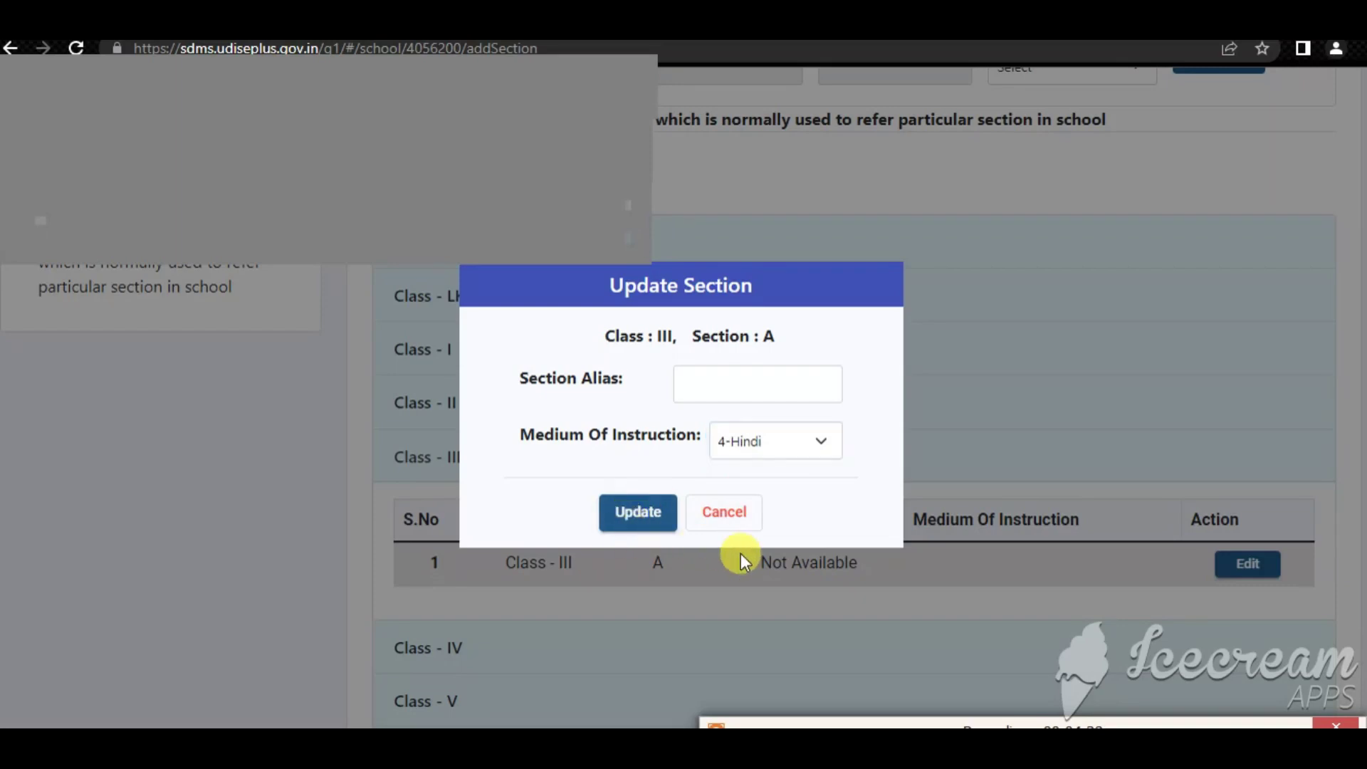
pyautogui.click(633, 521)
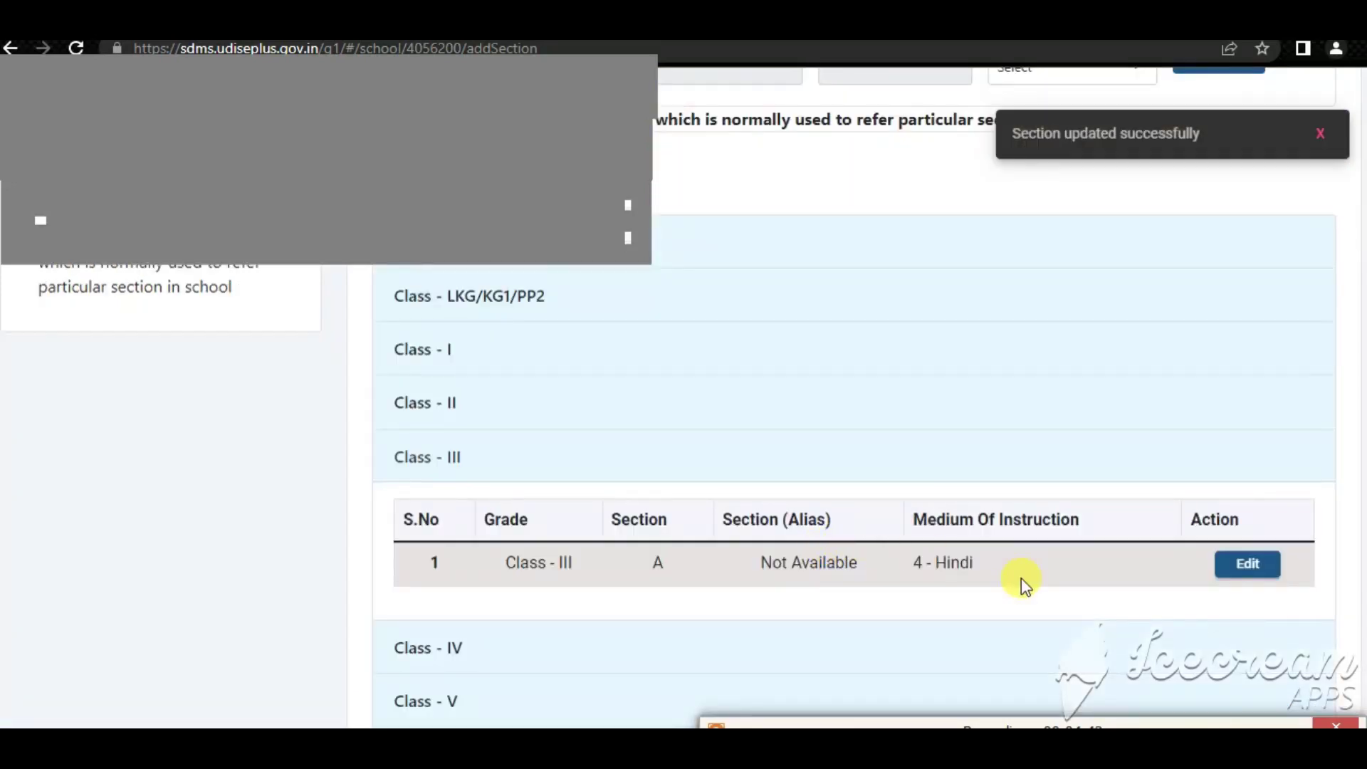